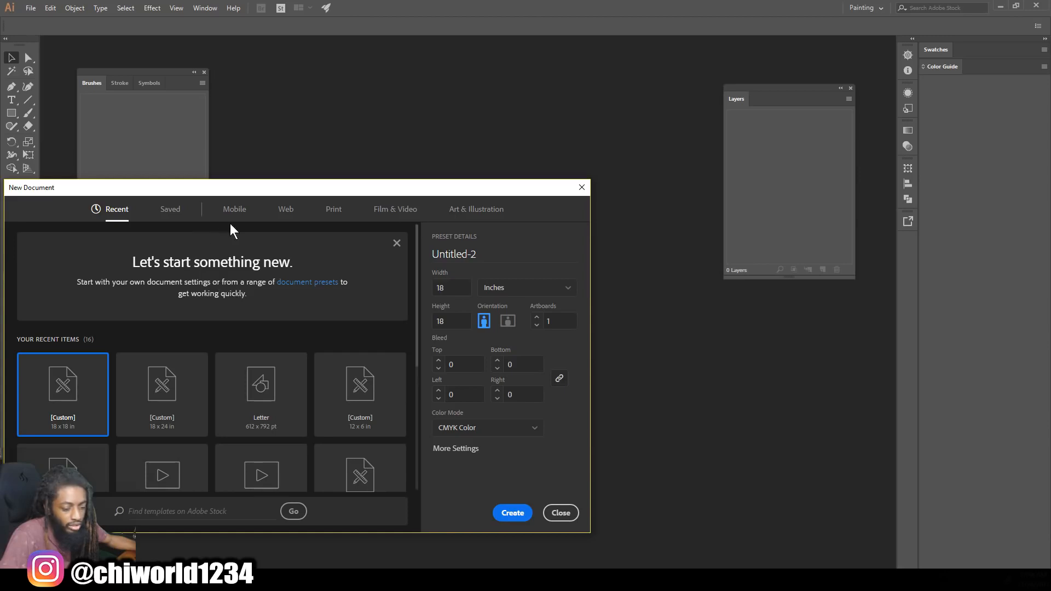
Create an 18 x 18 inch CMYK document and place the portrait photo on its artboard
{"action": "left_click_drag", "start_coordinate": [256, 189], "coordinate": [352, 149]}
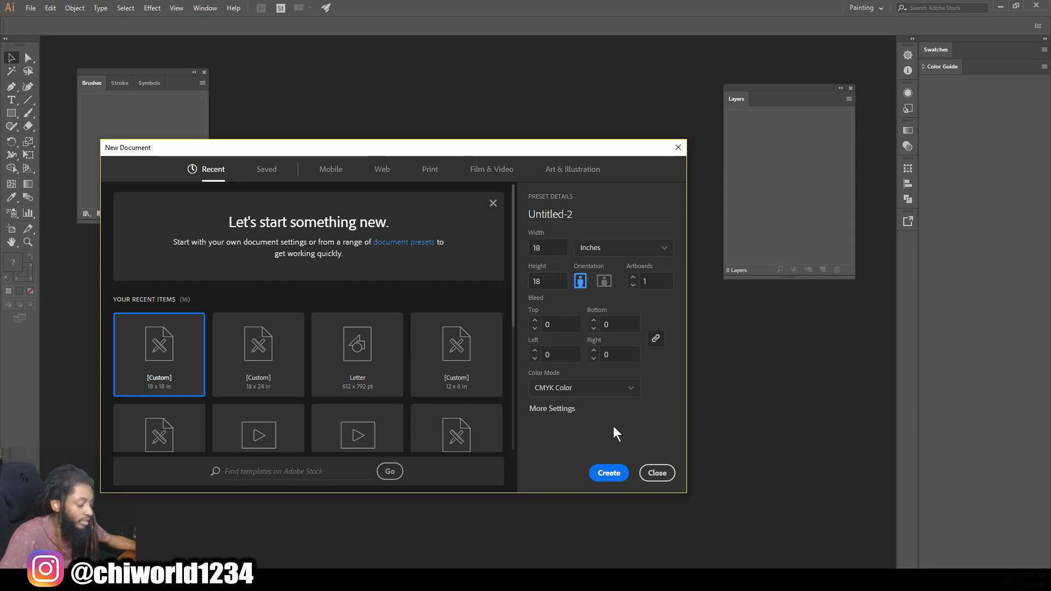
{"action": "left_click", "coordinate": [612, 470]}
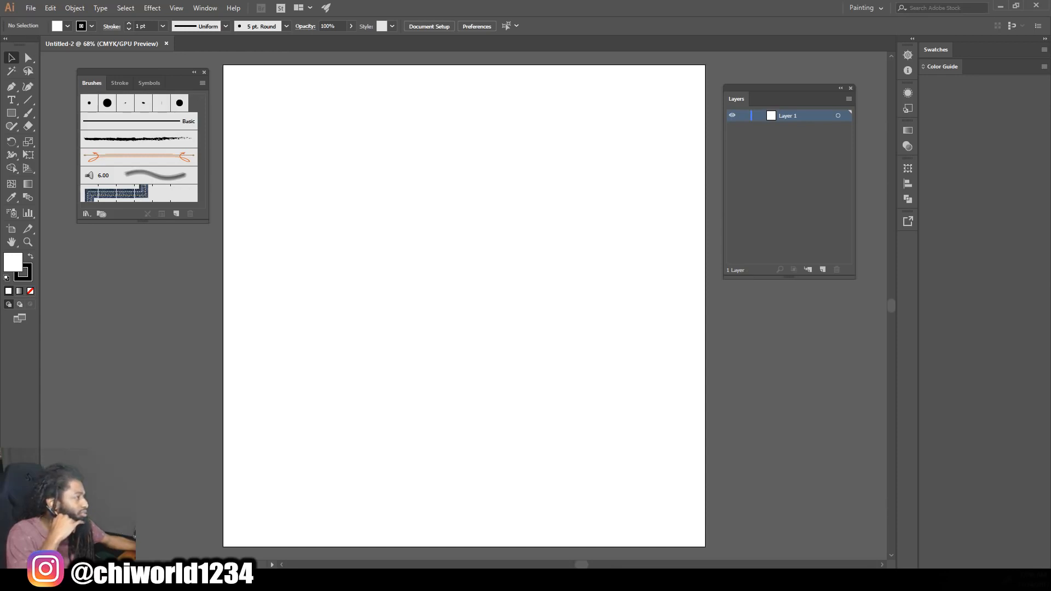
{"action": "left_click_drag", "start_coordinate": [0, 440], "coordinate": [457, 298]}
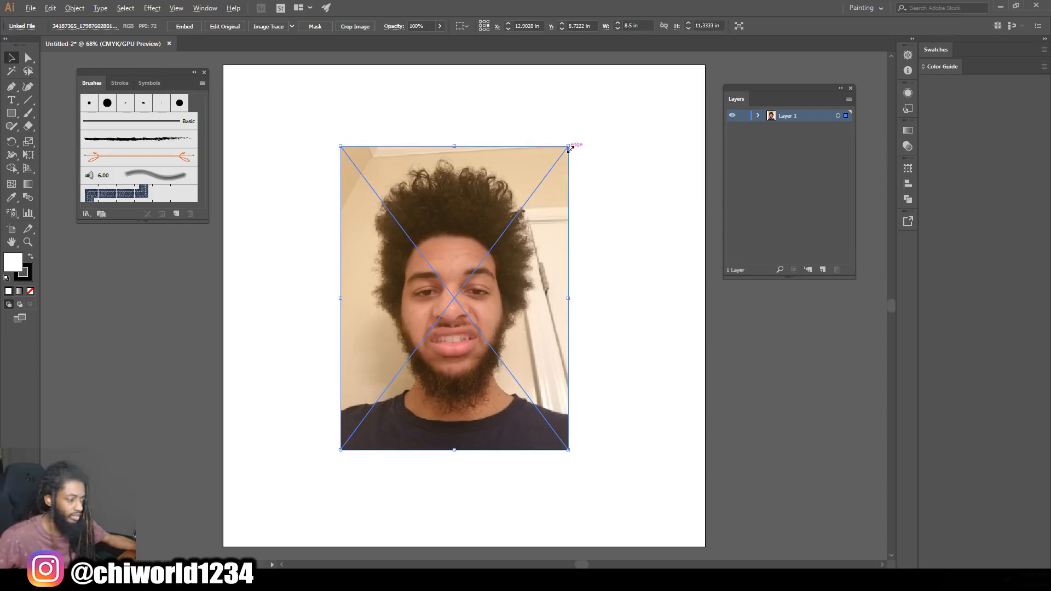
Enlarge the portrait photo proportionally to about 14.19 x 18.92 in and position it over the artboard, slightly overhanging its upper and lower edges
{"action": "left_click_drag", "start_coordinate": [569, 146], "coordinate": [673, 70]}
{"action": "scroll", "coordinate": [563, 192], "scroll_direction": "down", "scroll_amount": 1}
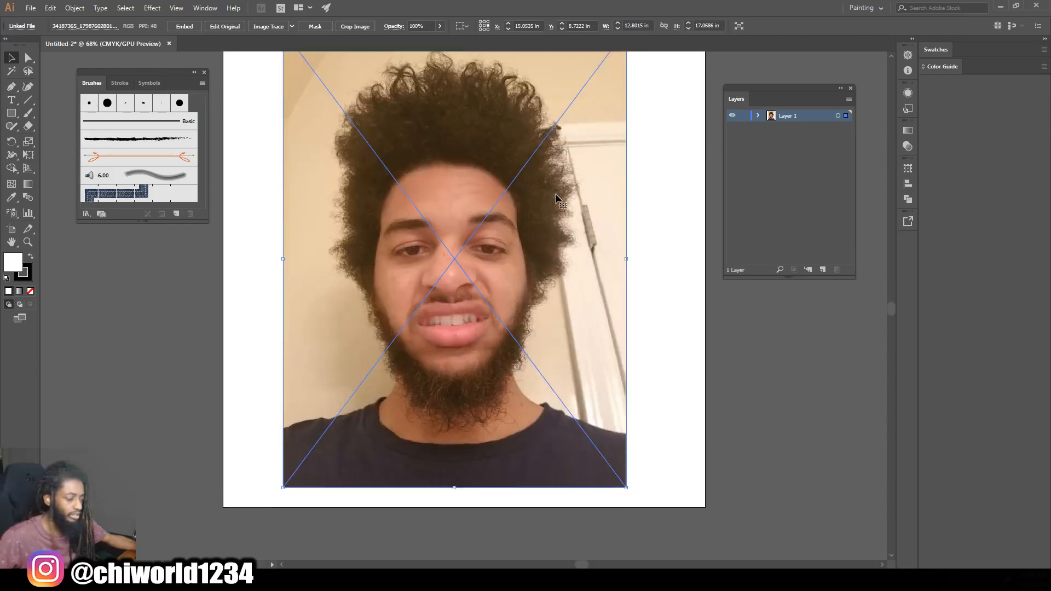
{"action": "scroll", "coordinate": [563, 192], "scroll_direction": "up", "scroll_amount": 2}
{"action": "key", "text": "ctrl+minus"}
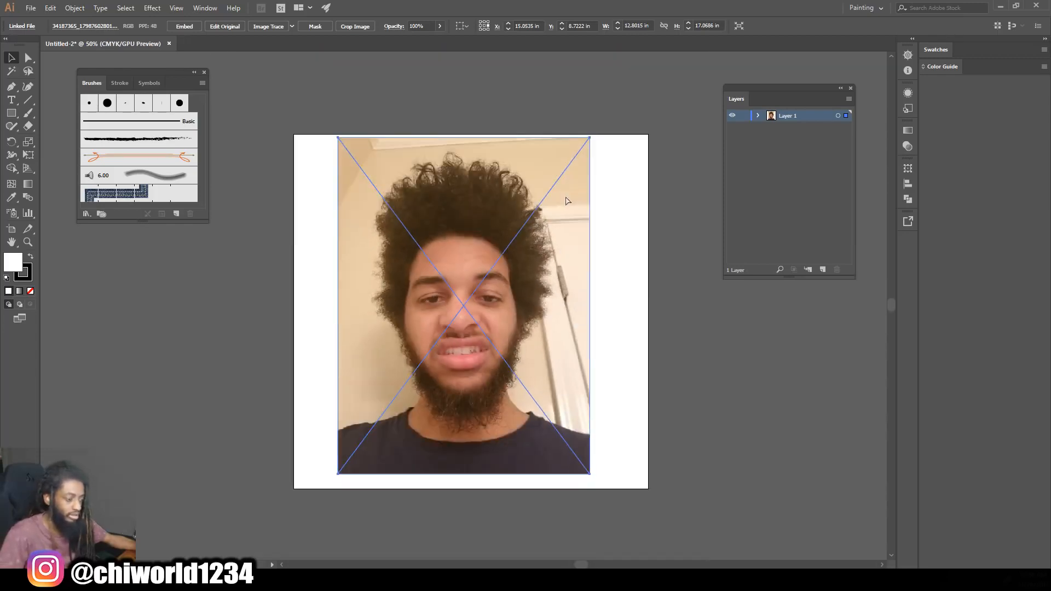
{"action": "scroll", "coordinate": [561, 197], "scroll_direction": "right", "scroll_amount": 2}
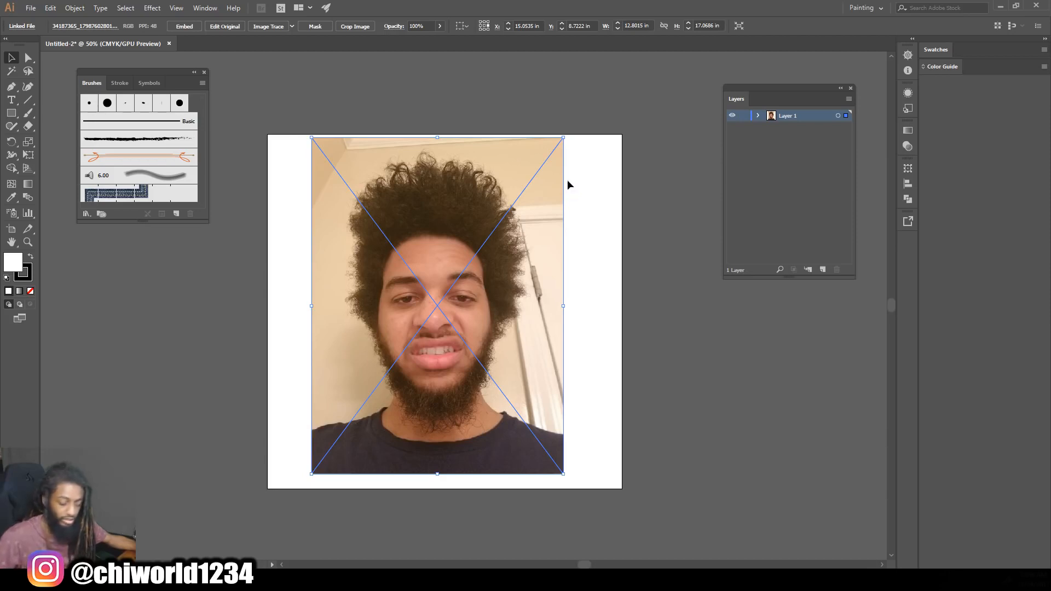
{"action": "left_click_drag", "start_coordinate": [563, 137], "coordinate": [536, 203]}
{"action": "left_click_drag", "start_coordinate": [585, 160], "coordinate": [574, 170]}
{"action": "left_click_drag", "start_coordinate": [501, 235], "coordinate": [509, 210]}
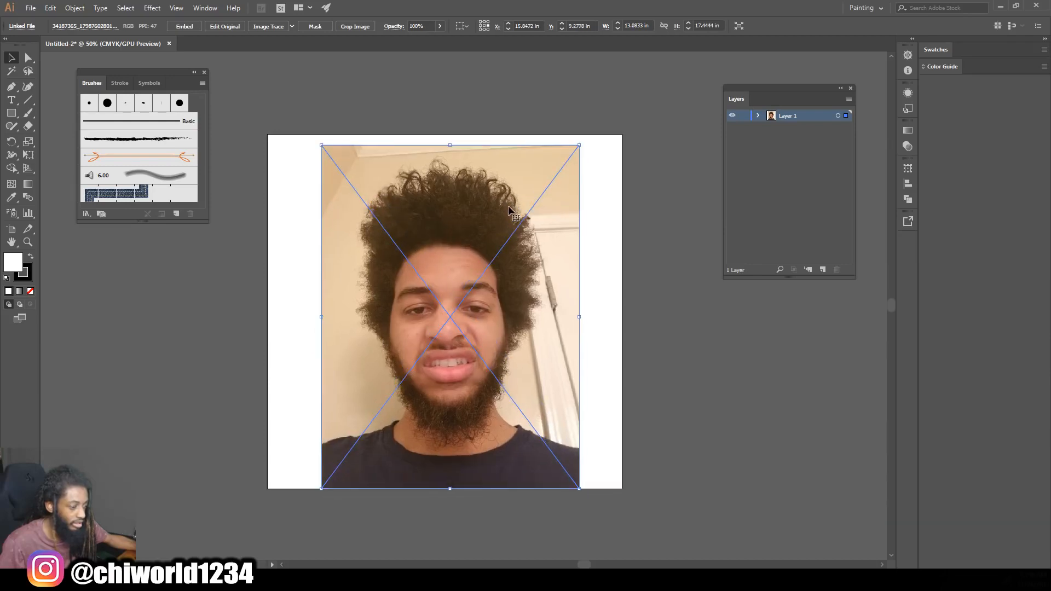
{"action": "left_click_drag", "start_coordinate": [584, 144], "coordinate": [592, 135]}
{"action": "left_click_drag", "start_coordinate": [569, 199], "coordinate": [569, 195]}
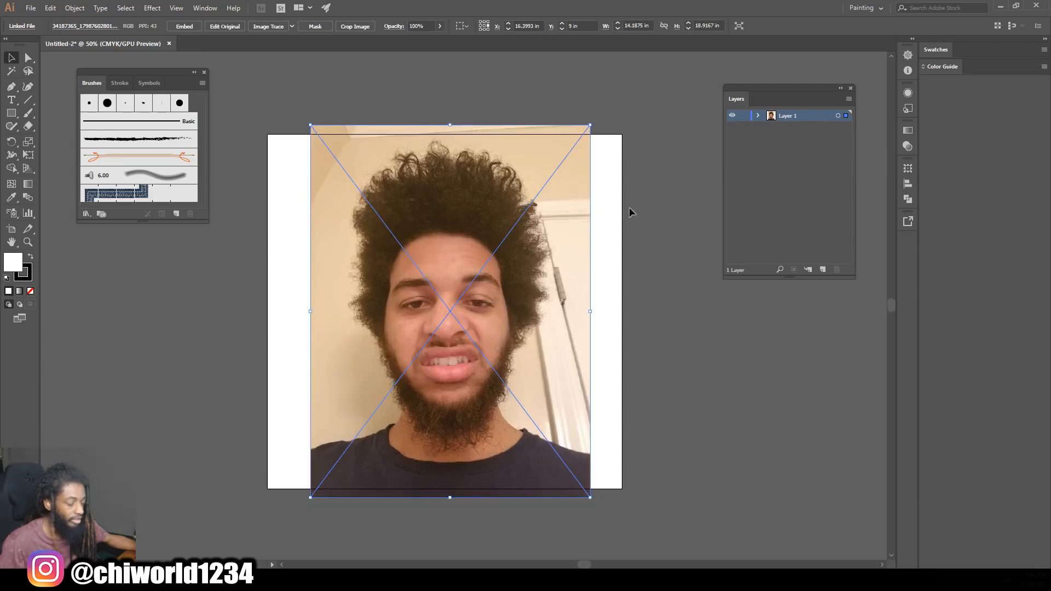
Reduce the portrait photo's opacity to 77%
{"action": "left_click", "coordinate": [440, 25]}
{"action": "left_click_drag", "start_coordinate": [435, 36], "coordinate": [428, 40]}
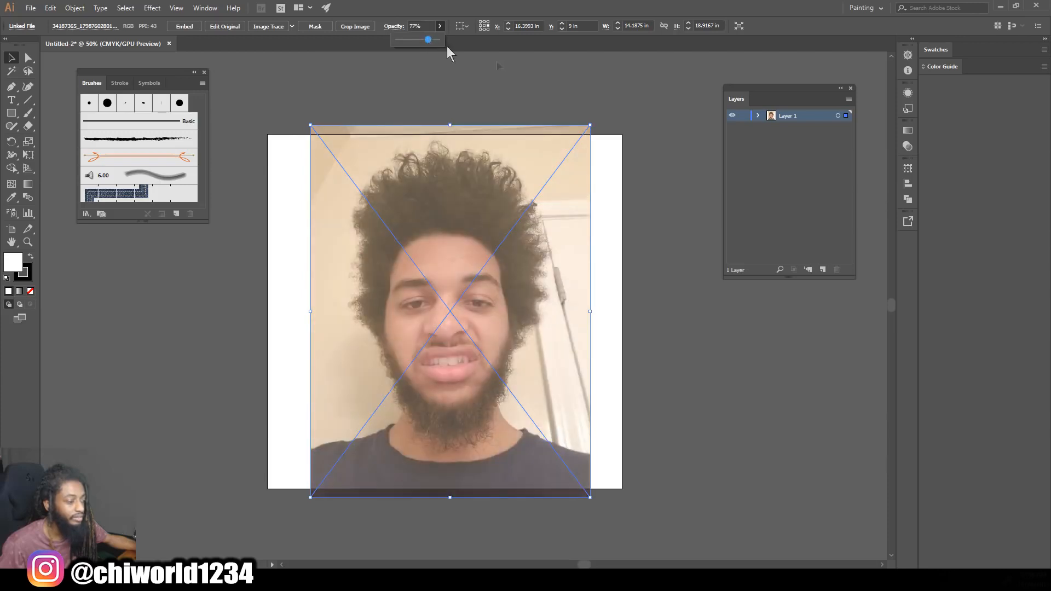
Lock the photo's layer and add a new layer above it for the line art
{"action": "left_click", "coordinate": [743, 116]}
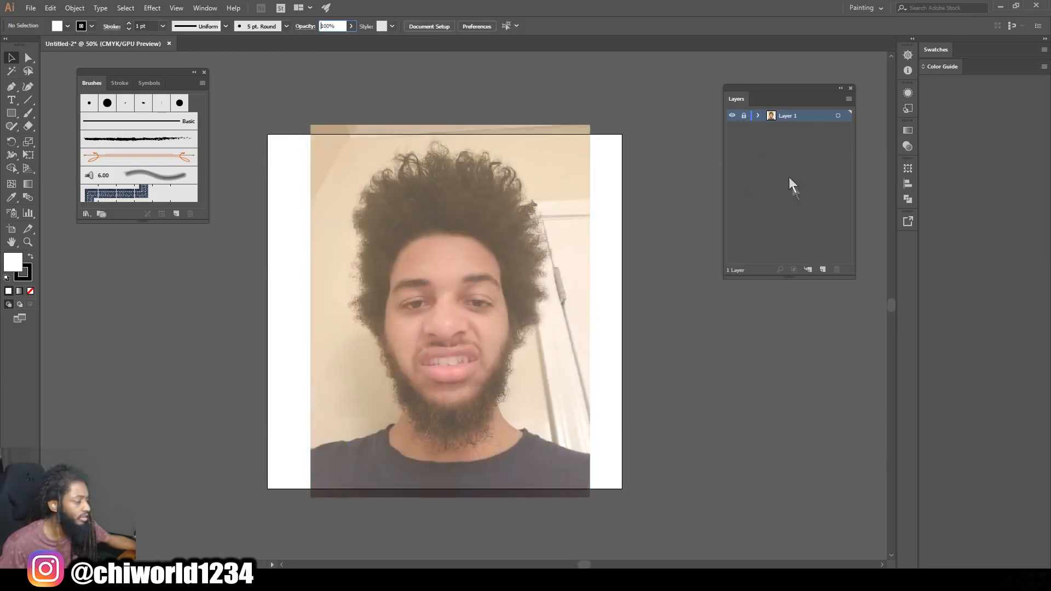
{"action": "left_click", "coordinate": [822, 268]}
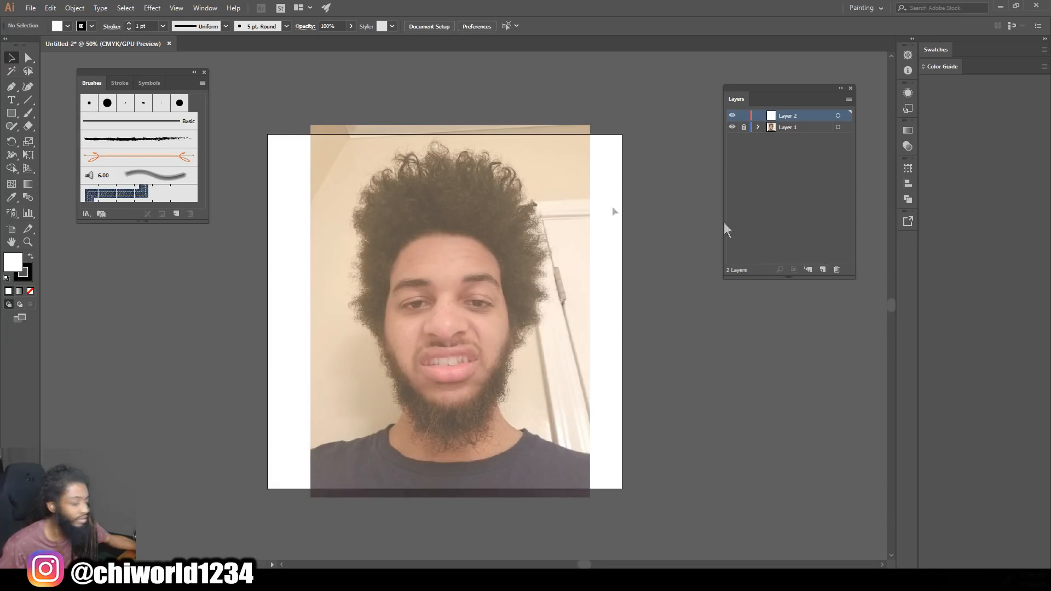
Create a new calligraphic brush with a 3 pt size controlled by Pressure and a 3 pt variation
{"action": "left_click", "coordinate": [175, 214]}
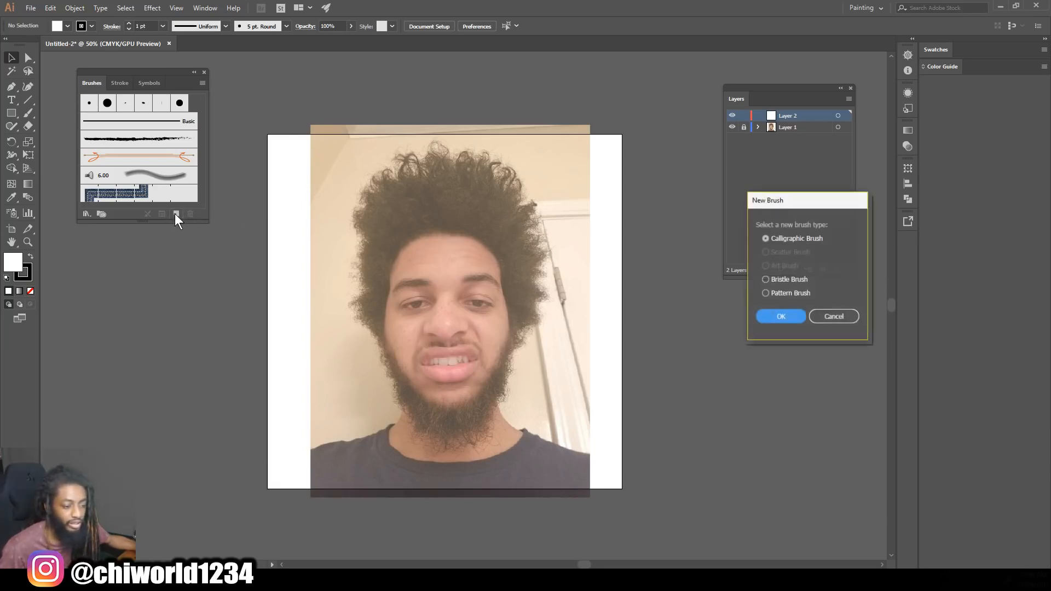
{"action": "left_click", "coordinate": [764, 313]}
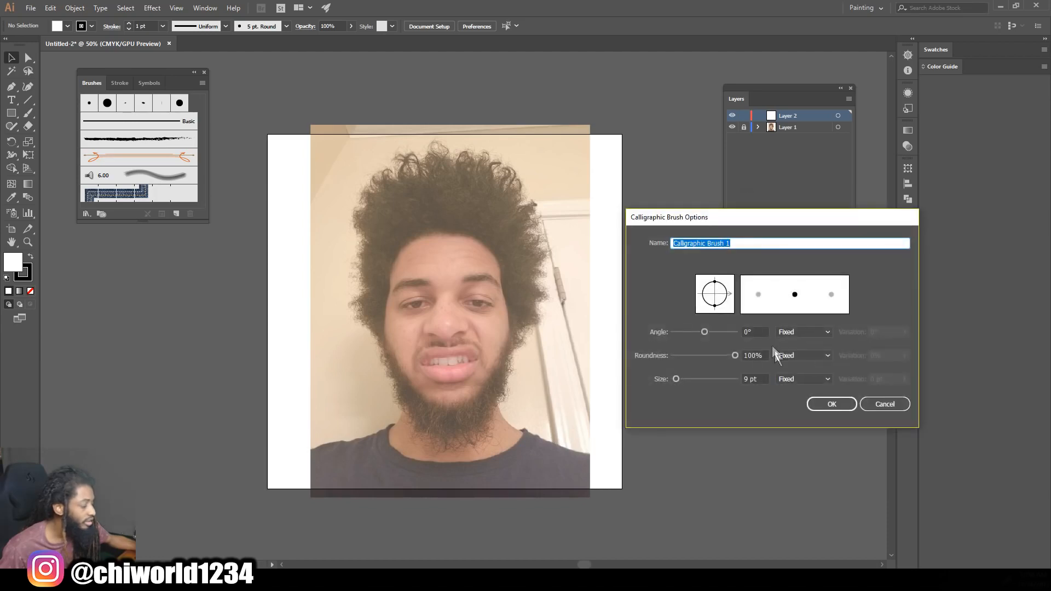
{"action": "left_click", "coordinate": [786, 378]}
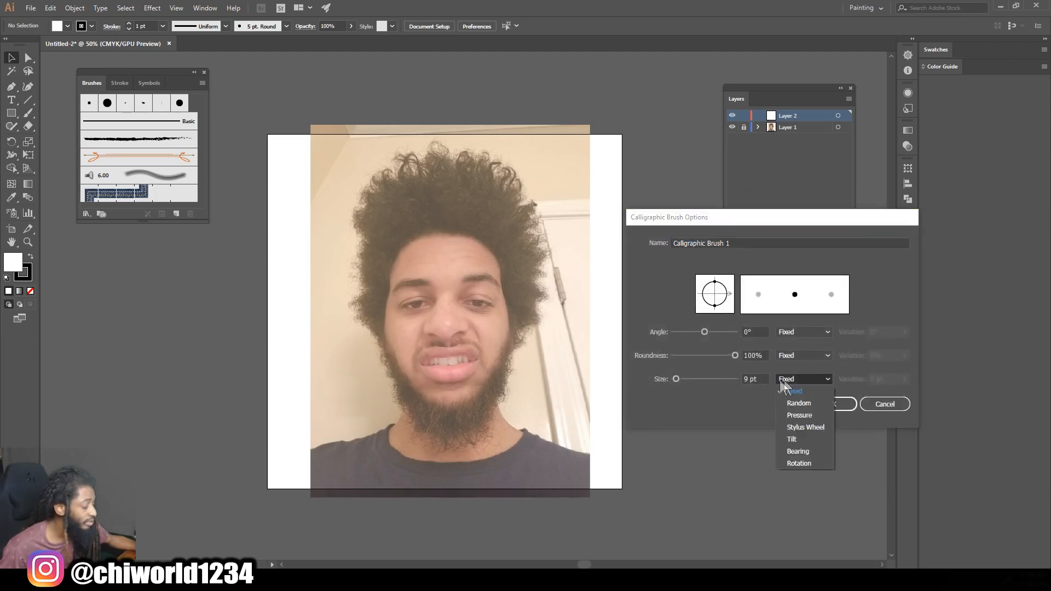
{"action": "left_click", "coordinate": [793, 414]}
{"action": "double_click", "coordinate": [750, 377]}
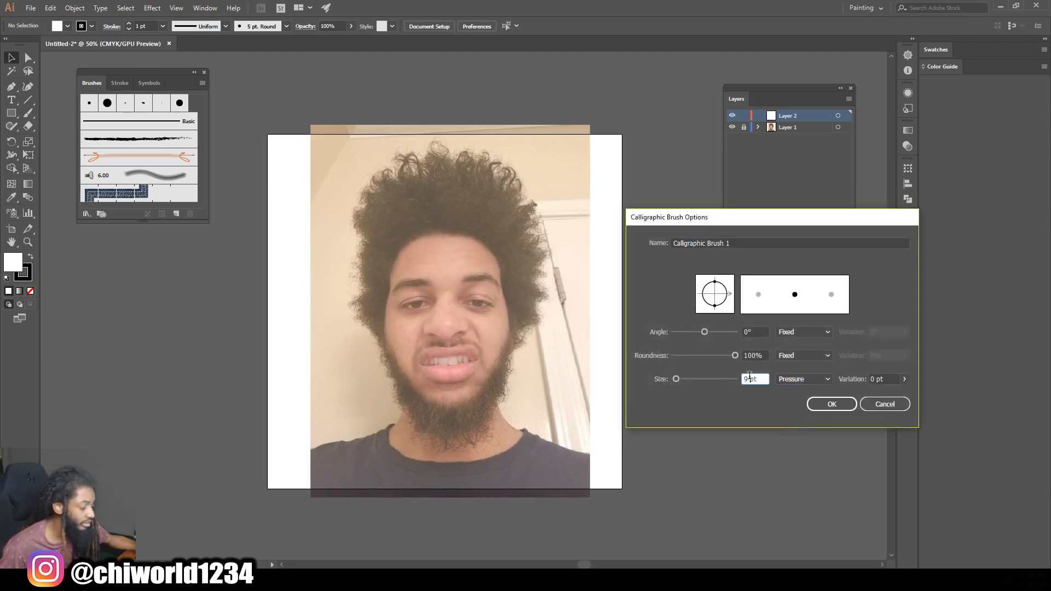
{"action": "type", "text": "3pt"}
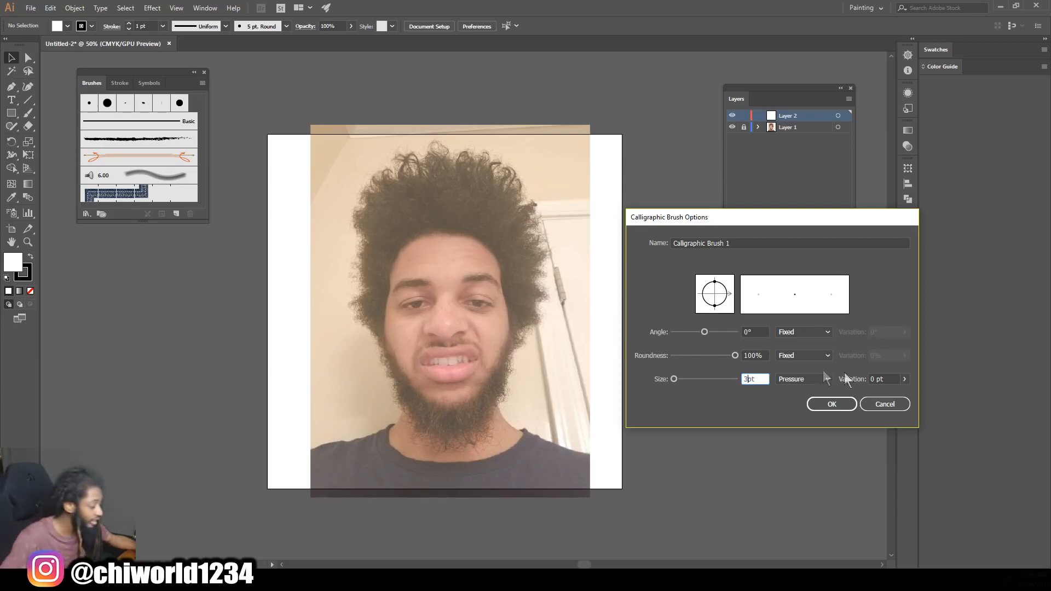
{"action": "left_click", "coordinate": [872, 379]}
{"action": "type", "text": "3pt"}
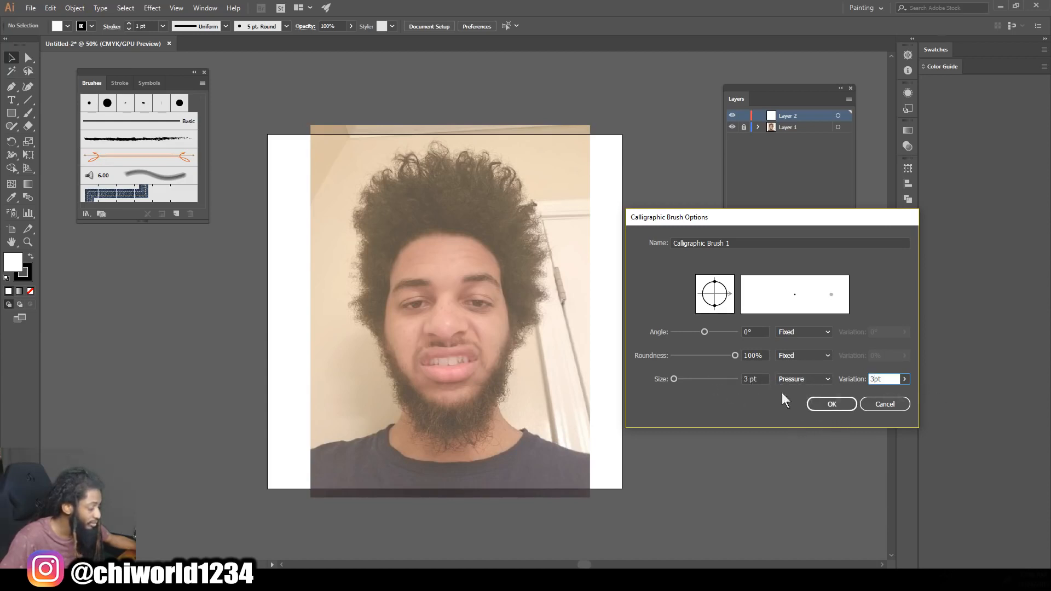
{"action": "left_click", "coordinate": [823, 403]}
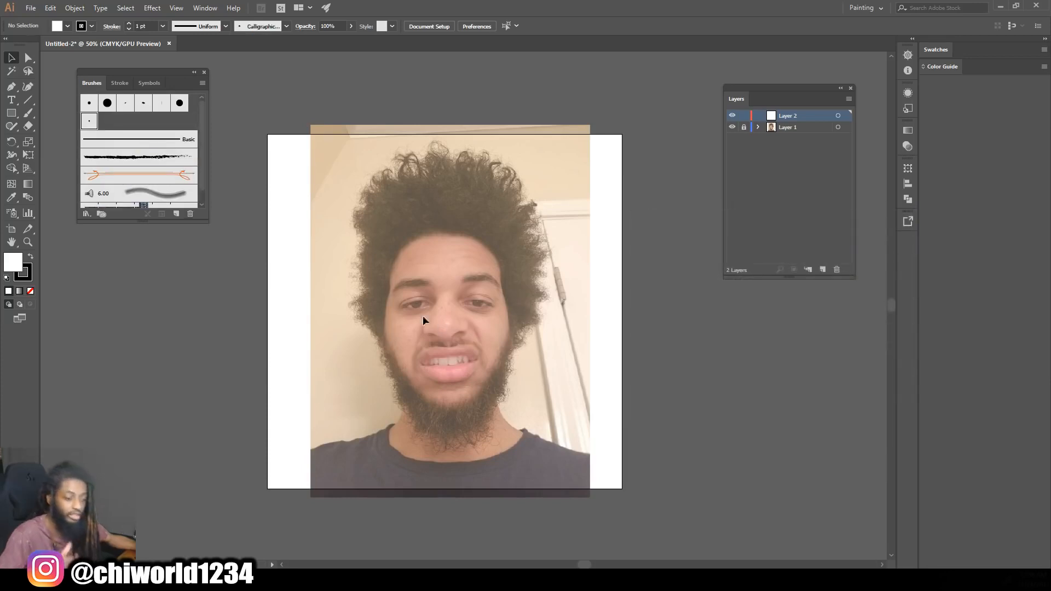
Paint a few test strokes beside the artboard with the new calligraphic brush and delete them
{"action": "left_click", "coordinate": [29, 110]}
{"action": "mouse_move", "coordinate": [241, 215]}
{"action": "left_mouse_down"}
{"action": "mouse_move", "coordinate": [243, 294]}
{"action": "mouse_move", "coordinate": [222, 344]}
{"action": "left_mouse_up"}
{"action": "left_click_drag", "start_coordinate": [228, 272], "coordinate": [232, 130]}
{"action": "mouse_move", "coordinate": [142, 221]}
{"action": "left_mouse_down"}
{"action": "mouse_move", "coordinate": [164, 306]}
{"action": "mouse_move", "coordinate": [167, 412]}
{"action": "left_mouse_up"}
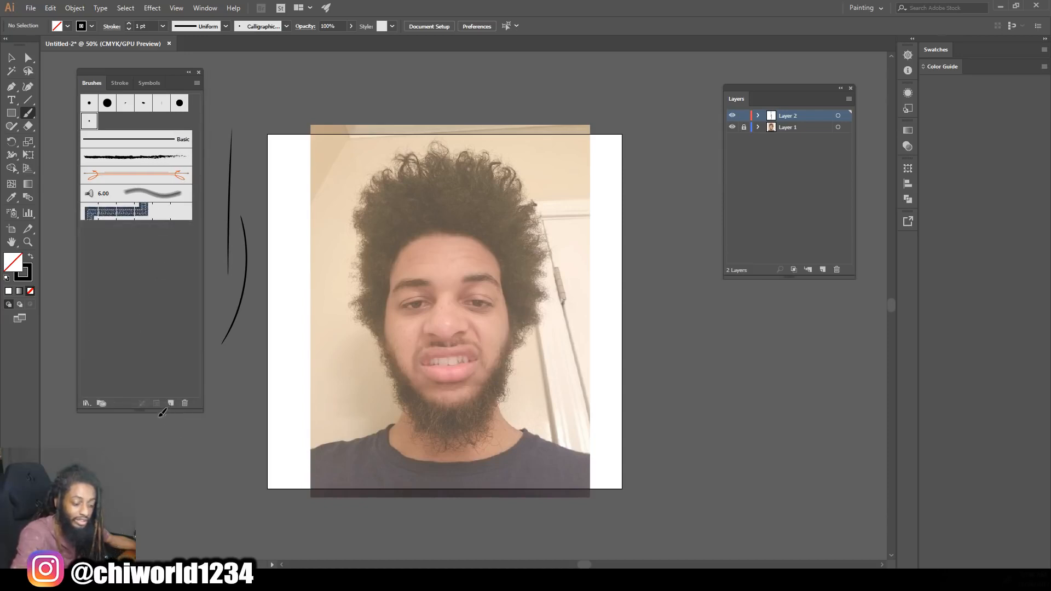
{"action": "left_click_drag", "start_coordinate": [154, 411], "coordinate": [156, 159]}
{"action": "left_click_drag", "start_coordinate": [187, 237], "coordinate": [187, 253]}
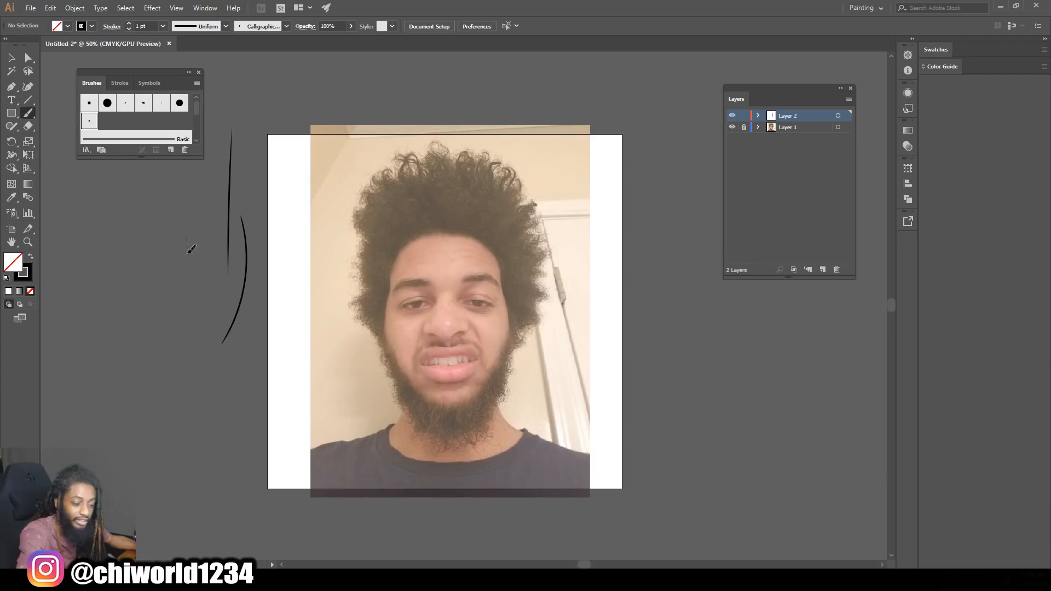
{"action": "mouse_move", "coordinate": [190, 299]}
{"action": "left_mouse_down"}
{"action": "mouse_move", "coordinate": [206, 436]}
{"action": "mouse_move", "coordinate": [197, 463]}
{"action": "left_mouse_up"}
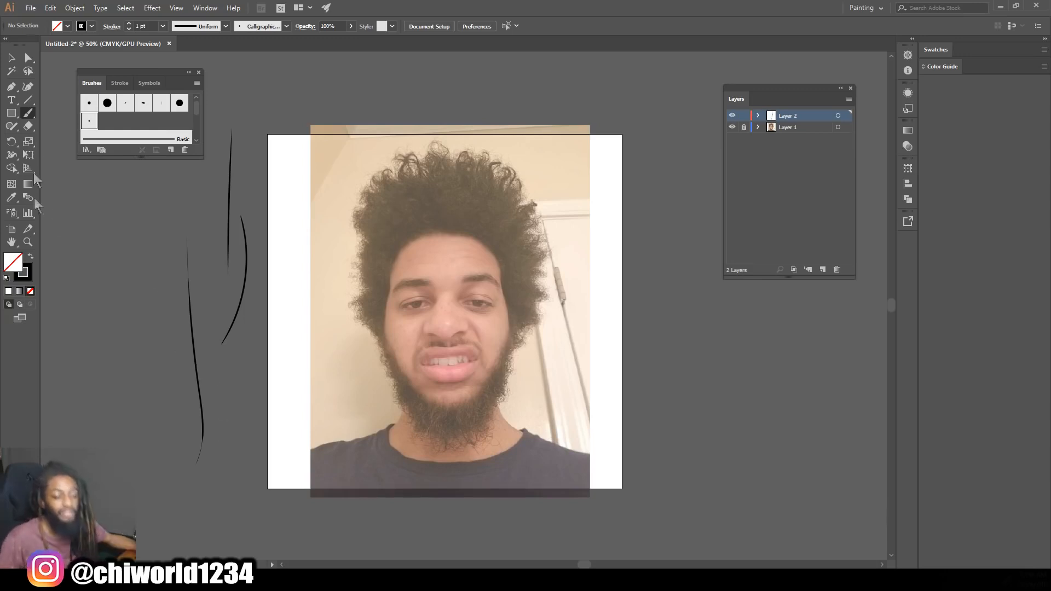
{"action": "left_click", "coordinate": [11, 57]}
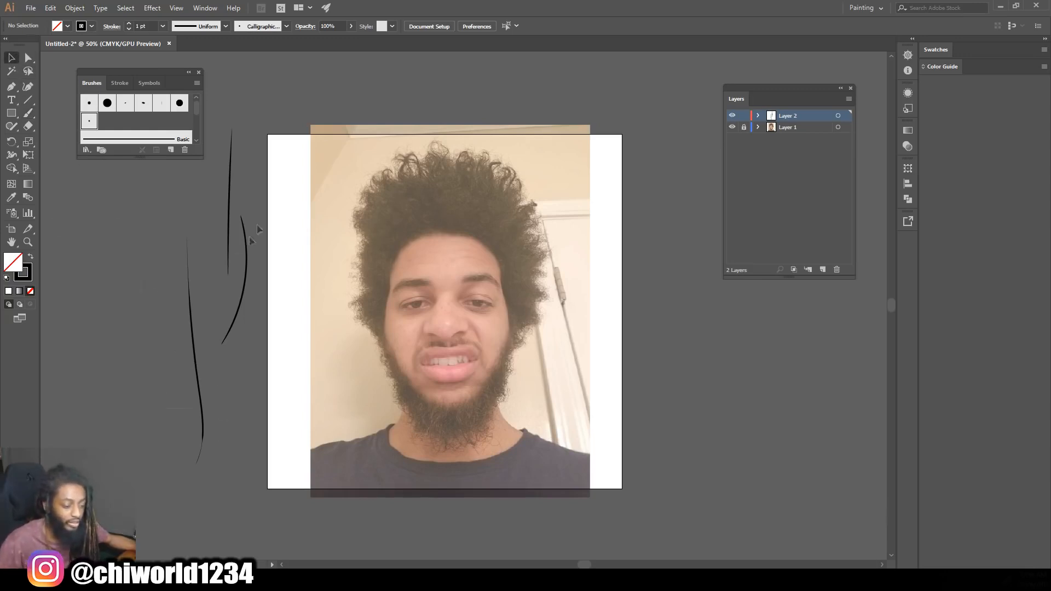
{"action": "key", "text": "ctrl+a"}
{"action": "key", "text": "Delete"}
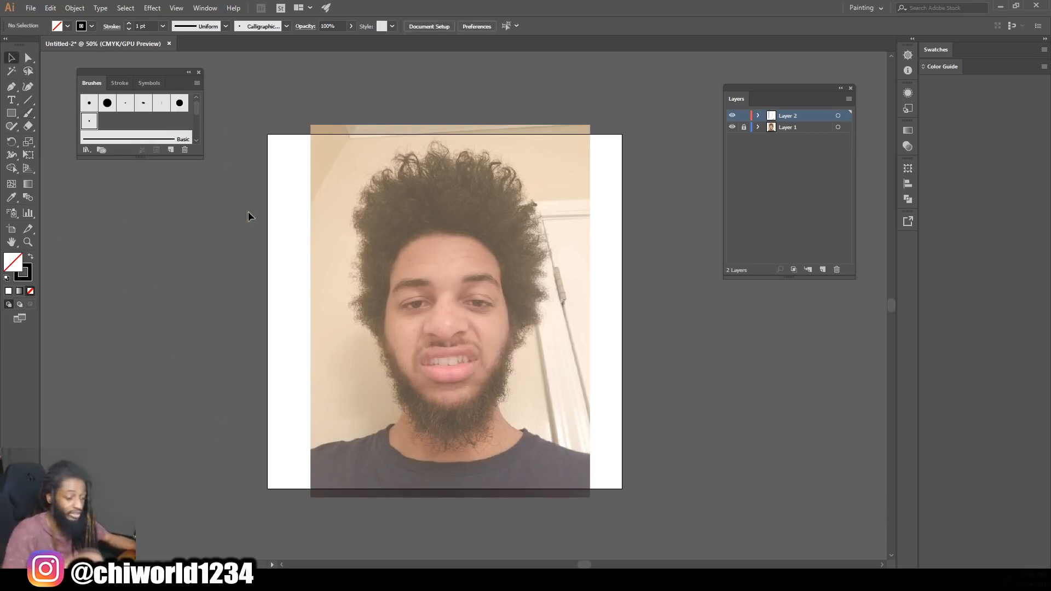
Try tracing the upper lash line of the photo's left-hand eye with the Paintbrush and undo the stroke
{"action": "key", "text": "ctrl+equal"}
{"action": "key", "text": "ctrl+equal"}
{"action": "key", "text": "ctrl+equal"}
{"action": "key", "text": "ctrl+equal"}
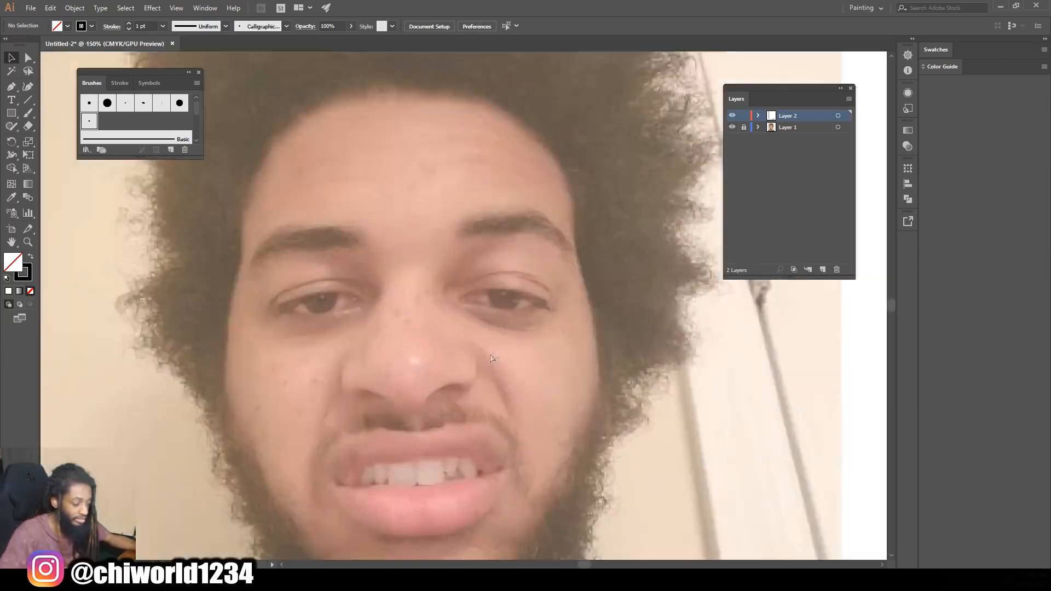
{"action": "key", "text": "ctrl+equal"}
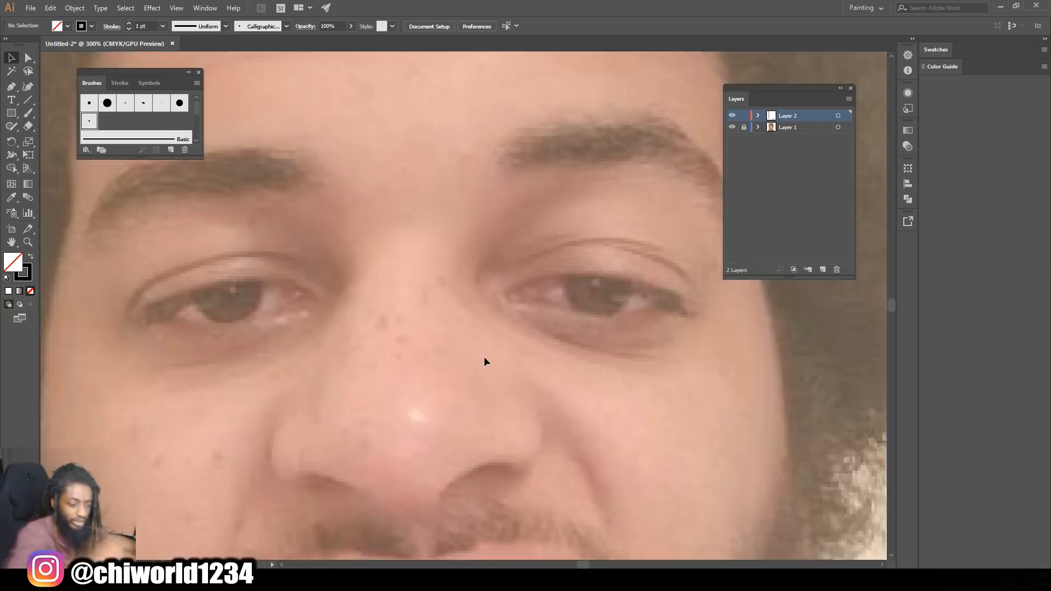
{"action": "left_click", "coordinate": [28, 113]}
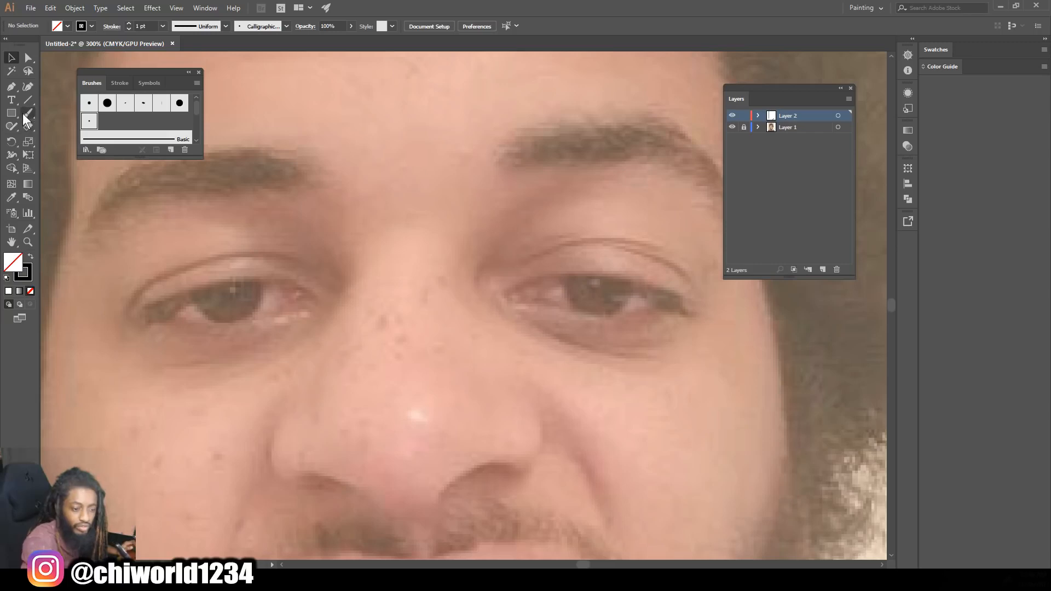
{"action": "mouse_move", "coordinate": [148, 316]}
{"action": "left_mouse_down"}
{"action": "mouse_move", "coordinate": [230, 280]}
{"action": "mouse_move", "coordinate": [296, 285]}
{"action": "mouse_move", "coordinate": [318, 299]}
{"action": "left_mouse_up"}
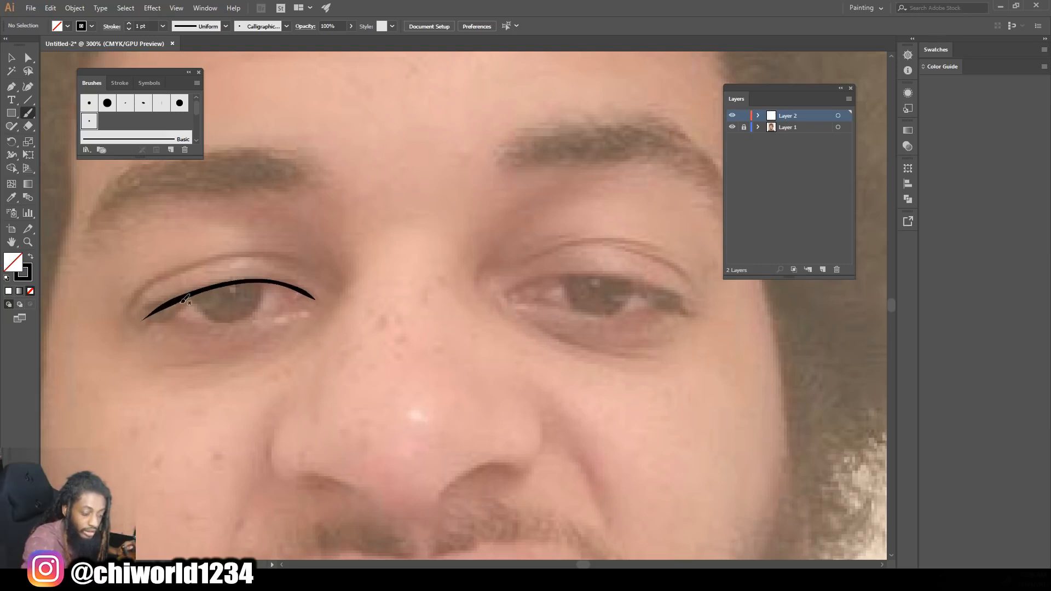
{"action": "key", "text": "ctrl+z"}
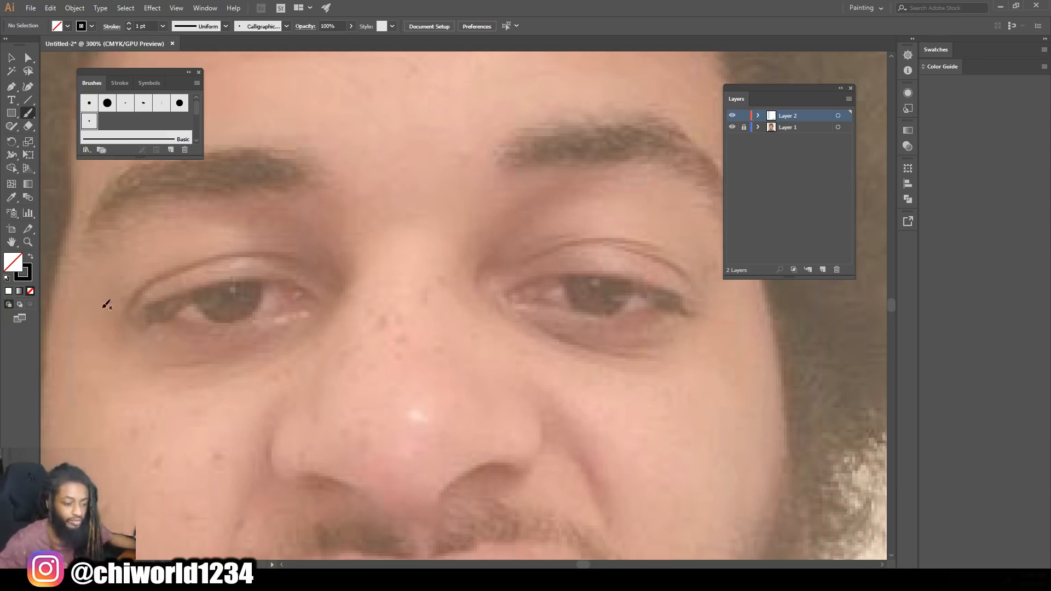
Review the Paintbrush tool's fidelity and Edit Selected Paths options
{"action": "double_click", "coordinate": [28, 110]}
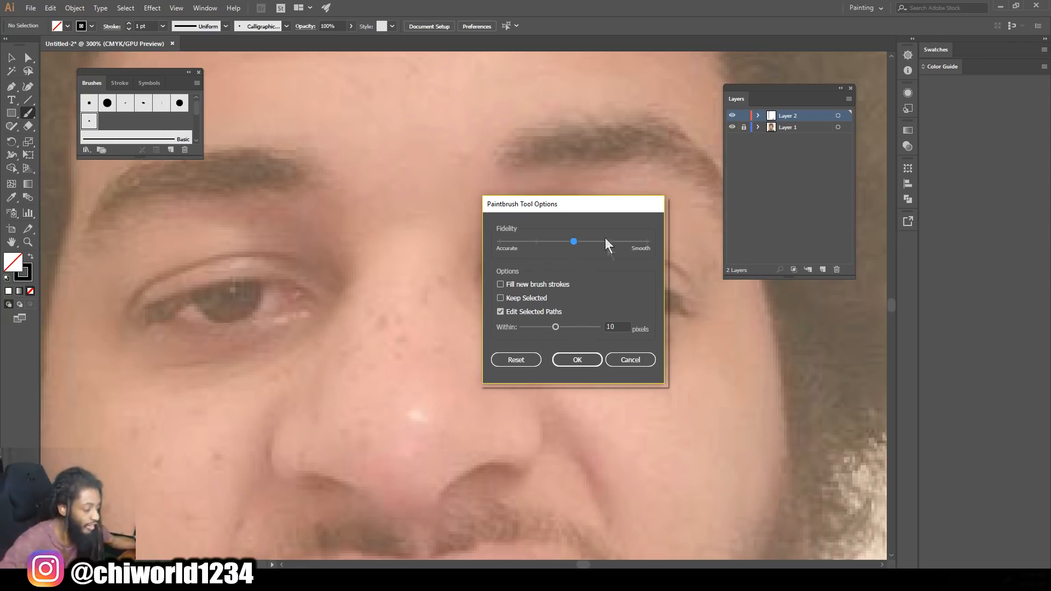
{"action": "left_click", "coordinate": [566, 359]}
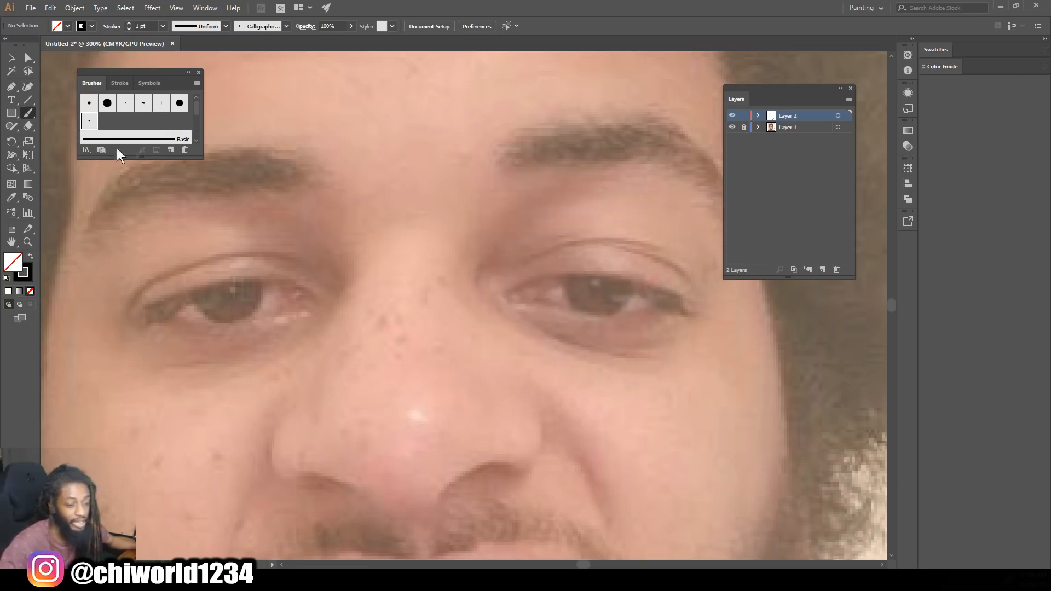
{"action": "double_click", "coordinate": [28, 112]}
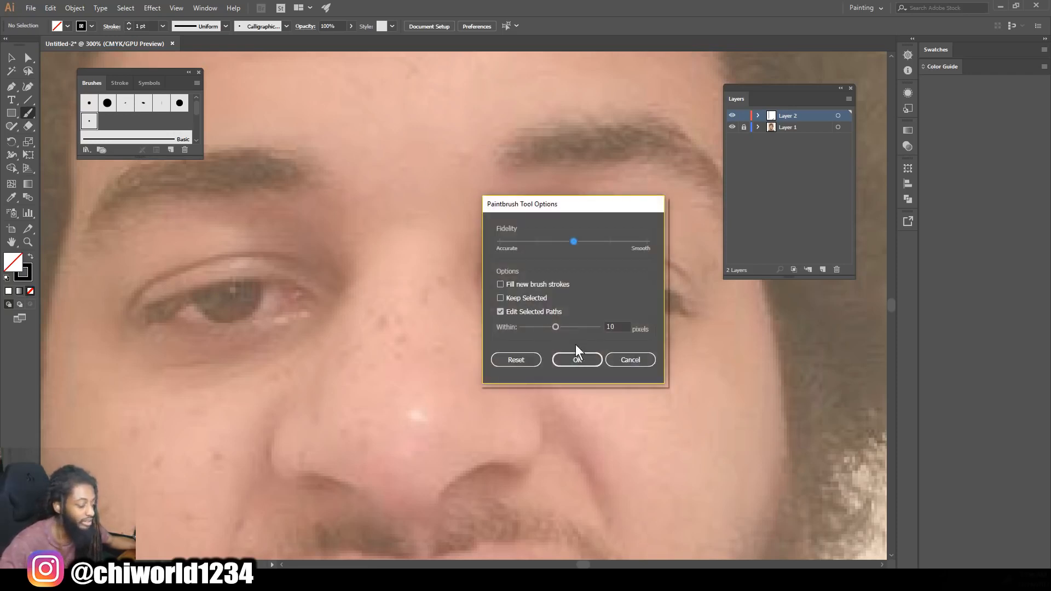
{"action": "left_click", "coordinate": [576, 357]}
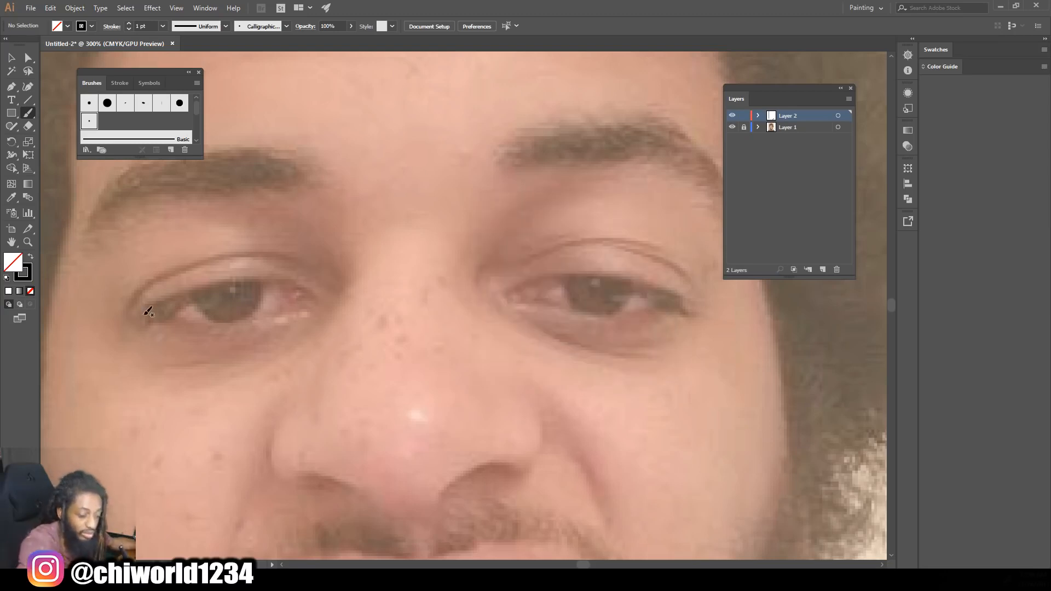
Trace the upper lash line of the photo's left-hand eye with the Paintbrush, undoing the first stroke and redrawing it more evenly
{"action": "mouse_move", "coordinate": [136, 316]}
{"action": "left_mouse_down"}
{"action": "mouse_move", "coordinate": [226, 283]}
{"action": "mouse_move", "coordinate": [313, 298]}
{"action": "left_mouse_up"}
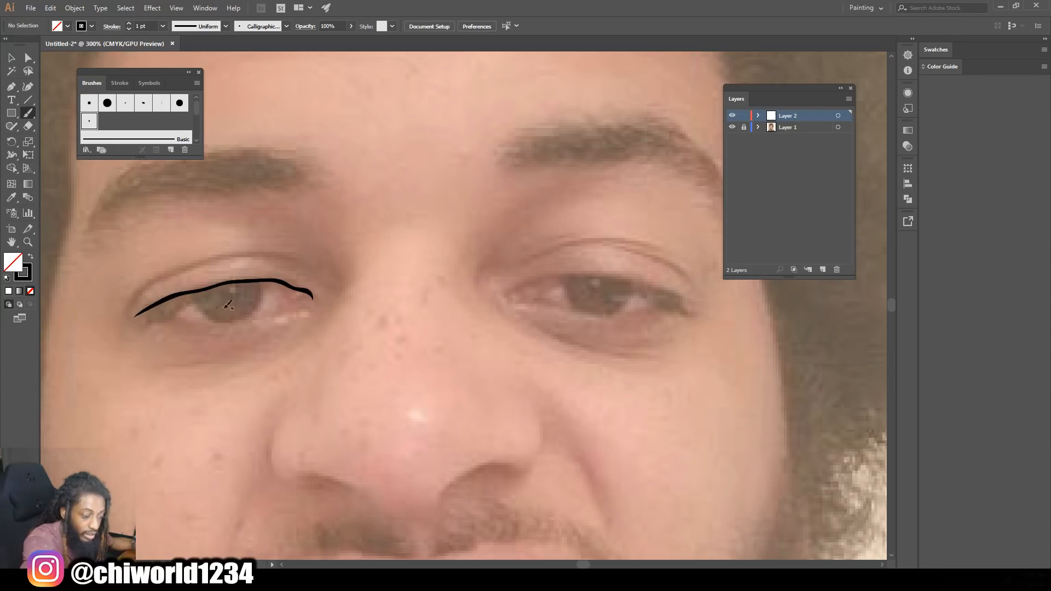
{"action": "key", "text": "ctrl+z"}
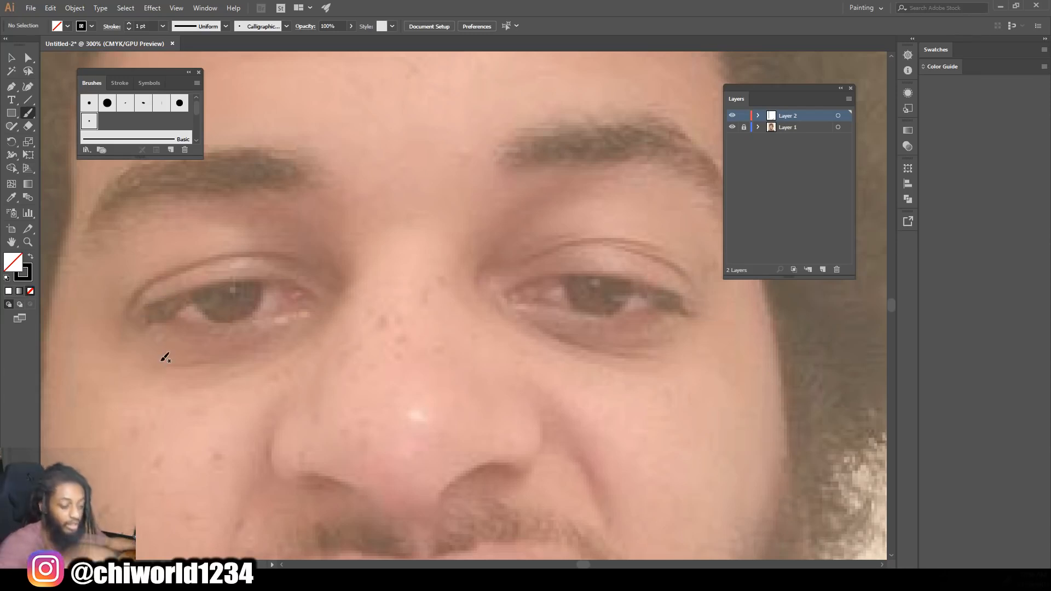
{"action": "mouse_move", "coordinate": [142, 317]}
{"action": "left_mouse_down"}
{"action": "mouse_move", "coordinate": [186, 291]}
{"action": "mouse_move", "coordinate": [254, 275]}
{"action": "mouse_move", "coordinate": [284, 278]}
{"action": "mouse_move", "coordinate": [315, 299]}
{"action": "left_mouse_up"}
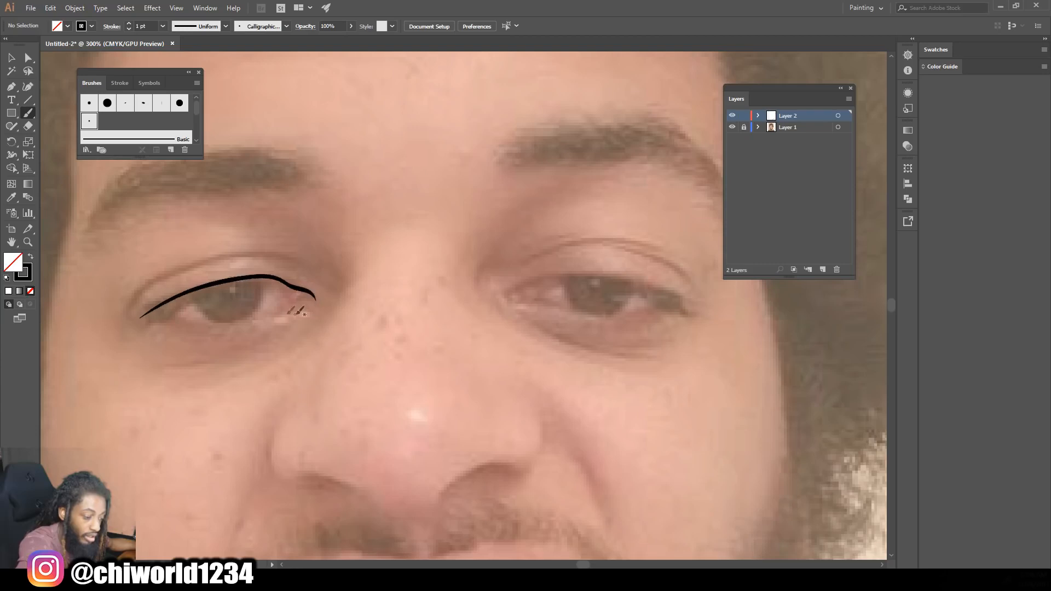
Trace the left-hand eye's lower lid and inner corner, thicken its upper lash line, and add the eyelid crease above it
{"action": "mouse_move", "coordinate": [148, 313]}
{"action": "left_mouse_down"}
{"action": "mouse_move", "coordinate": [225, 323]}
{"action": "mouse_move", "coordinate": [318, 295]}
{"action": "left_mouse_up"}
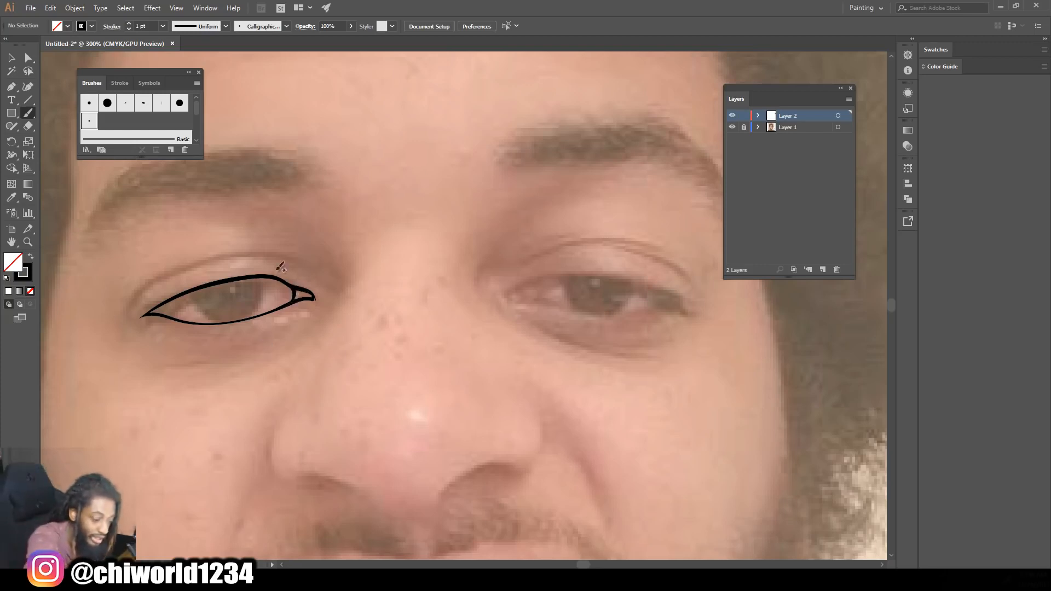
{"action": "left_click_drag", "start_coordinate": [140, 316], "coordinate": [267, 275]}
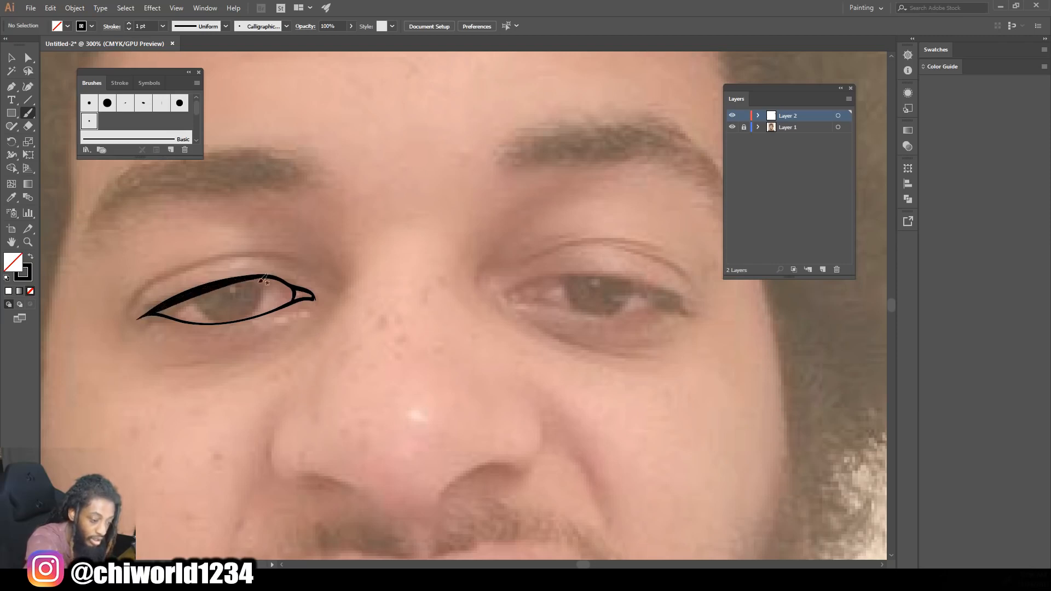
{"action": "mouse_move", "coordinate": [137, 303]}
{"action": "left_mouse_down"}
{"action": "mouse_move", "coordinate": [181, 266]}
{"action": "mouse_move", "coordinate": [228, 252]}
{"action": "mouse_move", "coordinate": [290, 255]}
{"action": "mouse_move", "coordinate": [305, 270]}
{"action": "left_mouse_up"}
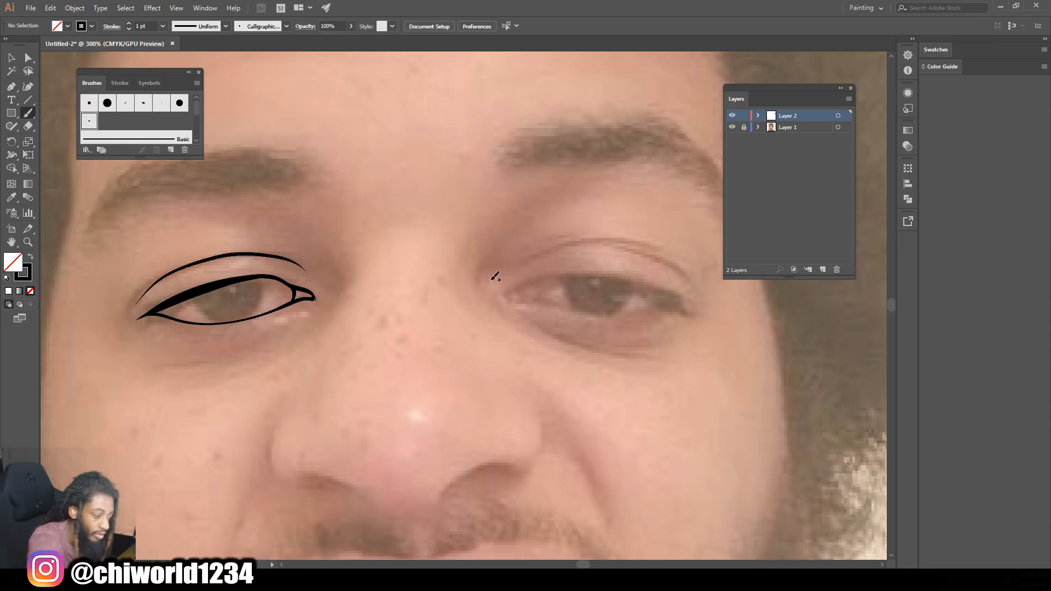
Trace the right-hand eye with its lash line, lower lid, inner corner, iris and eyelid creases, redrawing any stroke that goes wrong
{"action": "mouse_move", "coordinate": [510, 300]}
{"action": "left_mouse_down"}
{"action": "mouse_move", "coordinate": [554, 272]}
{"action": "mouse_move", "coordinate": [624, 276]}
{"action": "mouse_move", "coordinate": [699, 310]}
{"action": "left_mouse_up"}
{"action": "mouse_move", "coordinate": [562, 275]}
{"action": "left_mouse_down"}
{"action": "mouse_move", "coordinate": [611, 306]}
{"action": "mouse_move", "coordinate": [633, 288]}
{"action": "left_mouse_up"}
{"action": "mouse_move", "coordinate": [527, 299]}
{"action": "left_mouse_down"}
{"action": "mouse_move", "coordinate": [529, 281]}
{"action": "mouse_move", "coordinate": [539, 299]}
{"action": "mouse_move", "coordinate": [649, 310]}
{"action": "left_mouse_up"}
{"action": "key", "text": "ctrl+z"}
{"action": "mouse_move", "coordinate": [508, 300]}
{"action": "left_mouse_down"}
{"action": "mouse_move", "coordinate": [580, 310]}
{"action": "mouse_move", "coordinate": [669, 300]}
{"action": "left_mouse_up"}
{"action": "mouse_move", "coordinate": [523, 265]}
{"action": "left_mouse_down"}
{"action": "mouse_move", "coordinate": [581, 239]}
{"action": "mouse_move", "coordinate": [655, 252]}
{"action": "left_mouse_up"}
{"action": "left_click_drag", "start_coordinate": [614, 246], "coordinate": [684, 275]}
Draw the left-hand eye's iris and paint thin crease lines beneath both eyes
{"action": "mouse_move", "coordinate": [192, 294]}
{"action": "left_mouse_down"}
{"action": "mouse_move", "coordinate": [232, 317]}
{"action": "mouse_move", "coordinate": [261, 277]}
{"action": "left_mouse_up"}
{"action": "left_click_drag", "start_coordinate": [182, 364], "coordinate": [267, 348]}
{"action": "left_click_drag", "start_coordinate": [262, 355], "coordinate": [281, 344]}
{"action": "mouse_move", "coordinate": [645, 356]}
{"action": "left_mouse_down"}
{"action": "mouse_move", "coordinate": [597, 345]}
{"action": "mouse_move", "coordinate": [640, 356]}
{"action": "left_mouse_up"}
{"action": "key", "text": "super"}
{"action": "left_click", "coordinate": [629, 30]}
{"action": "key", "text": "ctrl+z"}
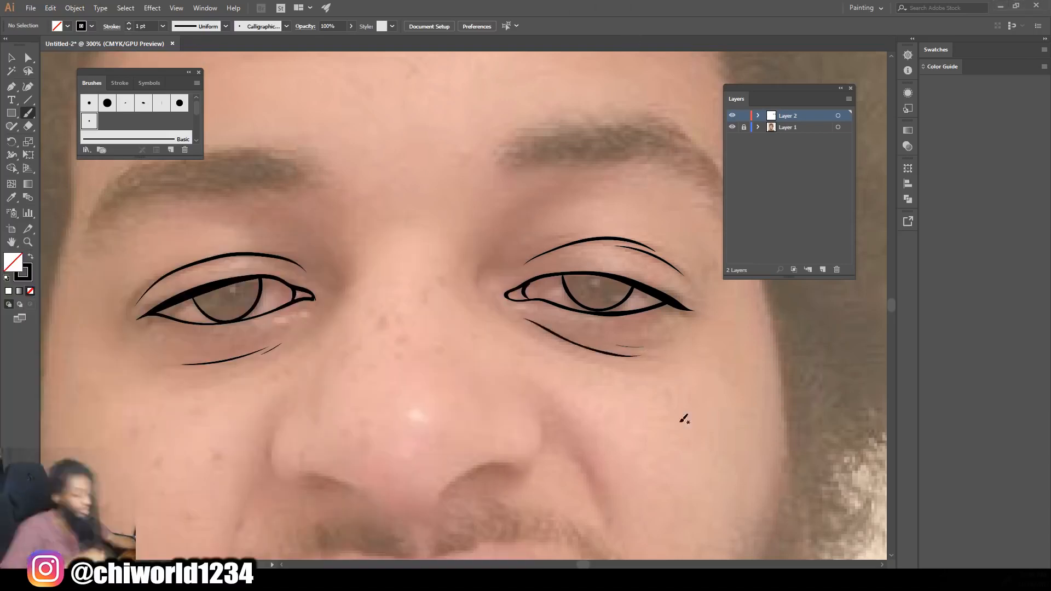
Trace the nostrils, nose wings and nose tip, and add a smile line on each side of the nose
{"action": "scroll", "coordinate": [669, 427], "scroll_direction": "down", "scroll_amount": 3}
{"action": "scroll", "coordinate": [622, 413], "scroll_direction": "up", "scroll_amount": 3}
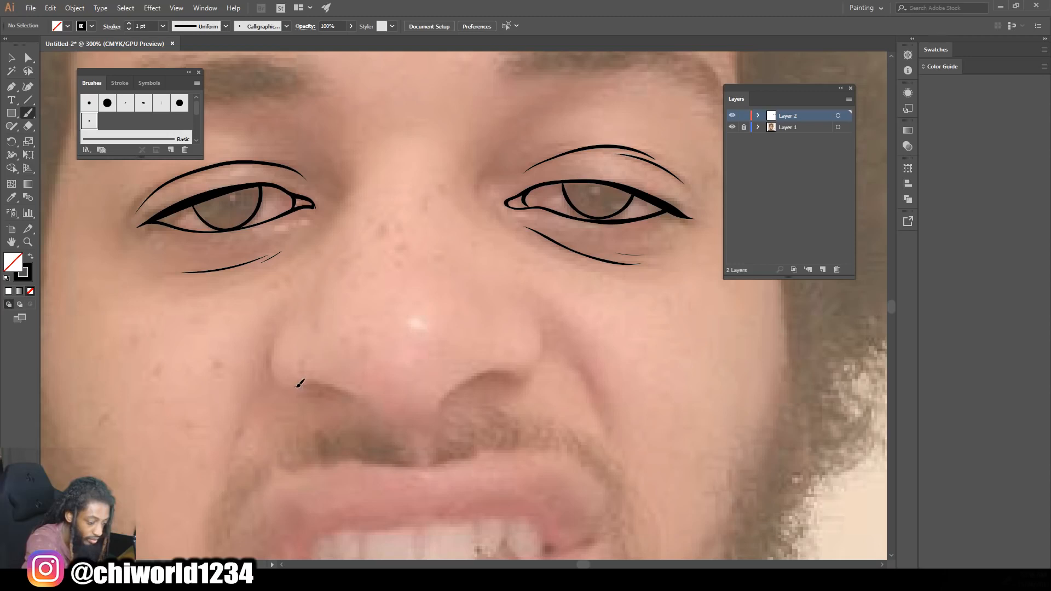
{"action": "left_click_drag", "start_coordinate": [320, 384], "coordinate": [362, 403]}
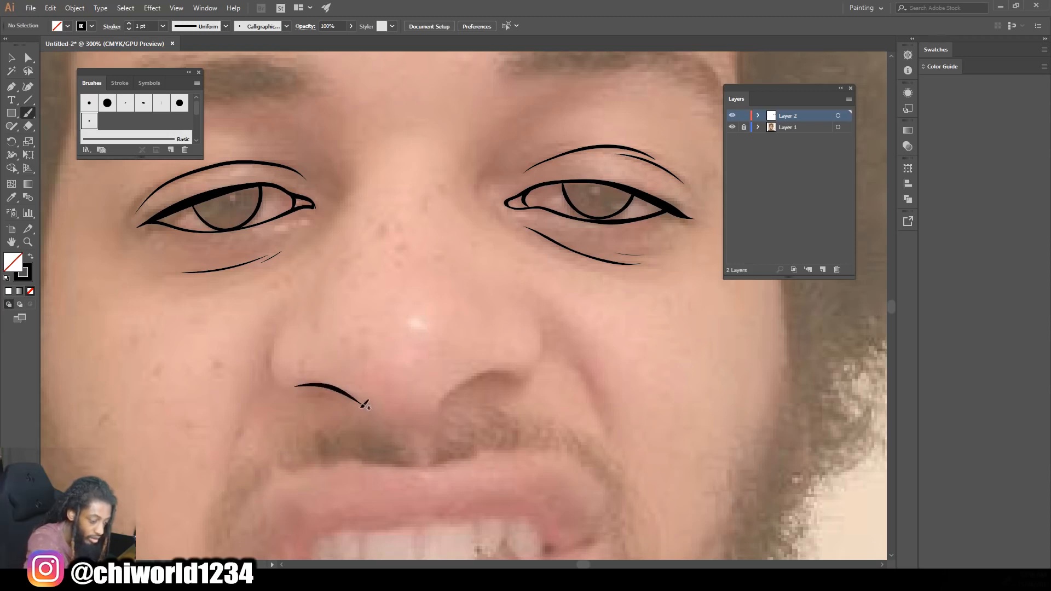
{"action": "mouse_move", "coordinate": [436, 416]}
{"action": "left_mouse_down"}
{"action": "mouse_move", "coordinate": [484, 372]}
{"action": "mouse_move", "coordinate": [511, 365]}
{"action": "mouse_move", "coordinate": [518, 380]}
{"action": "mouse_move", "coordinate": [537, 368]}
{"action": "mouse_move", "coordinate": [545, 324]}
{"action": "mouse_move", "coordinate": [524, 300]}
{"action": "left_mouse_up"}
{"action": "left_click_drag", "start_coordinate": [318, 392], "coordinate": [276, 328]}
{"action": "left_click_drag", "start_coordinate": [230, 452], "coordinate": [256, 399]}
{"action": "left_click_drag", "start_coordinate": [605, 439], "coordinate": [572, 353]}
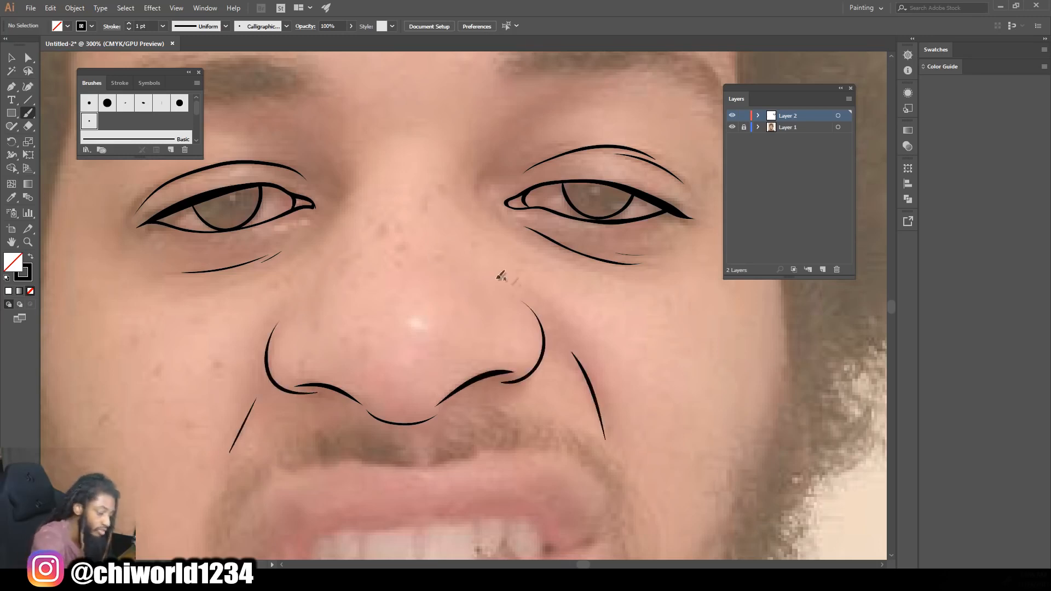
Trace the outer contour of both lips and the inner mouth opening around the teeth
{"action": "scroll", "coordinate": [493, 257], "scroll_direction": "down", "scroll_amount": 3}
{"action": "scroll", "coordinate": [489, 242], "scroll_direction": "down", "scroll_amount": 1}
{"action": "mouse_move", "coordinate": [295, 453]}
{"action": "left_mouse_down"}
{"action": "mouse_move", "coordinate": [353, 396]}
{"action": "mouse_move", "coordinate": [547, 394]}
{"action": "mouse_move", "coordinate": [590, 416]}
{"action": "mouse_move", "coordinate": [322, 339]}
{"action": "mouse_move", "coordinate": [591, 355]}
{"action": "mouse_move", "coordinate": [598, 406]}
{"action": "left_mouse_up"}
{"action": "scroll", "coordinate": [559, 477], "scroll_direction": "down", "scroll_amount": 2}
{"action": "mouse_move", "coordinate": [264, 378]}
{"action": "left_mouse_down"}
{"action": "mouse_move", "coordinate": [468, 375]}
{"action": "mouse_move", "coordinate": [556, 359]}
{"action": "mouse_move", "coordinate": [336, 461]}
{"action": "mouse_move", "coordinate": [494, 468]}
{"action": "mouse_move", "coordinate": [588, 401]}
{"action": "left_mouse_up"}
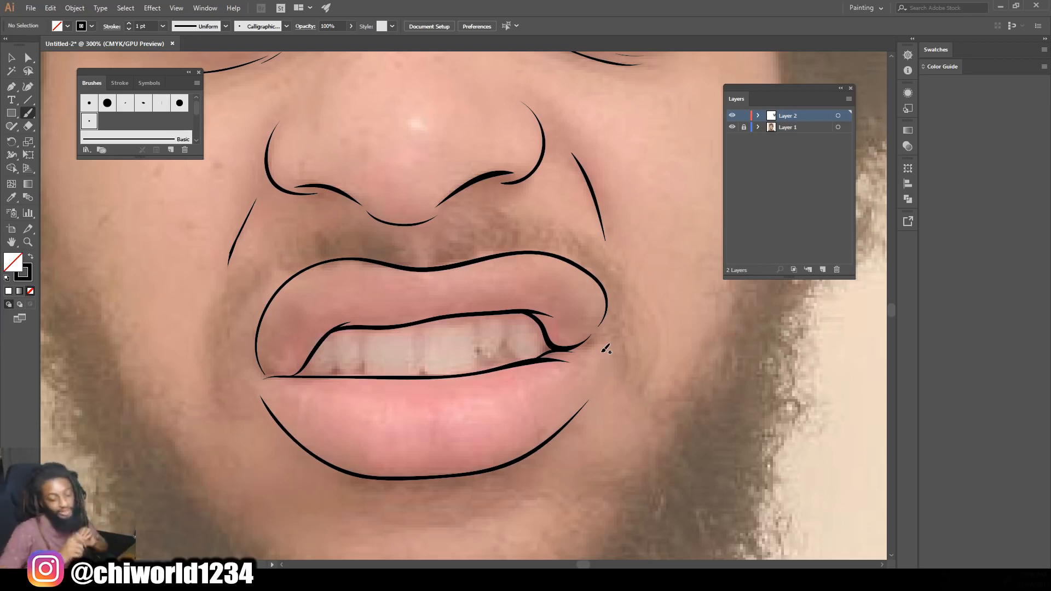
Trace both sides of the face from the cheeks up to the temples
{"action": "key", "text": "ctrl+minus"}
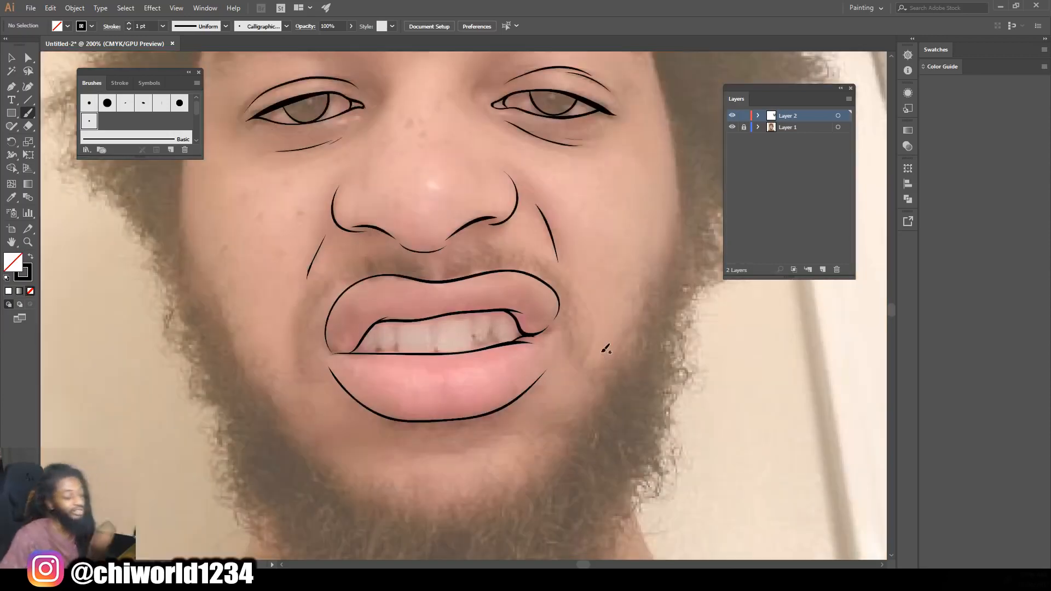
{"action": "scroll", "coordinate": [606, 348], "scroll_direction": "up", "scroll_amount": 5}
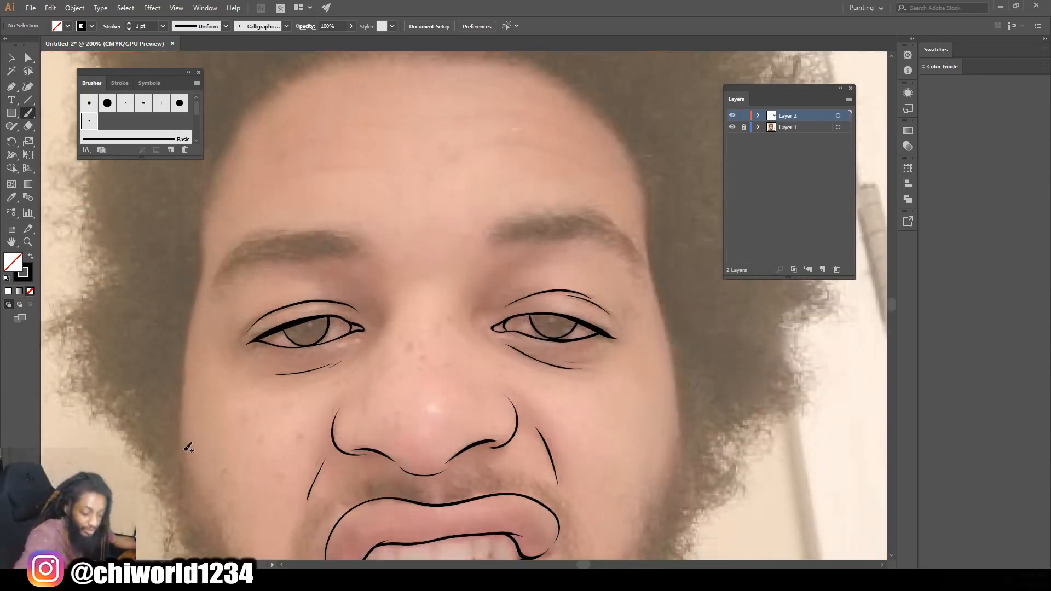
{"action": "mouse_move", "coordinate": [181, 427]}
{"action": "left_mouse_down"}
{"action": "mouse_move", "coordinate": [179, 368]}
{"action": "mouse_move", "coordinate": [203, 273]}
{"action": "left_mouse_up"}
{"action": "left_click_drag", "start_coordinate": [204, 234], "coordinate": [203, 223]}
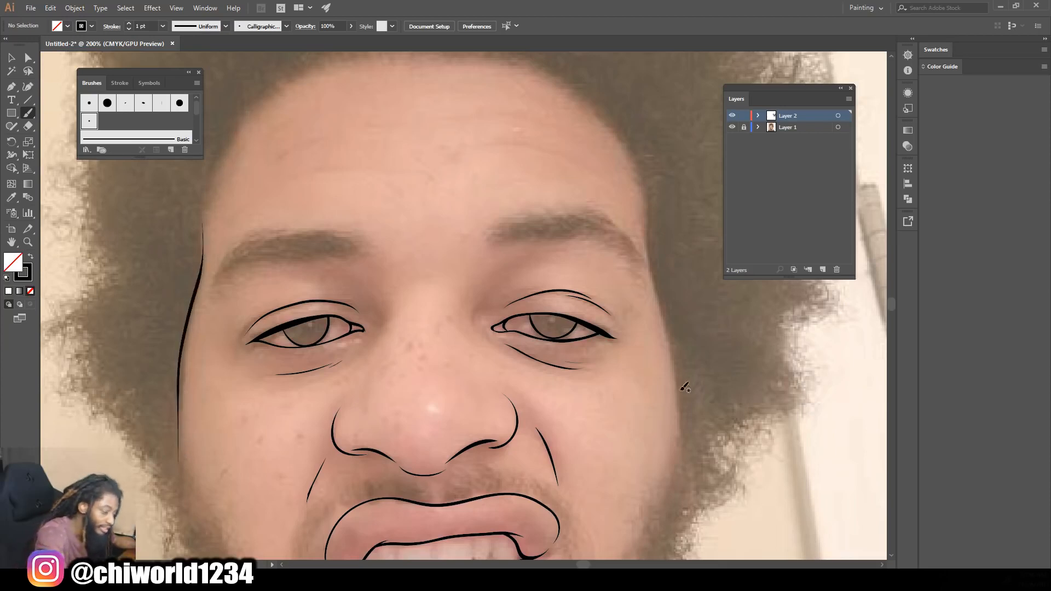
{"action": "left_click_drag", "start_coordinate": [680, 425], "coordinate": [645, 200]}
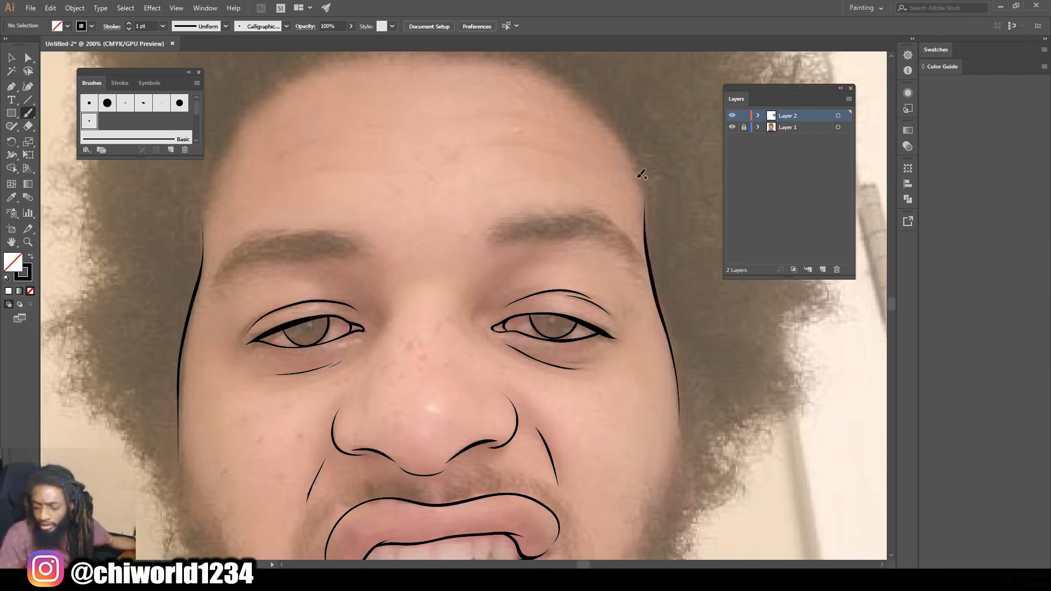
Hide the Layer 1 photo to check the line art on its own and show it again
{"action": "key", "text": "ctrl+minus"}
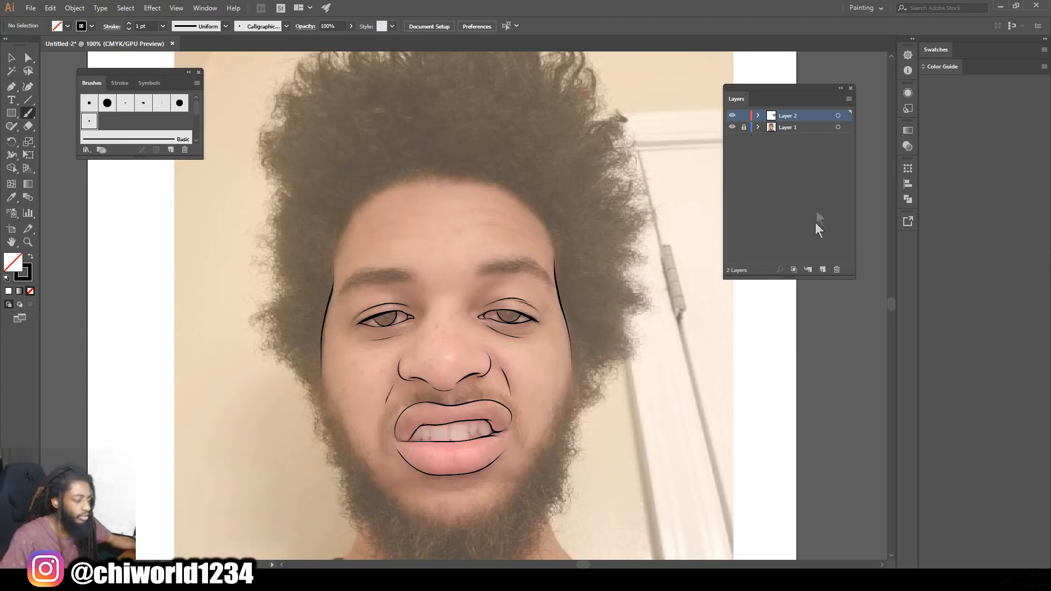
{"action": "left_click", "coordinate": [733, 127]}
{"action": "key", "text": "ctrl+plus"}
{"action": "left_click", "coordinate": [733, 127]}
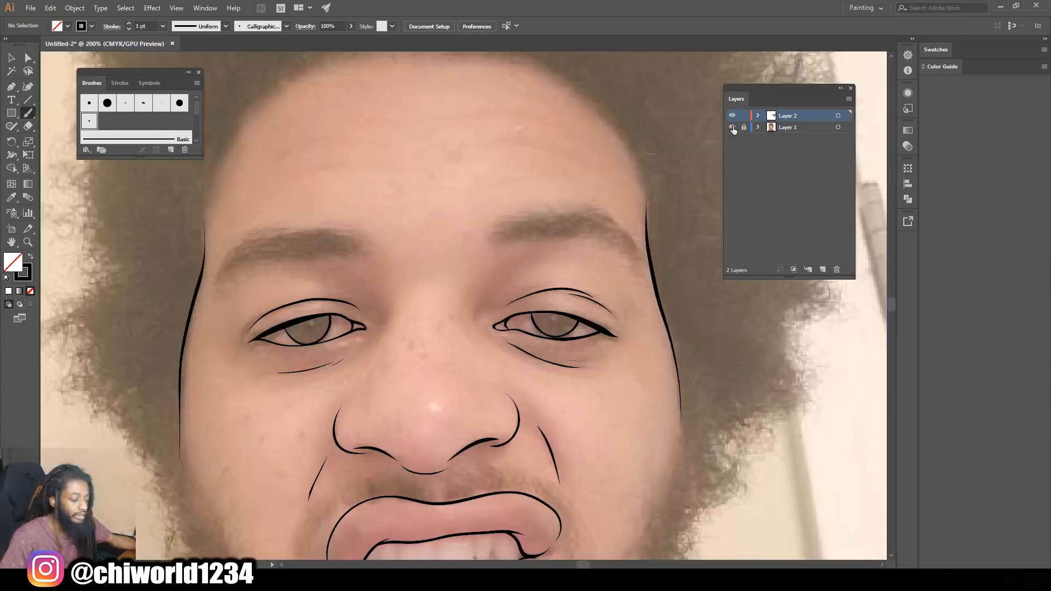
Paint a short curved line beside each eye's inner corner along the nose bridge
{"action": "key", "text": "ctrl+plus"}
{"action": "scroll", "coordinate": [712, 158], "scroll_direction": "up", "scroll_amount": 2}
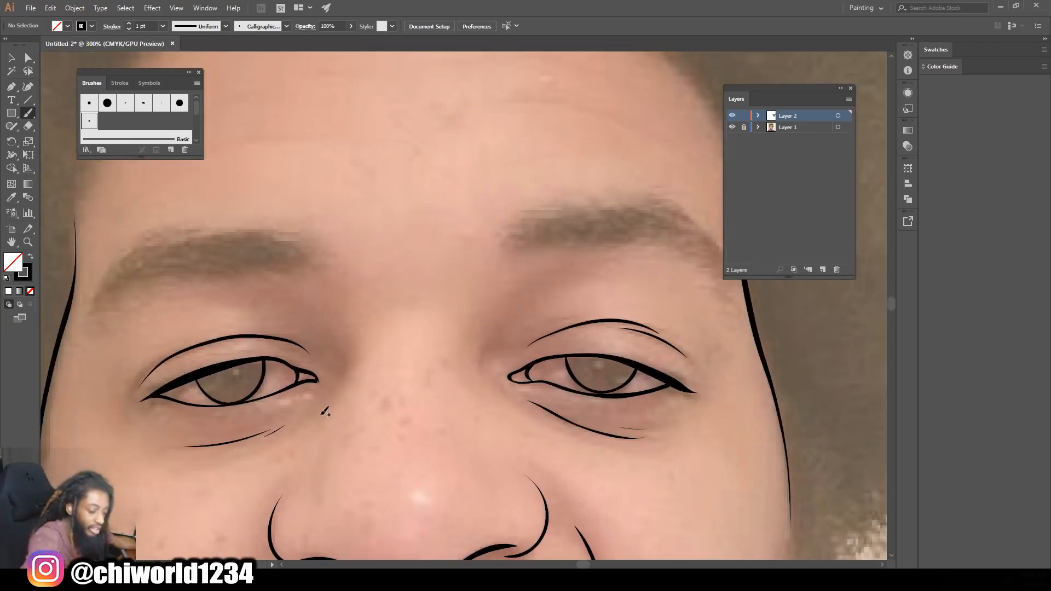
{"action": "left_click_drag", "start_coordinate": [335, 385], "coordinate": [339, 347]}
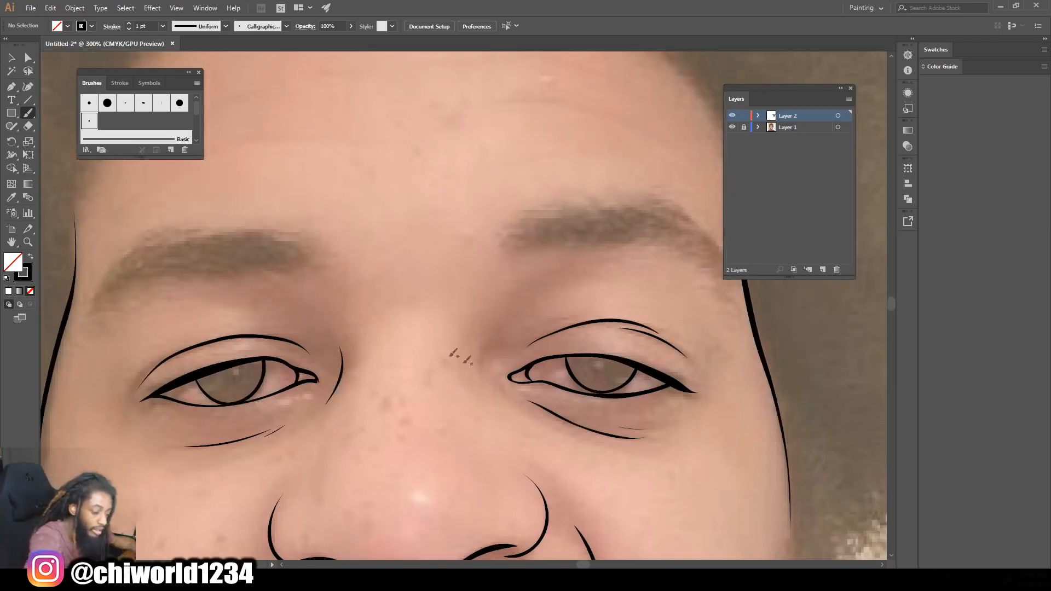
{"action": "left_click_drag", "start_coordinate": [492, 384], "coordinate": [485, 345]}
{"action": "scroll", "coordinate": [497, 311], "scroll_direction": "up", "scroll_amount": 3}
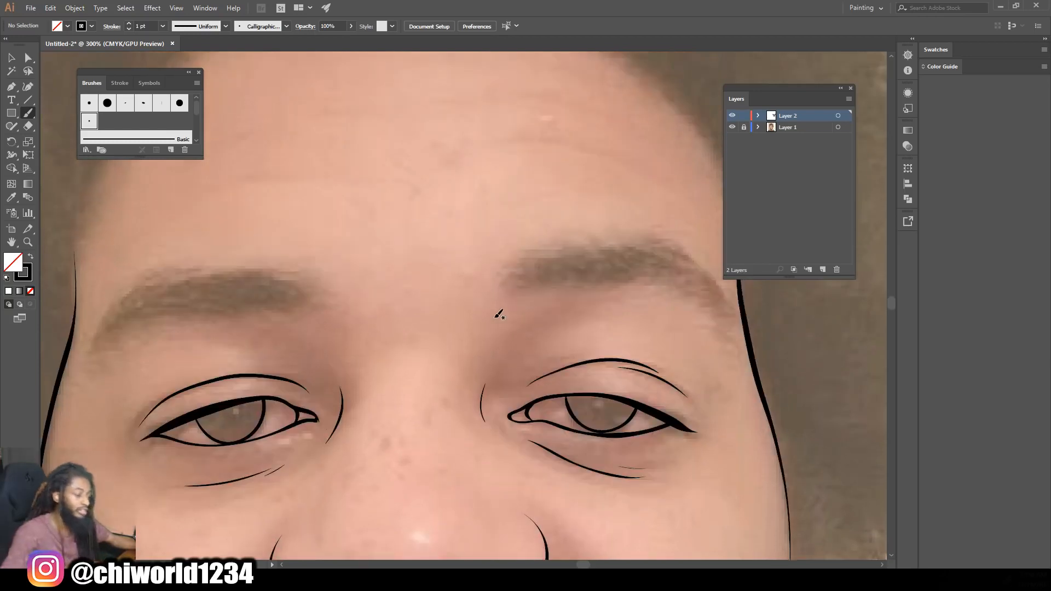
Fill the right-hand eyebrow with short overlapping hair strokes, using a 0.75 pt stroke weight
{"action": "left_click_drag", "start_coordinate": [732, 397], "coordinate": [717, 385]}
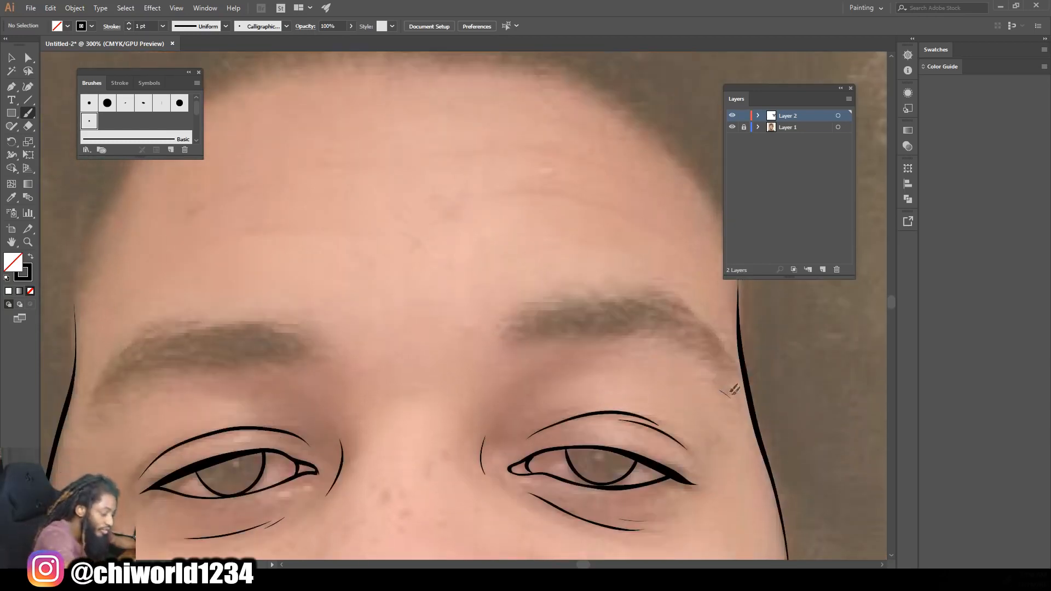
{"action": "left_click", "coordinate": [161, 26]}
{"action": "left_click", "coordinate": [178, 62]}
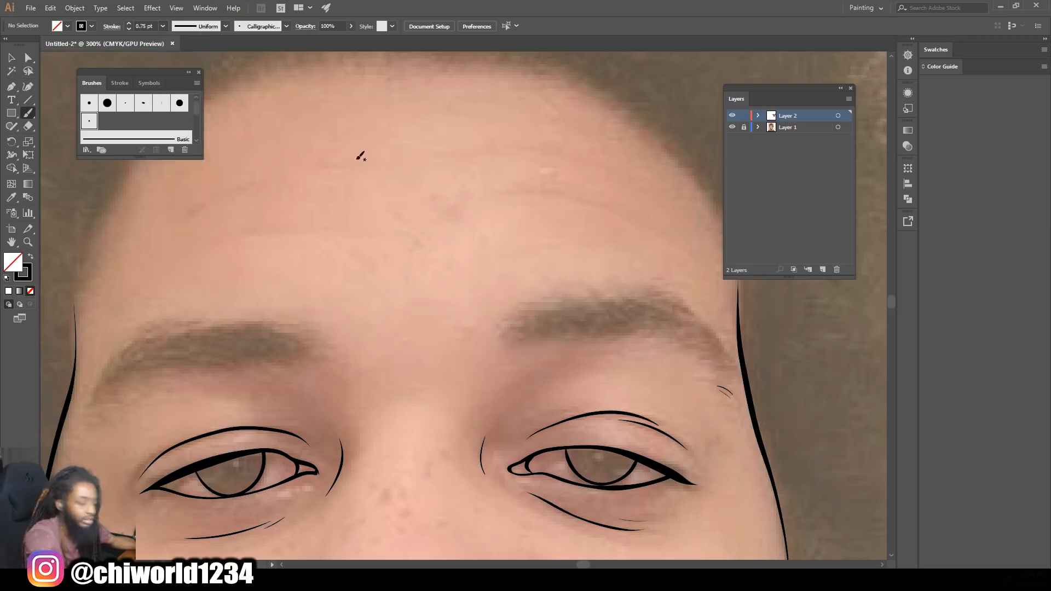
{"action": "mouse_move", "coordinate": [727, 385]}
{"action": "left_mouse_down"}
{"action": "mouse_move", "coordinate": [714, 365]}
{"action": "mouse_move", "coordinate": [734, 374]}
{"action": "mouse_move", "coordinate": [713, 358]}
{"action": "mouse_move", "coordinate": [732, 370]}
{"action": "mouse_move", "coordinate": [704, 349]}
{"action": "mouse_move", "coordinate": [721, 349]}
{"action": "mouse_move", "coordinate": [689, 333]}
{"action": "mouse_move", "coordinate": [708, 333]}
{"action": "mouse_move", "coordinate": [676, 330]}
{"action": "left_mouse_up"}
{"action": "mouse_move", "coordinate": [698, 324]}
{"action": "left_mouse_down"}
{"action": "mouse_move", "coordinate": [672, 333]}
{"action": "mouse_move", "coordinate": [687, 317]}
{"action": "mouse_move", "coordinate": [643, 324]}
{"action": "left_mouse_up"}
{"action": "mouse_move", "coordinate": [667, 311]}
{"action": "left_mouse_down"}
{"action": "mouse_move", "coordinate": [641, 319]}
{"action": "mouse_move", "coordinate": [661, 306]}
{"action": "mouse_move", "coordinate": [618, 329]}
{"action": "left_mouse_up"}
{"action": "mouse_move", "coordinate": [640, 311]}
{"action": "left_mouse_down"}
{"action": "mouse_move", "coordinate": [612, 327]}
{"action": "mouse_move", "coordinate": [629, 310]}
{"action": "mouse_move", "coordinate": [588, 335]}
{"action": "left_mouse_up"}
{"action": "mouse_move", "coordinate": [617, 316]}
{"action": "left_mouse_down"}
{"action": "mouse_move", "coordinate": [586, 333]}
{"action": "mouse_move", "coordinate": [621, 308]}
{"action": "mouse_move", "coordinate": [548, 330]}
{"action": "left_mouse_up"}
{"action": "mouse_move", "coordinate": [585, 311]}
{"action": "left_mouse_down"}
{"action": "mouse_move", "coordinate": [536, 328]}
{"action": "mouse_move", "coordinate": [551, 310]}
{"action": "mouse_move", "coordinate": [523, 331]}
{"action": "left_mouse_up"}
{"action": "mouse_move", "coordinate": [555, 310]}
{"action": "left_mouse_down"}
{"action": "mouse_move", "coordinate": [500, 333]}
{"action": "mouse_move", "coordinate": [544, 312]}
{"action": "mouse_move", "coordinate": [502, 325]}
{"action": "mouse_move", "coordinate": [538, 310]}
{"action": "mouse_move", "coordinate": [518, 308]}
{"action": "mouse_move", "coordinate": [561, 315]}
{"action": "mouse_move", "coordinate": [523, 318]}
{"action": "left_mouse_up"}
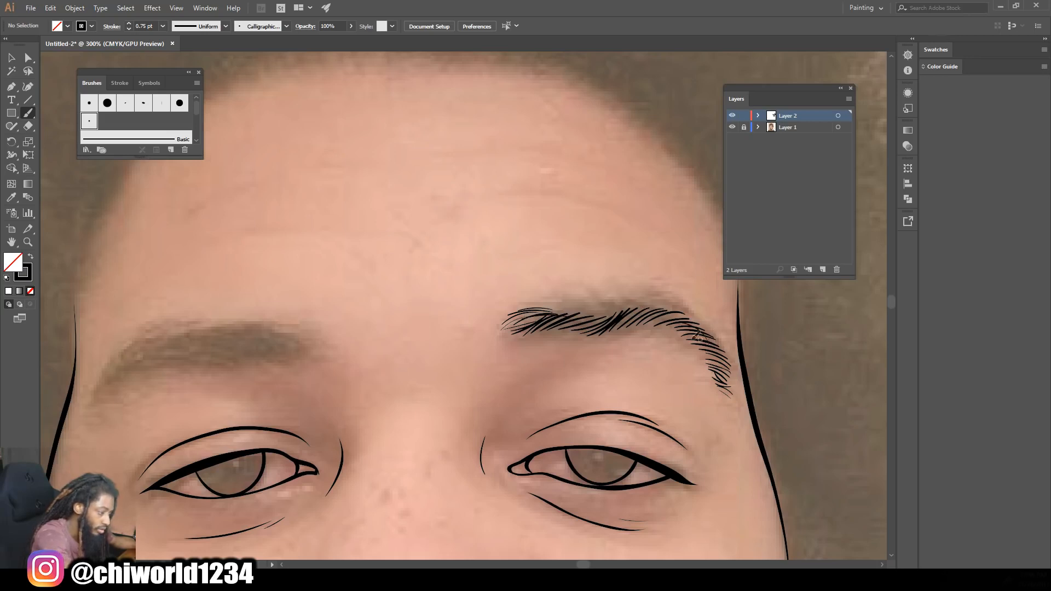
{"action": "left_click_drag", "start_coordinate": [695, 339], "coordinate": [725, 364]}
{"action": "mouse_move", "coordinate": [684, 316]}
{"action": "left_mouse_down"}
{"action": "mouse_move", "coordinate": [709, 337]}
{"action": "mouse_move", "coordinate": [700, 332]}
{"action": "left_mouse_up"}
{"action": "left_click_drag", "start_coordinate": [649, 301], "coordinate": [691, 323]}
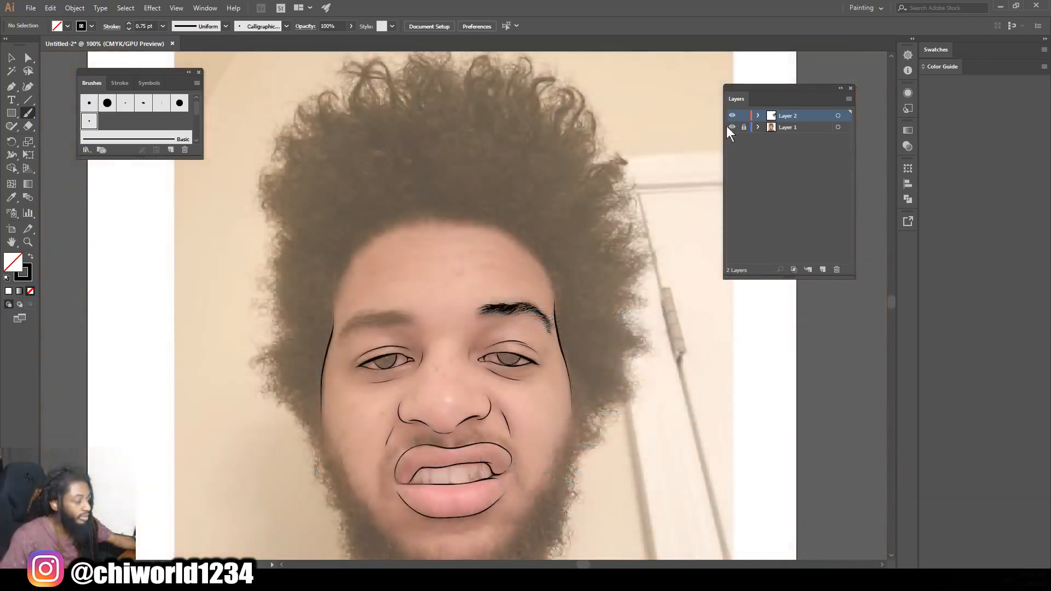
Toggle the Layer 1 photo off and on to compare the eyebrow and facial line art against it
{"action": "left_click", "coordinate": [731, 127]}
{"action": "key", "text": "ctrl+0"}
{"action": "key", "text": "ctrl+equal"}
{"action": "key", "text": "ctrl+equal"}
{"action": "key", "text": "ctrl+equal"}
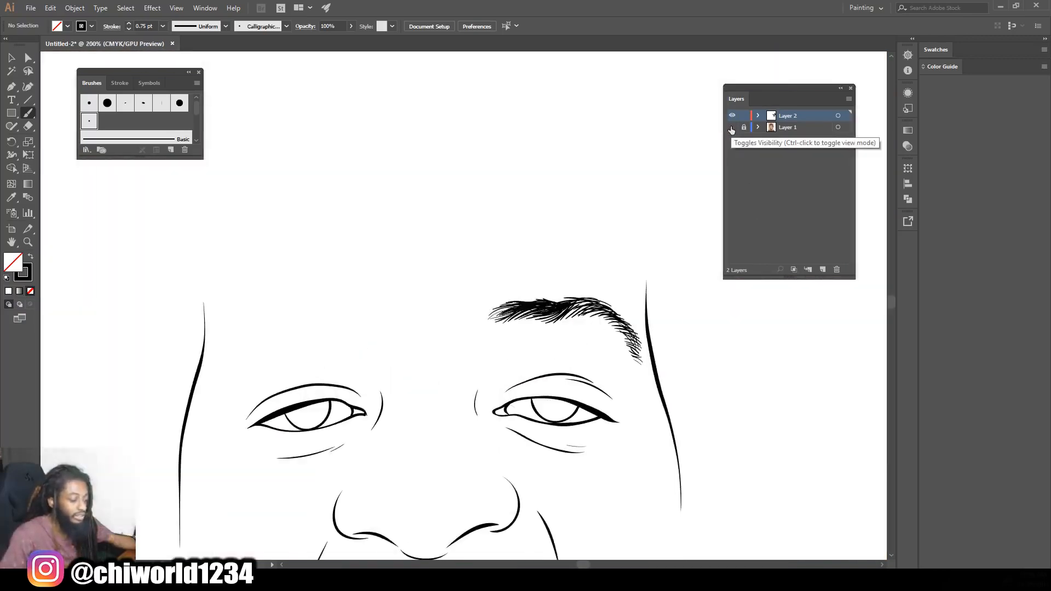
{"action": "left_click", "coordinate": [731, 127]}
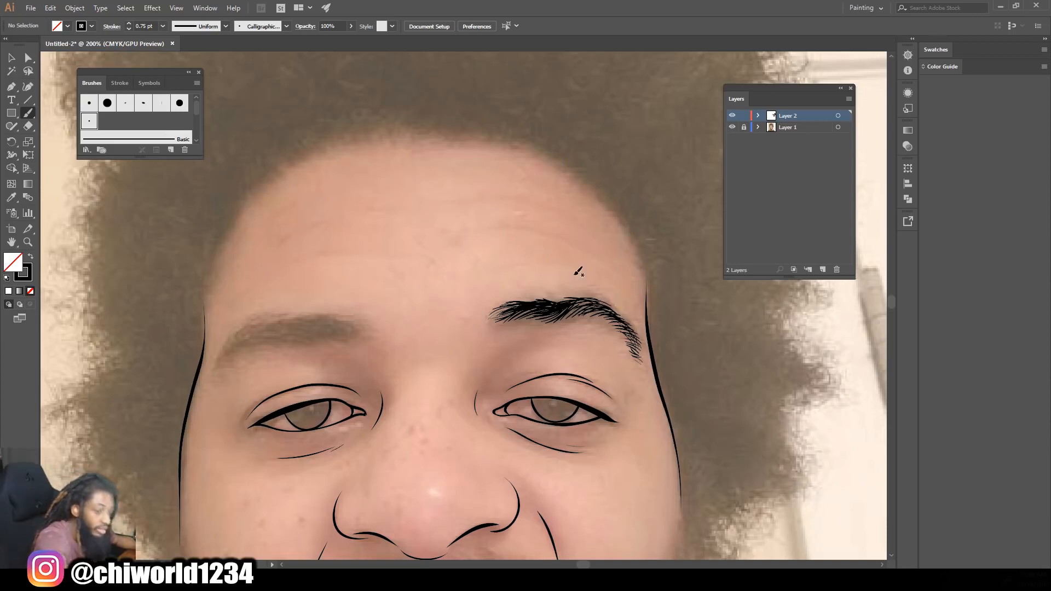
Fill the left-hand eyebrow with short overlapping hair strokes that follow its shape
{"action": "mouse_move", "coordinate": [212, 376]}
{"action": "left_mouse_down"}
{"action": "mouse_move", "coordinate": [254, 331]}
{"action": "mouse_move", "coordinate": [344, 339]}
{"action": "mouse_move", "coordinate": [361, 325]}
{"action": "left_mouse_up"}
{"action": "left_click_drag", "start_coordinate": [292, 329], "coordinate": [359, 320]}
{"action": "mouse_move", "coordinate": [259, 329]}
{"action": "left_mouse_down"}
{"action": "mouse_move", "coordinate": [327, 318]}
{"action": "mouse_move", "coordinate": [284, 330]}
{"action": "left_mouse_up"}
{"action": "left_click_drag", "start_coordinate": [221, 357], "coordinate": [302, 327]}
{"action": "left_click_drag", "start_coordinate": [225, 347], "coordinate": [285, 327]}
{"action": "left_click_drag", "start_coordinate": [233, 346], "coordinate": [278, 320]}
{"action": "left_click_drag", "start_coordinate": [249, 334], "coordinate": [298, 319]}
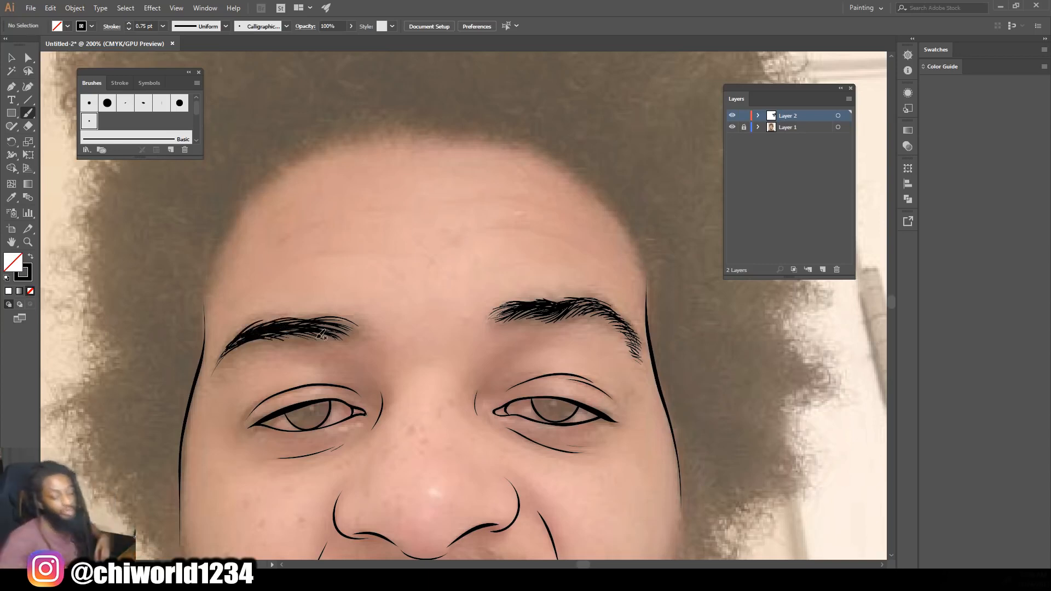
Set the stroke weight to 0.25 pt and paint fine hairs along the right-hand eyebrow's lower edge
{"action": "left_click", "coordinate": [163, 26]}
{"action": "left_click", "coordinate": [172, 36]}
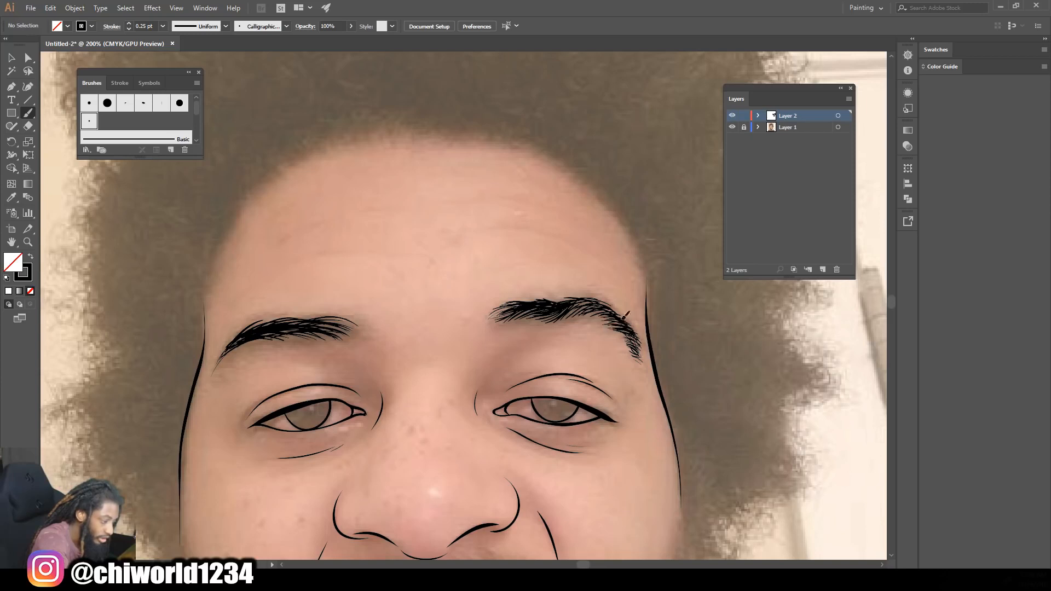
{"action": "left_click_drag", "start_coordinate": [605, 310], "coordinate": [587, 321]}
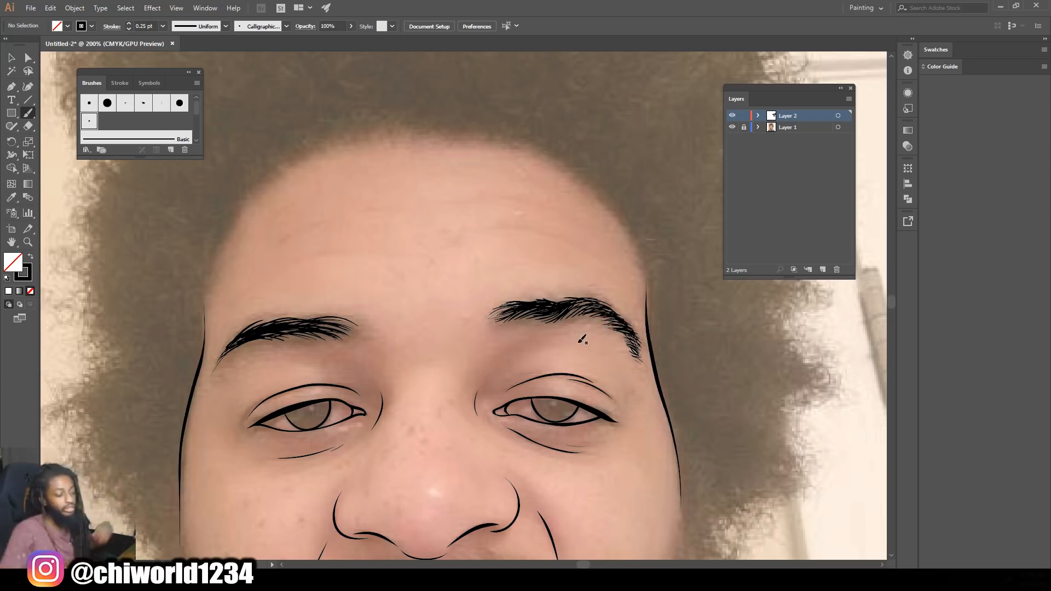
{"action": "scroll", "coordinate": [579, 336], "scroll_direction": "down", "scroll_amount": 2}
{"action": "scroll", "coordinate": [597, 361], "scroll_direction": "up", "scroll_amount": 4}
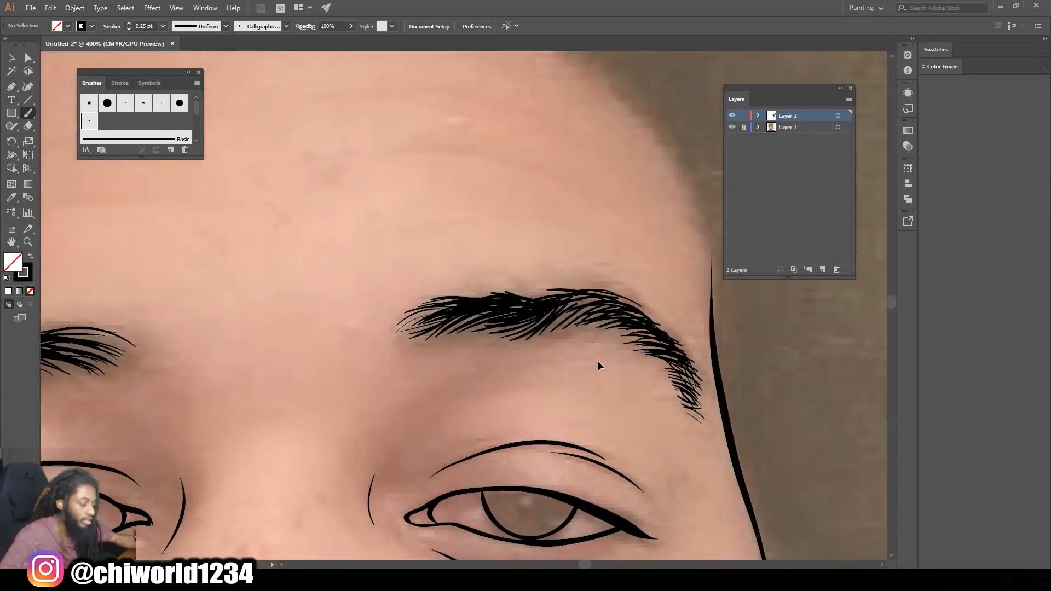
{"action": "mouse_move", "coordinate": [696, 383]}
{"action": "left_mouse_down"}
{"action": "mouse_move", "coordinate": [701, 390]}
{"action": "mouse_move", "coordinate": [684, 364]}
{"action": "left_mouse_up"}
{"action": "mouse_move", "coordinate": [665, 347]}
{"action": "left_mouse_down"}
{"action": "mouse_move", "coordinate": [680, 357]}
{"action": "mouse_move", "coordinate": [661, 344]}
{"action": "left_mouse_up"}
{"action": "mouse_move", "coordinate": [617, 329]}
{"action": "left_mouse_down"}
{"action": "mouse_move", "coordinate": [645, 337]}
{"action": "mouse_move", "coordinate": [618, 332]}
{"action": "mouse_move", "coordinate": [623, 310]}
{"action": "left_mouse_up"}
{"action": "mouse_move", "coordinate": [553, 329]}
{"action": "left_mouse_down"}
{"action": "mouse_move", "coordinate": [605, 299]}
{"action": "mouse_move", "coordinate": [623, 311]}
{"action": "mouse_move", "coordinate": [588, 316]}
{"action": "mouse_move", "coordinate": [583, 302]}
{"action": "mouse_move", "coordinate": [609, 298]}
{"action": "left_mouse_up"}
{"action": "left_click_drag", "start_coordinate": [515, 339], "coordinate": [593, 296]}
{"action": "left_click_drag", "start_coordinate": [474, 337], "coordinate": [529, 324]}
{"action": "left_click_drag", "start_coordinate": [439, 336], "coordinate": [486, 322]}
Add fine hairs along the right-hand eyebrow's upper edge and around its inner end
{"action": "left_click_drag", "start_coordinate": [618, 300], "coordinate": [664, 333]}
{"action": "left_click_drag", "start_coordinate": [567, 293], "coordinate": [649, 307]}
{"action": "left_click_drag", "start_coordinate": [516, 298], "coordinate": [593, 284]}
{"action": "left_click_drag", "start_coordinate": [474, 296], "coordinate": [533, 283]}
{"action": "left_click_drag", "start_coordinate": [409, 308], "coordinate": [495, 291]}
{"action": "left_click_drag", "start_coordinate": [397, 325], "coordinate": [454, 304]}
{"action": "mouse_move", "coordinate": [405, 333]}
{"action": "left_mouse_down"}
{"action": "mouse_move", "coordinate": [444, 319]}
{"action": "mouse_move", "coordinate": [467, 287]}
{"action": "left_mouse_up"}
{"action": "scroll", "coordinate": [528, 296], "scroll_direction": "down", "scroll_amount": 3}
{"action": "scroll", "coordinate": [362, 296], "scroll_direction": "up", "scroll_amount": 2}
{"action": "left_click_drag", "start_coordinate": [779, 310], "coordinate": [804, 336]}
{"action": "mouse_move", "coordinate": [746, 303]}
{"action": "left_mouse_down"}
{"action": "mouse_move", "coordinate": [792, 319]}
{"action": "mouse_move", "coordinate": [772, 310]}
{"action": "left_mouse_up"}
{"action": "left_click_drag", "start_coordinate": [723, 298], "coordinate": [751, 306]}
{"action": "left_click_drag", "start_coordinate": [661, 299], "coordinate": [700, 298]}
Add fine hairs along the left-hand eyebrow and touch up the inner end of the right-hand eyebrow
{"action": "left_click_drag", "start_coordinate": [350, 332], "coordinate": [385, 347]}
{"action": "left_click_drag", "start_coordinate": [366, 342], "coordinate": [401, 357]}
{"action": "mouse_move", "coordinate": [322, 330]}
{"action": "left_mouse_down"}
{"action": "mouse_move", "coordinate": [396, 339]}
{"action": "mouse_move", "coordinate": [348, 331]}
{"action": "left_mouse_up"}
{"action": "left_click_drag", "start_coordinate": [288, 342], "coordinate": [320, 334]}
{"action": "left_click_drag", "start_coordinate": [255, 349], "coordinate": [300, 339]}
{"action": "left_click_drag", "start_coordinate": [260, 347], "coordinate": [292, 338]}
{"action": "left_click_drag", "start_coordinate": [182, 408], "coordinate": [225, 366]}
{"action": "left_click_drag", "start_coordinate": [205, 377], "coordinate": [252, 357]}
{"action": "left_click_drag", "start_coordinate": [226, 365], "coordinate": [261, 354]}
{"action": "left_click_drag", "start_coordinate": [194, 383], "coordinate": [240, 367]}
{"action": "left_click_drag", "start_coordinate": [204, 380], "coordinate": [264, 355]}
{"action": "left_click_drag", "start_coordinate": [278, 358], "coordinate": [322, 358]}
{"action": "left_click_drag", "start_coordinate": [307, 343], "coordinate": [342, 355]}
{"action": "left_click_drag", "start_coordinate": [330, 343], "coordinate": [361, 352]}
{"action": "left_click_drag", "start_coordinate": [389, 322], "coordinate": [404, 359]}
{"action": "left_click_drag", "start_coordinate": [606, 303], "coordinate": [593, 325]}
{"action": "left_click_drag", "start_coordinate": [612, 308], "coordinate": [596, 326]}
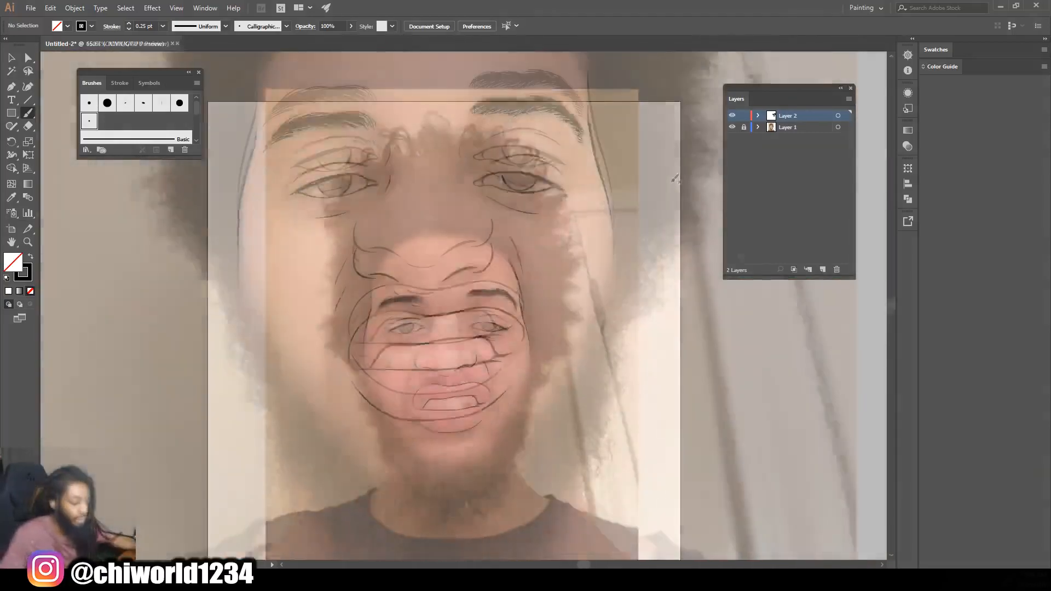
Extend the lower lip outline on both sides to join it to the corners of the mouth
{"action": "scroll", "coordinate": [656, 195], "scroll_direction": "up", "scroll_amount": 1}
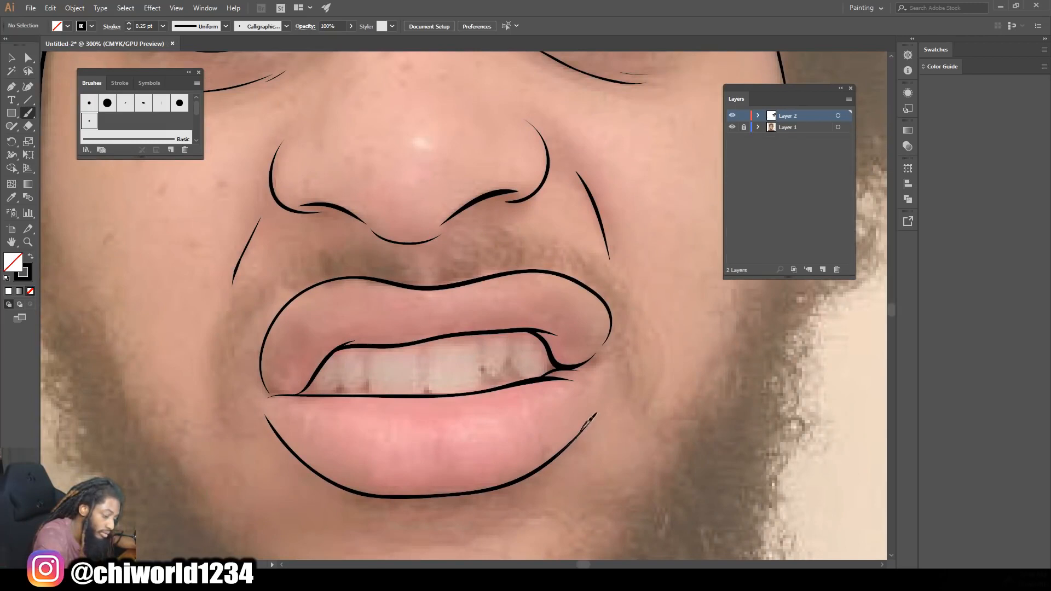
{"action": "left_click_drag", "start_coordinate": [600, 391], "coordinate": [609, 323]}
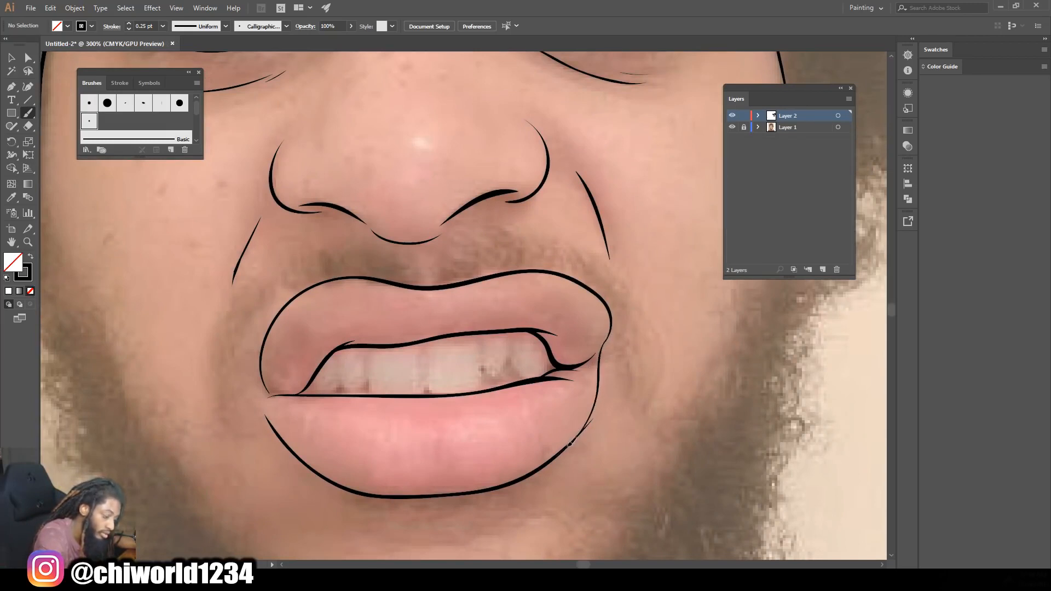
{"action": "left_click_drag", "start_coordinate": [602, 374], "coordinate": [603, 364]}
{"action": "key", "text": "ctrl+plus"}
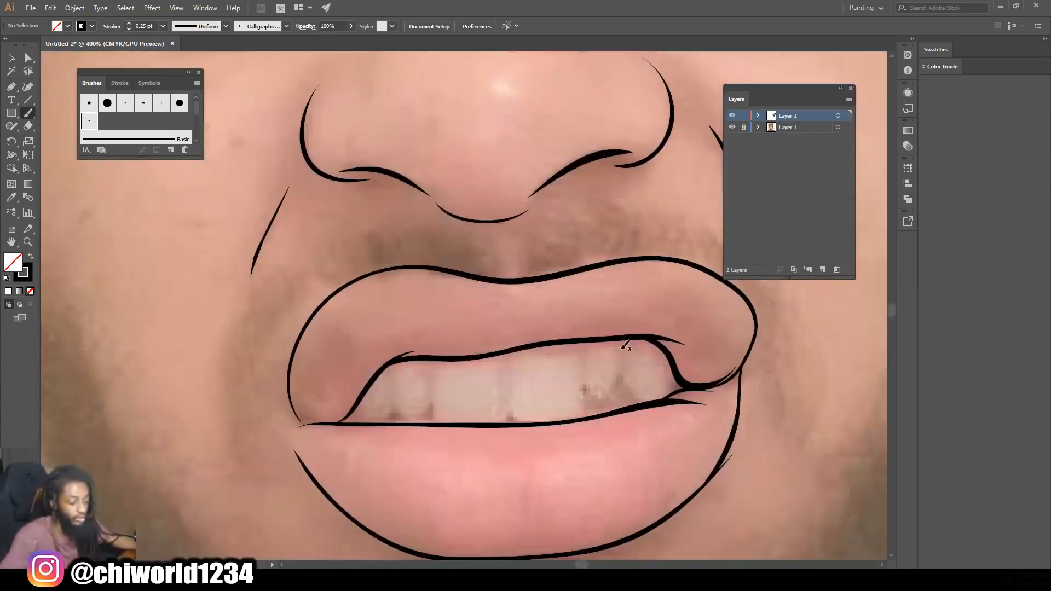
{"action": "mouse_move", "coordinate": [302, 462]}
{"action": "left_mouse_down"}
{"action": "mouse_move", "coordinate": [292, 419]}
{"action": "mouse_move", "coordinate": [344, 423]}
{"action": "left_mouse_up"}
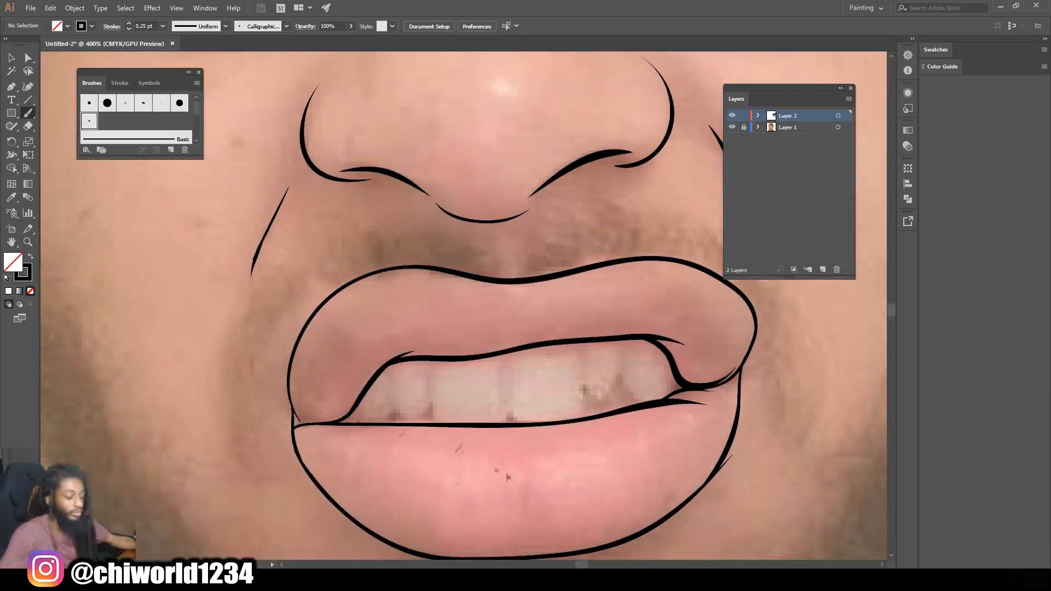
Paint a row of fine hairs directly beneath the lower lip
{"action": "key", "text": "ctrl+minus"}
{"action": "key", "text": "ctrl+minus"}
{"action": "key", "text": "ctrl+minus"}
{"action": "scroll", "coordinate": [518, 454], "scroll_direction": "down", "scroll_amount": 2}
{"action": "key", "text": "ctrl+plus"}
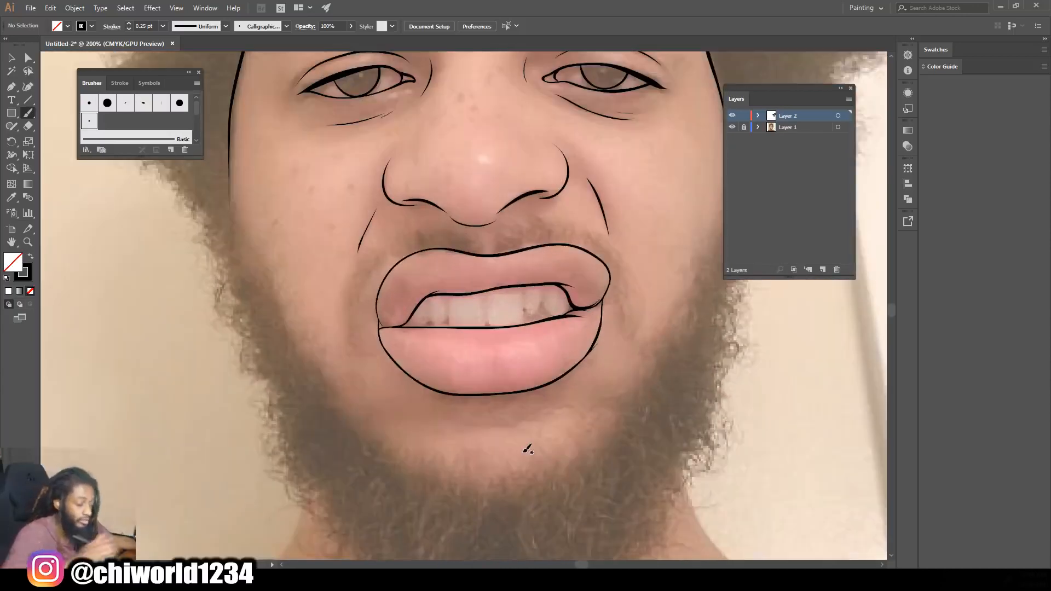
{"action": "mouse_move", "coordinate": [530, 403]}
{"action": "left_mouse_down"}
{"action": "mouse_move", "coordinate": [535, 393]}
{"action": "mouse_move", "coordinate": [434, 399]}
{"action": "mouse_move", "coordinate": [447, 402]}
{"action": "left_mouse_up"}
Paint the left-hand half of the moustache with short hair strokes from below the nose down past the mouth corner
{"action": "mouse_move", "coordinate": [481, 226]}
{"action": "left_mouse_down"}
{"action": "mouse_move", "coordinate": [482, 252]}
{"action": "mouse_move", "coordinate": [442, 246]}
{"action": "left_mouse_up"}
{"action": "left_click_drag", "start_coordinate": [456, 226], "coordinate": [433, 245]}
{"action": "left_click_drag", "start_coordinate": [448, 227], "coordinate": [425, 247]}
{"action": "left_click_drag", "start_coordinate": [440, 229], "coordinate": [417, 251]}
{"action": "left_click_drag", "start_coordinate": [431, 232], "coordinate": [411, 253]}
{"action": "left_click_drag", "start_coordinate": [423, 235], "coordinate": [401, 256]}
{"action": "left_click_drag", "start_coordinate": [411, 239], "coordinate": [386, 262]}
{"action": "left_click_drag", "start_coordinate": [397, 245], "coordinate": [372, 268]}
{"action": "left_click_drag", "start_coordinate": [383, 251], "coordinate": [364, 273]}
{"action": "left_click_drag", "start_coordinate": [374, 256], "coordinate": [356, 287]}
{"action": "left_click_drag", "start_coordinate": [366, 266], "coordinate": [350, 309]}
{"action": "left_click_drag", "start_coordinate": [359, 296], "coordinate": [347, 341]}
Paint the right-hand half of the moustache with short hair strokes curving around the mouth corner
{"action": "left_click_drag", "start_coordinate": [625, 290], "coordinate": [619, 318]}
{"action": "left_click_drag", "start_coordinate": [623, 282], "coordinate": [619, 302]}
{"action": "mouse_move", "coordinate": [619, 270]}
{"action": "left_mouse_down"}
{"action": "mouse_move", "coordinate": [617, 298]}
{"action": "mouse_move", "coordinate": [617, 284]}
{"action": "left_mouse_up"}
{"action": "left_click_drag", "start_coordinate": [609, 251], "coordinate": [612, 274]}
{"action": "mouse_move", "coordinate": [598, 239]}
{"action": "left_mouse_down"}
{"action": "mouse_move", "coordinate": [616, 276]}
{"action": "mouse_move", "coordinate": [598, 247]}
{"action": "left_mouse_up"}
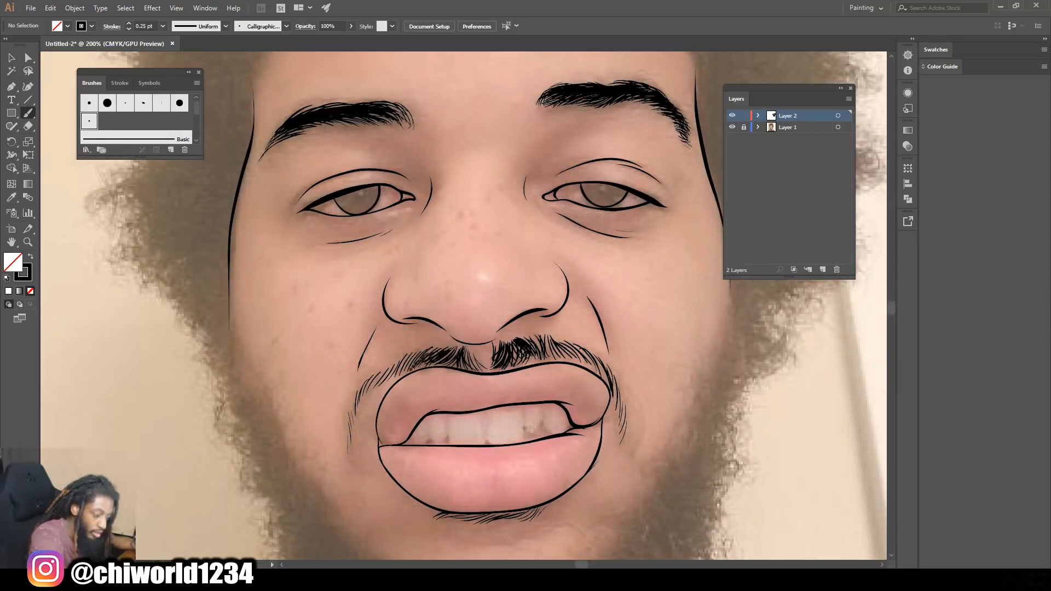
{"action": "key", "text": "ctrl+minus"}
{"action": "key", "text": "ctrl+minus"}
{"action": "key", "text": "ctrl+minus"}
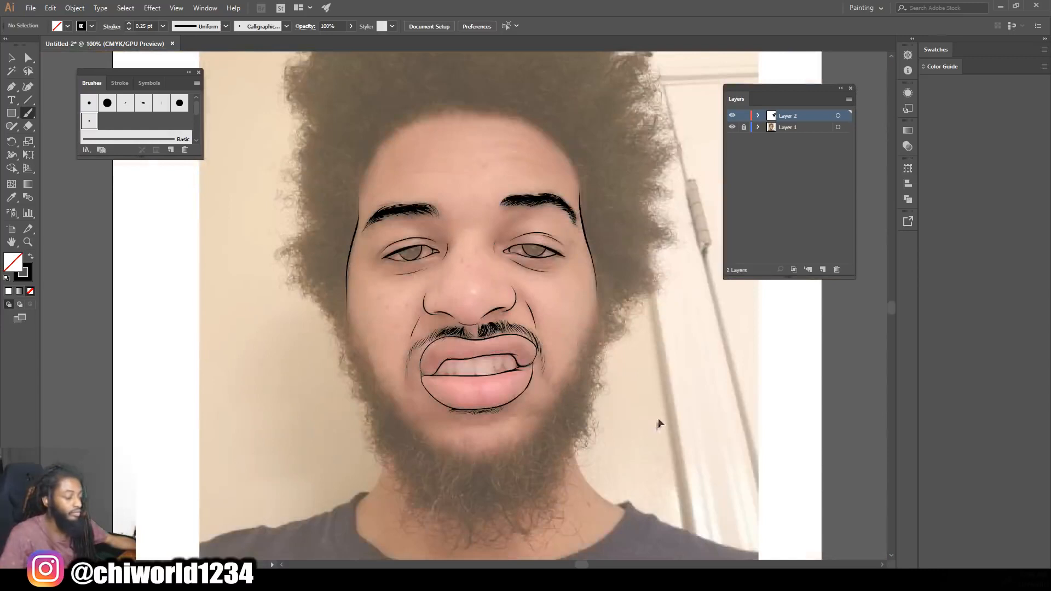
Paint a thick solid black band of hair around the hairline from one temple to the other with a 7 pt stroke
{"action": "scroll", "coordinate": [617, 409], "scroll_direction": "up", "scroll_amount": 5}
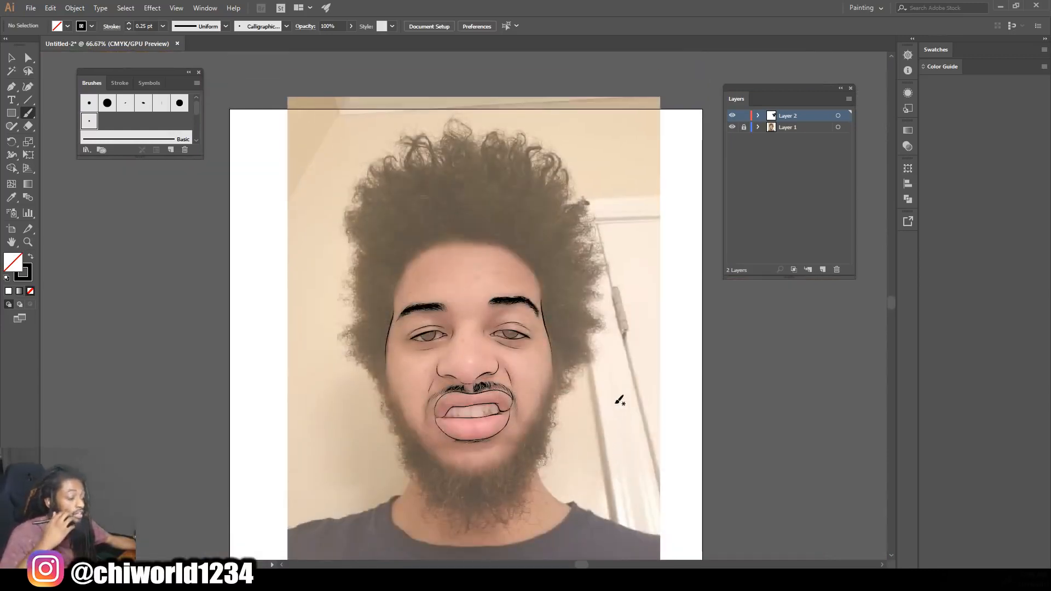
{"action": "scroll", "coordinate": [619, 401], "scroll_direction": "up", "scroll_amount": 2}
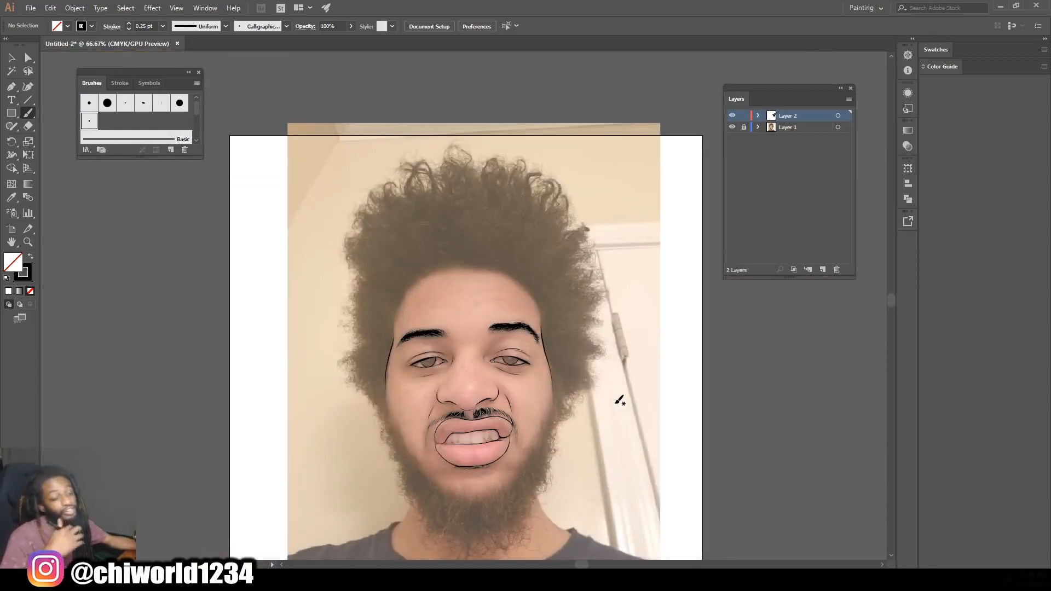
{"action": "left_click", "coordinate": [162, 26]}
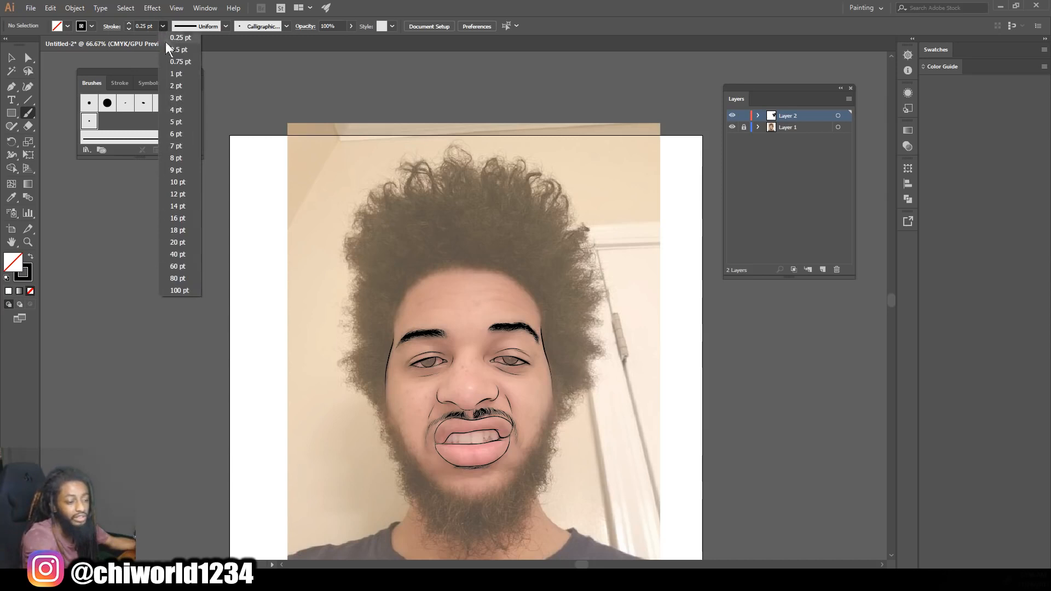
{"action": "left_click", "coordinate": [174, 146]}
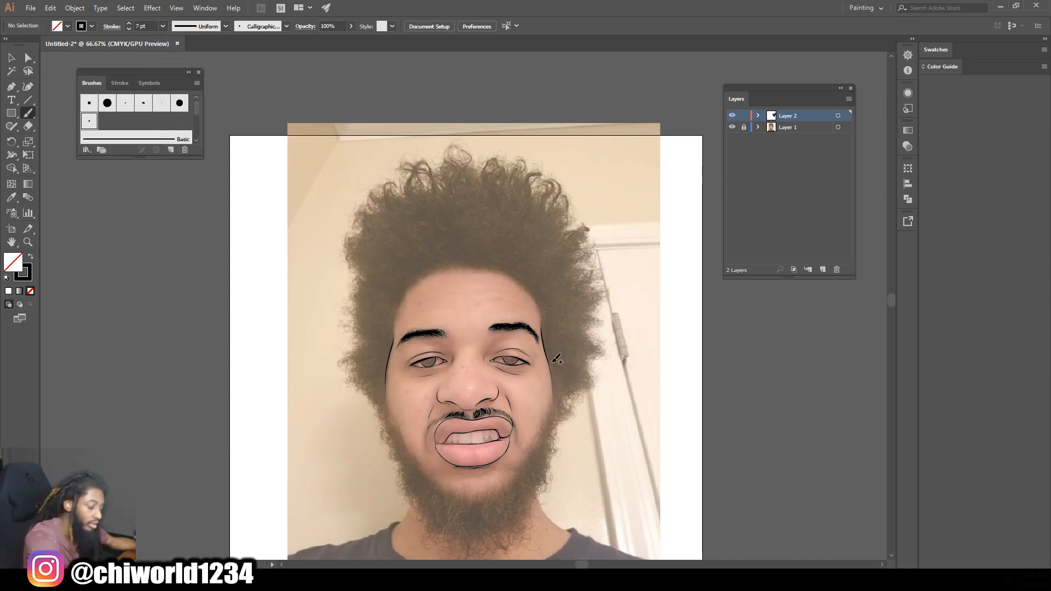
{"action": "mouse_move", "coordinate": [566, 361]}
{"action": "left_mouse_down"}
{"action": "mouse_move", "coordinate": [557, 277]}
{"action": "mouse_move", "coordinate": [540, 254]}
{"action": "mouse_move", "coordinate": [478, 227]}
{"action": "mouse_move", "coordinate": [406, 247]}
{"action": "mouse_move", "coordinate": [388, 272]}
{"action": "mouse_move", "coordinate": [373, 352]}
{"action": "left_mouse_up"}
{"action": "mouse_move", "coordinate": [382, 395]}
{"action": "left_mouse_down"}
{"action": "mouse_move", "coordinate": [378, 353]}
{"action": "mouse_move", "coordinate": [394, 295]}
{"action": "left_mouse_up"}
{"action": "mouse_move", "coordinate": [445, 255]}
{"action": "left_mouse_down"}
{"action": "mouse_move", "coordinate": [507, 266]}
{"action": "mouse_move", "coordinate": [535, 285]}
{"action": "mouse_move", "coordinate": [560, 382]}
{"action": "mouse_move", "coordinate": [566, 353]}
{"action": "mouse_move", "coordinate": [548, 275]}
{"action": "mouse_move", "coordinate": [482, 244]}
{"action": "mouse_move", "coordinate": [444, 246]}
{"action": "mouse_move", "coordinate": [410, 259]}
{"action": "mouse_move", "coordinate": [396, 286]}
{"action": "mouse_move", "coordinate": [428, 251]}
{"action": "mouse_move", "coordinate": [499, 243]}
{"action": "mouse_move", "coordinate": [441, 247]}
{"action": "left_mouse_up"}
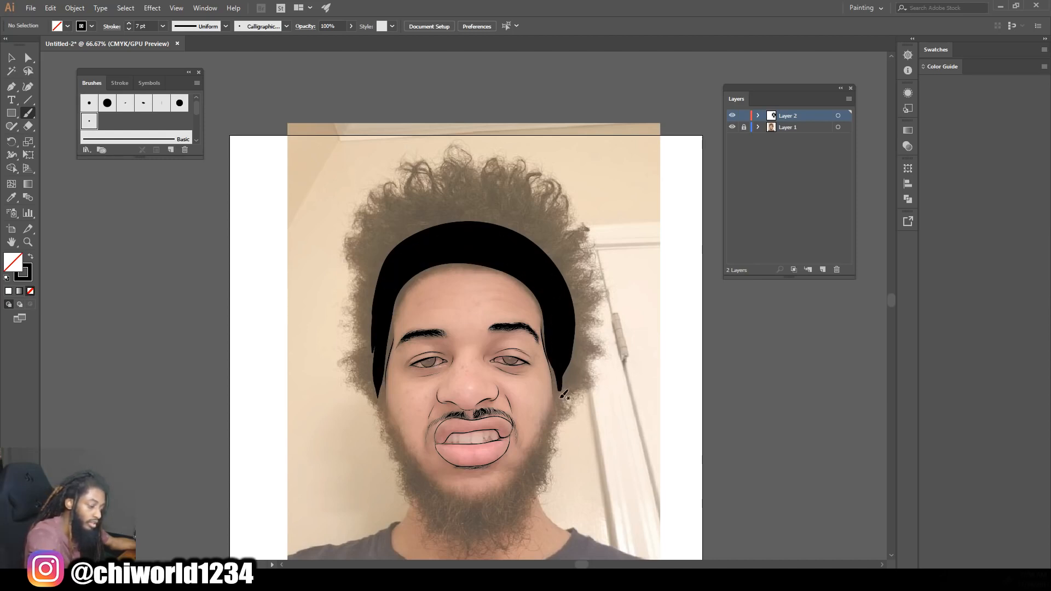
Build the black hair mass outward from the band, giving it a wavy, spiky outer edge around the head
{"action": "mouse_move", "coordinate": [568, 375]}
{"action": "left_mouse_down"}
{"action": "mouse_move", "coordinate": [587, 296]}
{"action": "mouse_move", "coordinate": [570, 290]}
{"action": "mouse_move", "coordinate": [578, 269]}
{"action": "mouse_move", "coordinate": [562, 258]}
{"action": "mouse_move", "coordinate": [574, 240]}
{"action": "mouse_move", "coordinate": [548, 249]}
{"action": "mouse_move", "coordinate": [560, 211]}
{"action": "mouse_move", "coordinate": [541, 246]}
{"action": "mouse_move", "coordinate": [527, 189]}
{"action": "left_mouse_up"}
{"action": "mouse_move", "coordinate": [535, 260]}
{"action": "left_mouse_down"}
{"action": "mouse_move", "coordinate": [487, 187]}
{"action": "mouse_move", "coordinate": [479, 199]}
{"action": "mouse_move", "coordinate": [397, 206]}
{"action": "mouse_move", "coordinate": [369, 238]}
{"action": "mouse_move", "coordinate": [378, 390]}
{"action": "left_mouse_up"}
{"action": "mouse_move", "coordinate": [383, 301]}
{"action": "left_mouse_down"}
{"action": "mouse_move", "coordinate": [402, 230]}
{"action": "mouse_move", "coordinate": [388, 242]}
{"action": "mouse_move", "coordinate": [416, 218]}
{"action": "mouse_move", "coordinate": [481, 213]}
{"action": "mouse_move", "coordinate": [523, 234]}
{"action": "left_mouse_up"}
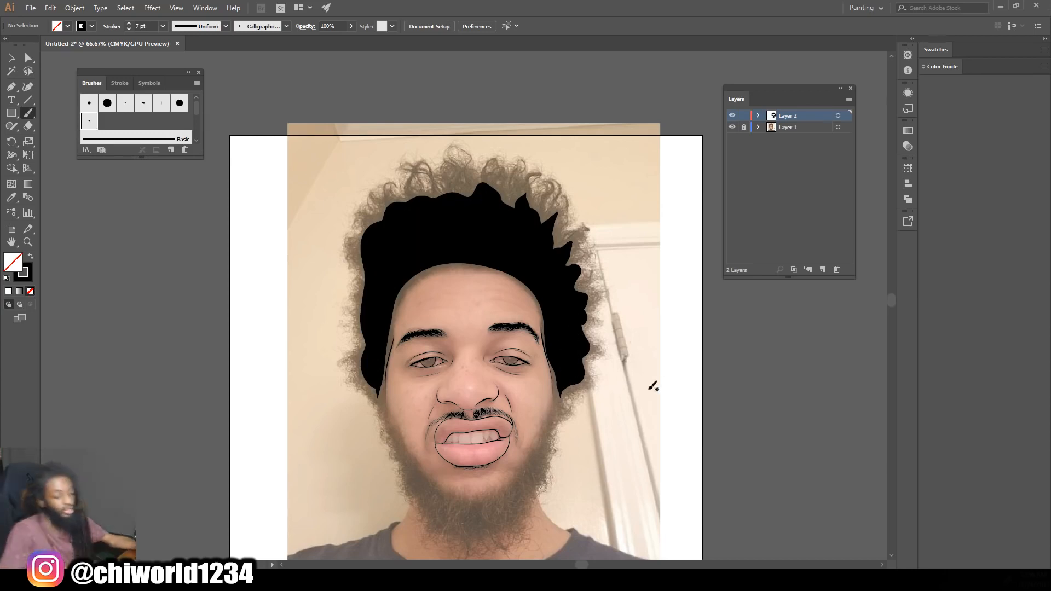
Paint a solid black beard band down both jawlines, joining under the chin
{"action": "key", "text": "ctrl+minus"}
{"action": "key", "text": "ctrl+equal"}
{"action": "key", "text": "ctrl+equal"}
{"action": "key", "text": "ctrl+equal"}
{"action": "scroll", "coordinate": [627, 362], "scroll_direction": "down", "scroll_amount": 4}
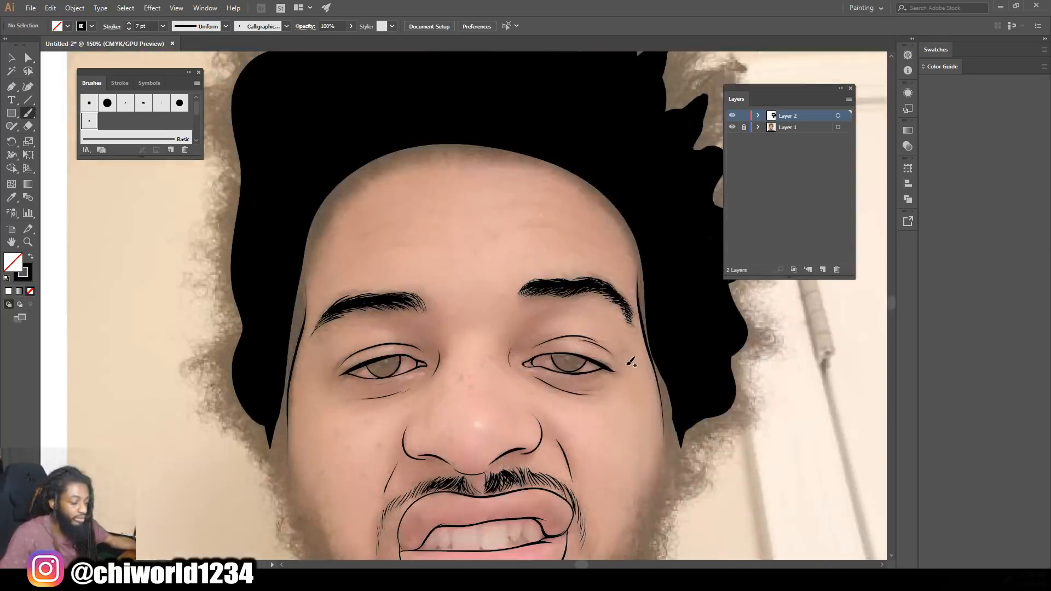
{"action": "key", "text": "ctrl+minus"}
{"action": "mouse_move", "coordinate": [587, 243]}
{"action": "left_mouse_down"}
{"action": "mouse_move", "coordinate": [588, 345]}
{"action": "mouse_move", "coordinate": [541, 442]}
{"action": "mouse_move", "coordinate": [478, 488]}
{"action": "mouse_move", "coordinate": [423, 482]}
{"action": "left_mouse_up"}
{"action": "mouse_move", "coordinate": [325, 273]}
{"action": "left_mouse_down"}
{"action": "mouse_move", "coordinate": [345, 361]}
{"action": "mouse_move", "coordinate": [387, 441]}
{"action": "mouse_move", "coordinate": [443, 487]}
{"action": "left_mouse_up"}
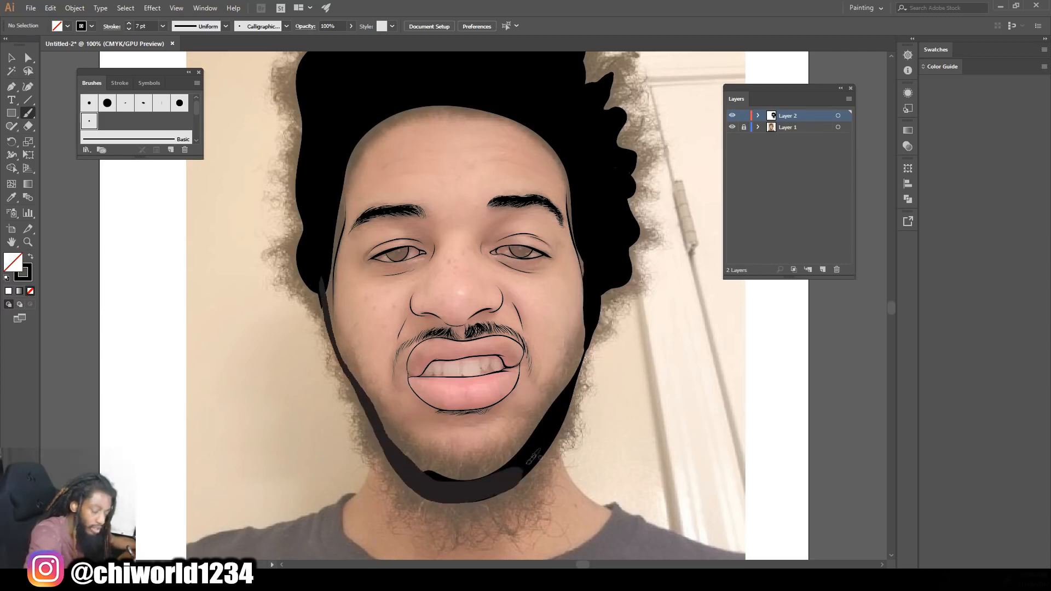
Thicken the beard band around the chin and jaws and blend it into the hair at both sideburns
{"action": "mouse_move", "coordinate": [572, 397]}
{"action": "left_mouse_down"}
{"action": "mouse_move", "coordinate": [529, 476]}
{"action": "mouse_move", "coordinate": [496, 494]}
{"action": "mouse_move", "coordinate": [446, 498]}
{"action": "mouse_move", "coordinate": [412, 475]}
{"action": "left_mouse_up"}
{"action": "mouse_move", "coordinate": [386, 424]}
{"action": "left_mouse_down"}
{"action": "mouse_move", "coordinate": [444, 482]}
{"action": "mouse_move", "coordinate": [542, 434]}
{"action": "left_mouse_up"}
{"action": "mouse_move", "coordinate": [599, 296]}
{"action": "left_mouse_down"}
{"action": "mouse_move", "coordinate": [569, 402]}
{"action": "mouse_move", "coordinate": [523, 462]}
{"action": "left_mouse_up"}
{"action": "left_click_drag", "start_coordinate": [597, 298], "coordinate": [553, 421]}
{"action": "left_click_drag", "start_coordinate": [585, 280], "coordinate": [569, 204]}
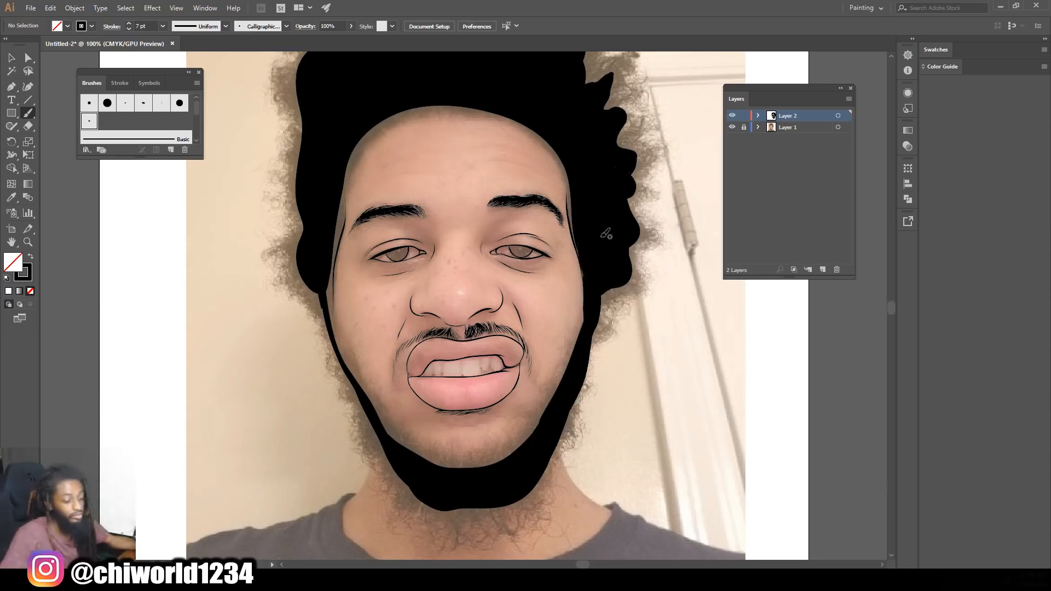
{"action": "mouse_move", "coordinate": [445, 500]}
{"action": "left_mouse_down"}
{"action": "mouse_move", "coordinate": [401, 475]}
{"action": "mouse_move", "coordinate": [377, 426]}
{"action": "mouse_move", "coordinate": [415, 459]}
{"action": "mouse_move", "coordinate": [368, 404]}
{"action": "left_mouse_up"}
{"action": "mouse_move", "coordinate": [396, 442]}
{"action": "left_mouse_down"}
{"action": "mouse_move", "coordinate": [321, 306]}
{"action": "mouse_move", "coordinate": [327, 219]}
{"action": "left_mouse_up"}
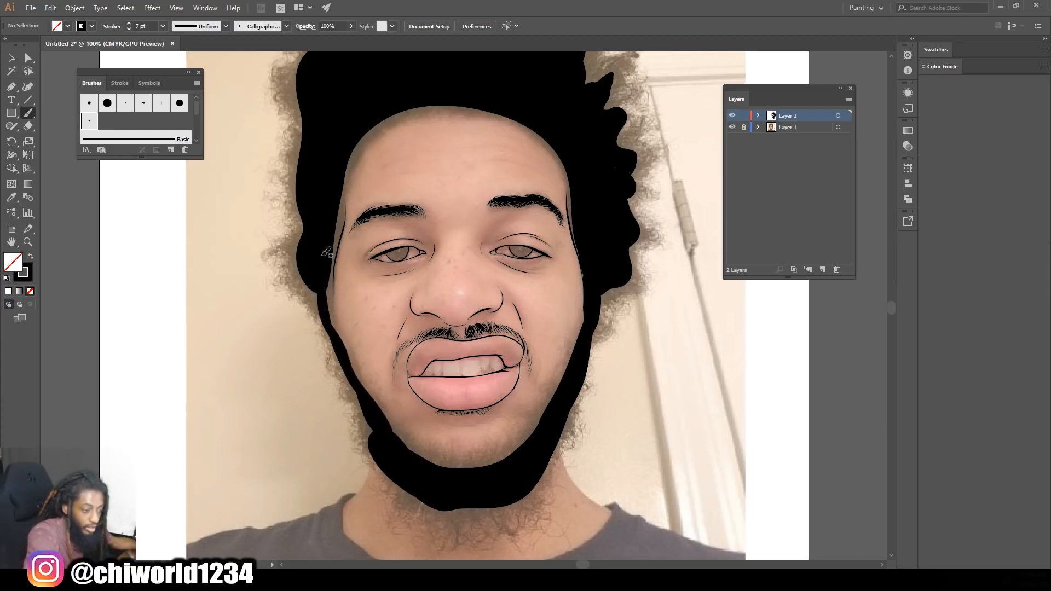
Widen the hair mass with wavy strokes up its left-hand side and across the top of the head
{"action": "scroll", "coordinate": [334, 257], "scroll_direction": "up", "scroll_amount": 4}
{"action": "mouse_move", "coordinate": [342, 289]}
{"action": "left_mouse_down"}
{"action": "mouse_move", "coordinate": [359, 237]}
{"action": "mouse_move", "coordinate": [396, 199]}
{"action": "mouse_move", "coordinate": [454, 188]}
{"action": "mouse_move", "coordinate": [513, 199]}
{"action": "left_mouse_up"}
{"action": "scroll", "coordinate": [594, 271], "scroll_direction": "up", "scroll_amount": 2}
{"action": "scroll", "coordinate": [577, 273], "scroll_direction": "up", "scroll_amount": 3}
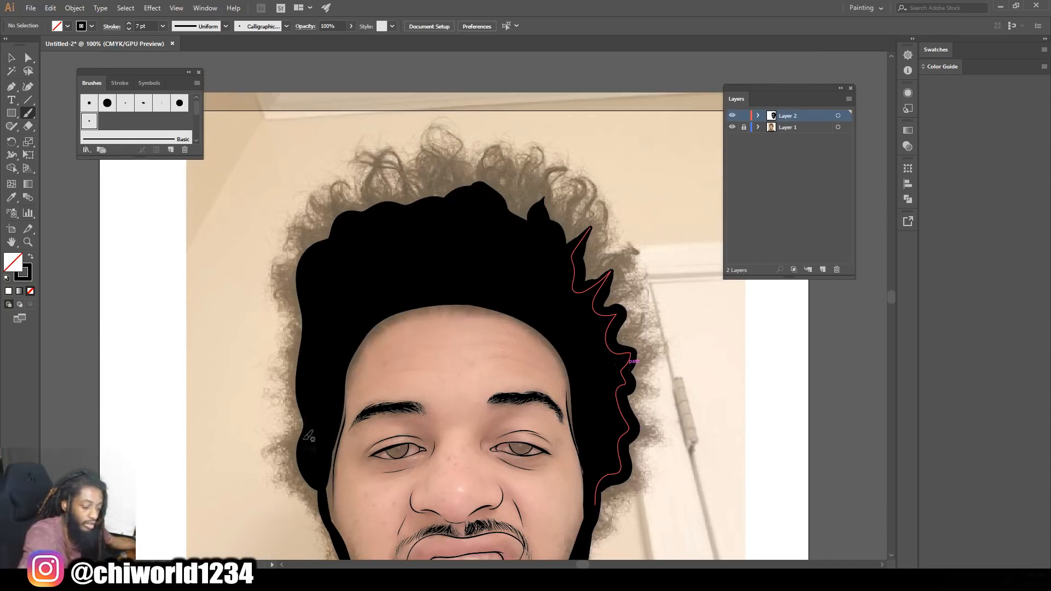
{"action": "mouse_move", "coordinate": [321, 499]}
{"action": "left_mouse_down"}
{"action": "mouse_move", "coordinate": [297, 459]}
{"action": "mouse_move", "coordinate": [315, 406]}
{"action": "left_mouse_up"}
{"action": "mouse_move", "coordinate": [313, 420]}
{"action": "left_mouse_down"}
{"action": "mouse_move", "coordinate": [302, 371]}
{"action": "mouse_move", "coordinate": [321, 334]}
{"action": "mouse_move", "coordinate": [298, 284]}
{"action": "mouse_move", "coordinate": [318, 267]}
{"action": "mouse_move", "coordinate": [319, 244]}
{"action": "mouse_move", "coordinate": [351, 232]}
{"action": "mouse_move", "coordinate": [346, 214]}
{"action": "mouse_move", "coordinate": [388, 218]}
{"action": "mouse_move", "coordinate": [448, 181]}
{"action": "mouse_move", "coordinate": [456, 201]}
{"action": "mouse_move", "coordinate": [501, 183]}
{"action": "mouse_move", "coordinate": [513, 218]}
{"action": "mouse_move", "coordinate": [546, 201]}
{"action": "mouse_move", "coordinate": [550, 227]}
{"action": "mouse_move", "coordinate": [578, 224]}
{"action": "mouse_move", "coordinate": [574, 252]}
{"action": "mouse_move", "coordinate": [593, 292]}
{"action": "left_mouse_up"}
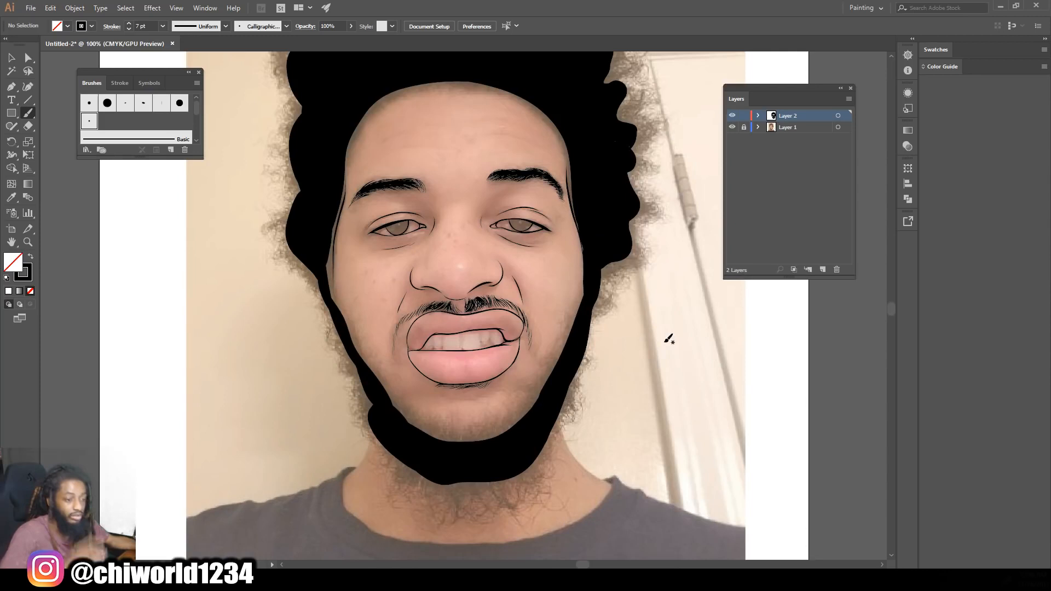
Paint curly beard hairs below the middle and right-hand part of the chin with a 1 pt stroke
{"action": "left_click", "coordinate": [162, 26]}
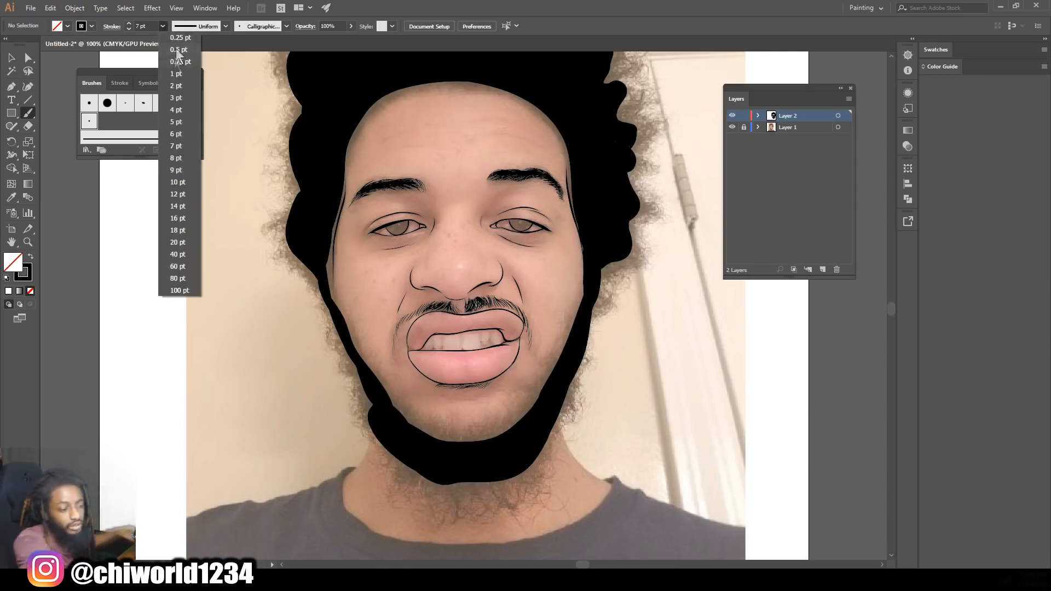
{"action": "left_click", "coordinate": [173, 74]}
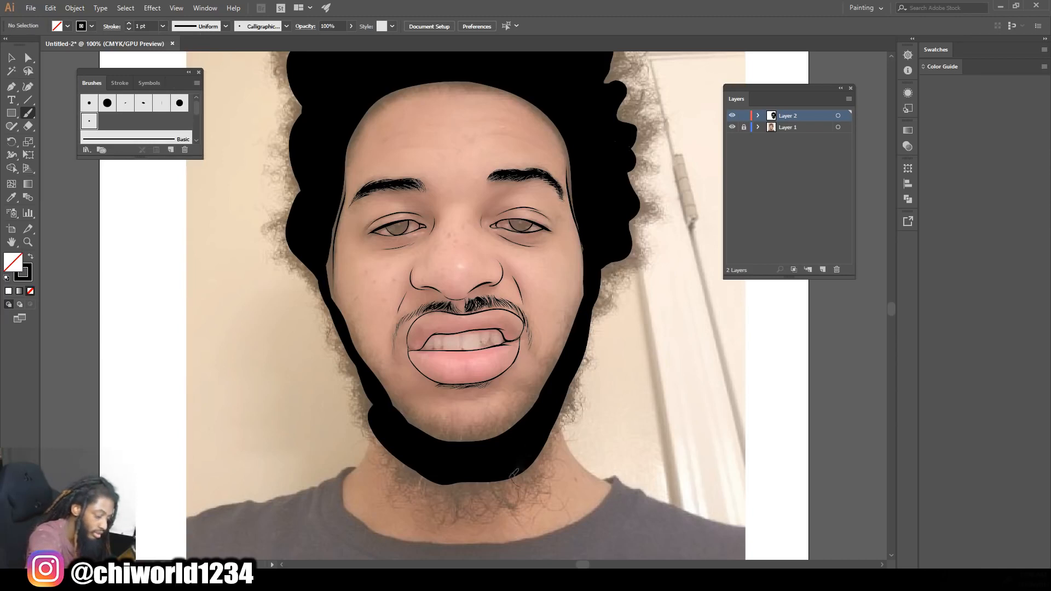
{"action": "mouse_move", "coordinate": [509, 499]}
{"action": "left_mouse_down"}
{"action": "mouse_move", "coordinate": [517, 451]}
{"action": "mouse_move", "coordinate": [522, 471]}
{"action": "mouse_move", "coordinate": [492, 505]}
{"action": "mouse_move", "coordinate": [481, 498]}
{"action": "mouse_move", "coordinate": [454, 506]}
{"action": "left_mouse_up"}
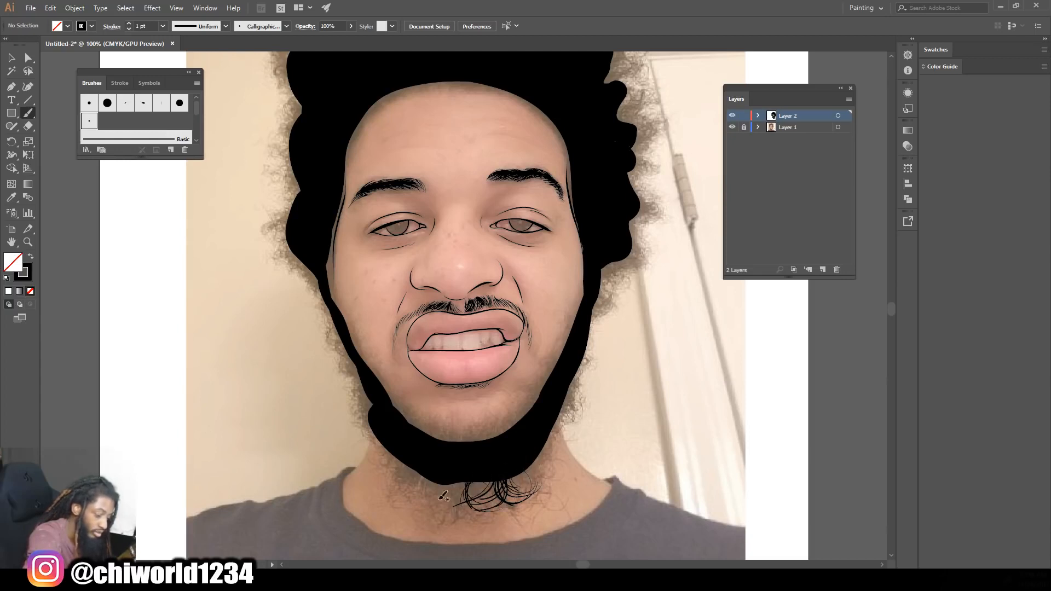
{"action": "mouse_move", "coordinate": [483, 473]}
{"action": "left_mouse_down"}
{"action": "mouse_move", "coordinate": [450, 517]}
{"action": "mouse_move", "coordinate": [442, 488]}
{"action": "mouse_move", "coordinate": [471, 464]}
{"action": "mouse_move", "coordinate": [479, 480]}
{"action": "mouse_move", "coordinate": [451, 523]}
{"action": "mouse_move", "coordinate": [467, 507]}
{"action": "mouse_move", "coordinate": [470, 473]}
{"action": "mouse_move", "coordinate": [456, 471]}
{"action": "mouse_move", "coordinate": [437, 516]}
{"action": "left_mouse_up"}
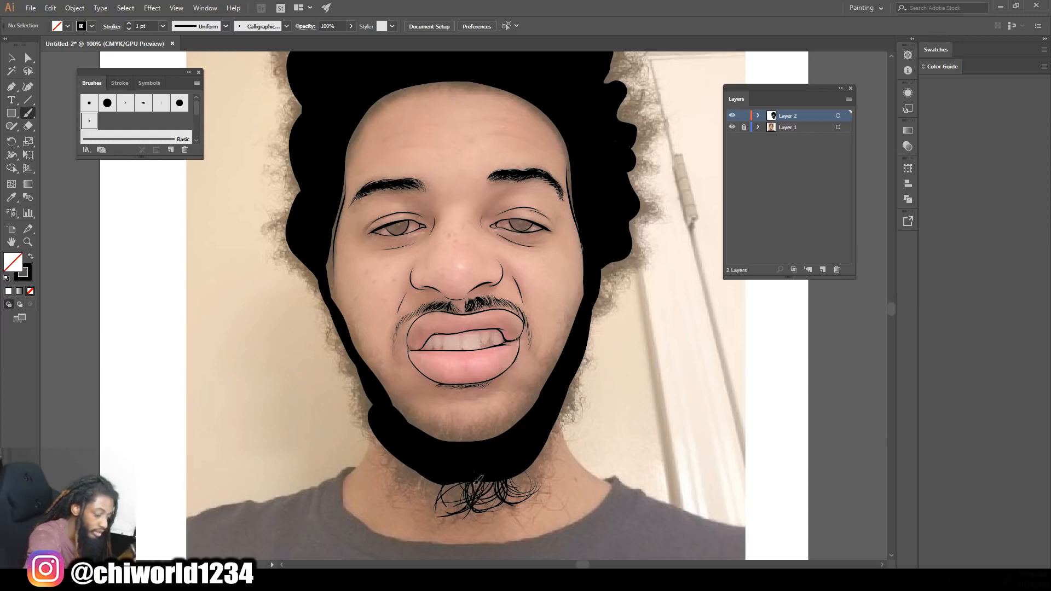
{"action": "left_click_drag", "start_coordinate": [506, 472], "coordinate": [529, 520]}
{"action": "left_click_drag", "start_coordinate": [506, 464], "coordinate": [561, 512]}
{"action": "left_click_drag", "start_coordinate": [521, 458], "coordinate": [523, 500]}
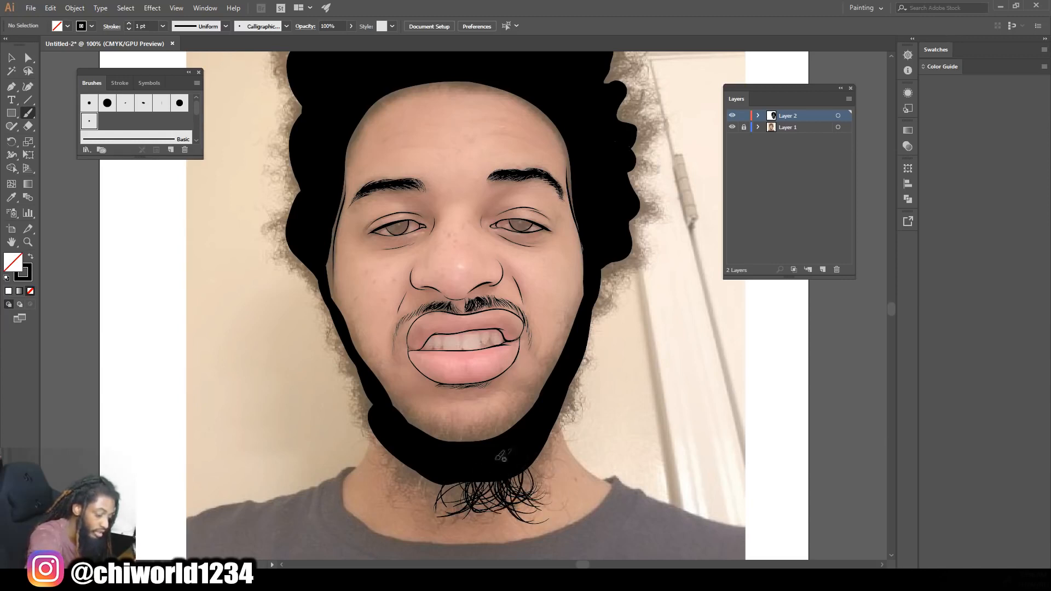
Continue the curly beard hairs below the left-hand part of the chin
{"action": "mouse_move", "coordinate": [466, 482]}
{"action": "left_mouse_down"}
{"action": "mouse_move", "coordinate": [442, 522]}
{"action": "mouse_move", "coordinate": [434, 510]}
{"action": "left_mouse_up"}
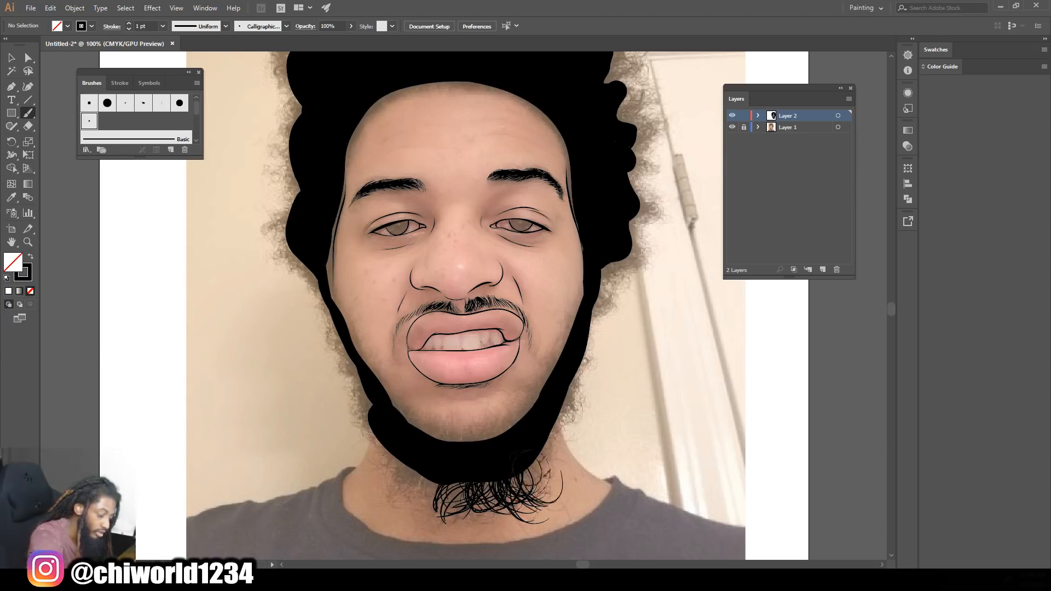
{"action": "mouse_move", "coordinate": [506, 458]}
{"action": "left_mouse_down"}
{"action": "mouse_move", "coordinate": [495, 489]}
{"action": "mouse_move", "coordinate": [421, 501]}
{"action": "left_mouse_up"}
{"action": "mouse_move", "coordinate": [454, 462]}
{"action": "left_mouse_down"}
{"action": "mouse_move", "coordinate": [415, 495]}
{"action": "mouse_move", "coordinate": [417, 524]}
{"action": "left_mouse_up"}
{"action": "mouse_move", "coordinate": [423, 454]}
{"action": "left_mouse_down"}
{"action": "mouse_move", "coordinate": [397, 487]}
{"action": "mouse_move", "coordinate": [386, 476]}
{"action": "mouse_move", "coordinate": [394, 487]}
{"action": "mouse_move", "coordinate": [397, 464]}
{"action": "mouse_move", "coordinate": [411, 484]}
{"action": "left_mouse_up"}
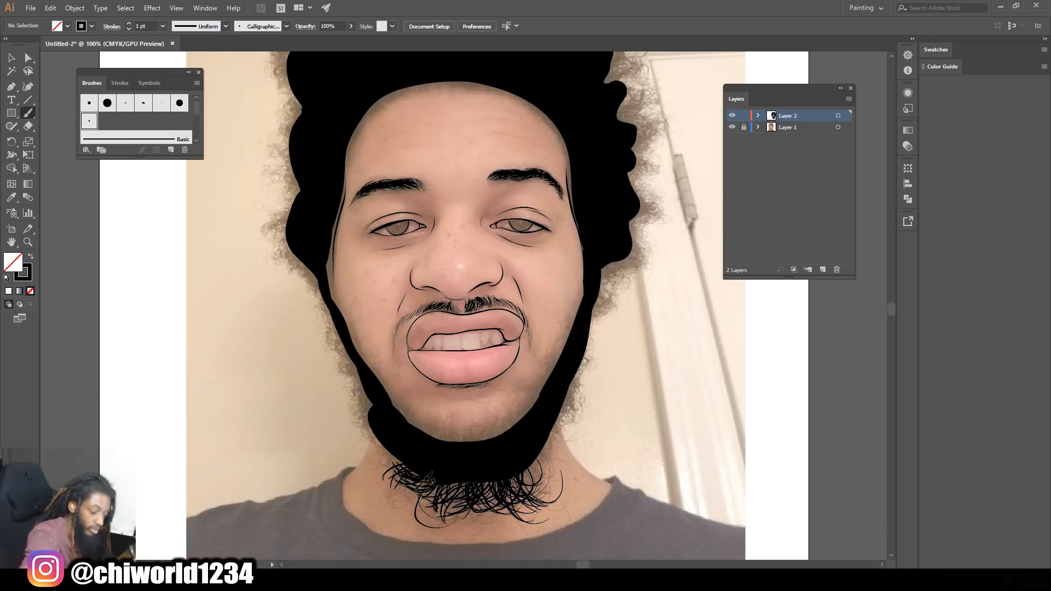
Fill in the curly hairs under the chin and extend them up the beard's right-hand outer edge
{"action": "scroll", "coordinate": [622, 538], "scroll_direction": "down", "scroll_amount": 2}
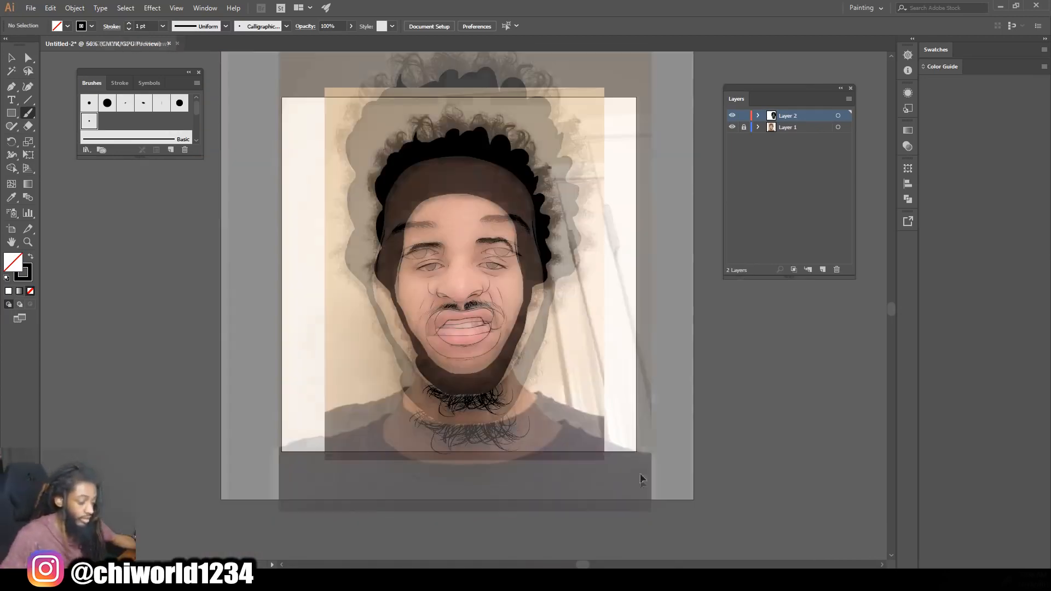
{"action": "scroll", "coordinate": [612, 416], "scroll_direction": "up", "scroll_amount": 4}
{"action": "scroll", "coordinate": [614, 413], "scroll_direction": "down", "scroll_amount": 1}
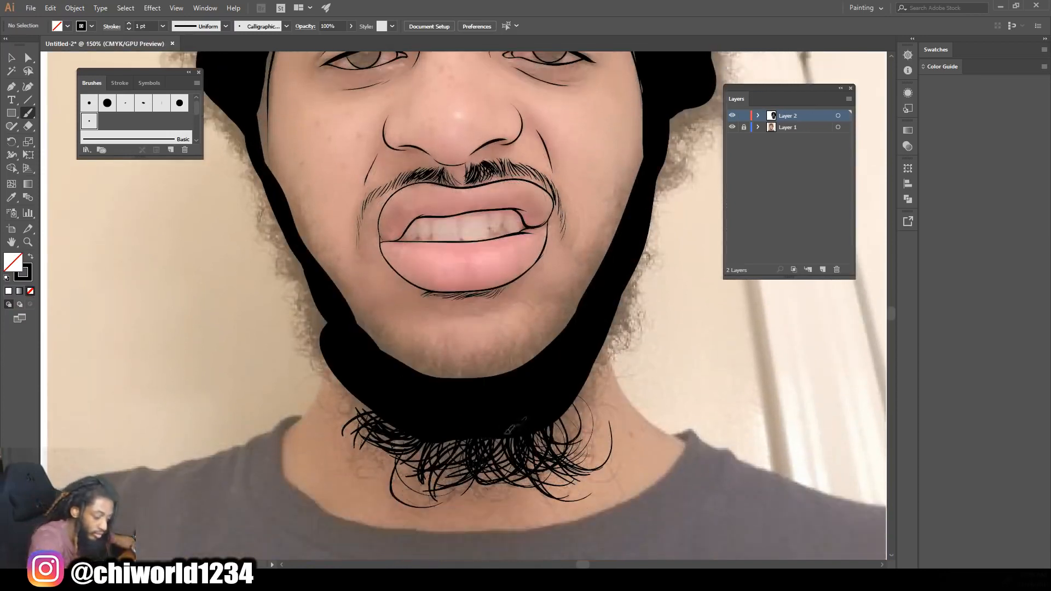
{"action": "mouse_move", "coordinate": [516, 430]}
{"action": "left_mouse_down"}
{"action": "mouse_move", "coordinate": [547, 460]}
{"action": "mouse_move", "coordinate": [578, 431]}
{"action": "left_mouse_up"}
{"action": "mouse_move", "coordinate": [563, 390]}
{"action": "left_mouse_down"}
{"action": "mouse_move", "coordinate": [585, 383]}
{"action": "mouse_move", "coordinate": [552, 431]}
{"action": "mouse_move", "coordinate": [570, 440]}
{"action": "mouse_move", "coordinate": [560, 437]}
{"action": "mouse_move", "coordinate": [564, 410]}
{"action": "mouse_move", "coordinate": [576, 394]}
{"action": "mouse_move", "coordinate": [612, 393]}
{"action": "mouse_move", "coordinate": [610, 357]}
{"action": "left_mouse_up"}
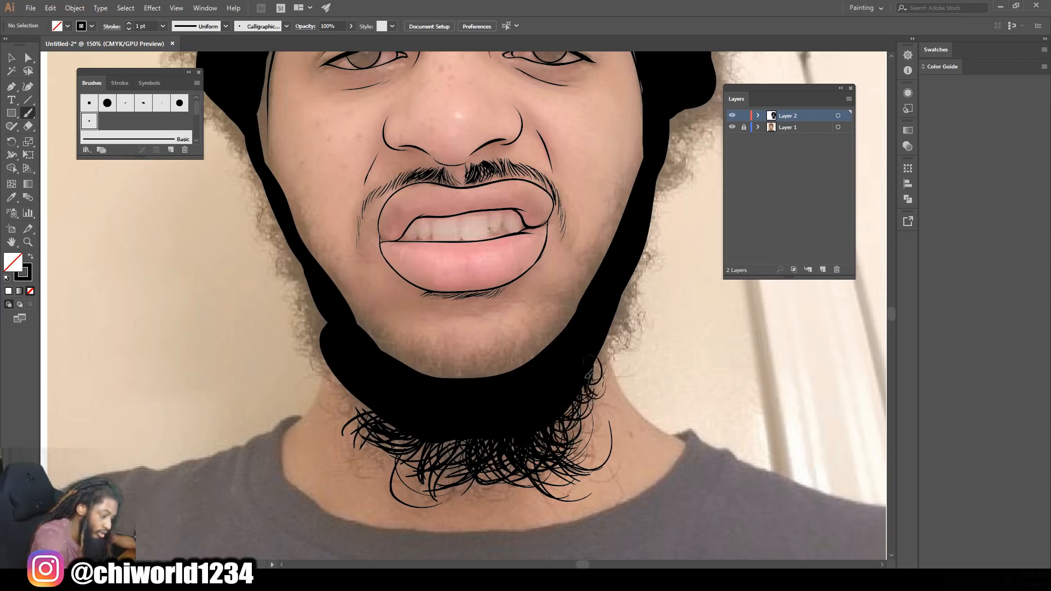
{"action": "left_click_drag", "start_coordinate": [579, 383], "coordinate": [554, 432]}
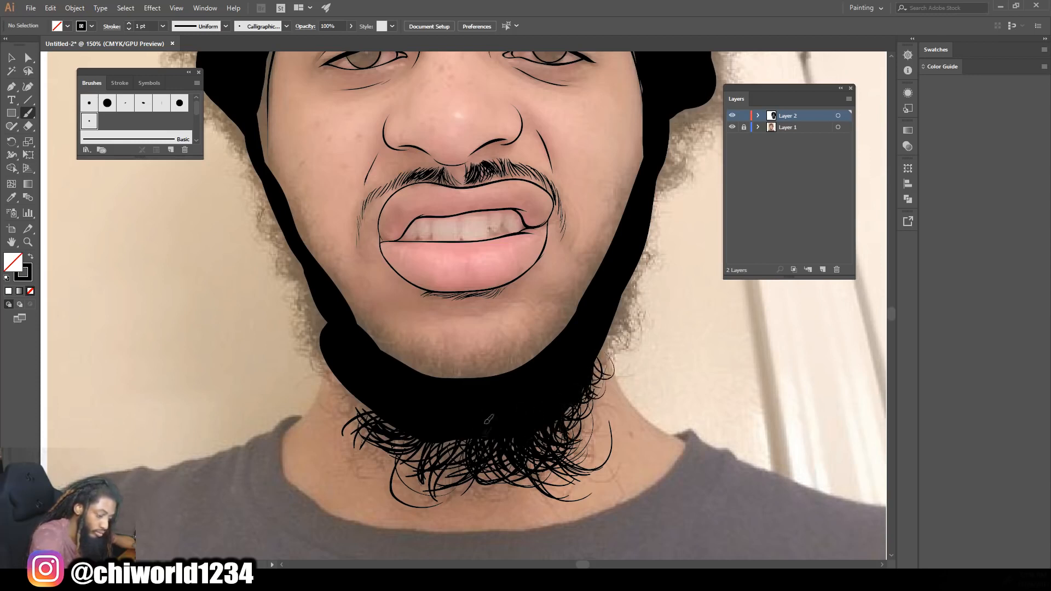
{"action": "left_click_drag", "start_coordinate": [466, 432], "coordinate": [452, 470]}
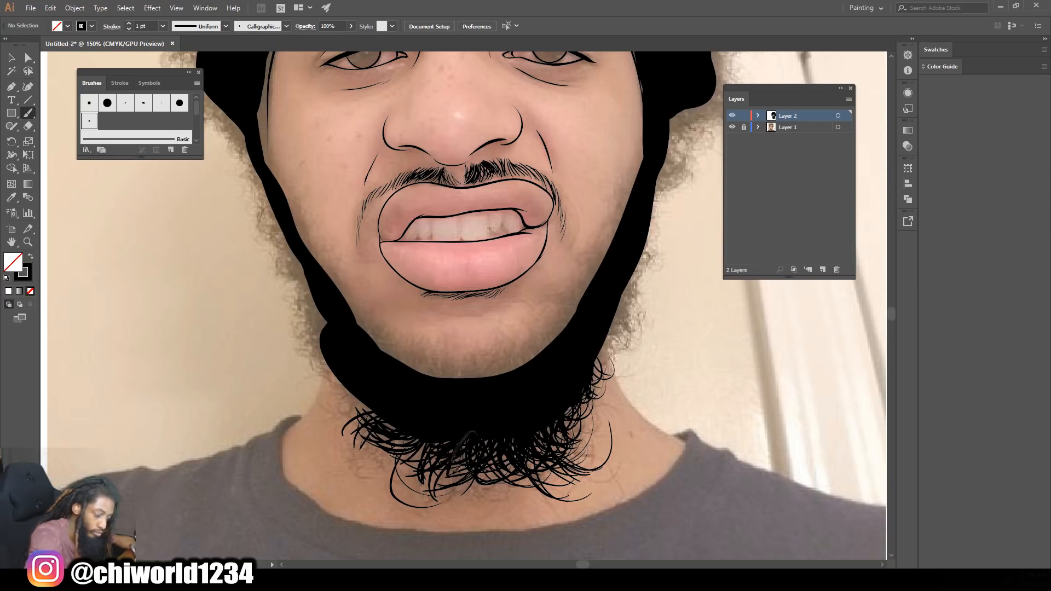
Thicken the curly hairs along the beard's lower left-hand edge
{"action": "mouse_move", "coordinate": [430, 414]}
{"action": "left_mouse_down"}
{"action": "mouse_move", "coordinate": [405, 441]}
{"action": "mouse_move", "coordinate": [366, 429]}
{"action": "mouse_move", "coordinate": [359, 402]}
{"action": "left_mouse_up"}
{"action": "mouse_move", "coordinate": [377, 417]}
{"action": "left_mouse_down"}
{"action": "mouse_move", "coordinate": [387, 396]}
{"action": "mouse_move", "coordinate": [377, 393]}
{"action": "mouse_move", "coordinate": [342, 421]}
{"action": "left_mouse_up"}
{"action": "mouse_move", "coordinate": [375, 410]}
{"action": "left_mouse_down"}
{"action": "mouse_move", "coordinate": [339, 414]}
{"action": "mouse_move", "coordinate": [365, 452]}
{"action": "left_mouse_up"}
{"action": "left_click_drag", "start_coordinate": [398, 423], "coordinate": [349, 441]}
{"action": "left_click_drag", "start_coordinate": [428, 494], "coordinate": [388, 468]}
{"action": "left_click_drag", "start_coordinate": [418, 436], "coordinate": [367, 454]}
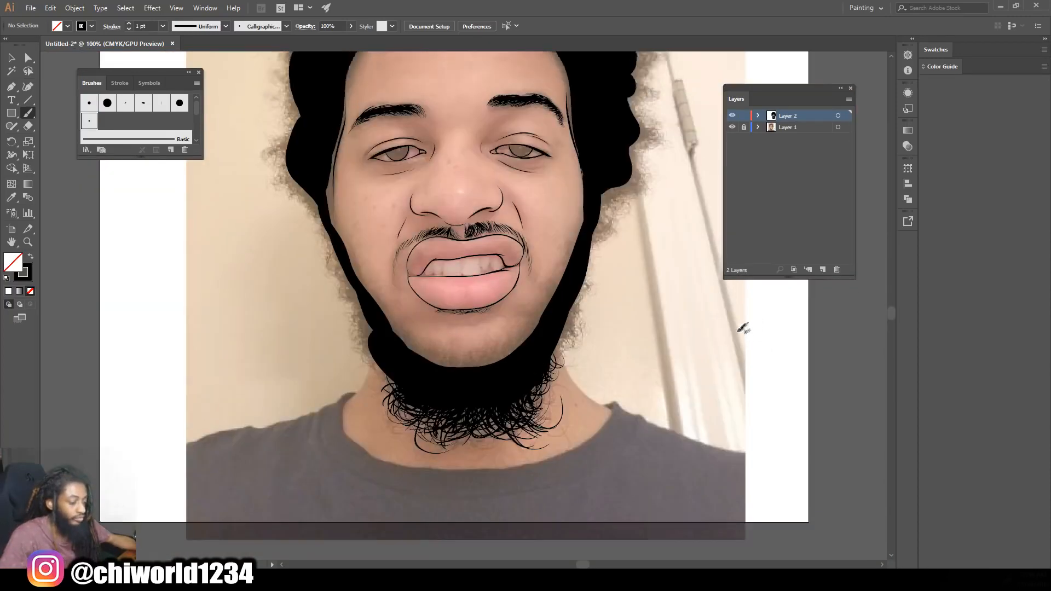
Hide the photo on Layer 1 to inspect the line art on its own, and show the photo again
{"action": "scroll", "coordinate": [746, 307], "scroll_direction": "up", "scroll_amount": 2}
{"action": "left_click", "coordinate": [732, 128]}
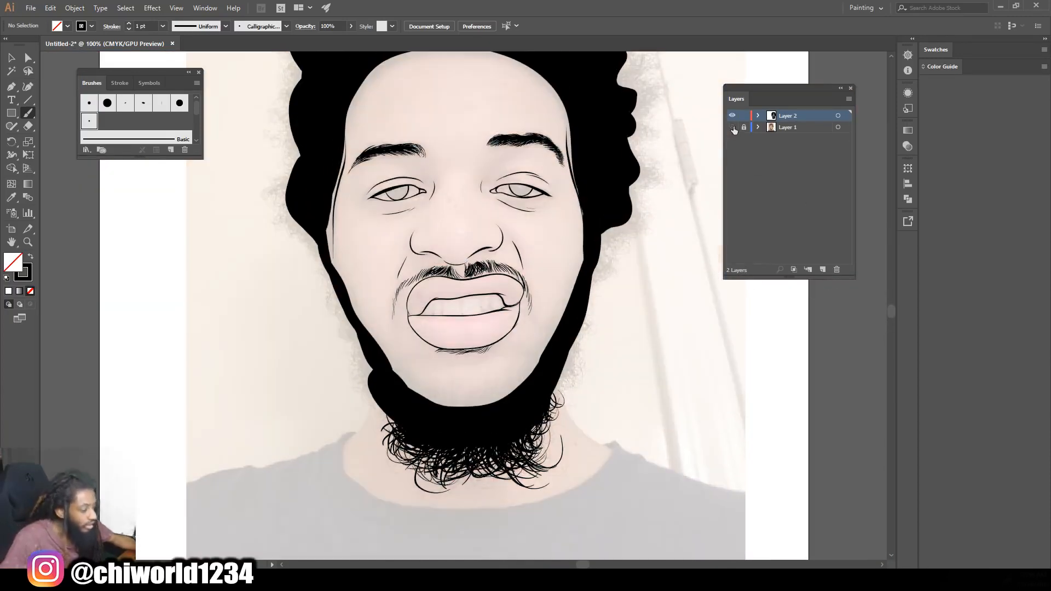
{"action": "key", "text": "ctrl+0"}
{"action": "key", "text": "ctrl+1"}
{"action": "key", "text": "ctrl+plus"}
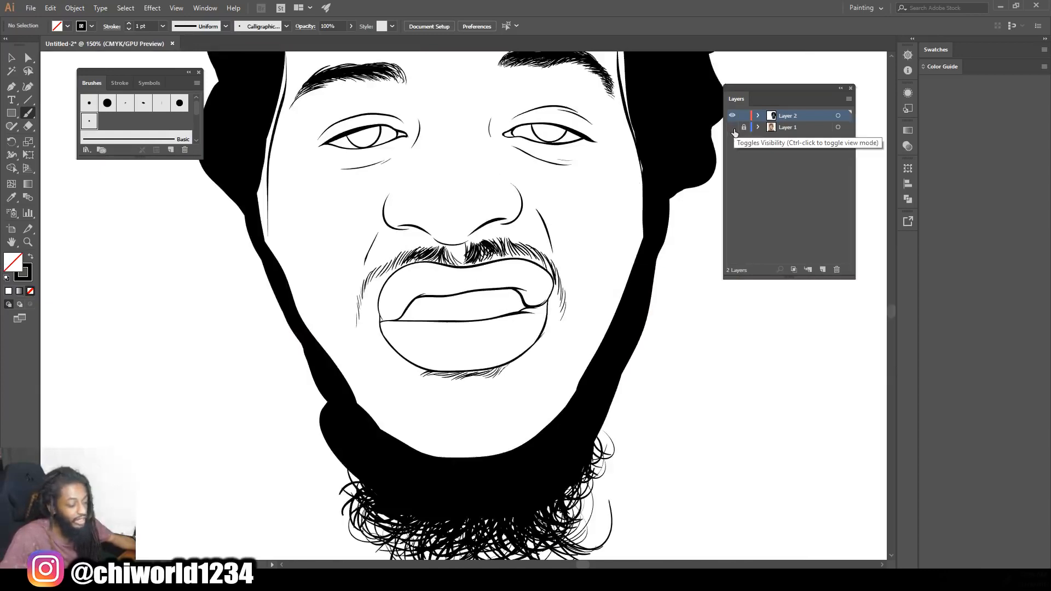
{"action": "key", "text": "ctrl+minus"}
{"action": "key", "text": "ctrl+plus"}
{"action": "left_click", "coordinate": [734, 128]}
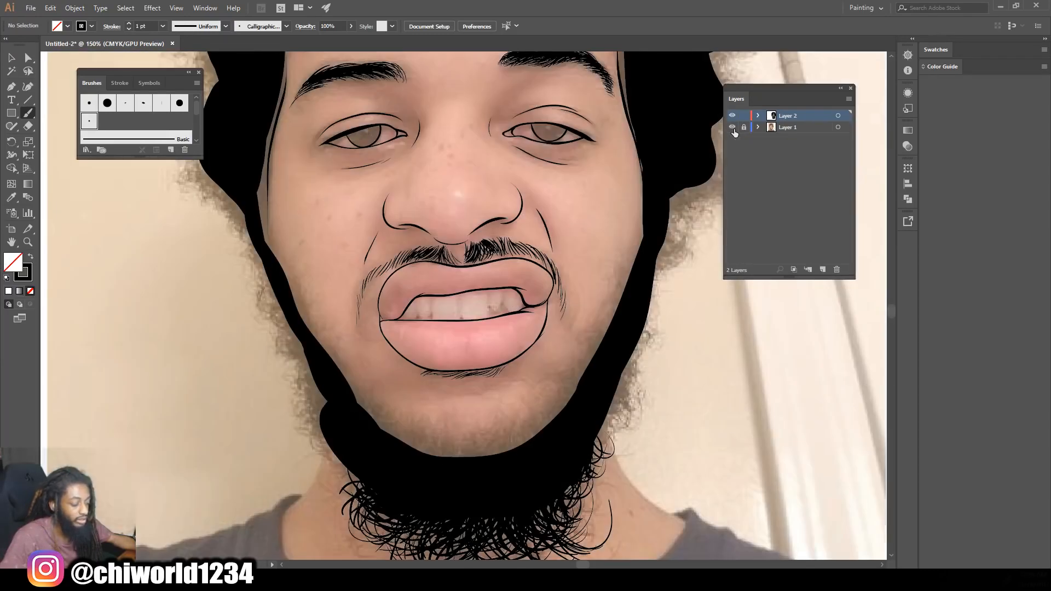
Paint short hairs along the beard's inner edge from the chin up the left-hand jaw, using 0.25 pt and 1 pt strokes
{"action": "left_click", "coordinate": [163, 26]}
{"action": "left_click", "coordinate": [168, 40]}
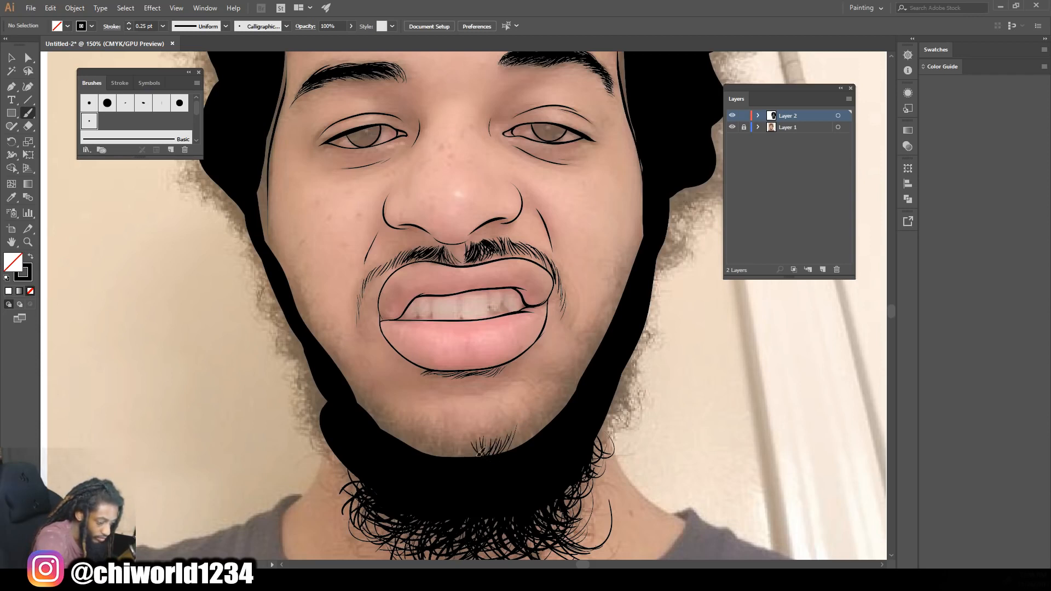
{"action": "left_click", "coordinate": [162, 26]}
{"action": "left_click", "coordinate": [176, 78]}
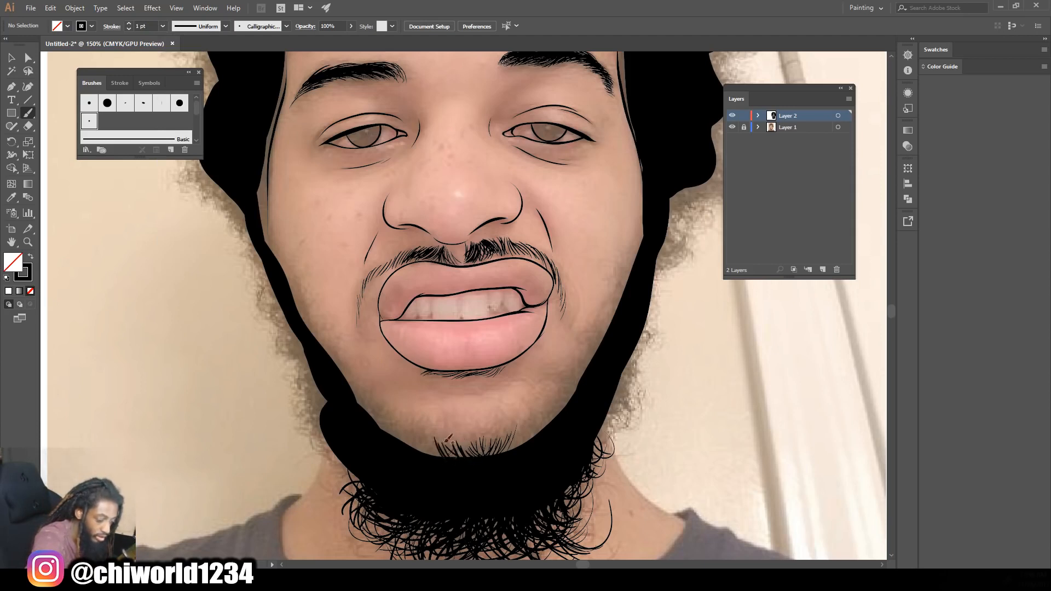
{"action": "mouse_move", "coordinate": [420, 454]}
{"action": "left_mouse_down"}
{"action": "mouse_move", "coordinate": [394, 422]}
{"action": "mouse_move", "coordinate": [386, 437]}
{"action": "left_mouse_up"}
{"action": "left_click_drag", "start_coordinate": [374, 411], "coordinate": [381, 430]}
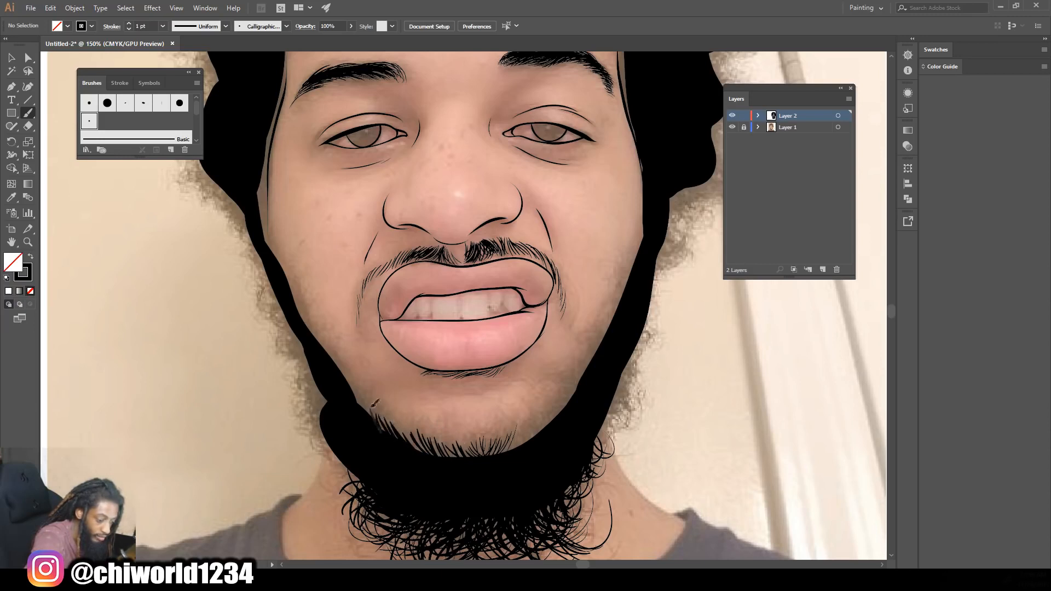
Paint short hairs along the beard's inner edge from the chin up the right-hand jaw to the cheek
{"action": "left_click_drag", "start_coordinate": [520, 444], "coordinate": [528, 430]}
{"action": "left_click_drag", "start_coordinate": [527, 441], "coordinate": [544, 421]}
{"action": "left_click_drag", "start_coordinate": [541, 432], "coordinate": [569, 382]}
{"action": "left_click_drag", "start_coordinate": [572, 400], "coordinate": [580, 365]}
{"action": "left_click_drag", "start_coordinate": [580, 381], "coordinate": [596, 349]}
{"action": "left_click_drag", "start_coordinate": [596, 366], "coordinate": [606, 329]}
{"action": "left_click_drag", "start_coordinate": [605, 346], "coordinate": [614, 314]}
{"action": "left_click_drag", "start_coordinate": [612, 331], "coordinate": [638, 262]}
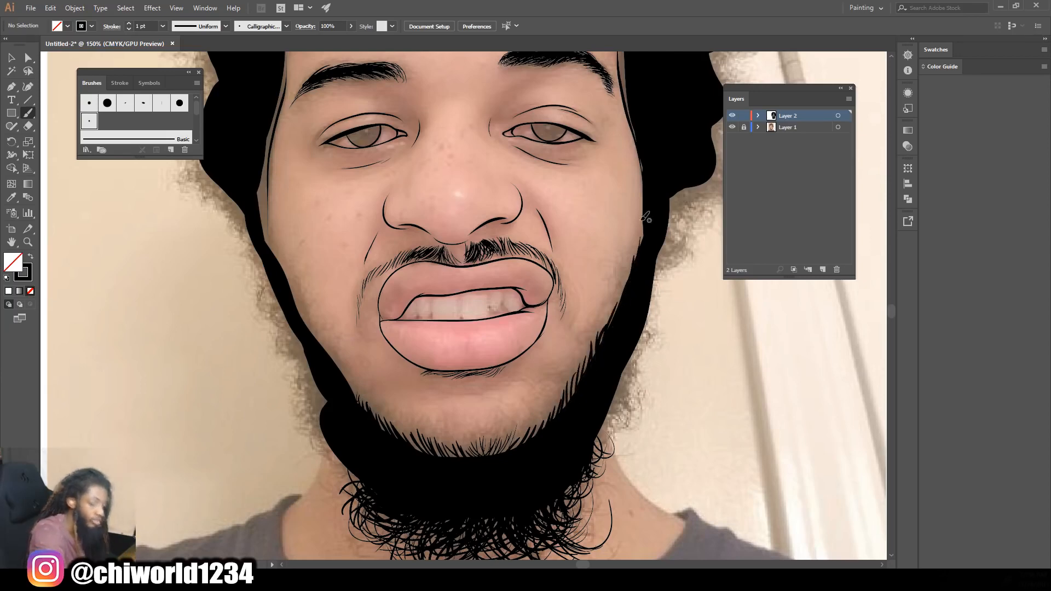
Paint curly 1 pt hairs along the beard's left-hand outer edge, from the lower jaw up to the sideburn
{"action": "key", "text": "ctrl+minus"}
{"action": "key", "text": "ctrl+minus"}
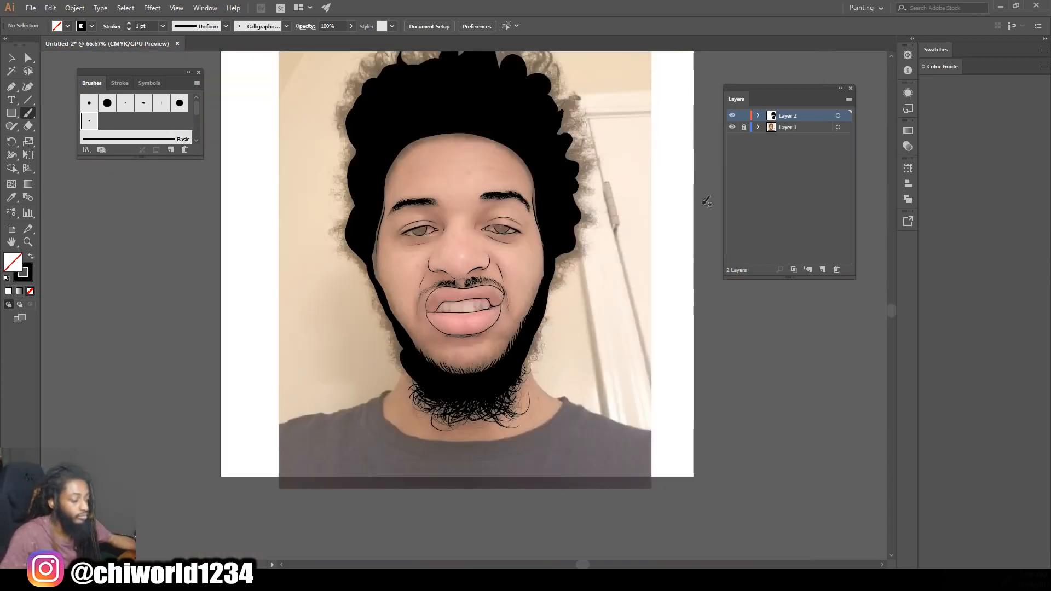
{"action": "key", "text": "ctrl+plus"}
{"action": "scroll", "coordinate": [664, 269], "scroll_direction": "down", "scroll_amount": 1}
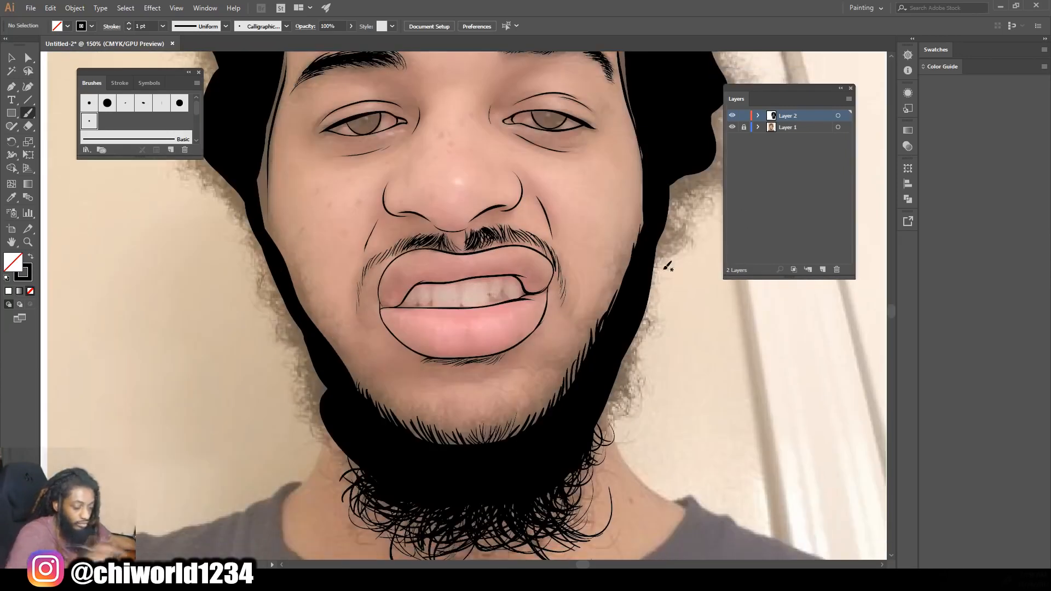
{"action": "mouse_move", "coordinate": [361, 463]}
{"action": "left_mouse_down"}
{"action": "mouse_move", "coordinate": [351, 443]}
{"action": "mouse_move", "coordinate": [330, 450]}
{"action": "left_mouse_up"}
{"action": "mouse_move", "coordinate": [355, 459]}
{"action": "left_mouse_down"}
{"action": "mouse_move", "coordinate": [330, 446]}
{"action": "mouse_move", "coordinate": [317, 433]}
{"action": "mouse_move", "coordinate": [362, 458]}
{"action": "mouse_move", "coordinate": [308, 416]}
{"action": "left_mouse_up"}
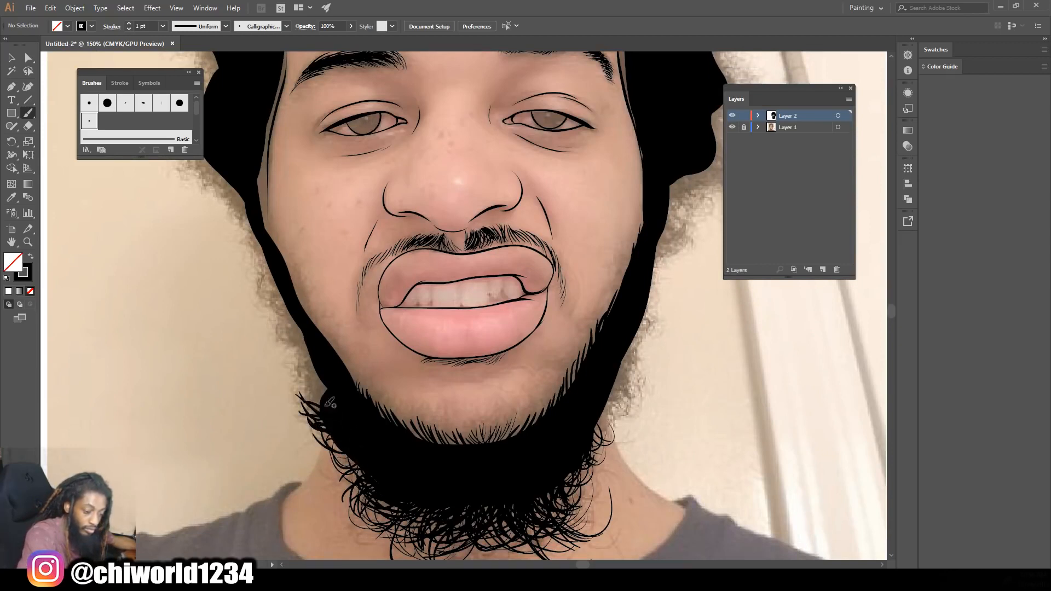
{"action": "left_click_drag", "start_coordinate": [319, 395], "coordinate": [294, 374]}
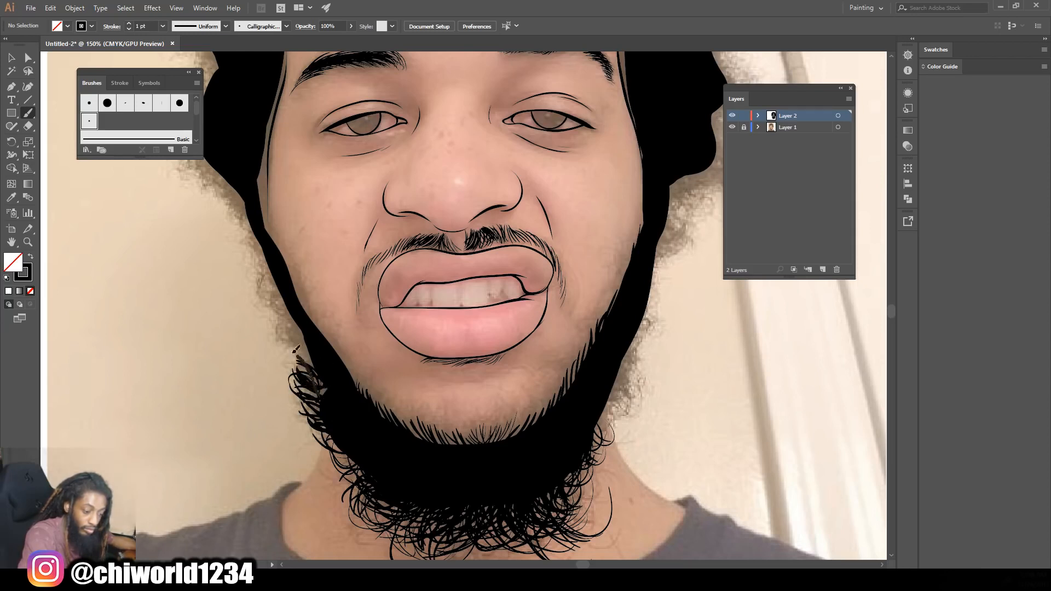
{"action": "left_click_drag", "start_coordinate": [308, 369], "coordinate": [304, 364]}
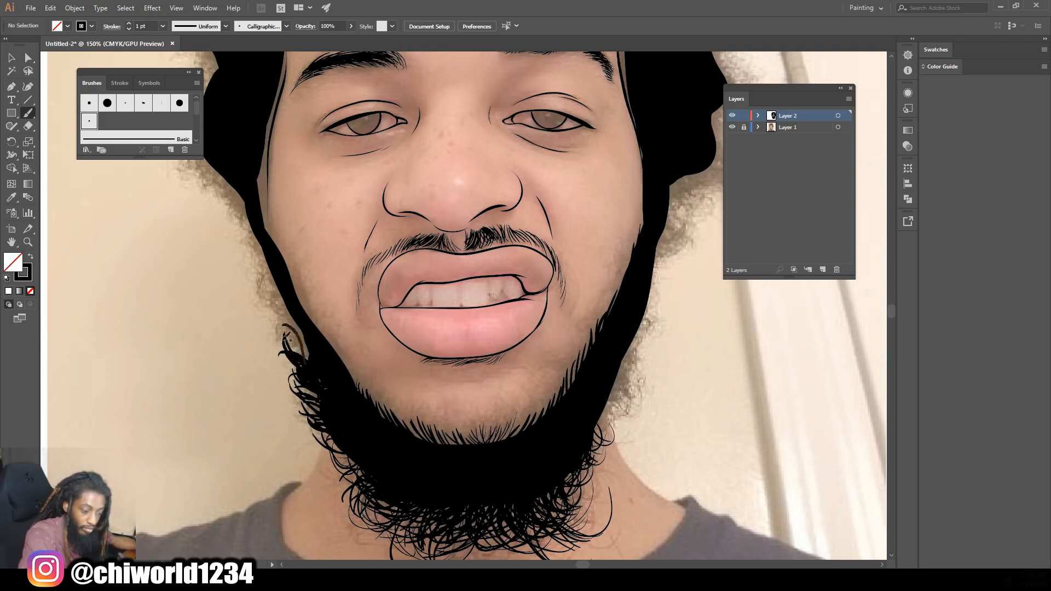
{"action": "mouse_move", "coordinate": [299, 343]}
{"action": "left_mouse_down"}
{"action": "mouse_move", "coordinate": [272, 316]}
{"action": "mouse_move", "coordinate": [275, 300]}
{"action": "mouse_move", "coordinate": [259, 298]}
{"action": "mouse_move", "coordinate": [256, 274]}
{"action": "left_mouse_up"}
{"action": "left_click_drag", "start_coordinate": [282, 324], "coordinate": [261, 296]}
{"action": "left_click_drag", "start_coordinate": [284, 301], "coordinate": [252, 253]}
{"action": "mouse_move", "coordinate": [273, 279]}
{"action": "left_mouse_down"}
{"action": "mouse_move", "coordinate": [237, 228]}
{"action": "mouse_move", "coordinate": [241, 194]}
{"action": "left_mouse_up"}
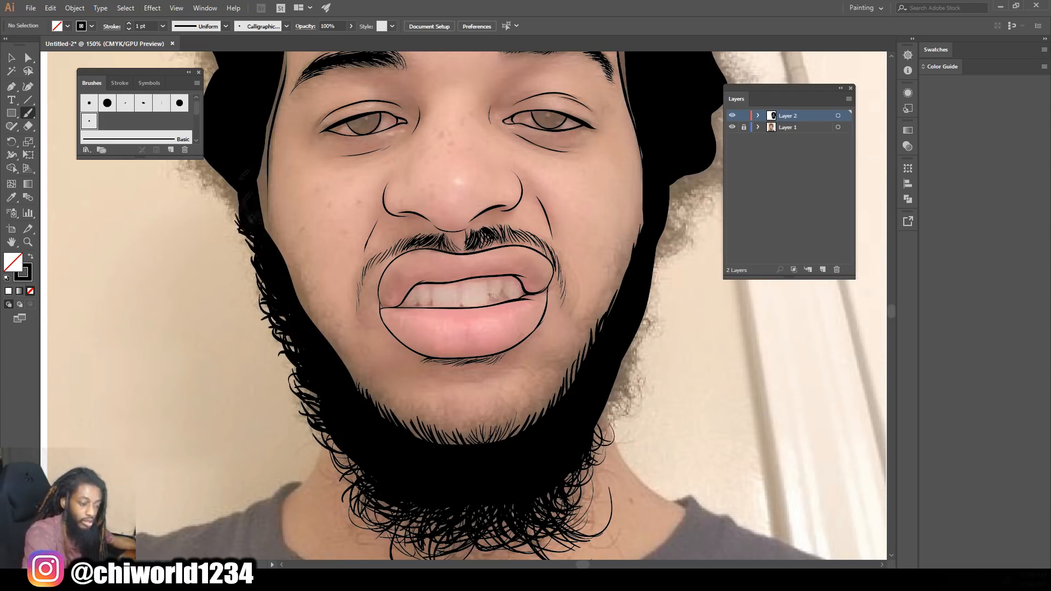
Hide the photo on Layer 1 to check the new beard curls, and show the photo again
{"action": "key", "text": "ctrl+0"}
{"action": "left_click", "coordinate": [732, 127]}
{"action": "key", "text": "ctrl+1"}
{"action": "left_click", "coordinate": [732, 127]}
{"action": "key", "text": "ctrl+plus"}
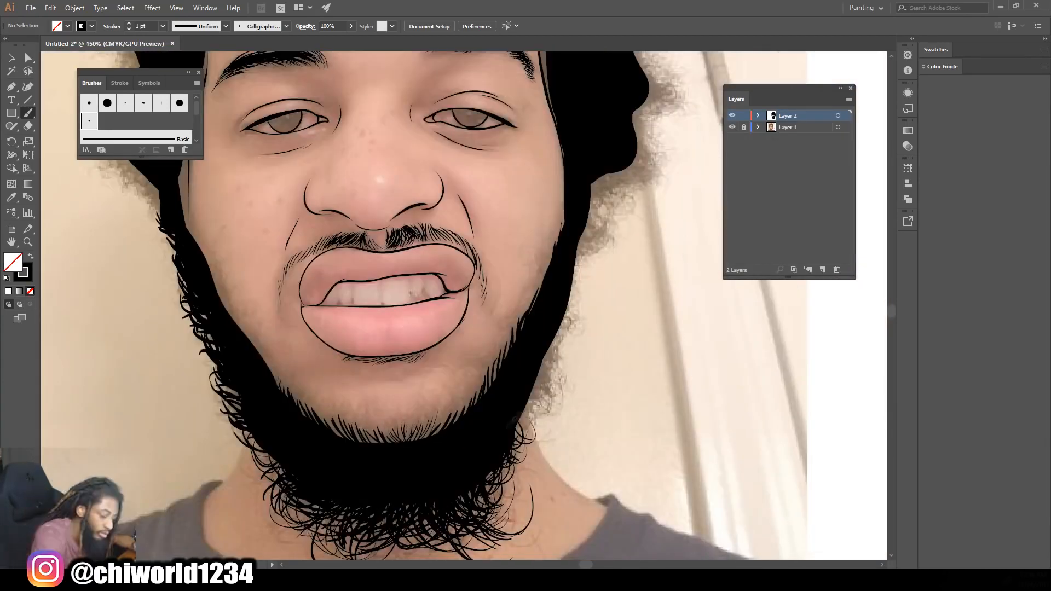
Paint curly hairs along the beard's right-hand outer edge, from the jaw up to the sideburn
{"action": "left_click_drag", "start_coordinate": [547, 382], "coordinate": [561, 369]}
{"action": "left_click_drag", "start_coordinate": [548, 368], "coordinate": [568, 342]}
{"action": "left_click_drag", "start_coordinate": [558, 342], "coordinate": [573, 312]}
{"action": "left_click_drag", "start_coordinate": [573, 291], "coordinate": [585, 240]}
{"action": "left_click_drag", "start_coordinate": [577, 265], "coordinate": [599, 245]}
{"action": "left_click_drag", "start_coordinate": [579, 264], "coordinate": [601, 241]}
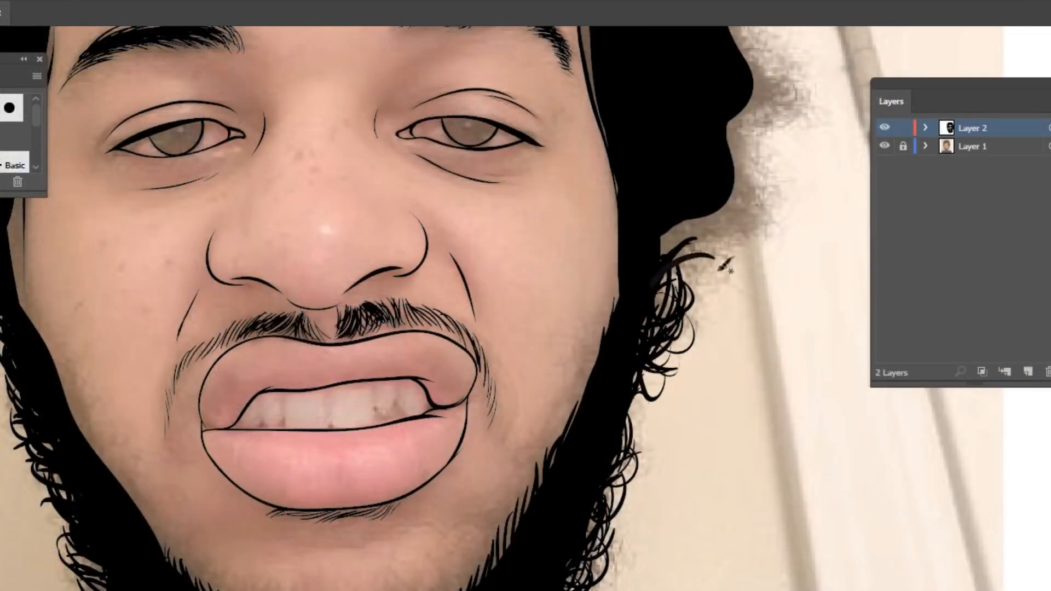
Build up dense curls beside the right-hand sideburn until they join the underside of the hair
{"action": "left_click_drag", "start_coordinate": [593, 209], "coordinate": [614, 218]}
{"action": "left_click_drag", "start_coordinate": [663, 268], "coordinate": [699, 291]}
{"action": "left_click_drag", "start_coordinate": [658, 270], "coordinate": [709, 239]}
{"action": "left_click_drag", "start_coordinate": [656, 298], "coordinate": [675, 240]}
{"action": "mouse_move", "coordinate": [655, 303]}
{"action": "left_mouse_down"}
{"action": "mouse_move", "coordinate": [699, 287]}
{"action": "mouse_move", "coordinate": [692, 312]}
{"action": "left_mouse_up"}
{"action": "mouse_move", "coordinate": [654, 306]}
{"action": "left_mouse_down"}
{"action": "mouse_move", "coordinate": [704, 304]}
{"action": "mouse_move", "coordinate": [681, 313]}
{"action": "left_mouse_up"}
{"action": "left_click_drag", "start_coordinate": [657, 280], "coordinate": [693, 231]}
{"action": "left_click_drag", "start_coordinate": [654, 267], "coordinate": [722, 226]}
{"action": "left_click_drag", "start_coordinate": [676, 250], "coordinate": [734, 217]}
{"action": "left_click_drag", "start_coordinate": [677, 245], "coordinate": [746, 211]}
{"action": "mouse_move", "coordinate": [691, 234]}
{"action": "left_mouse_down"}
{"action": "mouse_move", "coordinate": [744, 215]}
{"action": "mouse_move", "coordinate": [743, 199]}
{"action": "left_mouse_up"}
{"action": "mouse_move", "coordinate": [661, 265]}
{"action": "left_mouse_down"}
{"action": "mouse_move", "coordinate": [690, 206]}
{"action": "mouse_move", "coordinate": [663, 258]}
{"action": "left_mouse_up"}
{"action": "mouse_move", "coordinate": [690, 232]}
{"action": "left_mouse_down"}
{"action": "mouse_move", "coordinate": [726, 208]}
{"action": "mouse_move", "coordinate": [741, 214]}
{"action": "mouse_move", "coordinate": [734, 192]}
{"action": "left_mouse_up"}
{"action": "mouse_move", "coordinate": [723, 244]}
{"action": "left_mouse_down"}
{"action": "mouse_move", "coordinate": [763, 205]}
{"action": "mouse_move", "coordinate": [743, 197]}
{"action": "left_mouse_up"}
{"action": "left_click_drag", "start_coordinate": [740, 222], "coordinate": [745, 184]}
{"action": "mouse_move", "coordinate": [697, 220]}
{"action": "left_mouse_down"}
{"action": "mouse_move", "coordinate": [710, 206]}
{"action": "mouse_move", "coordinate": [685, 214]}
{"action": "mouse_move", "coordinate": [664, 251]}
{"action": "left_mouse_up"}
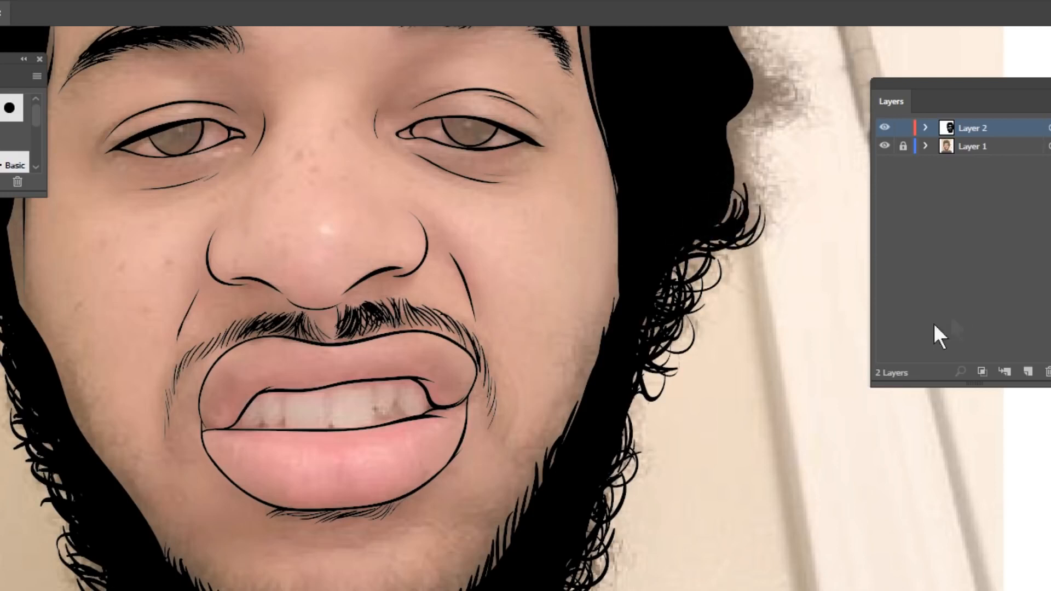
Hide the photo on Layer 1 to inspect the whole line art at different zooms, and show it again
{"action": "key", "text": "ctrl+minus"}
{"action": "key", "text": "ctrl+minus"}
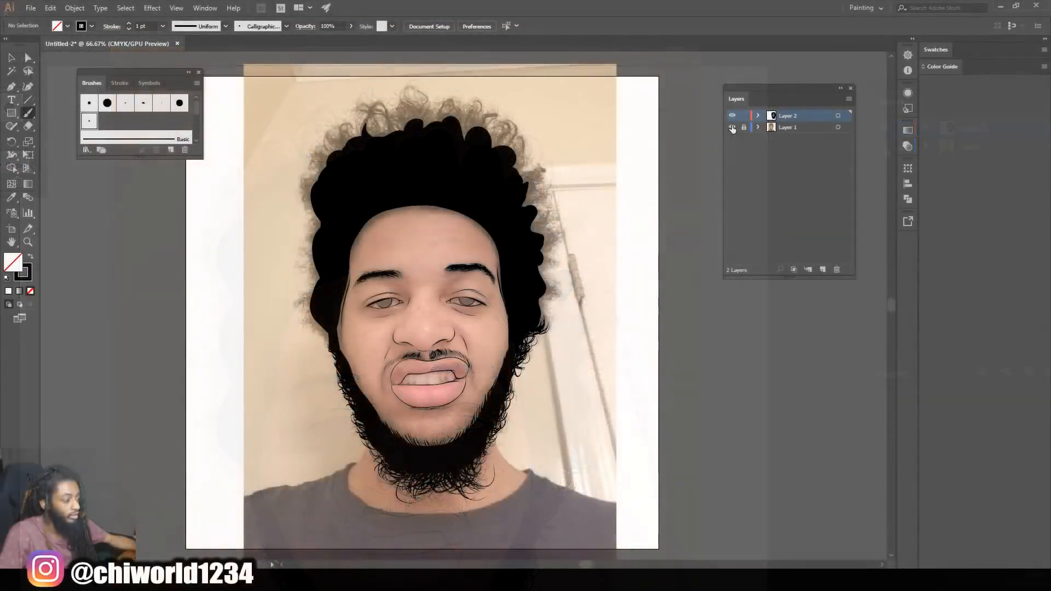
{"action": "left_click", "coordinate": [732, 127]}
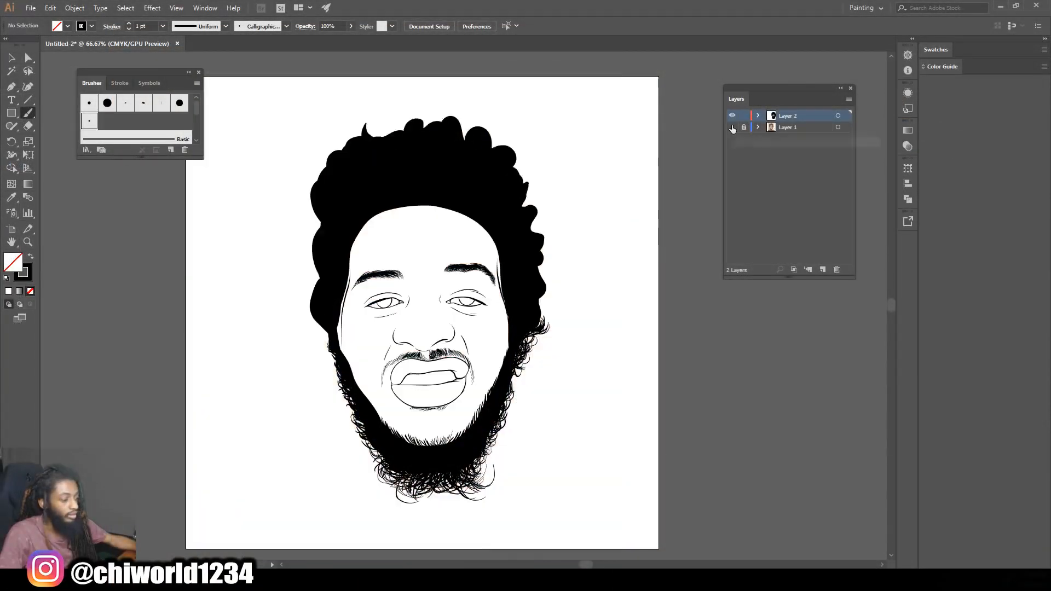
{"action": "key", "text": "ctrl+minus"}
{"action": "key", "text": "ctrl+plus"}
{"action": "key", "text": "ctrl+plus"}
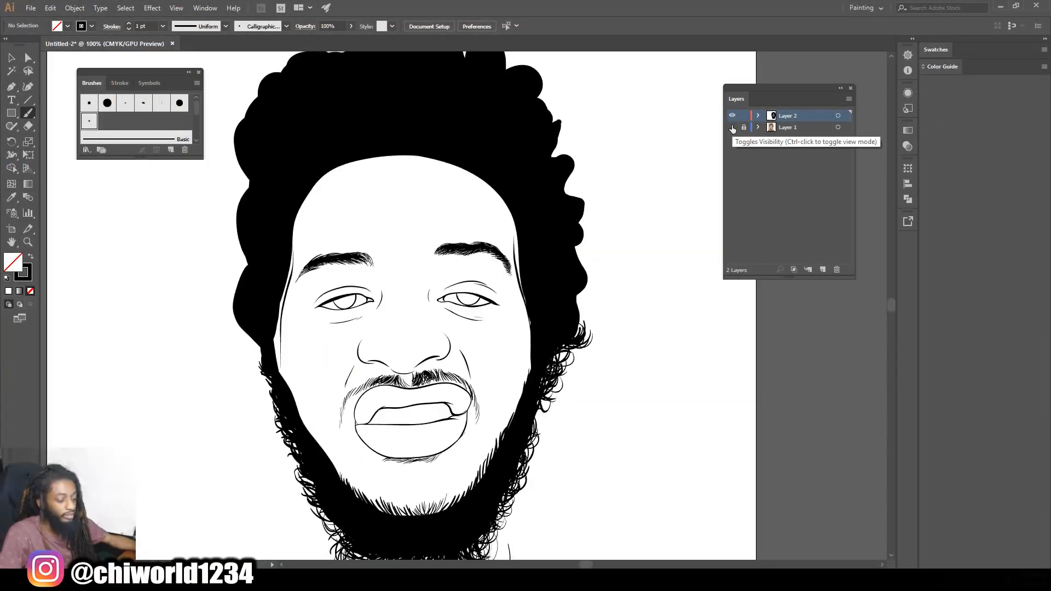
{"action": "key", "text": "ctrl+minus"}
{"action": "key", "text": "ctrl+plus"}
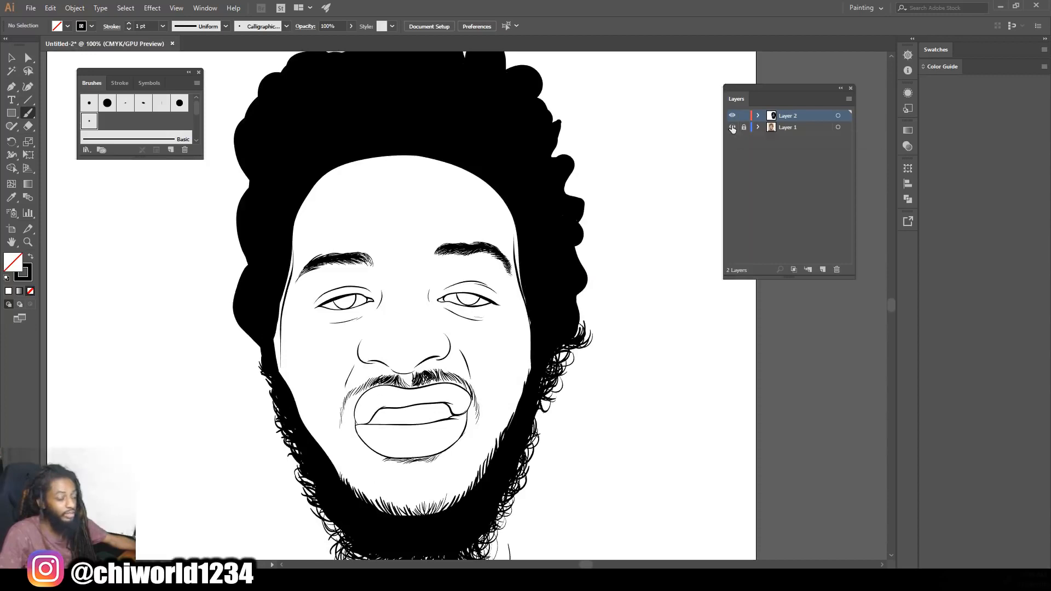
{"action": "left_click", "coordinate": [732, 127]}
Paint curly 1 pt hairs up the hair's left-hand outer edge, from the sideburn to the upper side
{"action": "scroll", "coordinate": [565, 318], "scroll_direction": "up", "scroll_amount": 3}
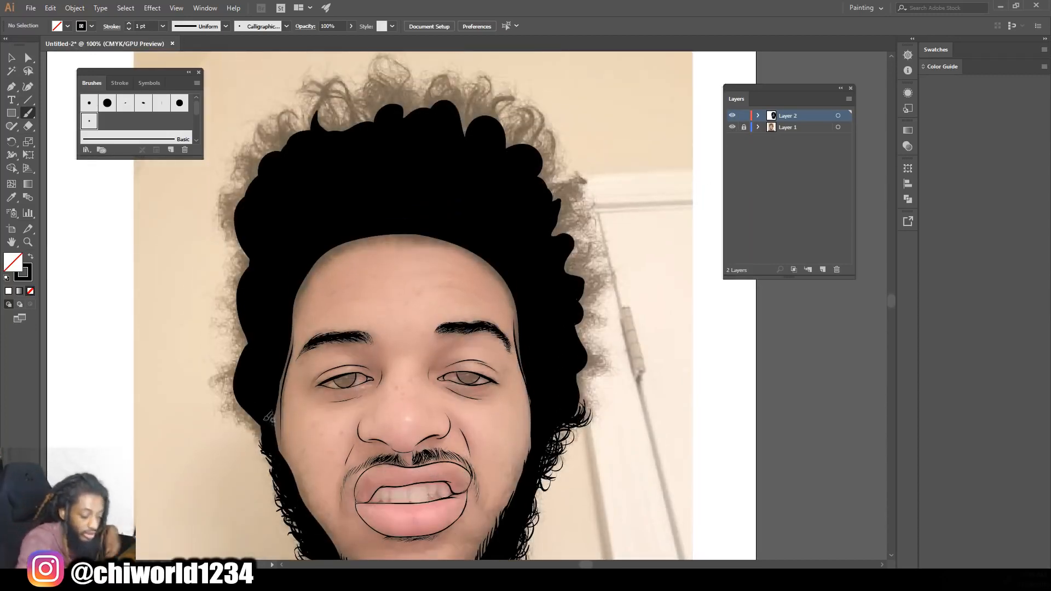
{"action": "left_click_drag", "start_coordinate": [260, 426], "coordinate": [242, 411]}
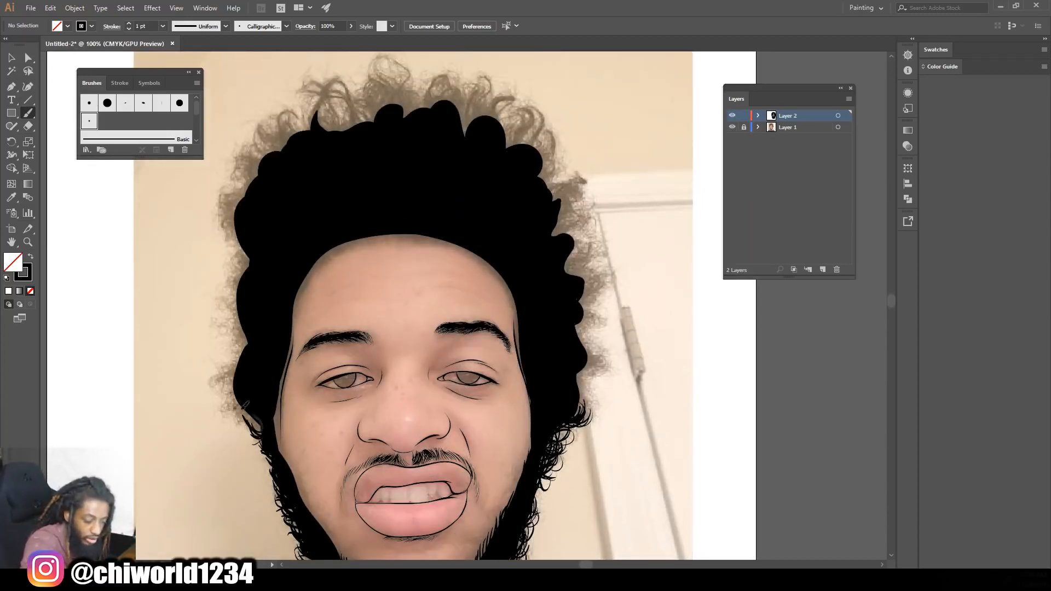
{"action": "mouse_move", "coordinate": [268, 417]}
{"action": "left_mouse_down"}
{"action": "mouse_move", "coordinate": [221, 414]}
{"action": "mouse_move", "coordinate": [224, 391]}
{"action": "mouse_move", "coordinate": [242, 375]}
{"action": "mouse_move", "coordinate": [226, 338]}
{"action": "left_mouse_up"}
{"action": "left_click_drag", "start_coordinate": [246, 344], "coordinate": [219, 318]}
{"action": "left_click_drag", "start_coordinate": [240, 323], "coordinate": [221, 282]}
{"action": "mouse_move", "coordinate": [238, 287]}
{"action": "left_mouse_down"}
{"action": "mouse_move", "coordinate": [222, 268]}
{"action": "mouse_move", "coordinate": [228, 279]}
{"action": "left_mouse_up"}
{"action": "left_click_drag", "start_coordinate": [241, 288], "coordinate": [226, 271]}
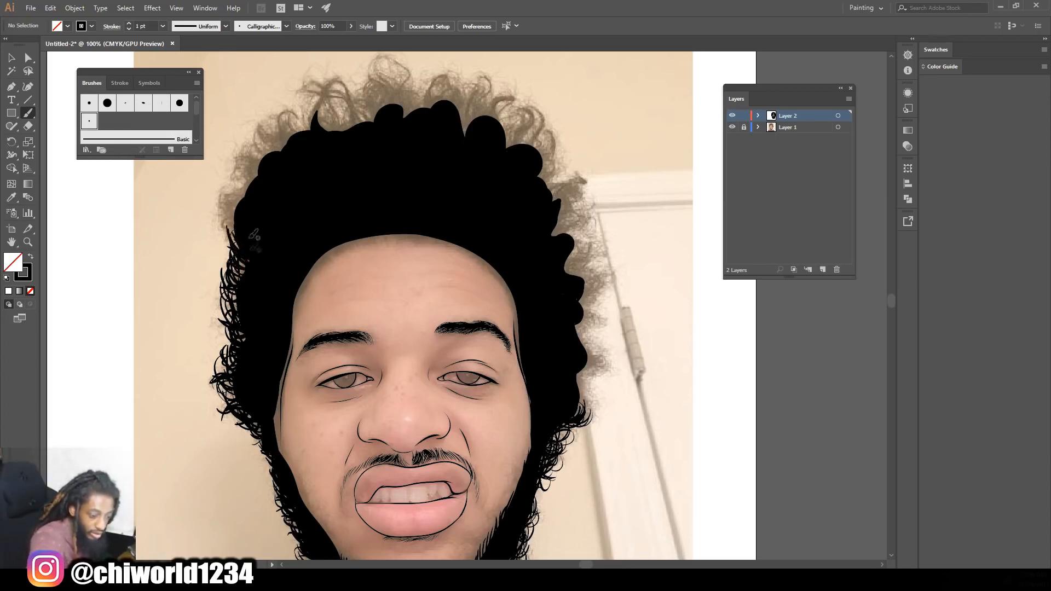
{"action": "mouse_move", "coordinate": [241, 235]}
{"action": "left_mouse_down"}
{"action": "mouse_move", "coordinate": [246, 196]}
{"action": "mouse_move", "coordinate": [223, 198]}
{"action": "left_mouse_up"}
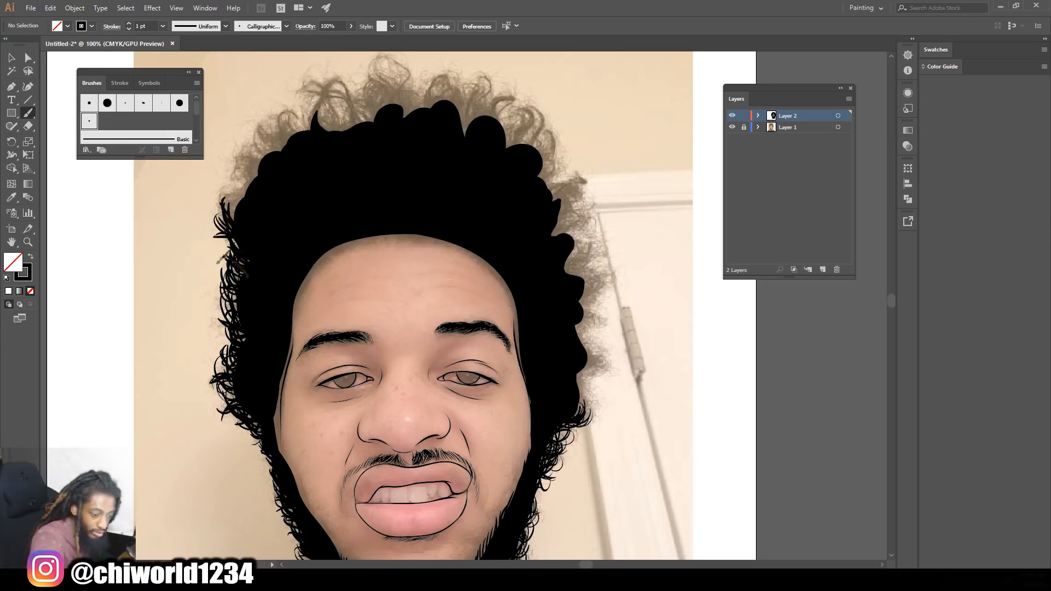
{"action": "left_click_drag", "start_coordinate": [235, 212], "coordinate": [232, 186]}
{"action": "mouse_move", "coordinate": [237, 211]}
{"action": "left_mouse_down"}
{"action": "mouse_move", "coordinate": [264, 201]}
{"action": "mouse_move", "coordinate": [249, 178]}
{"action": "left_mouse_up"}
Paint curly hairs up the hair's right-hand outer edge, from the sideburn to the upper side
{"action": "mouse_move", "coordinate": [572, 407]}
{"action": "left_mouse_down"}
{"action": "mouse_move", "coordinate": [594, 372]}
{"action": "mouse_move", "coordinate": [580, 353]}
{"action": "mouse_move", "coordinate": [602, 353]}
{"action": "mouse_move", "coordinate": [605, 309]}
{"action": "left_mouse_up"}
{"action": "mouse_move", "coordinate": [577, 345]}
{"action": "left_mouse_down"}
{"action": "mouse_move", "coordinate": [602, 301]}
{"action": "mouse_move", "coordinate": [611, 241]}
{"action": "left_mouse_up"}
{"action": "mouse_move", "coordinate": [566, 276]}
{"action": "left_mouse_down"}
{"action": "mouse_move", "coordinate": [572, 227]}
{"action": "mouse_move", "coordinate": [608, 229]}
{"action": "mouse_move", "coordinate": [583, 224]}
{"action": "mouse_move", "coordinate": [575, 186]}
{"action": "left_mouse_up"}
{"action": "left_click_drag", "start_coordinate": [563, 235], "coordinate": [575, 169]}
{"action": "left_click_drag", "start_coordinate": [558, 208], "coordinate": [541, 123]}
Paint longer curls across the crown from the upper right-hand side to the upper left-hand side of the hair
{"action": "mouse_move", "coordinate": [552, 172]}
{"action": "left_mouse_down"}
{"action": "mouse_move", "coordinate": [542, 140]}
{"action": "mouse_move", "coordinate": [520, 145]}
{"action": "mouse_move", "coordinate": [514, 115]}
{"action": "left_mouse_up"}
{"action": "left_click_drag", "start_coordinate": [539, 156], "coordinate": [490, 96]}
{"action": "mouse_move", "coordinate": [504, 131]}
{"action": "left_mouse_down"}
{"action": "mouse_move", "coordinate": [471, 82]}
{"action": "mouse_move", "coordinate": [437, 79]}
{"action": "left_mouse_up"}
{"action": "left_click_drag", "start_coordinate": [460, 120], "coordinate": [380, 77]}
{"action": "mouse_move", "coordinate": [386, 123]}
{"action": "left_mouse_down"}
{"action": "mouse_move", "coordinate": [394, 82]}
{"action": "mouse_move", "coordinate": [328, 79]}
{"action": "left_mouse_up"}
{"action": "left_click_drag", "start_coordinate": [335, 140], "coordinate": [312, 87]}
{"action": "left_click_drag", "start_coordinate": [298, 145], "coordinate": [279, 110]}
{"action": "left_click_drag", "start_coordinate": [257, 180], "coordinate": [252, 145]}
{"action": "left_click_drag", "start_coordinate": [246, 208], "coordinate": [241, 164]}
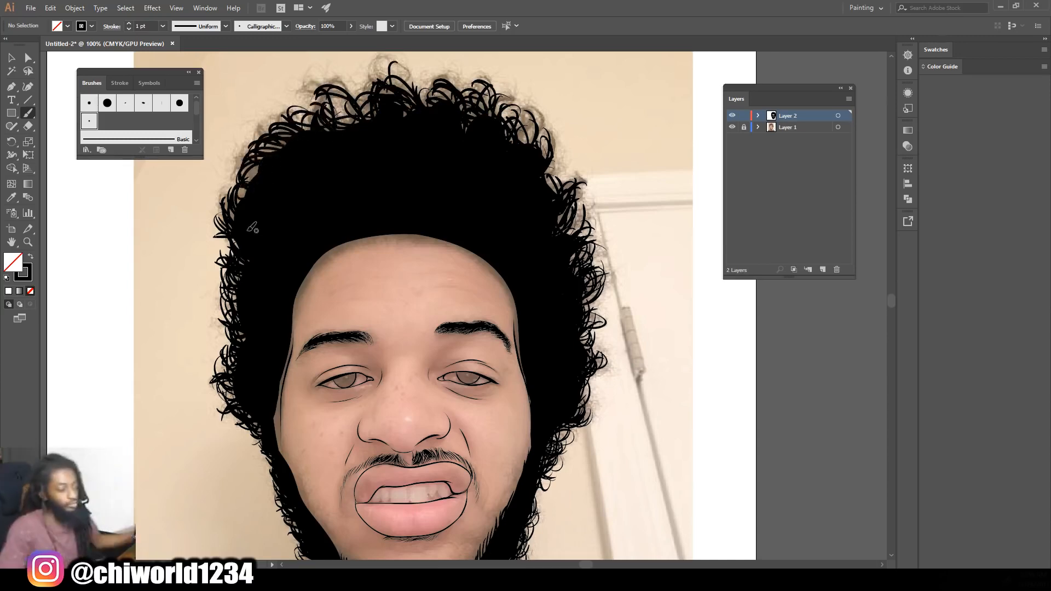
Fill the gaps between the face outline and the solid hair at both temples and sideburns with brush strokes
{"action": "key", "text": "ctrl+minus"}
{"action": "key", "text": "ctrl+minus"}
{"action": "key", "text": "ctrl+plus"}
{"action": "key", "text": "ctrl+plus"}
{"action": "key", "text": "ctrl+plus"}
{"action": "left_click", "coordinate": [731, 126]}
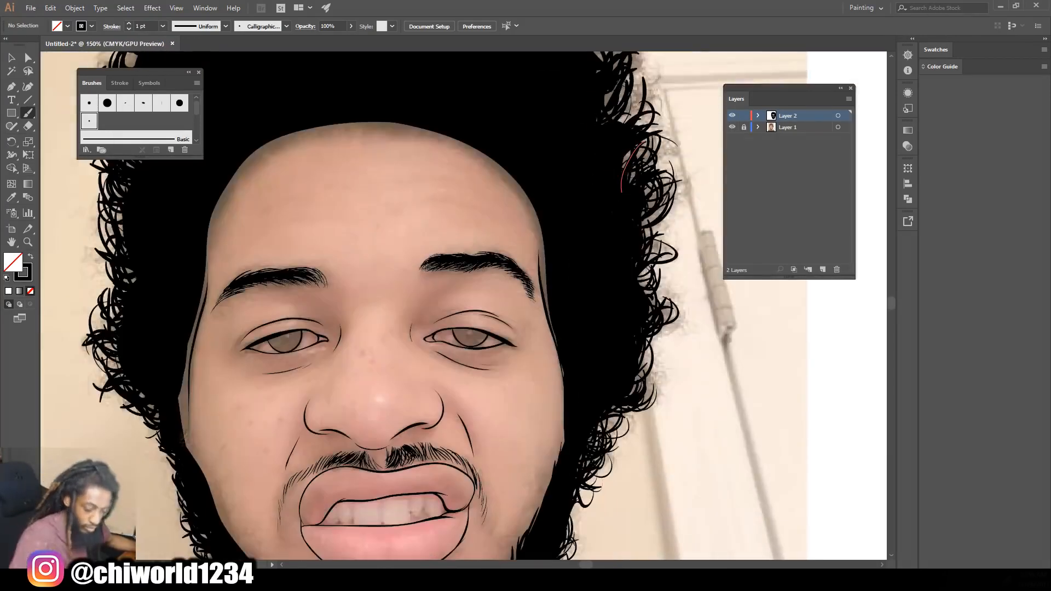
{"action": "left_click_drag", "start_coordinate": [189, 458], "coordinate": [206, 287]}
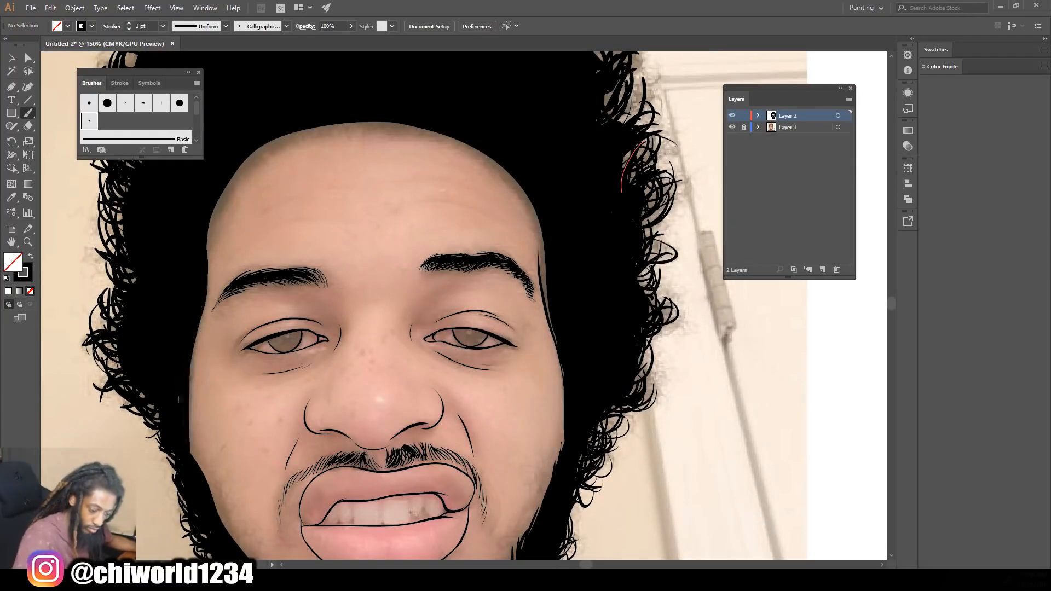
{"action": "left_click_drag", "start_coordinate": [180, 437], "coordinate": [193, 345]}
{"action": "left_click_drag", "start_coordinate": [565, 389], "coordinate": [539, 218]}
{"action": "left_click_drag", "start_coordinate": [548, 308], "coordinate": [541, 237]}
Paint short hairs along the inner edge of the left-hand sideburn, from the cheek up beside the nose
{"action": "scroll", "coordinate": [617, 298], "scroll_direction": "down", "scroll_amount": 4}
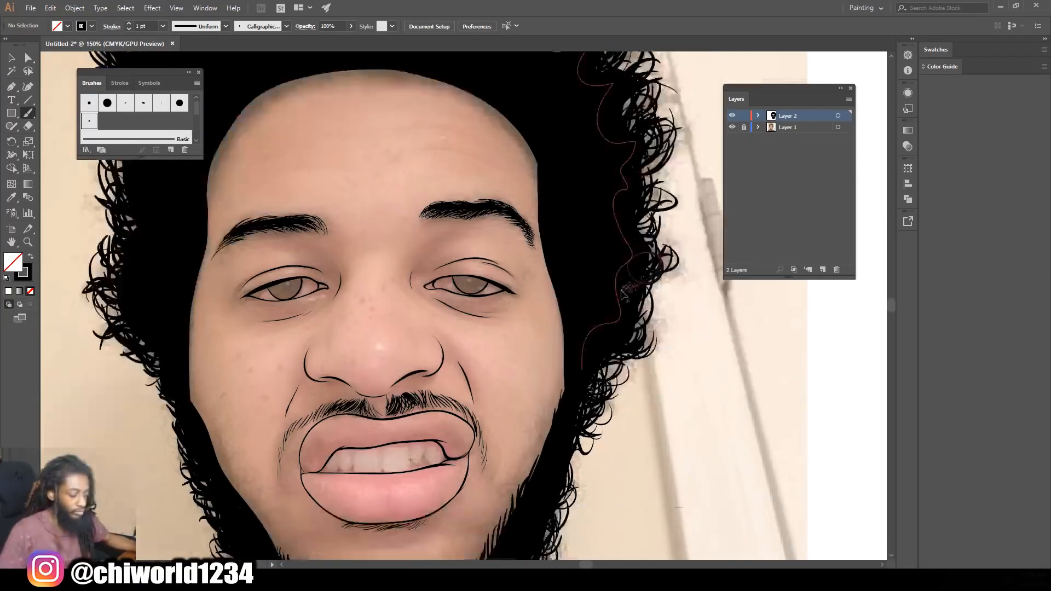
{"action": "left_click_drag", "start_coordinate": [237, 401], "coordinate": [229, 370]}
{"action": "left_click_drag", "start_coordinate": [228, 385], "coordinate": [217, 348]}
{"action": "left_click_drag", "start_coordinate": [221, 379], "coordinate": [201, 317]}
{"action": "left_click_drag", "start_coordinate": [197, 327], "coordinate": [191, 285]}
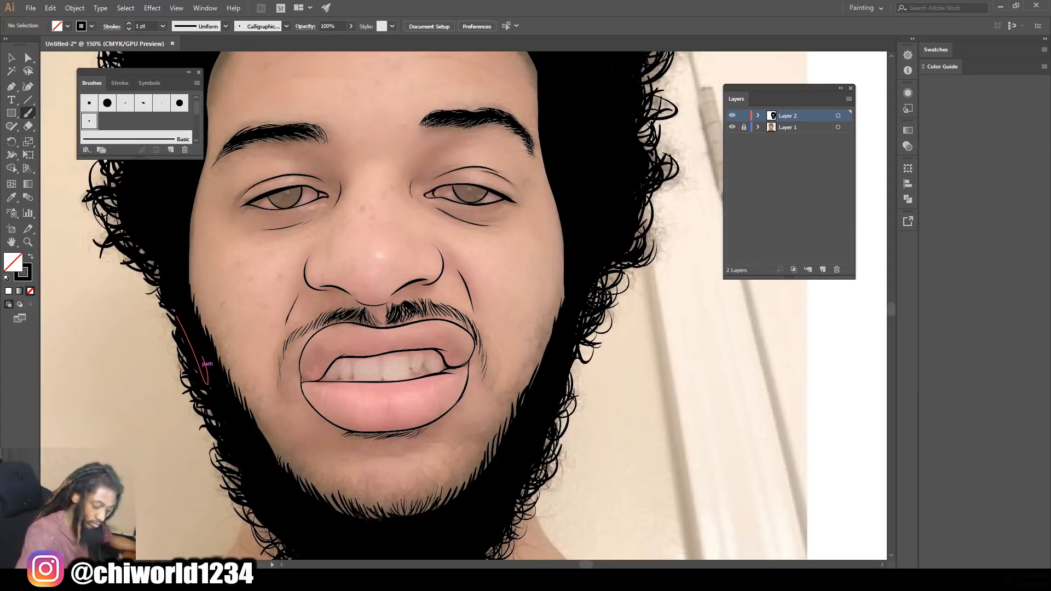
Paint short hairs along the forehead hairline from the right-hand temple across to the left-hand temple
{"action": "scroll", "coordinate": [573, 254], "scroll_direction": "up", "scroll_amount": 6}
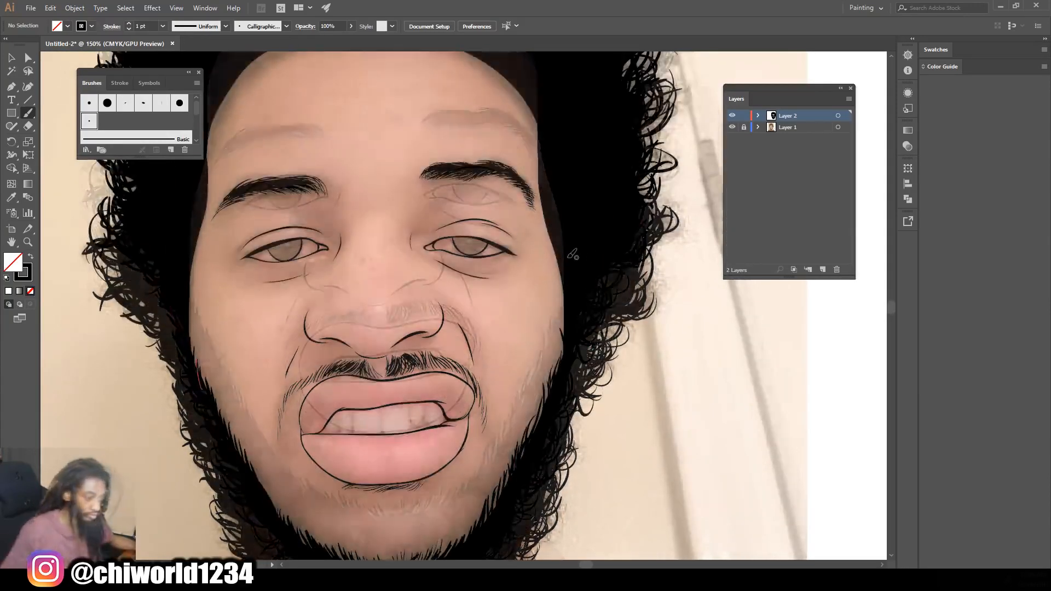
{"action": "scroll", "coordinate": [573, 254], "scroll_direction": "up", "scroll_amount": 1}
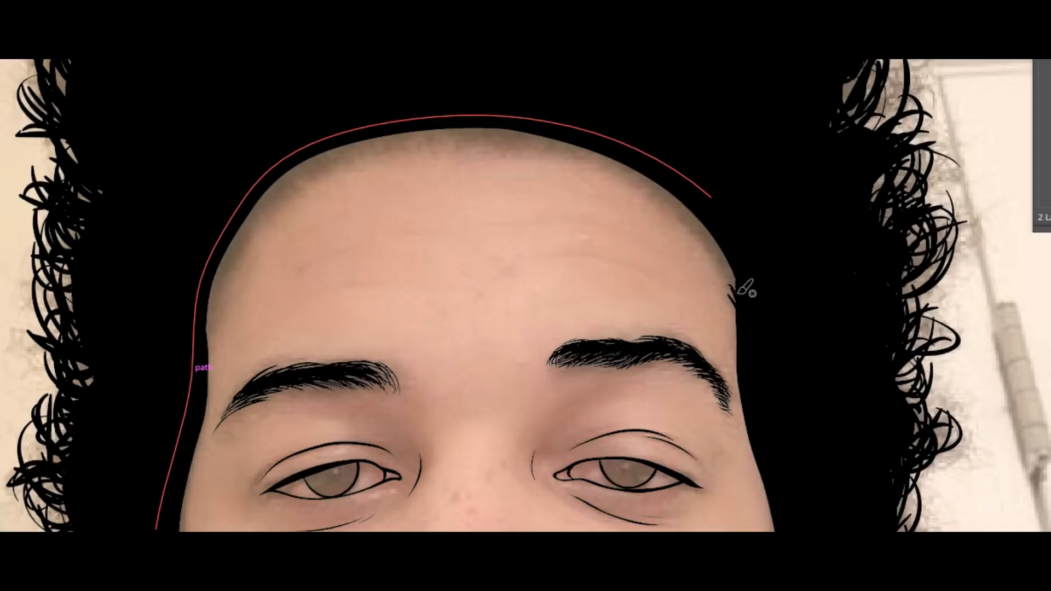
{"action": "mouse_move", "coordinate": [721, 257]}
{"action": "left_mouse_down"}
{"action": "mouse_move", "coordinate": [657, 171]}
{"action": "mouse_move", "coordinate": [512, 127]}
{"action": "mouse_move", "coordinate": [364, 131]}
{"action": "mouse_move", "coordinate": [331, 151]}
{"action": "mouse_move", "coordinate": [242, 230]}
{"action": "mouse_move", "coordinate": [213, 316]}
{"action": "mouse_move", "coordinate": [239, 239]}
{"action": "left_mouse_up"}
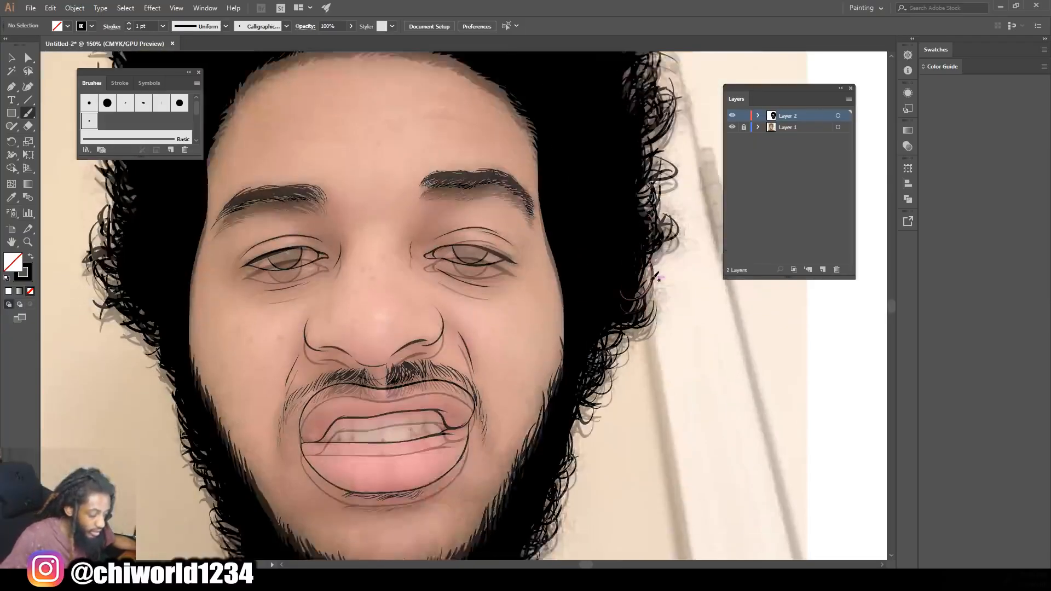
Hide the photo on Layer 1 to review the textured hair, hairline and beard, and show the photo again
{"action": "scroll", "coordinate": [658, 279], "scroll_direction": "down", "scroll_amount": 4}
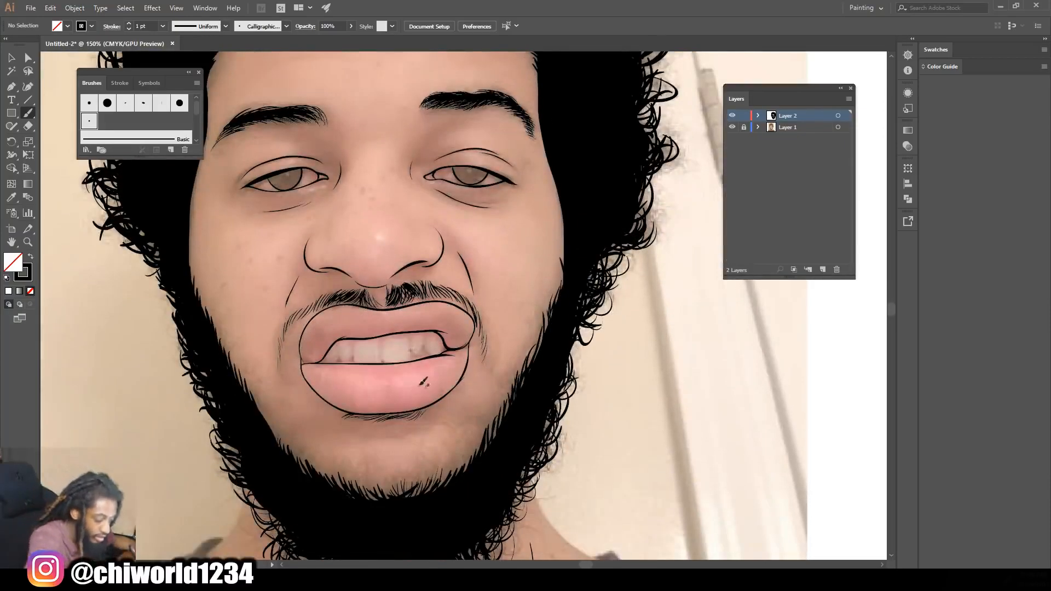
{"action": "key", "text": "ctrl+minus"}
{"action": "key", "text": "ctrl+minus"}
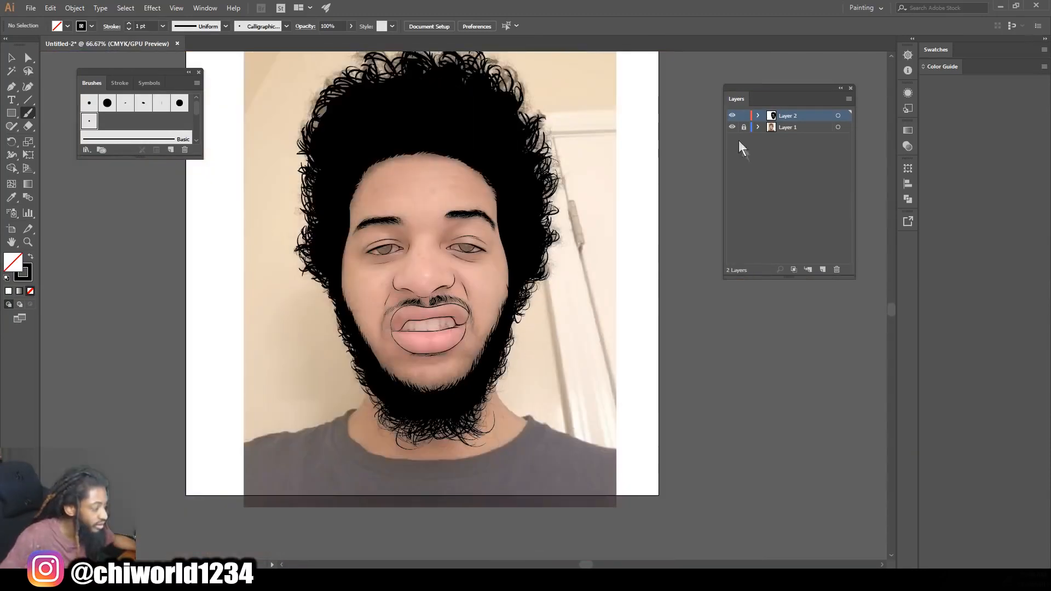
{"action": "left_click", "coordinate": [732, 127]}
{"action": "key", "text": "ctrl+minus"}
{"action": "key", "text": "ctrl+plus"}
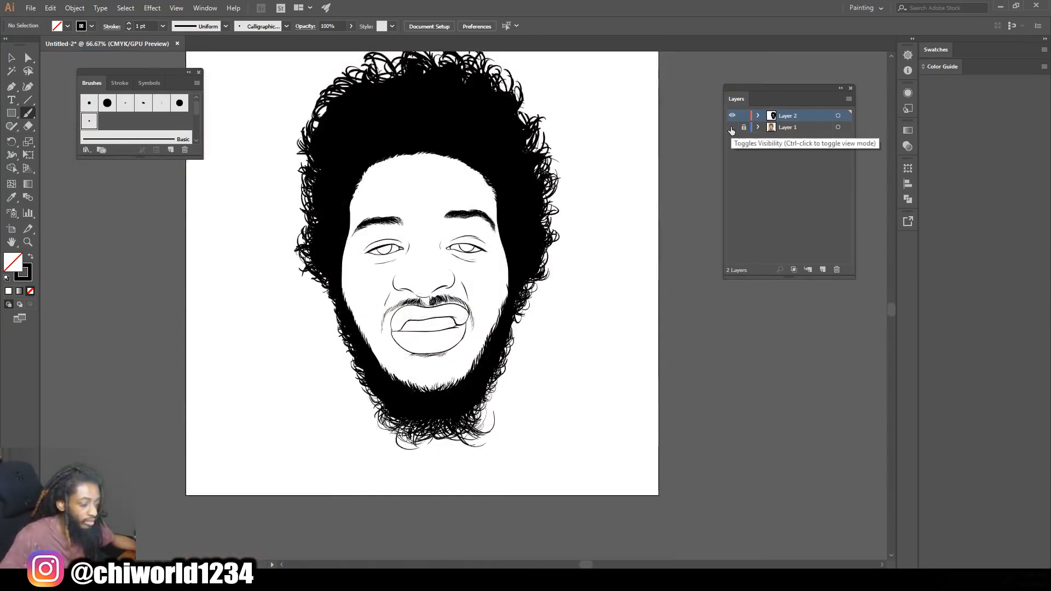
{"action": "key", "text": "ctrl+plus"}
{"action": "left_click", "coordinate": [732, 127]}
Set the stroke to 0.5 pt and paint finer curls around the beard and over the hair's upper outer edge
{"action": "scroll", "coordinate": [632, 204], "scroll_direction": "up", "scroll_amount": 2}
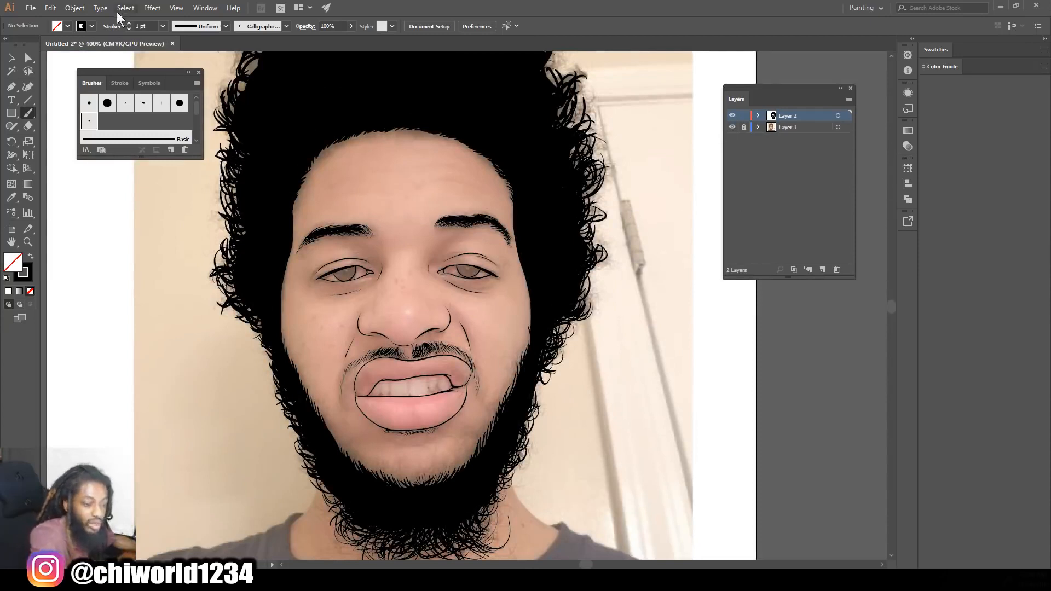
{"action": "left_click", "coordinate": [163, 25]}
{"action": "left_click", "coordinate": [169, 44]}
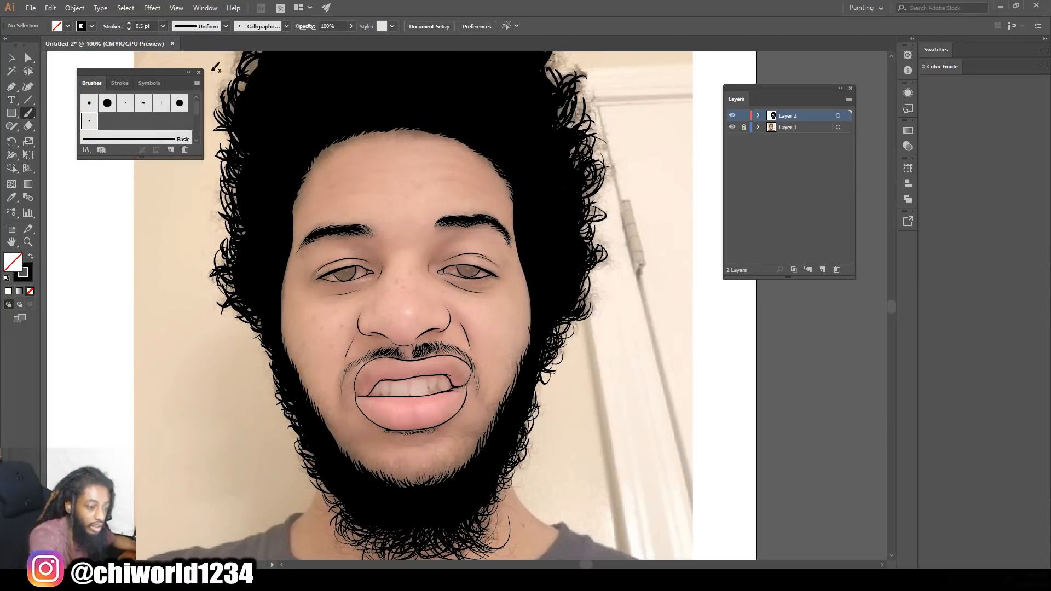
{"action": "scroll", "coordinate": [439, 208], "scroll_direction": "down", "scroll_amount": 3}
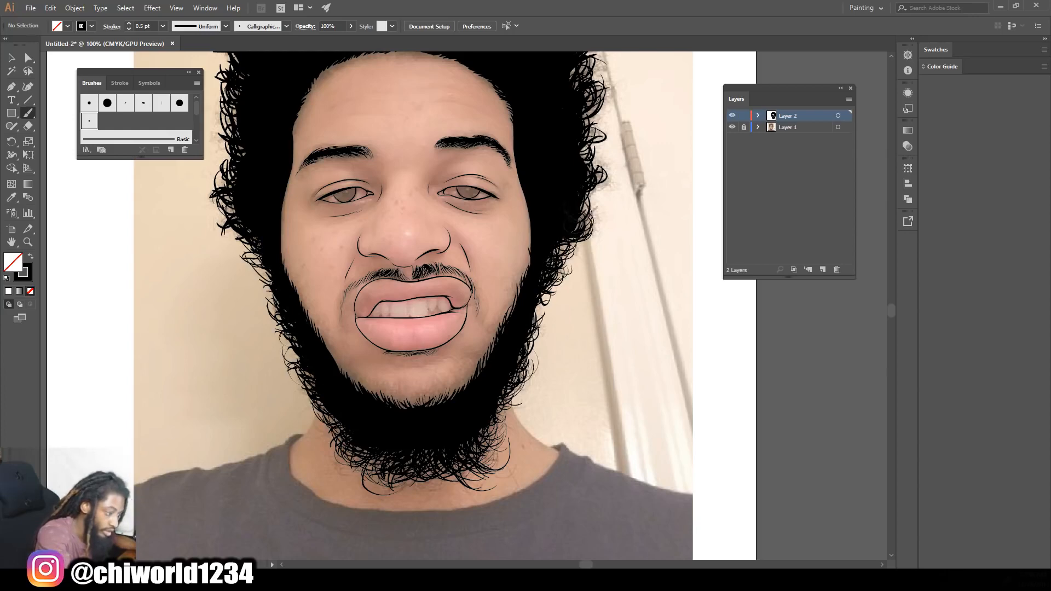
{"action": "scroll", "coordinate": [593, 219], "scroll_direction": "up", "scroll_amount": 8}
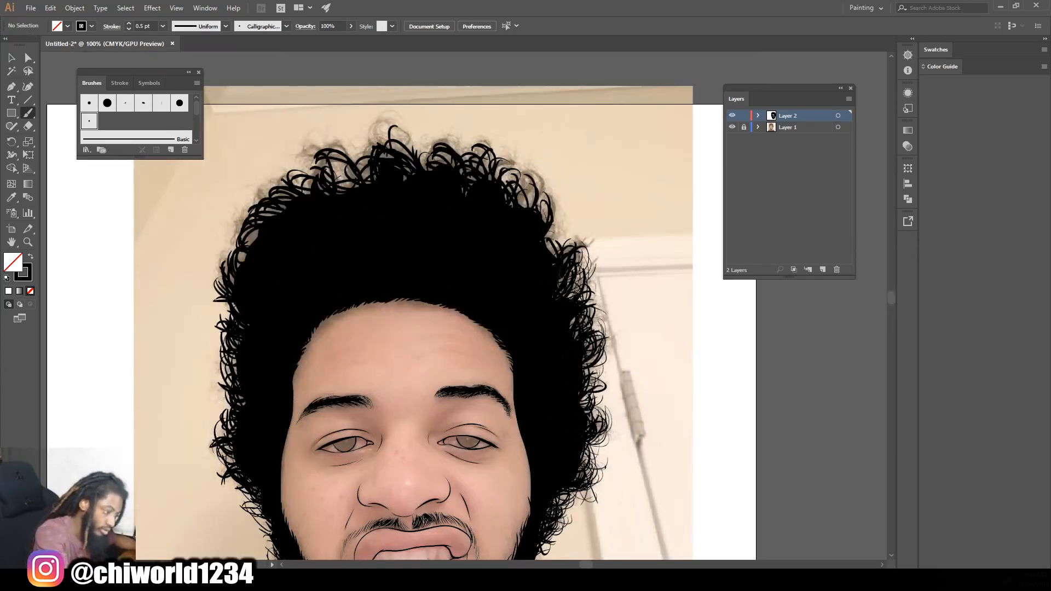
{"action": "left_click_drag", "start_coordinate": [548, 243], "coordinate": [558, 202]}
{"action": "left_click_drag", "start_coordinate": [558, 235], "coordinate": [551, 191]}
{"action": "left_click_drag", "start_coordinate": [552, 209], "coordinate": [535, 180]}
{"action": "left_click_drag", "start_coordinate": [534, 192], "coordinate": [506, 164]}
{"action": "left_click_drag", "start_coordinate": [516, 183], "coordinate": [497, 167]}
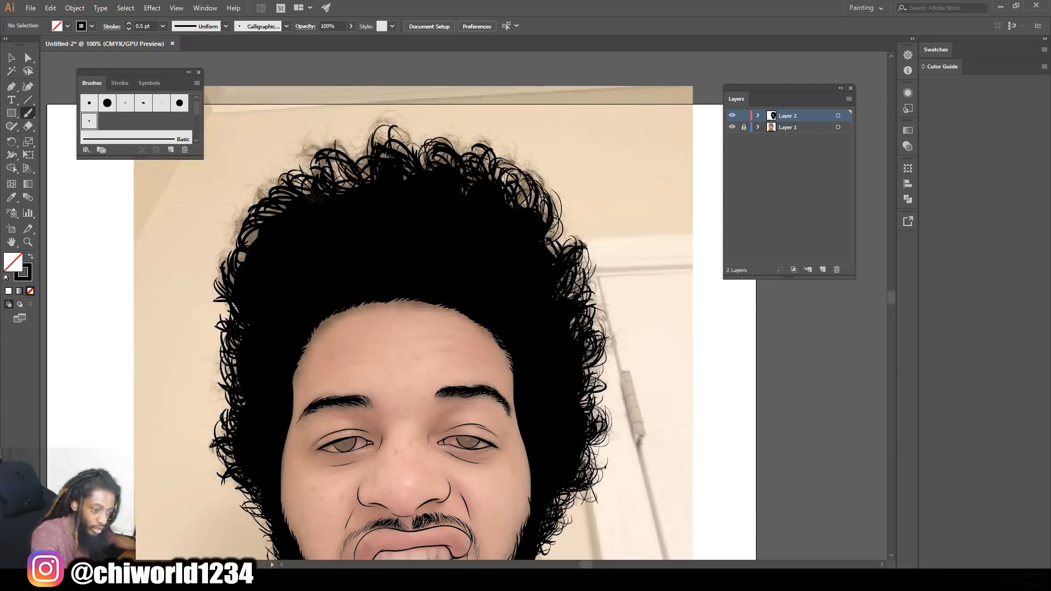
{"action": "left_click_drag", "start_coordinate": [288, 191], "coordinate": [248, 220]}
{"action": "left_click_drag", "start_coordinate": [286, 207], "coordinate": [220, 237]}
{"action": "left_click_drag", "start_coordinate": [249, 268], "coordinate": [212, 262]}
Hide the photo on Layer 1 so only the line art shows
{"action": "key", "text": "ctrl+minus"}
{"action": "key", "text": "ctrl+minus"}
{"action": "left_click", "coordinate": [732, 127]}
{"action": "key", "text": "ctrl+plus"}
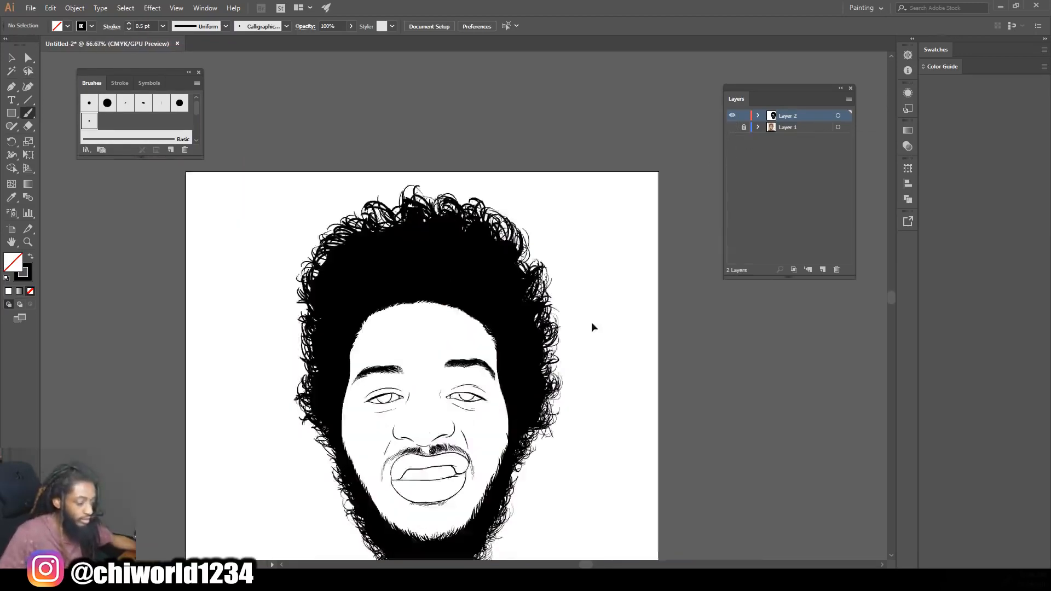
Add more curls at the hair's upper right-hand edge, using 0.5 pt and 0.75 pt strokes
{"action": "key", "text": "ctrl+plus"}
{"action": "left_click_drag", "start_coordinate": [562, 253], "coordinate": [567, 216]}
{"action": "left_click_drag", "start_coordinate": [565, 252], "coordinate": [555, 208]}
{"action": "left_click", "coordinate": [162, 26]}
{"action": "left_click", "coordinate": [174, 61]}
{"action": "left_click_drag", "start_coordinate": [552, 261], "coordinate": [556, 210]}
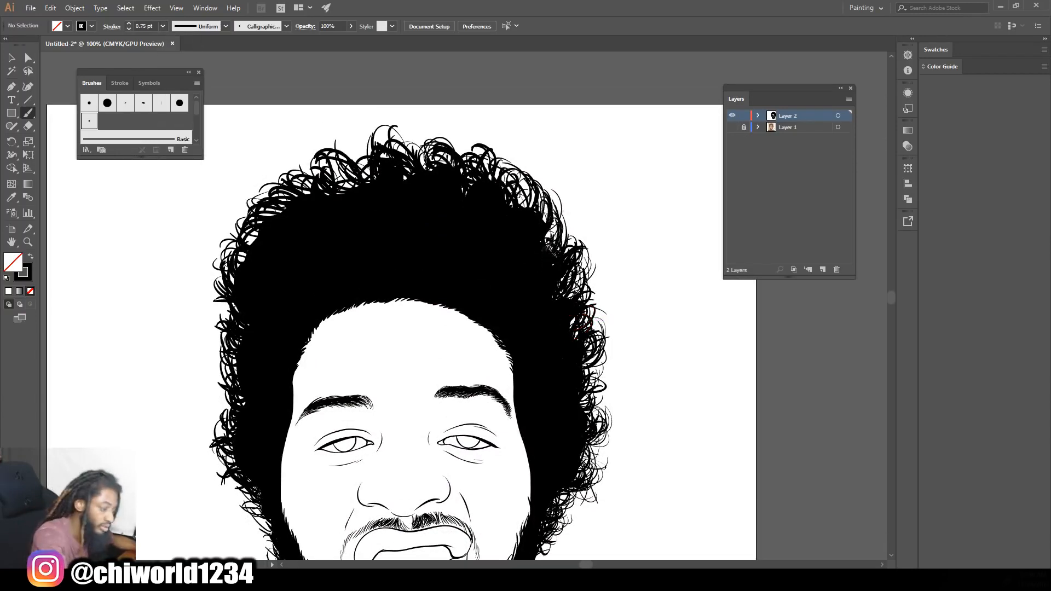
Paint more 0.75 pt curls along the upper edge of the hair and its upper side edges
{"action": "left_click_drag", "start_coordinate": [387, 177], "coordinate": [339, 192]}
{"action": "left_click_drag", "start_coordinate": [281, 216], "coordinate": [258, 242]}
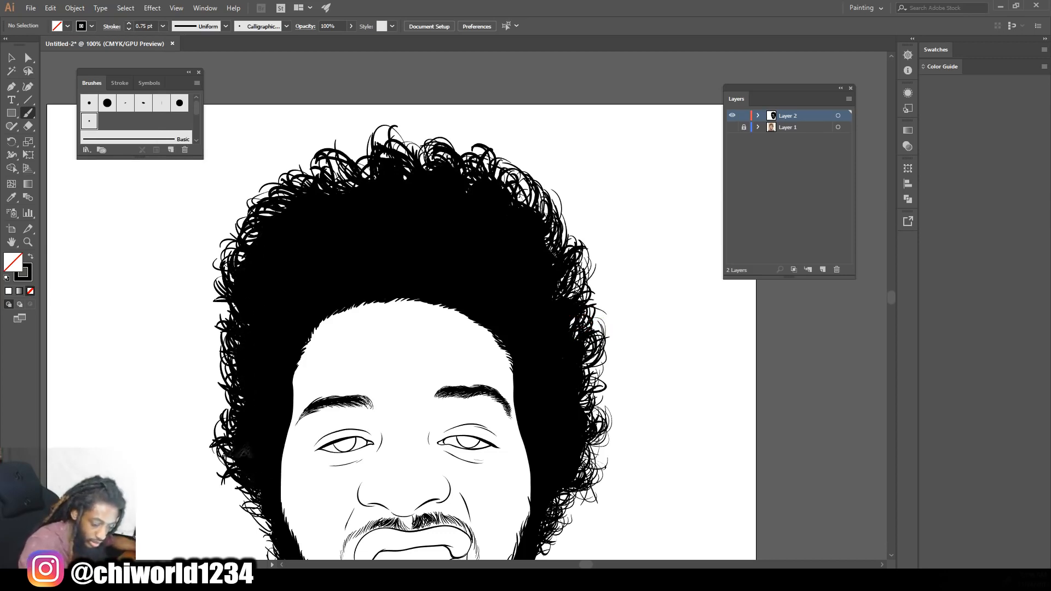
{"action": "scroll", "coordinate": [549, 453], "scroll_direction": "down", "scroll_amount": 2}
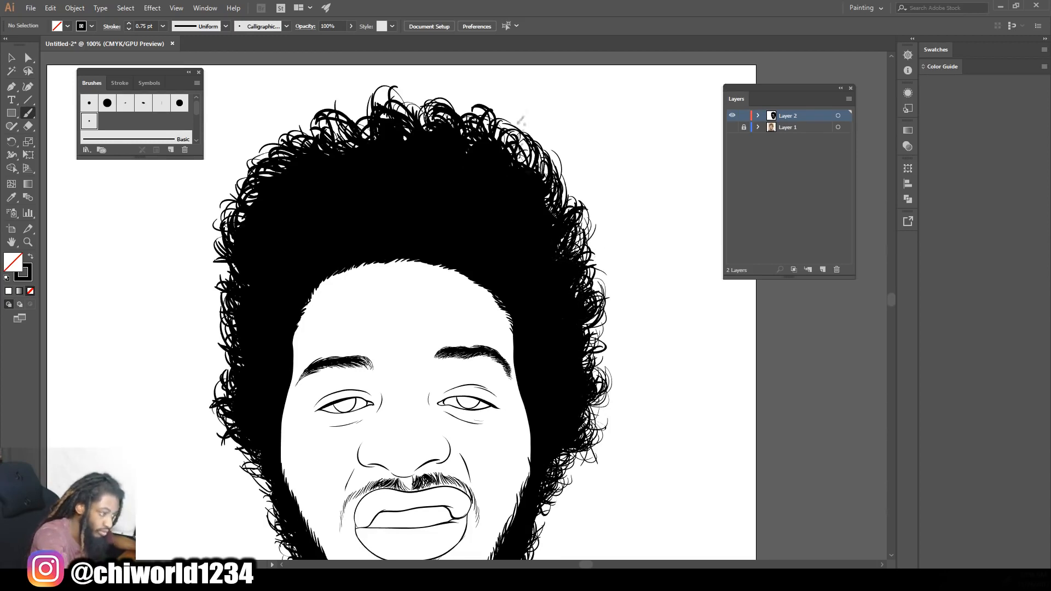
{"action": "left_click_drag", "start_coordinate": [551, 213], "coordinate": [546, 174]}
{"action": "left_click_drag", "start_coordinate": [463, 148], "coordinate": [417, 132]}
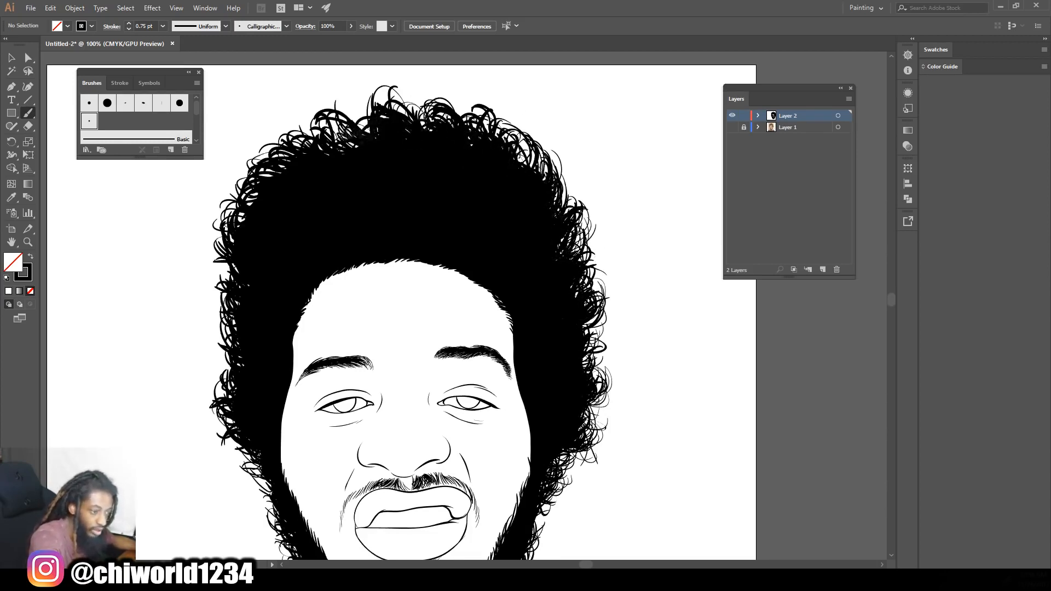
{"action": "left_click_drag", "start_coordinate": [344, 153], "coordinate": [364, 116]}
{"action": "key", "text": "ctrl+minus"}
{"action": "key", "text": "ctrl+minus"}
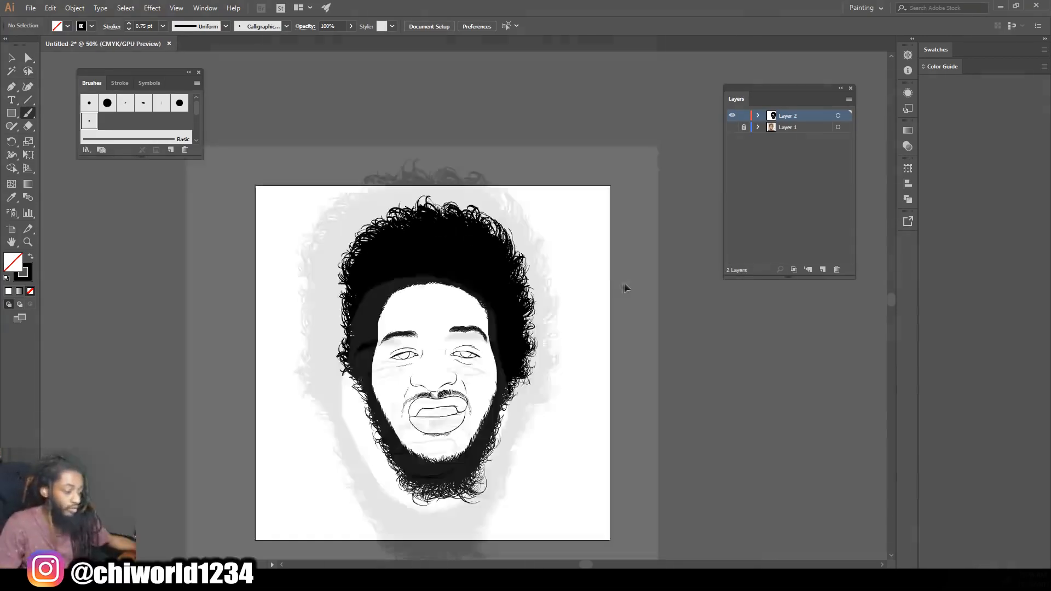
Show the photo on Layer 1 and paint short lash strokes at the outer corners of both eyes with a 0.5 pt stroke
{"action": "key", "text": "ctrl+equal"}
{"action": "key", "text": "ctrl+equal"}
{"action": "scroll", "coordinate": [591, 285], "scroll_direction": "down", "scroll_amount": 1}
{"action": "key", "text": "ctrl+equal"}
{"action": "key", "text": "ctrl+equal"}
{"action": "left_click", "coordinate": [732, 127]}
{"action": "key", "text": "ctrl+equal"}
{"action": "key", "text": "ctrl+equal"}
{"action": "scroll", "coordinate": [616, 300], "scroll_direction": "down", "scroll_amount": 3}
{"action": "scroll", "coordinate": [615, 303], "scroll_direction": "left", "scroll_amount": 3}
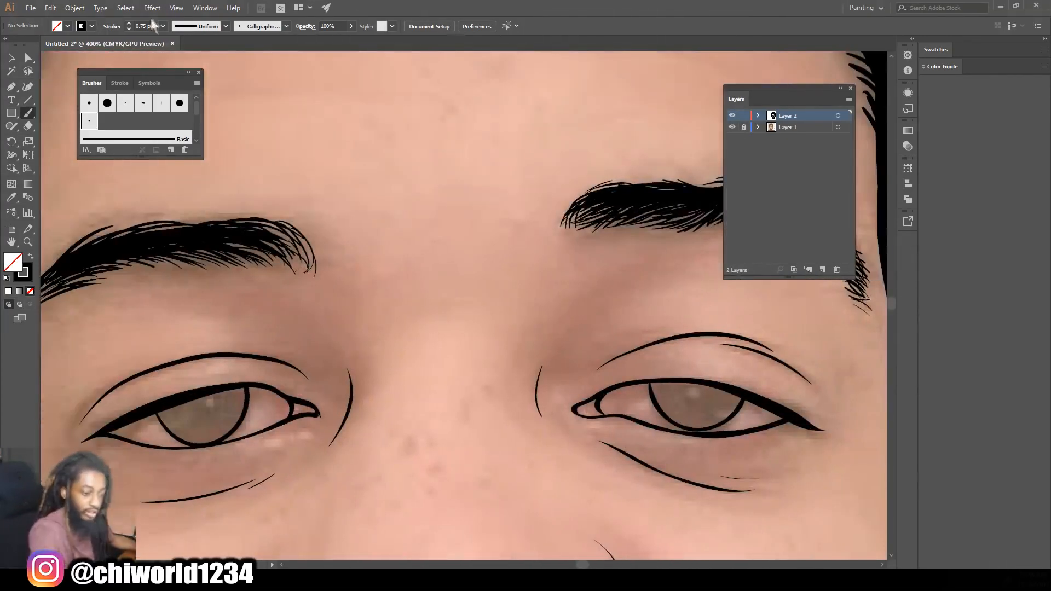
{"action": "left_click_drag", "start_coordinate": [137, 416], "coordinate": [130, 434]}
{"action": "mouse_move", "coordinate": [149, 411]}
{"action": "left_mouse_down"}
{"action": "mouse_move", "coordinate": [136, 430]}
{"action": "mouse_move", "coordinate": [150, 427]}
{"action": "left_mouse_up"}
{"action": "left_click_drag", "start_coordinate": [180, 404], "coordinate": [169, 411]}
{"action": "left_click_drag", "start_coordinate": [780, 419], "coordinate": [804, 432]}
{"action": "mouse_move", "coordinate": [755, 404]}
{"action": "left_mouse_down"}
{"action": "mouse_move", "coordinate": [779, 421]}
{"action": "mouse_move", "coordinate": [765, 419]}
{"action": "left_mouse_up"}
{"action": "left_click", "coordinate": [163, 25]}
{"action": "left_click", "coordinate": [181, 49]}
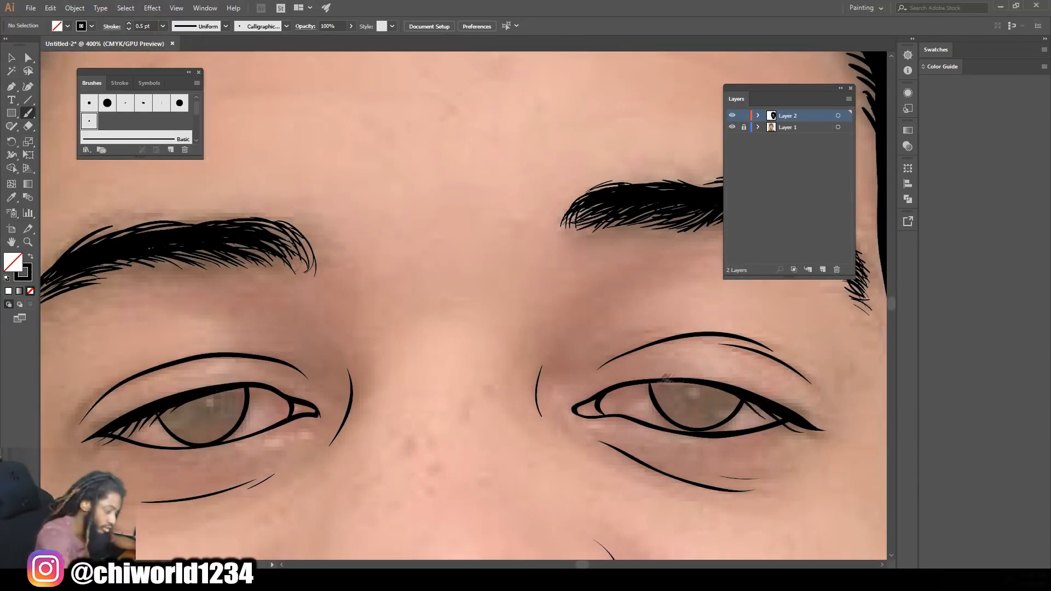
Set the stroke to 1 pt and paint solid black pupils in the irises of both eyes
{"action": "left_click", "coordinate": [162, 26]}
{"action": "left_click", "coordinate": [180, 75]}
{"action": "left_click_drag", "start_coordinate": [672, 383], "coordinate": [717, 402]}
{"action": "mouse_move", "coordinate": [176, 399]}
{"action": "left_mouse_down"}
{"action": "mouse_move", "coordinate": [191, 416]}
{"action": "mouse_move", "coordinate": [224, 390]}
{"action": "mouse_move", "coordinate": [222, 418]}
{"action": "left_mouse_up"}
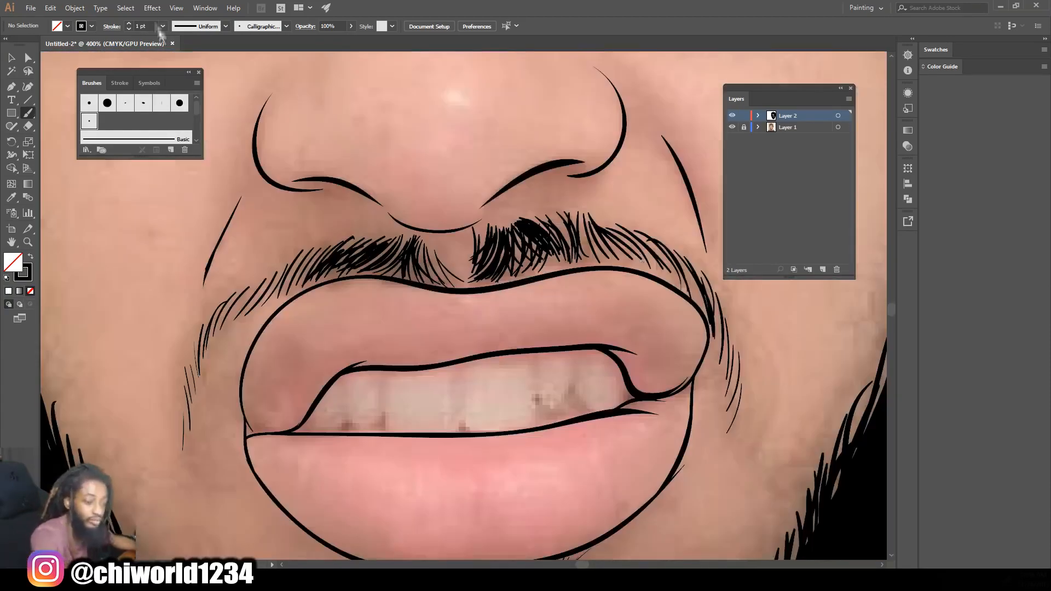
Set the stroke to 0.75 pt and outline the teeth inside the mouth, checking the line art with the photo on Layer 1 hidden
{"action": "left_click", "coordinate": [162, 26]}
{"action": "mouse_move", "coordinate": [600, 413]}
{"action": "left_mouse_down"}
{"action": "mouse_move", "coordinate": [578, 392]}
{"action": "mouse_move", "coordinate": [533, 428]}
{"action": "left_mouse_up"}
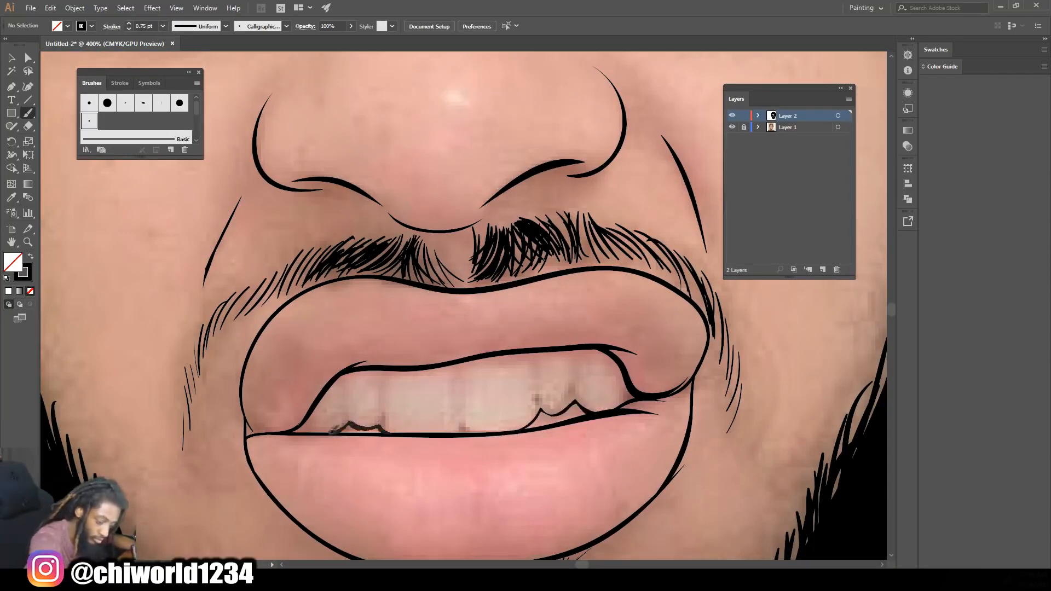
{"action": "key", "text": "ctrl+minus"}
{"action": "key", "text": "ctrl+minus"}
{"action": "key", "text": "ctrl+minus"}
{"action": "key", "text": "ctrl+minus"}
{"action": "left_click", "coordinate": [732, 127]}
{"action": "left_click", "coordinate": [732, 127]}
{"action": "key", "text": "ctrl+plus"}
{"action": "key", "text": "ctrl+plus"}
{"action": "key", "text": "ctrl+plus"}
{"action": "key", "text": "ctrl+plus"}
{"action": "mouse_move", "coordinate": [602, 349]}
{"action": "left_mouse_down"}
{"action": "mouse_move", "coordinate": [578, 365]}
{"action": "mouse_move", "coordinate": [526, 356]}
{"action": "left_mouse_up"}
{"action": "key", "text": "ctrl+minus"}
{"action": "key", "text": "ctrl+minus"}
{"action": "key", "text": "ctrl+minus"}
{"action": "key", "text": "ctrl+minus"}
{"action": "key", "text": "ctrl+plus"}
{"action": "left_click", "coordinate": [732, 127]}
{"action": "left_click", "coordinate": [732, 127]}
Try painting both sides of the neck from the beard down to the collar with a 1 pt stroke
{"action": "scroll", "coordinate": [617, 272], "scroll_direction": "down", "scroll_amount": 3}
{"action": "mouse_move", "coordinate": [613, 328]}
{"action": "left_mouse_down"}
{"action": "mouse_move", "coordinate": [692, 411]}
{"action": "mouse_move", "coordinate": [689, 420]}
{"action": "left_mouse_up"}
{"action": "key", "text": "ctrl+z"}
{"action": "left_click", "coordinate": [162, 26]}
{"action": "left_click", "coordinate": [175, 75]}
{"action": "left_click_drag", "start_coordinate": [284, 439], "coordinate": [328, 340]}
{"action": "mouse_move", "coordinate": [655, 452]}
{"action": "left_mouse_down"}
{"action": "mouse_move", "coordinate": [663, 394]}
{"action": "mouse_move", "coordinate": [609, 310]}
{"action": "left_mouse_up"}
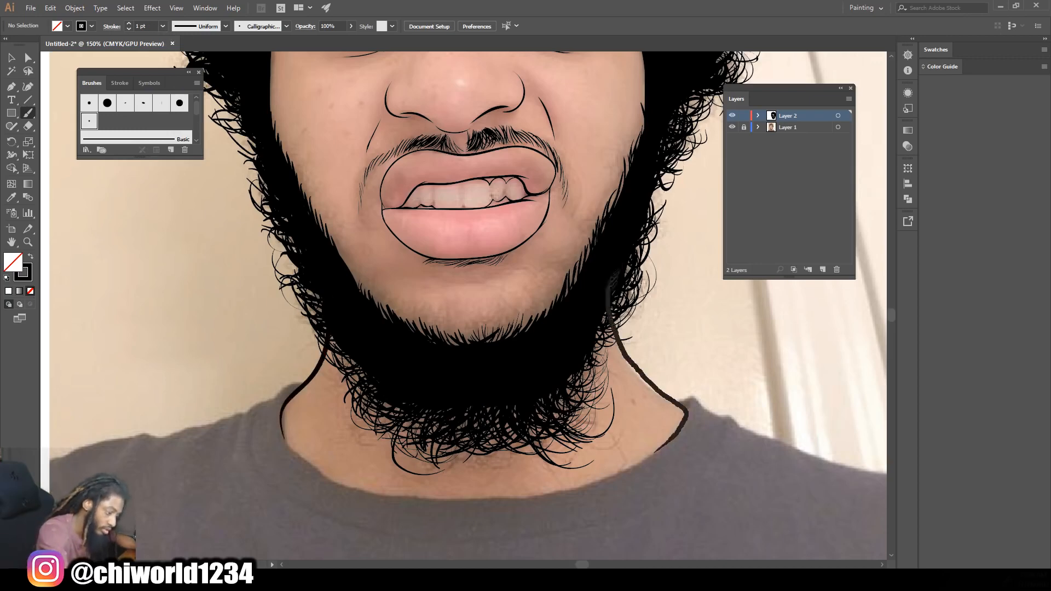
Try closing the base of the neck with a 1 pt dripping outline along the shirt collar
{"action": "scroll", "coordinate": [624, 328], "scroll_direction": "down", "scroll_amount": 5}
{"action": "mouse_move", "coordinate": [679, 366]}
{"action": "left_mouse_down"}
{"action": "mouse_move", "coordinate": [614, 410]}
{"action": "mouse_move", "coordinate": [591, 457]}
{"action": "mouse_move", "coordinate": [576, 428]}
{"action": "mouse_move", "coordinate": [552, 484]}
{"action": "mouse_move", "coordinate": [542, 436]}
{"action": "left_mouse_up"}
{"action": "mouse_move", "coordinate": [538, 433]}
{"action": "left_mouse_down"}
{"action": "mouse_move", "coordinate": [390, 425]}
{"action": "mouse_move", "coordinate": [341, 435]}
{"action": "mouse_move", "coordinate": [326, 469]}
{"action": "mouse_move", "coordinate": [324, 406]}
{"action": "mouse_move", "coordinate": [279, 351]}
{"action": "left_mouse_up"}
{"action": "left_click_drag", "start_coordinate": [542, 438], "coordinate": [500, 420]}
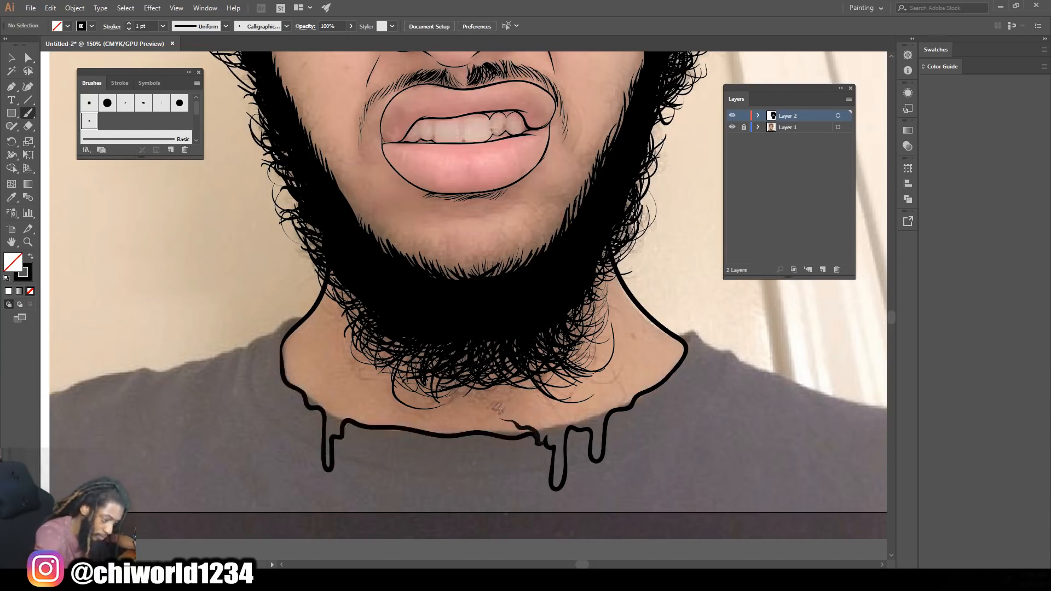
{"action": "left_click_drag", "start_coordinate": [388, 414], "coordinate": [344, 425]}
{"action": "mouse_move", "coordinate": [319, 385]}
{"action": "left_mouse_down"}
{"action": "mouse_move", "coordinate": [324, 347]}
{"action": "mouse_move", "coordinate": [291, 334]}
{"action": "left_mouse_up"}
{"action": "key", "text": "ctrl+minus"}
{"action": "key", "text": "ctrl+minus"}
{"action": "scroll", "coordinate": [463, 305], "scroll_direction": "up", "scroll_amount": 3}
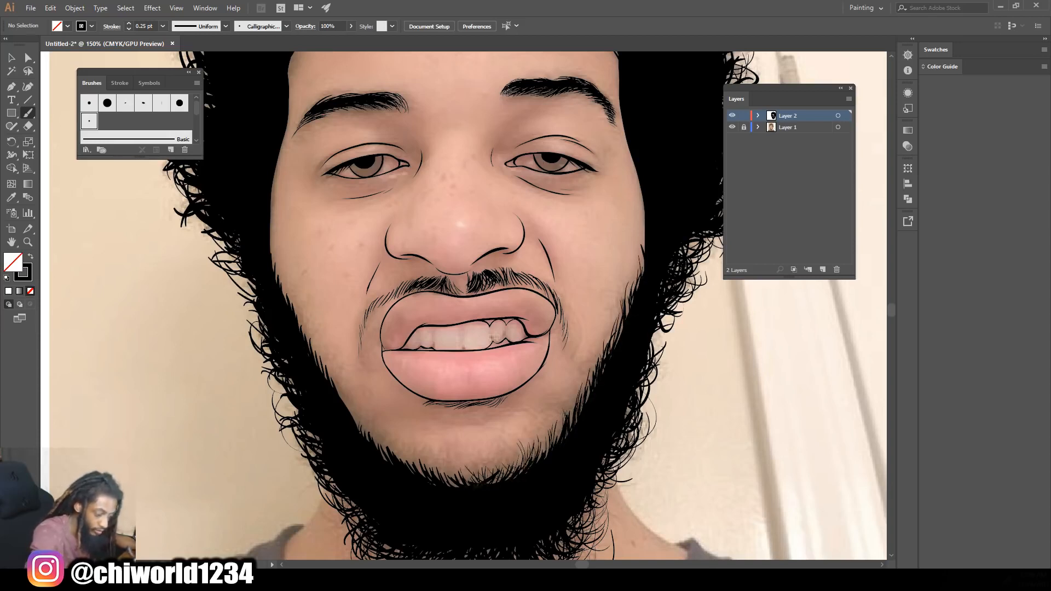
Paint fine 0.25 pt hairs along the beard's inner edge from the chin up the left-hand cheek
{"action": "left_click_drag", "start_coordinate": [420, 471], "coordinate": [412, 446]}
{"action": "left_click_drag", "start_coordinate": [409, 467], "coordinate": [396, 442]}
{"action": "left_click_drag", "start_coordinate": [388, 457], "coordinate": [345, 390]}
{"action": "left_click_drag", "start_coordinate": [346, 403], "coordinate": [323, 359]}
{"action": "left_click_drag", "start_coordinate": [319, 365], "coordinate": [310, 330]}
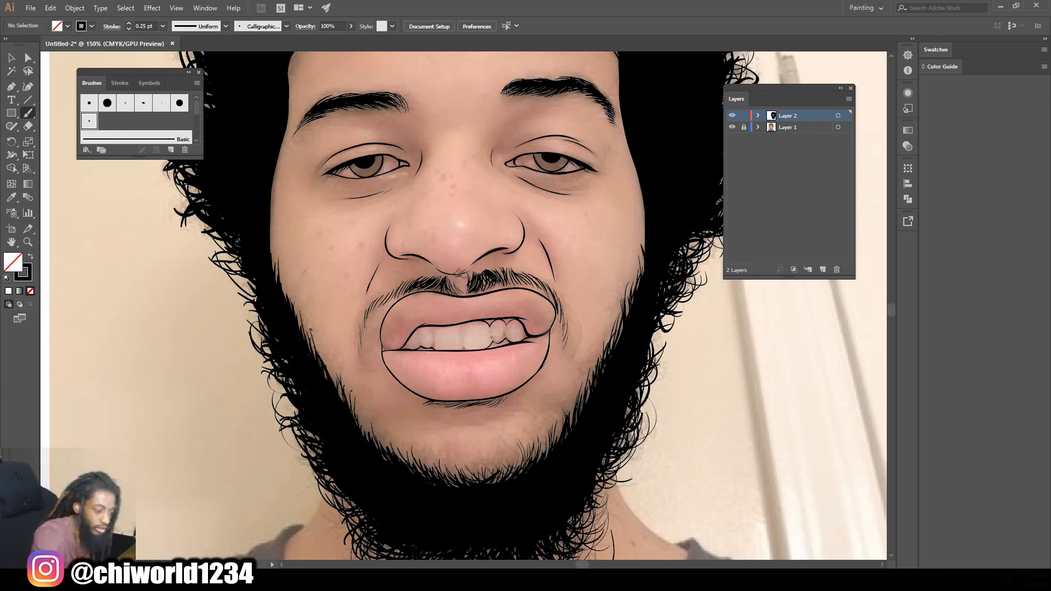
Thicken the moustache and its drooping ends with fine 0.25 pt hairs, and add a few hairs below the lip and on the right-hand cheek
{"action": "left_click_drag", "start_coordinate": [492, 290], "coordinate": [486, 269]}
{"action": "left_click_drag", "start_coordinate": [509, 284], "coordinate": [499, 268]}
{"action": "left_click_drag", "start_coordinate": [564, 316], "coordinate": [573, 350]}
{"action": "left_click_drag", "start_coordinate": [575, 328], "coordinate": [568, 358]}
{"action": "left_click_drag", "start_coordinate": [560, 301], "coordinate": [569, 339]}
{"action": "mouse_move", "coordinate": [547, 282]}
{"action": "left_mouse_down"}
{"action": "mouse_move", "coordinate": [563, 318]}
{"action": "mouse_move", "coordinate": [534, 275]}
{"action": "left_mouse_up"}
{"action": "left_click_drag", "start_coordinate": [530, 284], "coordinate": [516, 267]}
{"action": "left_click_drag", "start_coordinate": [375, 312], "coordinate": [417, 272]}
{"action": "left_click_drag", "start_coordinate": [361, 341], "coordinate": [381, 293]}
{"action": "left_click_drag", "start_coordinate": [357, 360], "coordinate": [362, 322]}
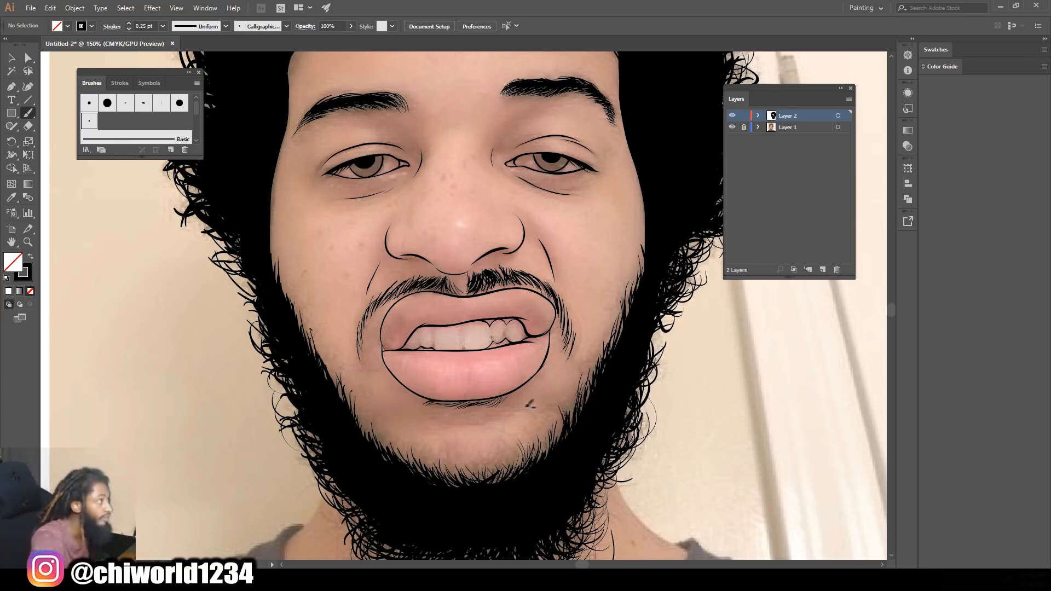
{"action": "left_click_drag", "start_coordinate": [577, 366], "coordinate": [575, 330]}
{"action": "left_click_drag", "start_coordinate": [590, 353], "coordinate": [599, 340]}
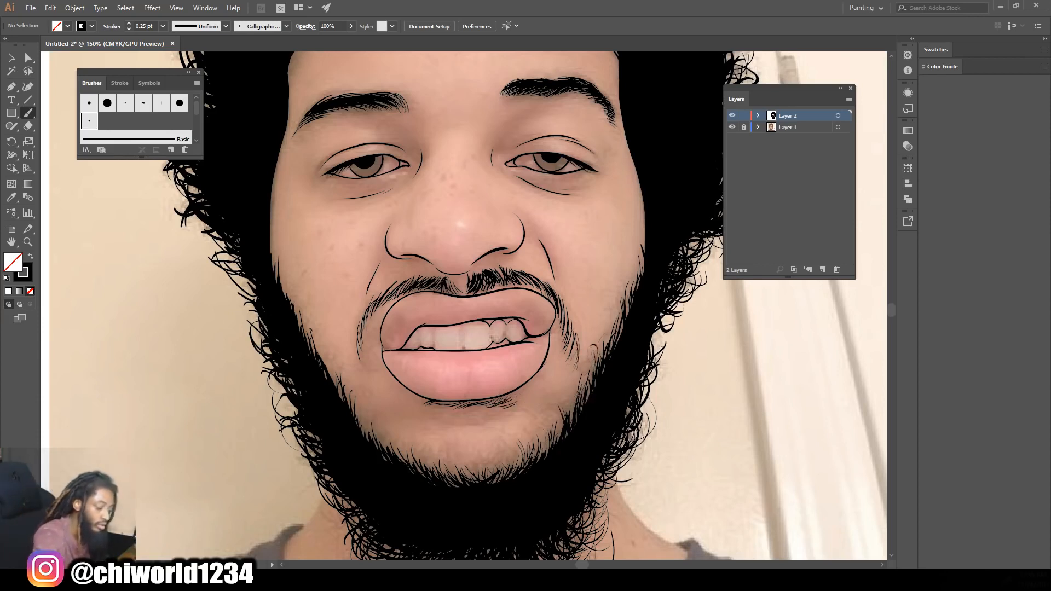
Paint more fine hairs along the beard's inner edge on both cheeks and hide the photo on Layer 1
{"action": "key", "text": "z"}
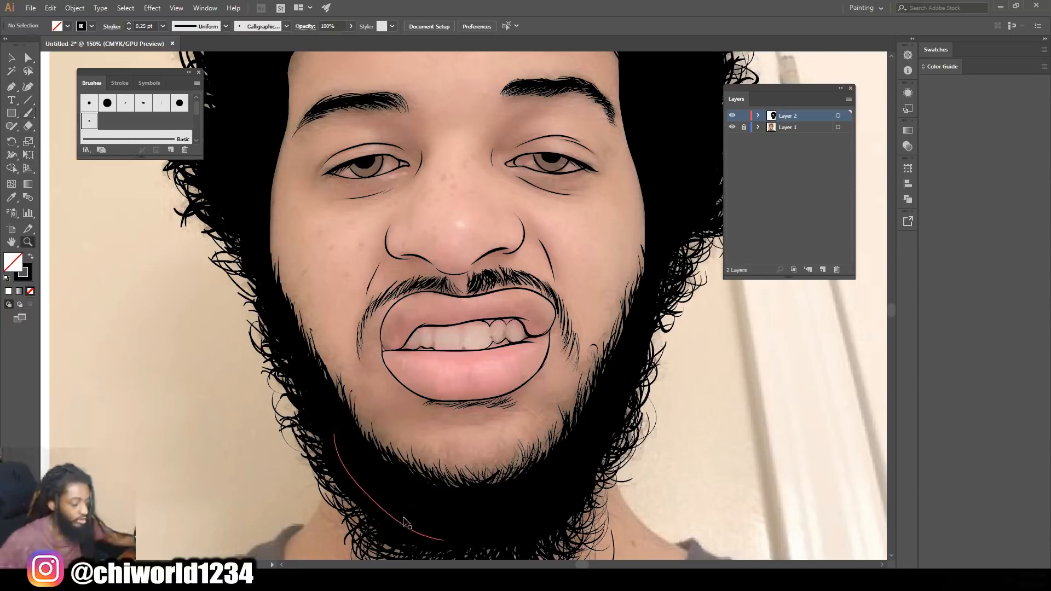
{"action": "key", "text": "b"}
{"action": "left_click_drag", "start_coordinate": [341, 394], "coordinate": [312, 325]}
{"action": "scroll", "coordinate": [460, 398], "scroll_direction": "down", "scroll_amount": 2}
{"action": "scroll", "coordinate": [447, 240], "scroll_direction": "up", "scroll_amount": 3}
{"action": "left_click_drag", "start_coordinate": [602, 337], "coordinate": [566, 297]}
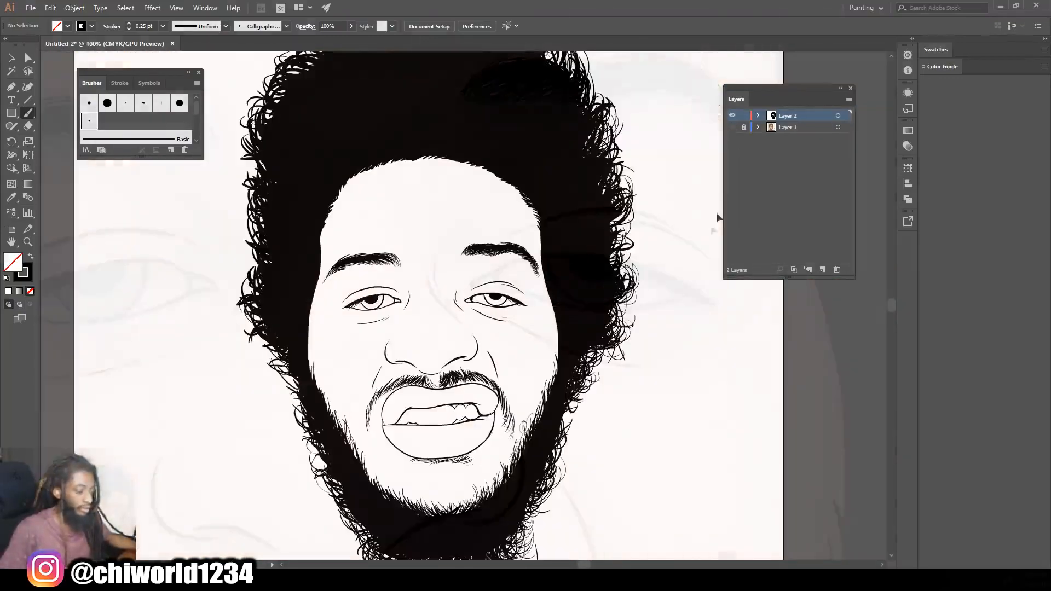
{"action": "key", "text": "ctrl+minus"}
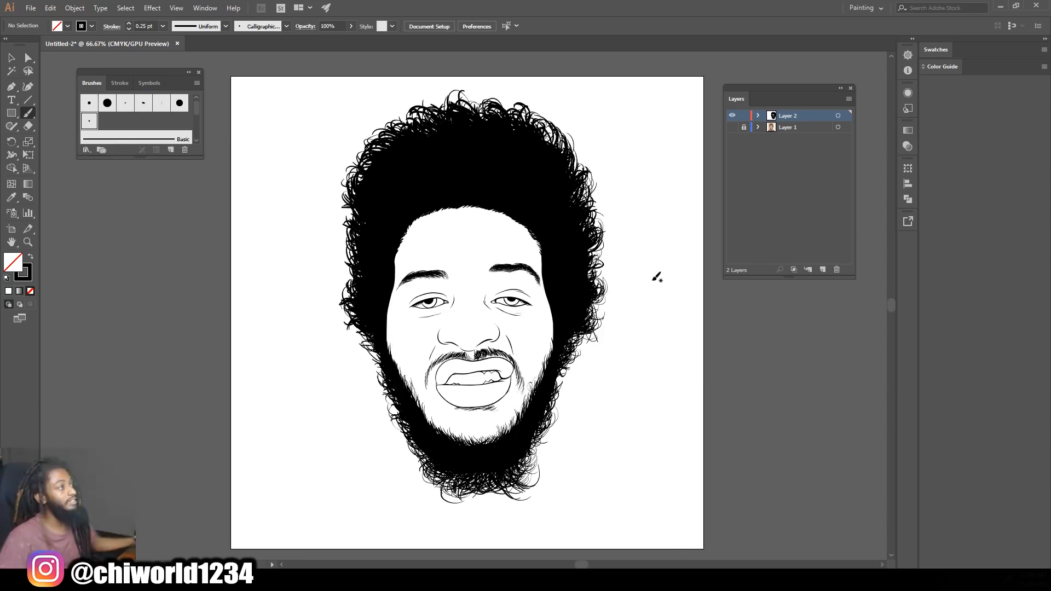
Show the photo on Layer 1 and paint short 0.25 pt contour lines on the sides of the nose and beside the right-hand eye's inner corner
{"action": "left_click", "coordinate": [733, 127]}
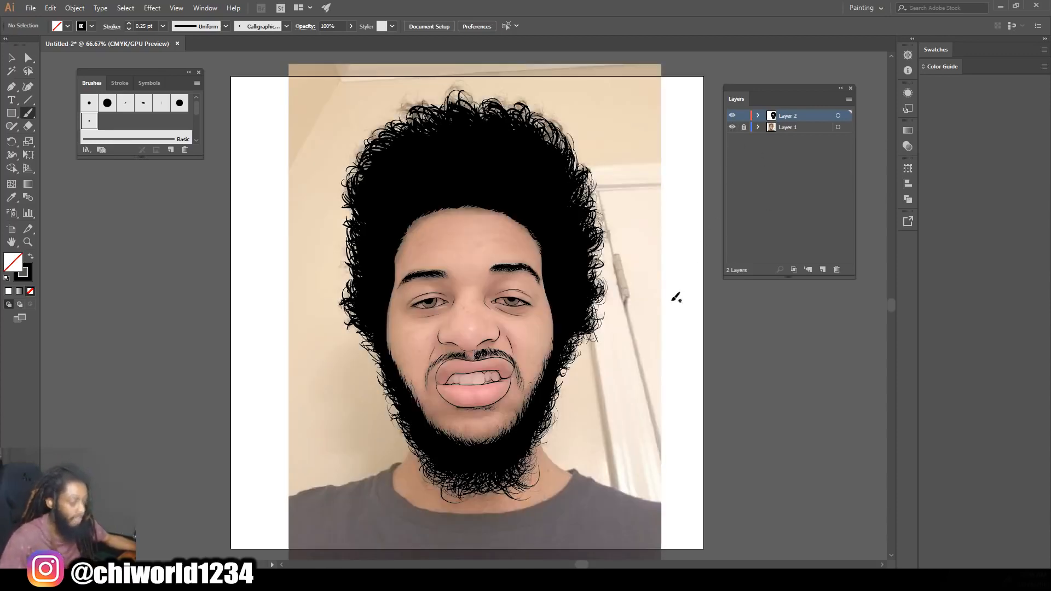
{"action": "key", "text": "ctrl+plus"}
{"action": "key", "text": "ctrl+plus"}
{"action": "key", "text": "ctrl+plus"}
{"action": "key", "text": "ctrl+plus"}
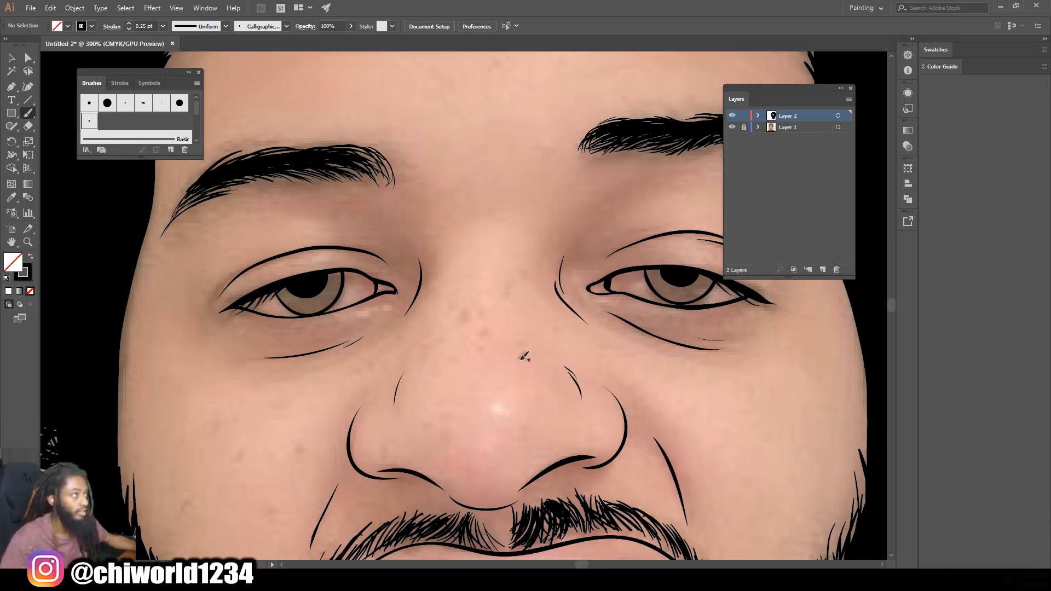
{"action": "key", "text": "ctrl+minus"}
{"action": "key", "text": "ctrl+minus"}
{"action": "key", "text": "ctrl+plus"}
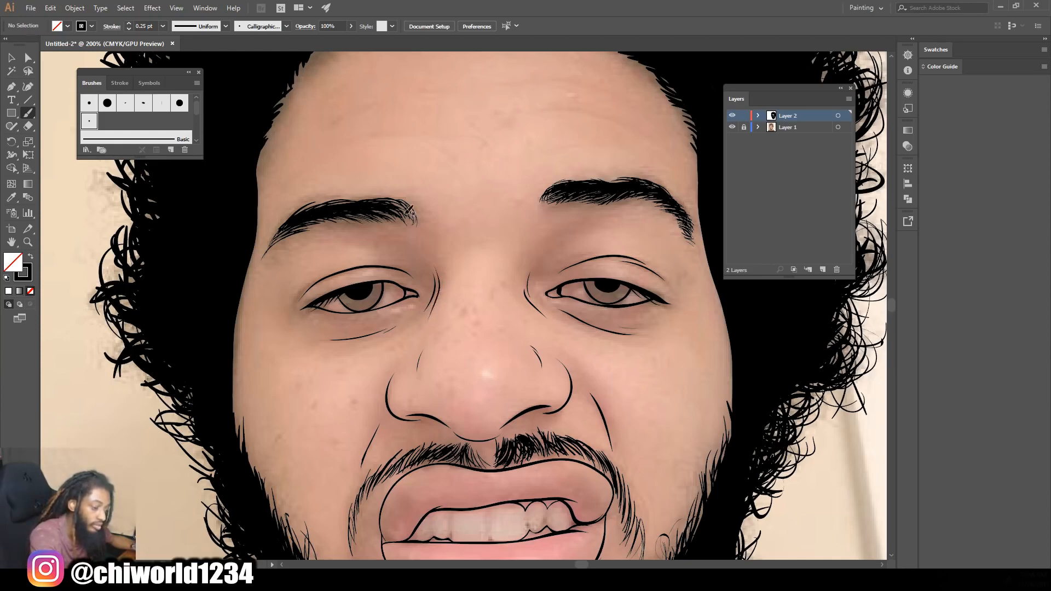
{"action": "key", "text": "ctrl+0"}
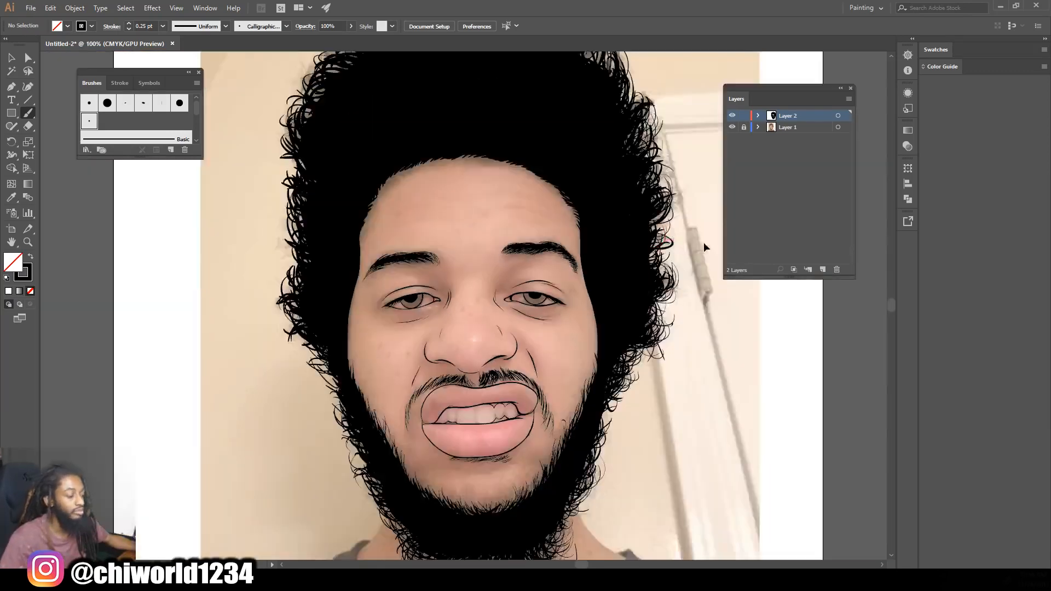
Paint two 0.25 pt wrinkle lines on the forehead above the right-hand eyebrow and hide the photo on Layer 1
{"action": "key", "text": "ctrl+plus"}
{"action": "key", "text": "ctrl+plus"}
{"action": "key", "text": "ctrl+plus"}
{"action": "scroll", "coordinate": [666, 247], "scroll_direction": "right", "scroll_amount": 1}
{"action": "scroll", "coordinate": [668, 243], "scroll_direction": "up", "scroll_amount": 2}
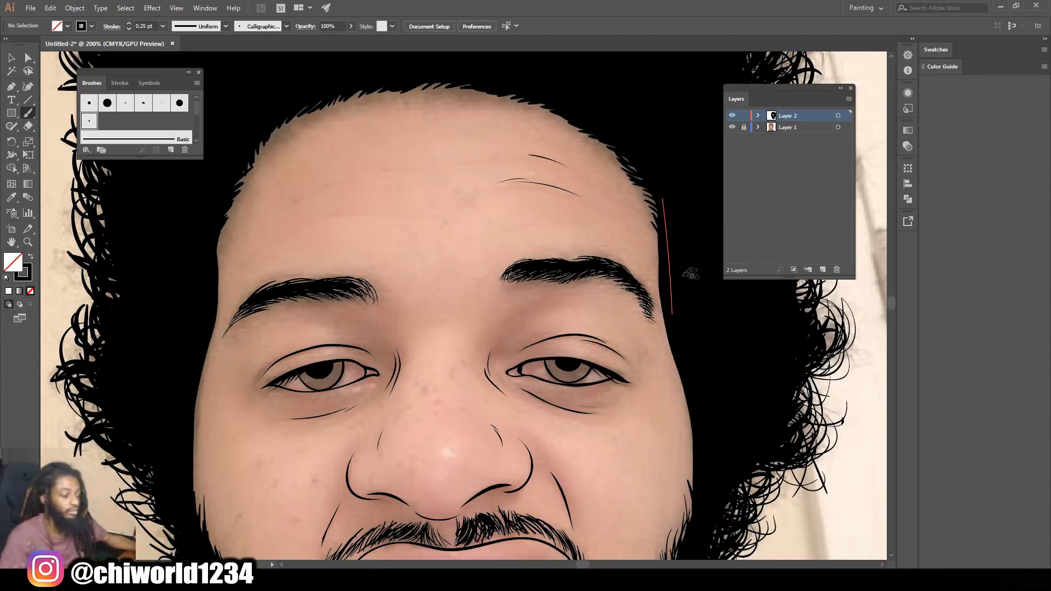
{"action": "key", "text": "ctrl+0"}
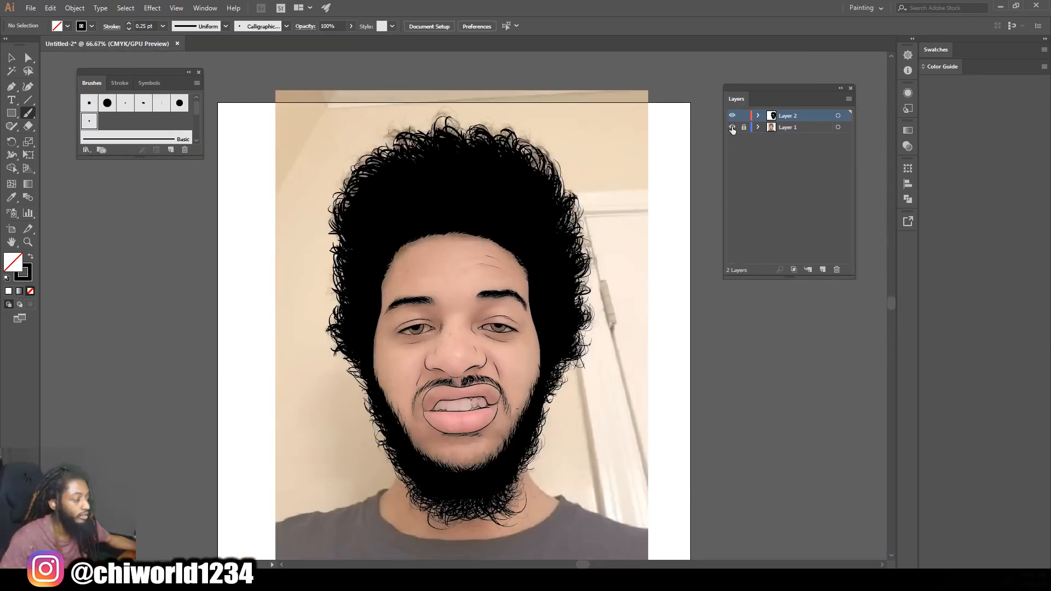
{"action": "left_click", "coordinate": [731, 127]}
{"action": "key", "text": "ctrl+plus"}
{"action": "scroll", "coordinate": [680, 251], "scroll_direction": "down", "scroll_amount": 1}
{"action": "key", "text": "ctrl+0"}
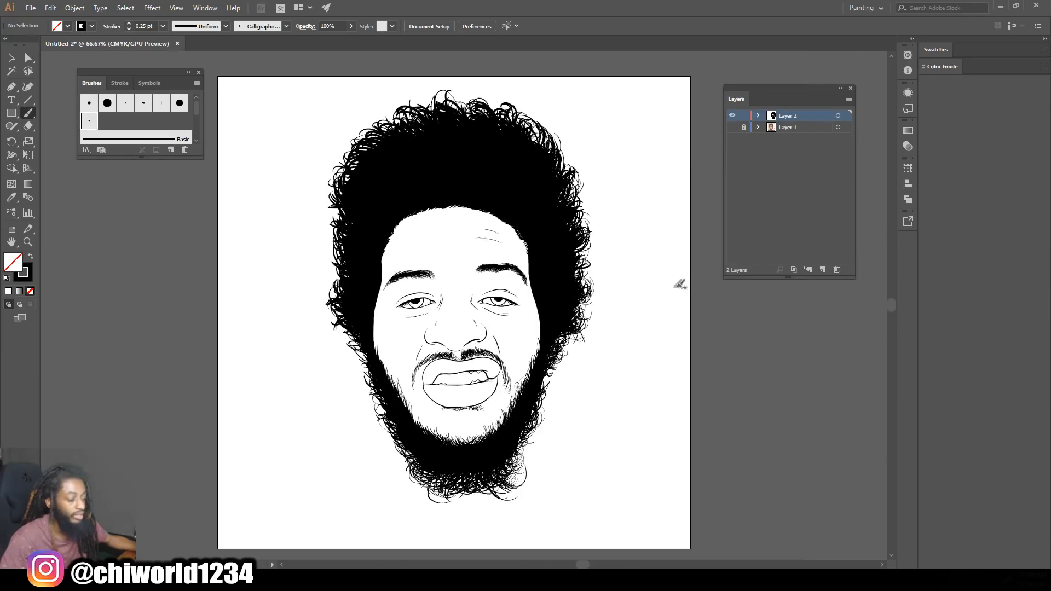
{"action": "scroll", "coordinate": [660, 285], "scroll_direction": "up", "scroll_amount": 1}
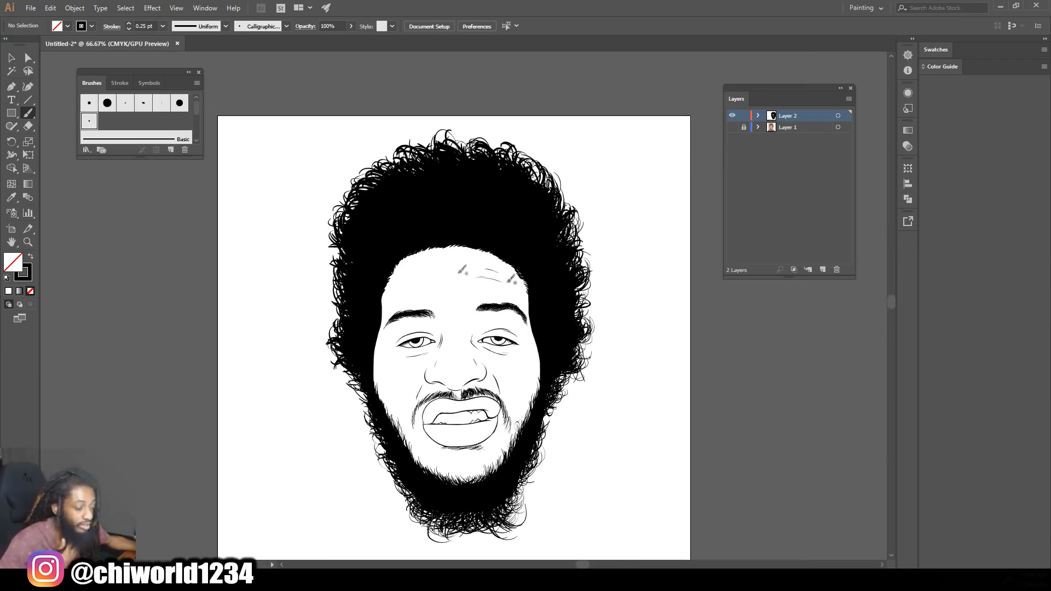
Select the entire portrait line art and expand its appearance
{"action": "left_click", "coordinate": [11, 57]}
{"action": "mouse_move", "coordinate": [362, 131]}
{"action": "left_mouse_down"}
{"action": "mouse_move", "coordinate": [614, 285]}
{"action": "mouse_move", "coordinate": [668, 495]}
{"action": "mouse_move", "coordinate": [666, 555]}
{"action": "left_mouse_up"}
{"action": "left_click", "coordinate": [75, 8]}
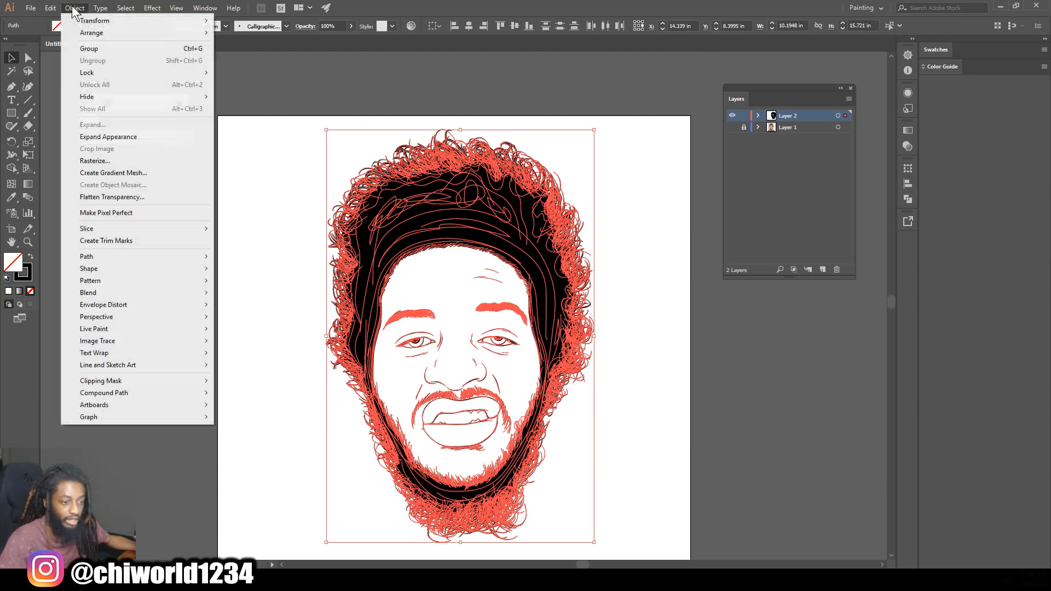
{"action": "left_click", "coordinate": [108, 138]}
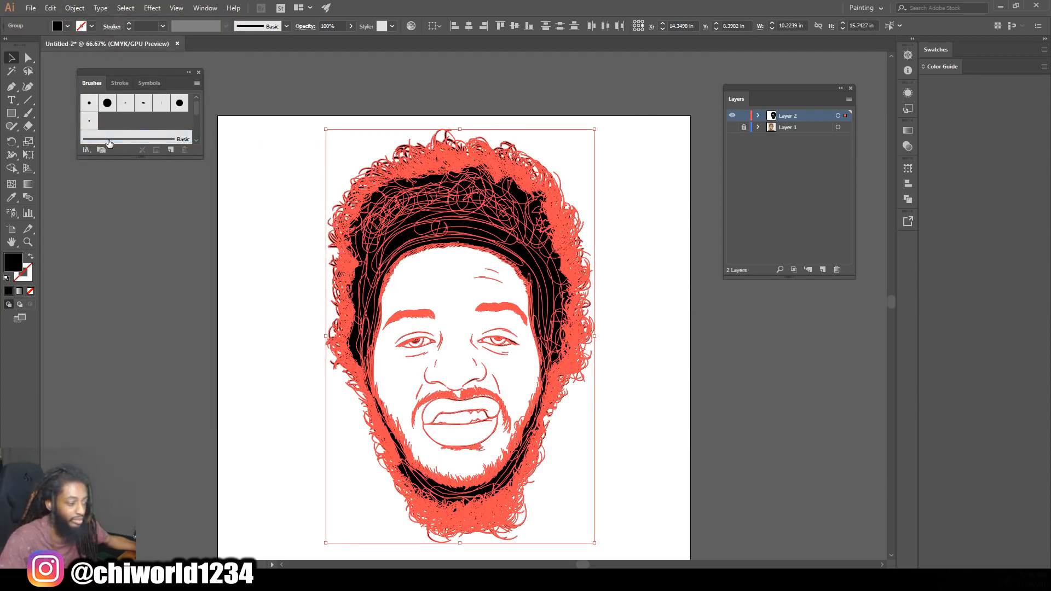
Merge the expanded artwork with the Pathfinder's Merge operation and deselect it
{"action": "left_click", "coordinate": [173, 9]}
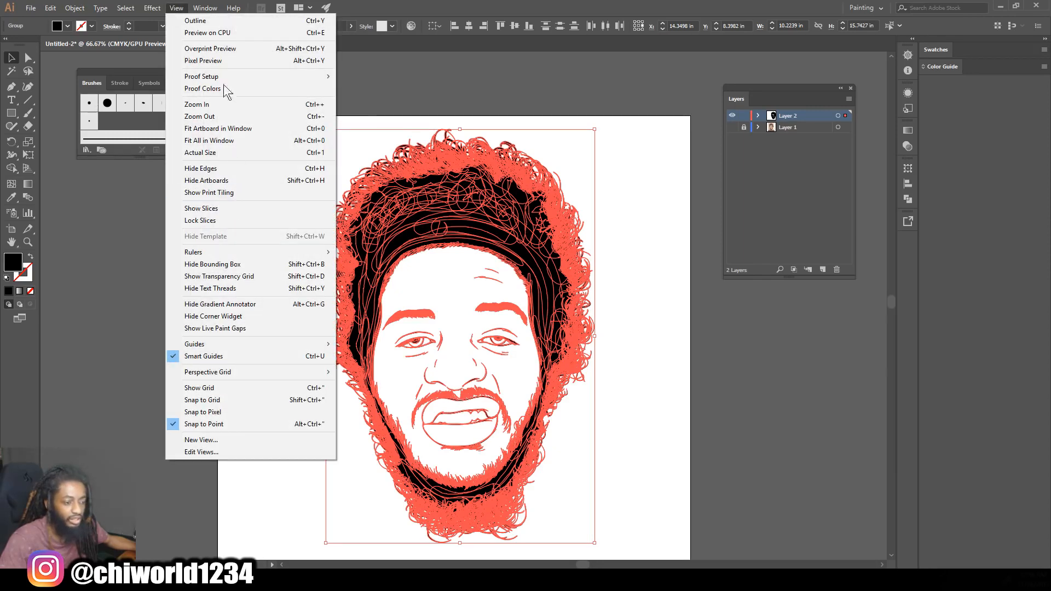
{"action": "mouse_move", "coordinate": [211, 8]}
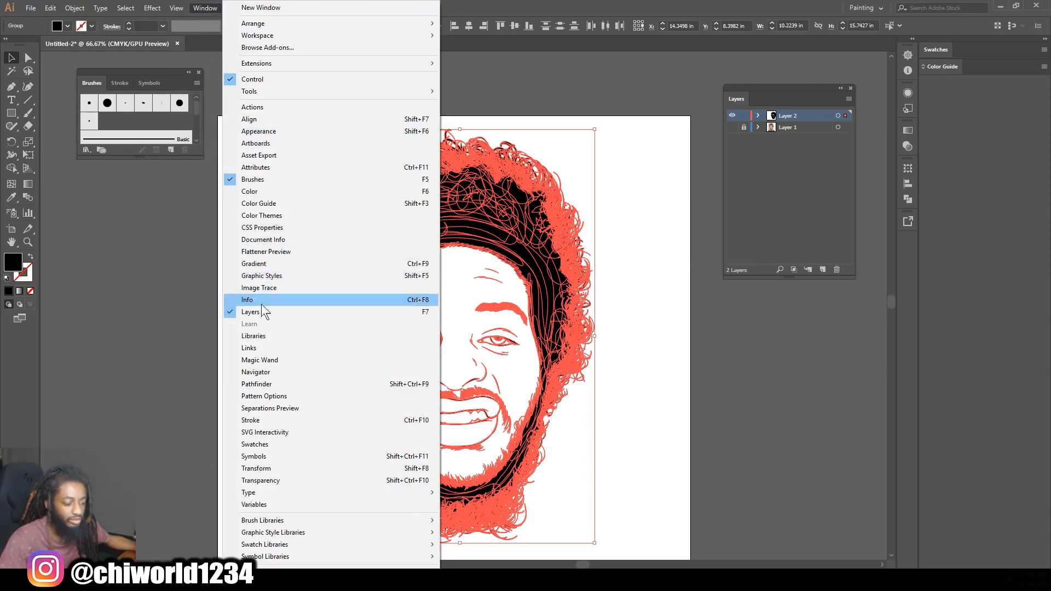
{"action": "left_click", "coordinate": [262, 384]}
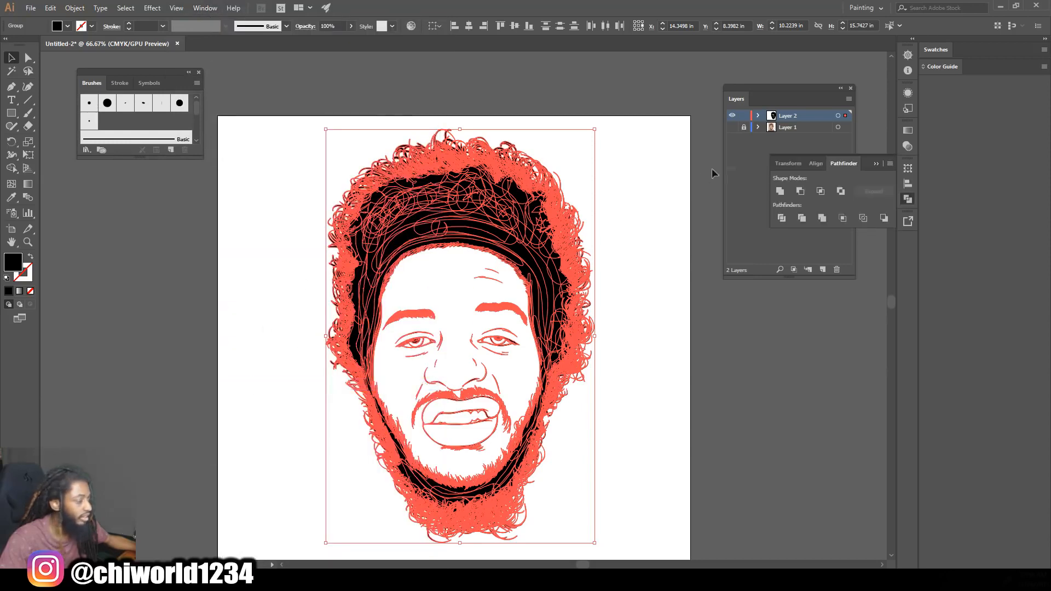
{"action": "left_click", "coordinate": [824, 217]}
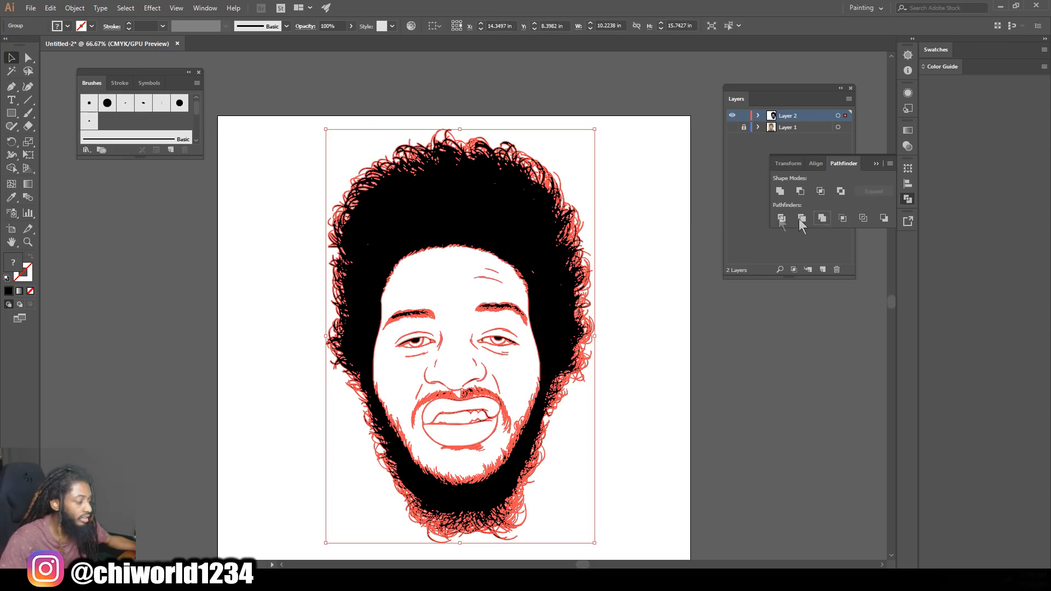
{"action": "left_click", "coordinate": [658, 146]}
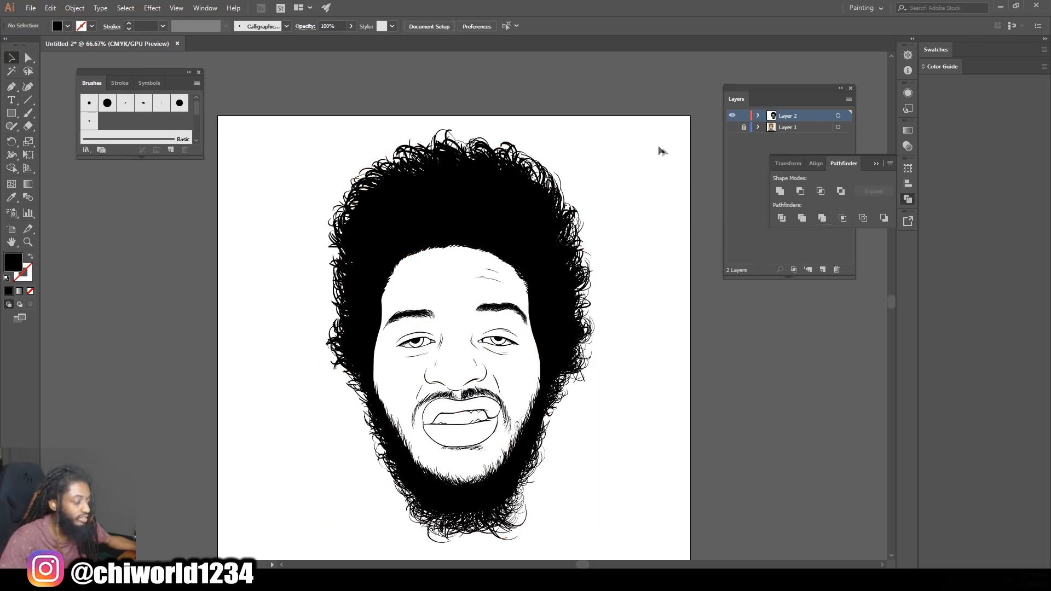
Duplicate Layer 2, lock the copy and make the original Layer 2 active
{"action": "left_click", "coordinate": [807, 85]}
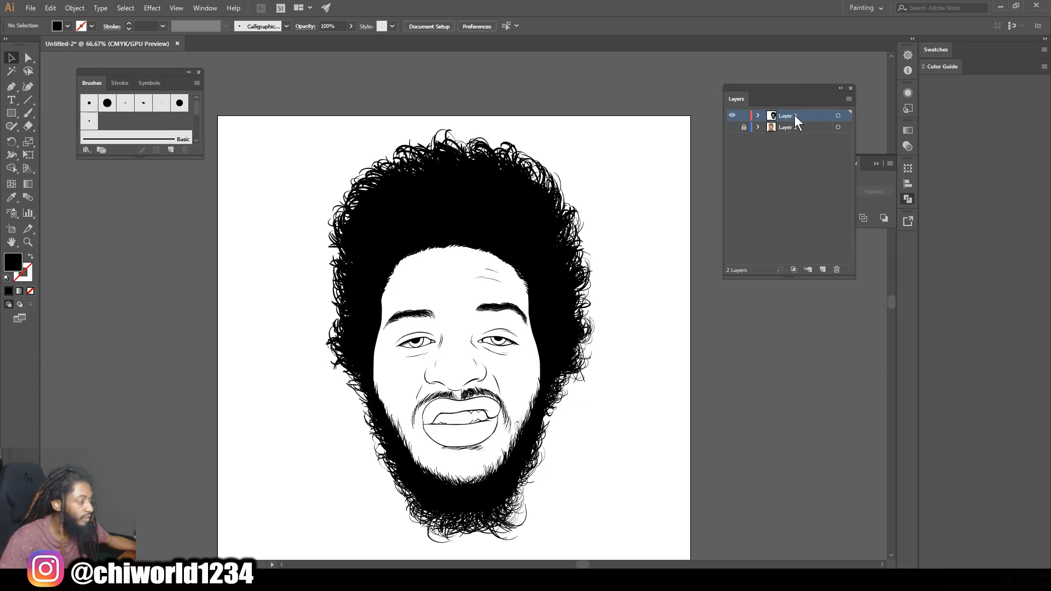
{"action": "left_click_drag", "start_coordinate": [795, 117], "coordinate": [825, 269]}
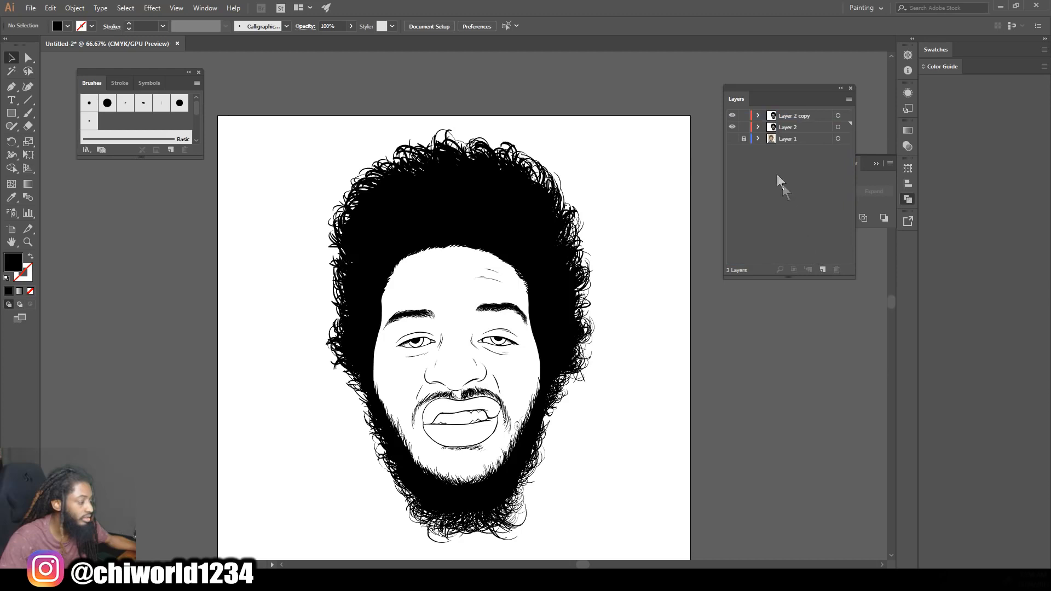
{"action": "left_click", "coordinate": [791, 127]}
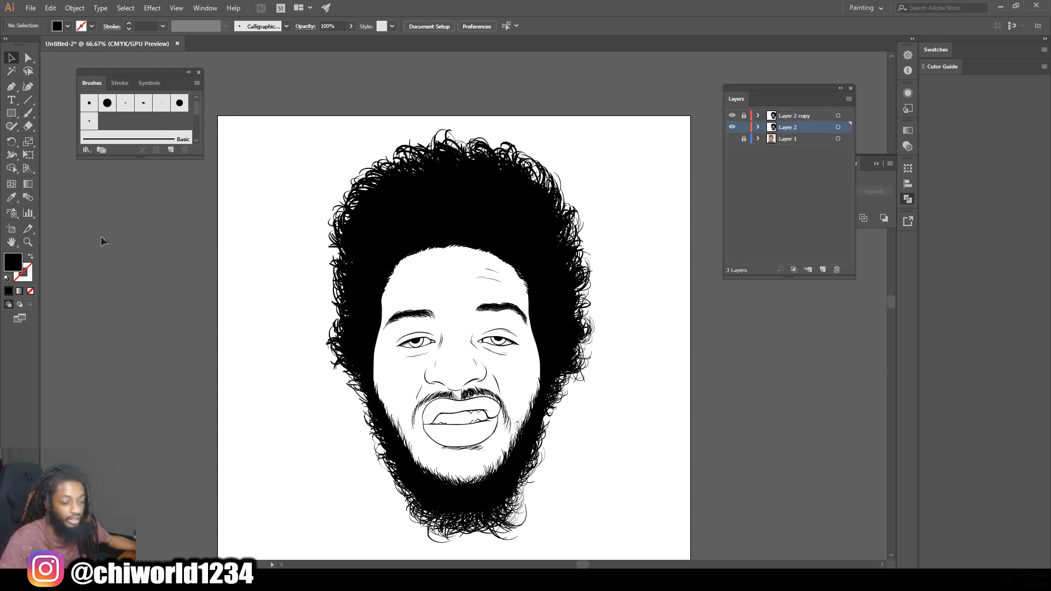
Set the fill colour to a light peach skin tone, R 244, G 187, B 130
{"action": "double_click", "coordinate": [13, 262]}
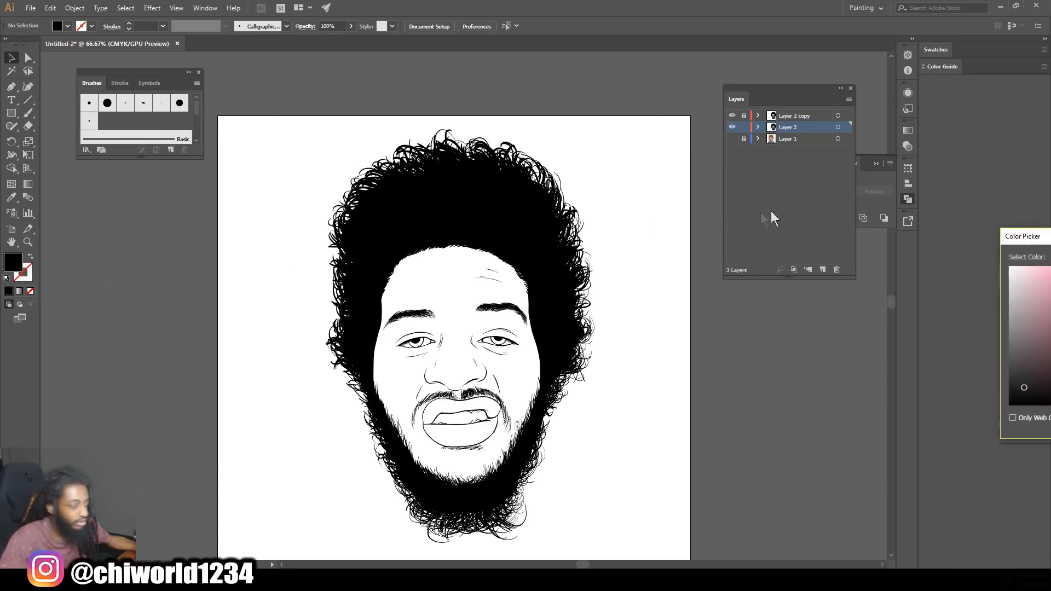
{"action": "left_click_drag", "start_coordinate": [1012, 236], "coordinate": [608, 284]}
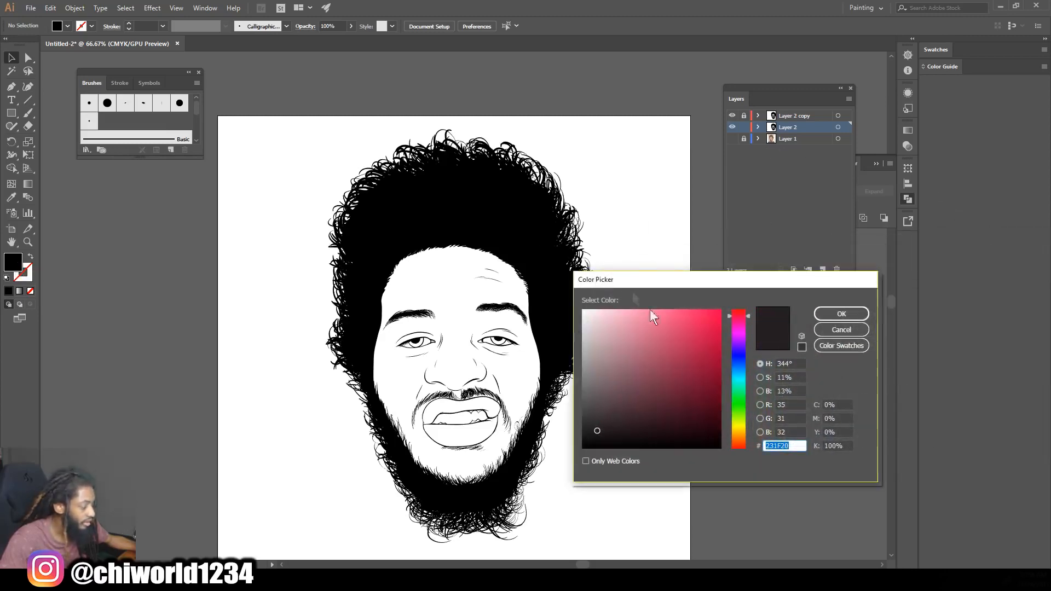
{"action": "left_click_drag", "start_coordinate": [738, 401], "coordinate": [738, 421]}
{"action": "mouse_move", "coordinate": [652, 410]}
{"action": "left_mouse_down"}
{"action": "mouse_move", "coordinate": [650, 332]}
{"action": "mouse_move", "coordinate": [621, 321]}
{"action": "left_mouse_up"}
{"action": "left_click_drag", "start_coordinate": [740, 422], "coordinate": [741, 430]}
{"action": "left_click", "coordinate": [628, 321]}
{"action": "left_click_drag", "start_coordinate": [627, 321], "coordinate": [642, 311]}
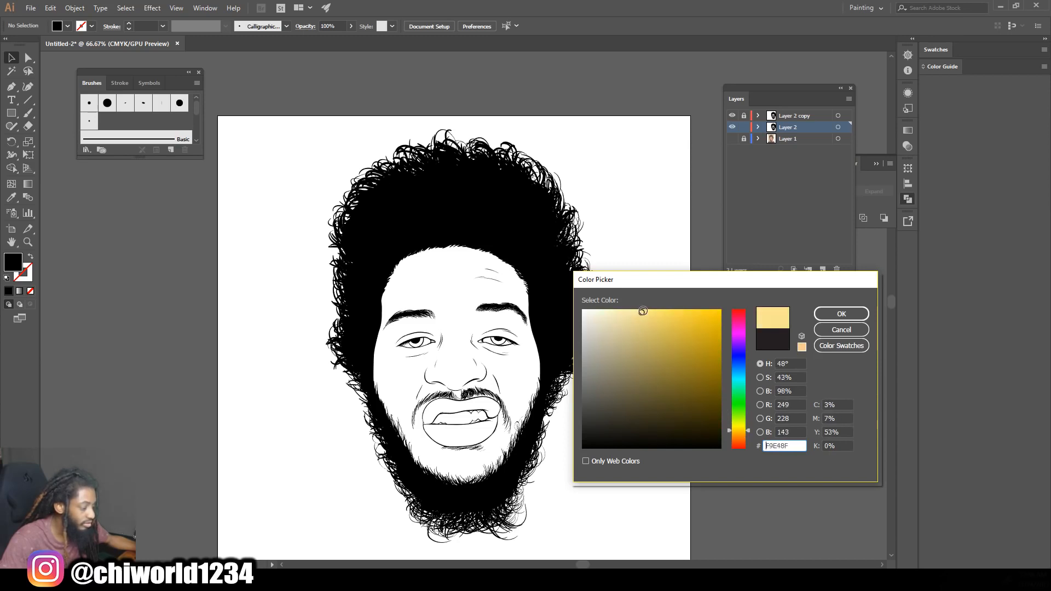
{"action": "left_click_drag", "start_coordinate": [740, 431], "coordinate": [741, 437]}
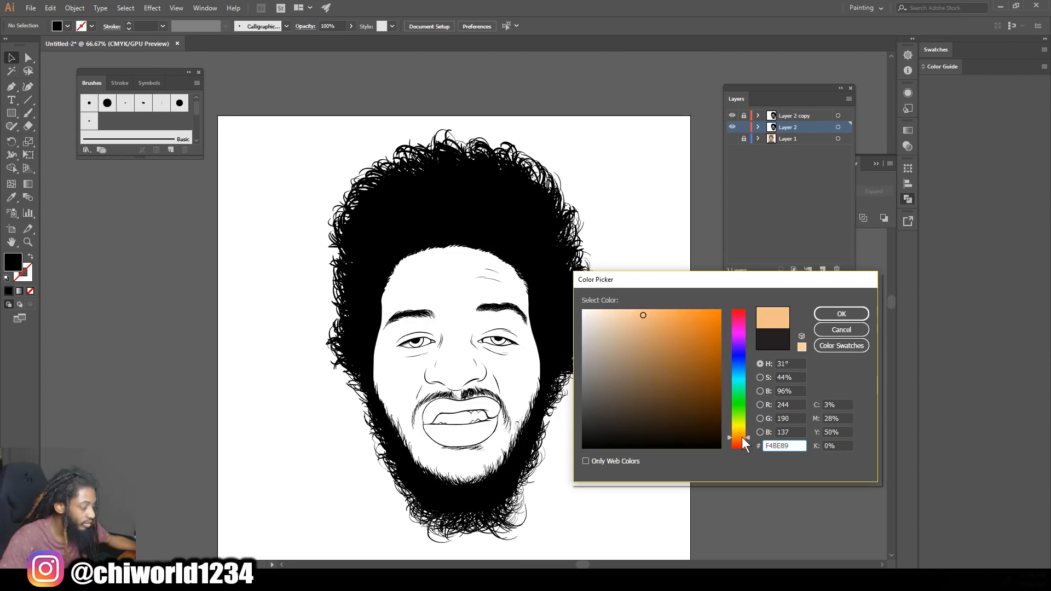
{"action": "mouse_move", "coordinate": [642, 335]}
{"action": "left_mouse_down"}
{"action": "mouse_move", "coordinate": [647, 307]}
{"action": "mouse_move", "coordinate": [657, 310]}
{"action": "mouse_move", "coordinate": [648, 314]}
{"action": "left_mouse_up"}
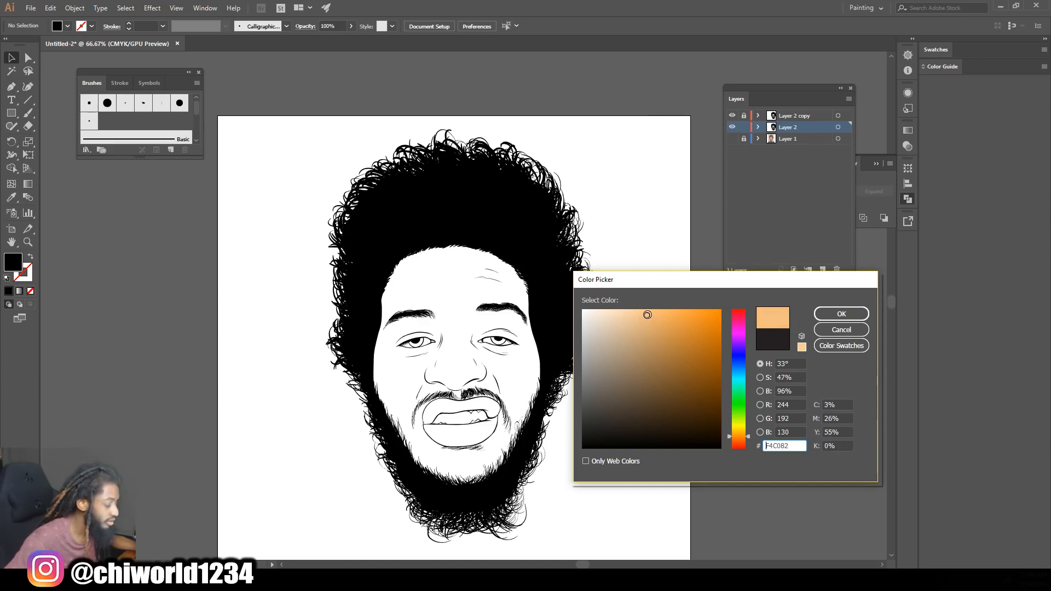
{"action": "left_click", "coordinate": [839, 313]}
{"action": "left_click", "coordinate": [737, 435]}
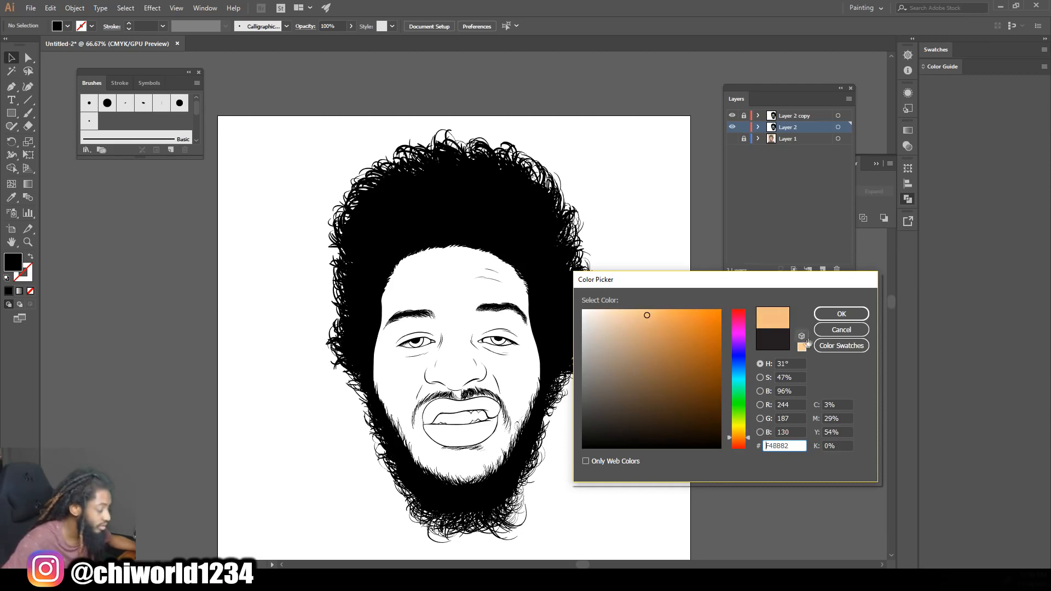
{"action": "left_click", "coordinate": [829, 314]}
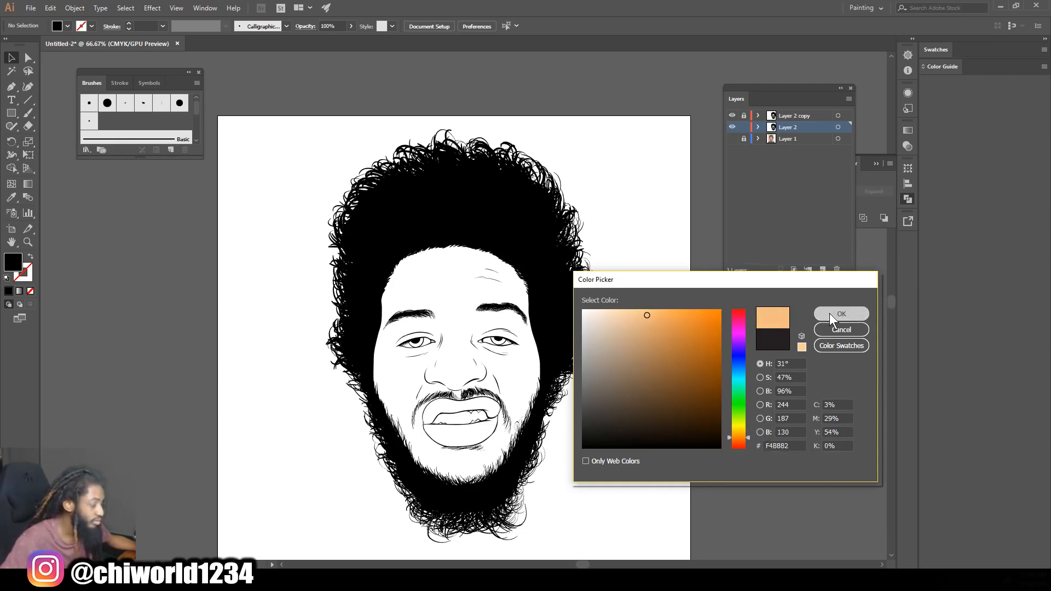
Draw a peach rectangle about 14.4 by 17 in over the whole portrait, send it to the back and deselect it
{"action": "left_click", "coordinate": [12, 114]}
{"action": "left_click_drag", "start_coordinate": [278, 103], "coordinate": [656, 551]}
{"action": "left_click", "coordinate": [12, 58]}
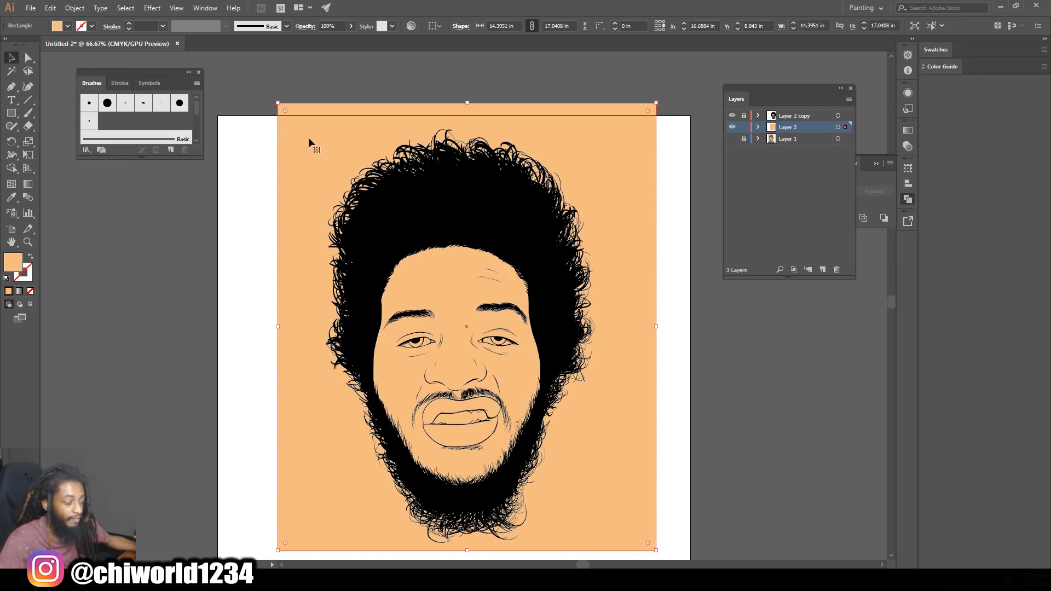
{"action": "right_click", "coordinate": [330, 145]}
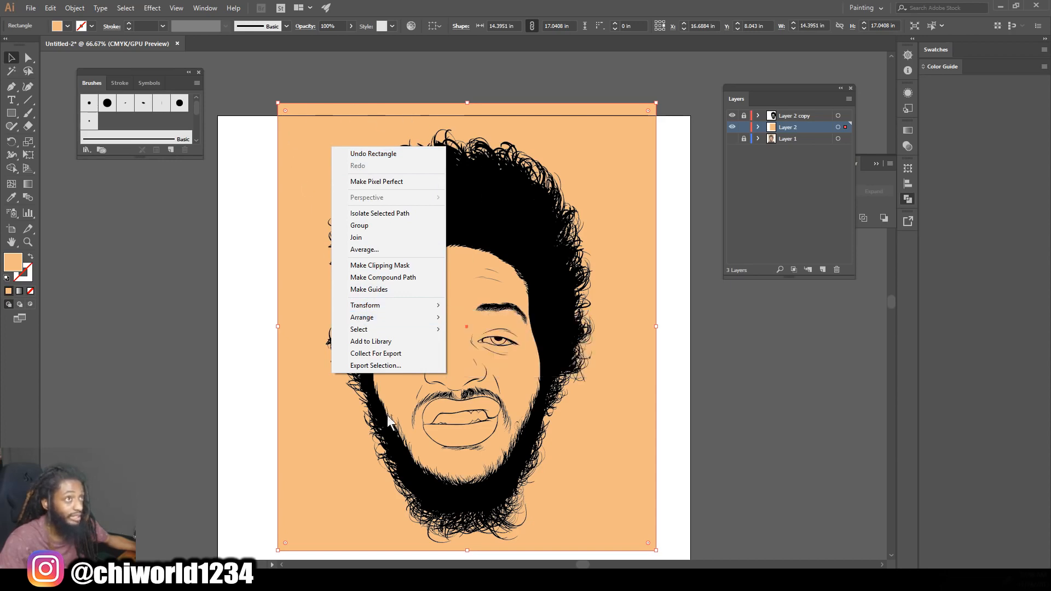
{"action": "mouse_move", "coordinate": [365, 318]}
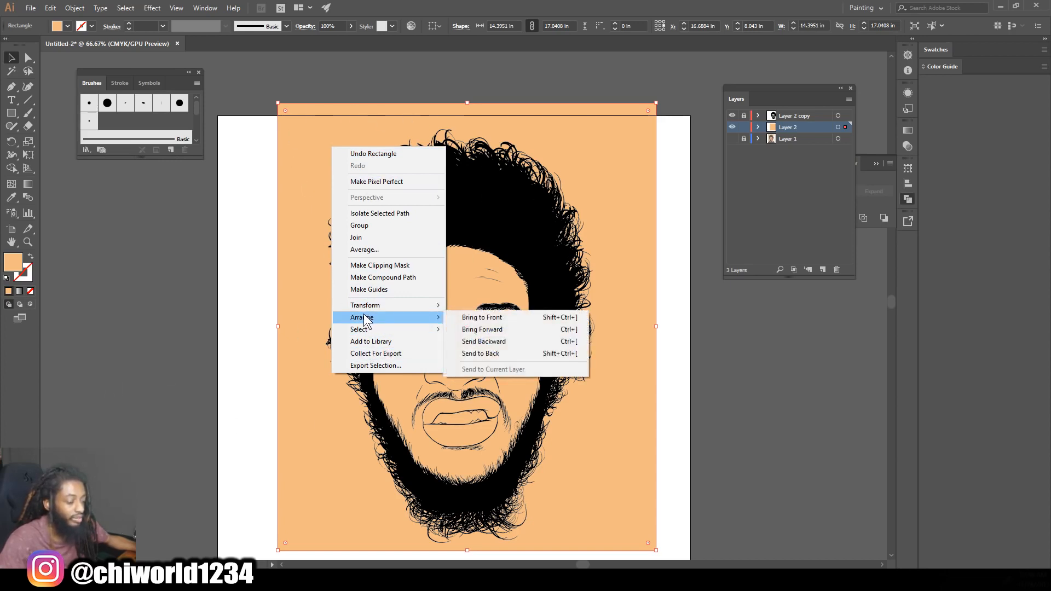
{"action": "left_click", "coordinate": [481, 354]}
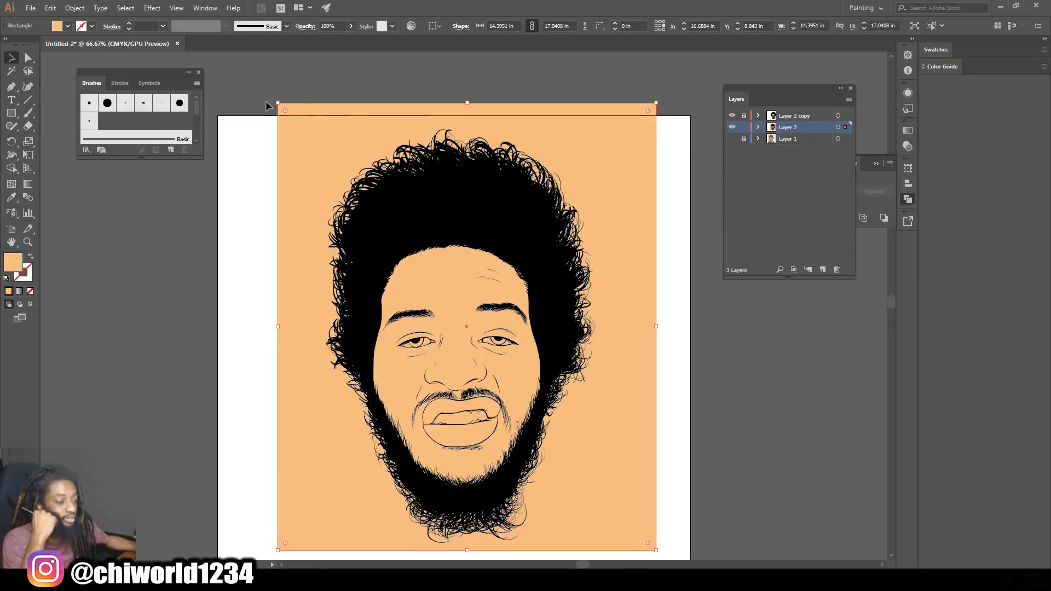
{"action": "left_click", "coordinate": [251, 88]}
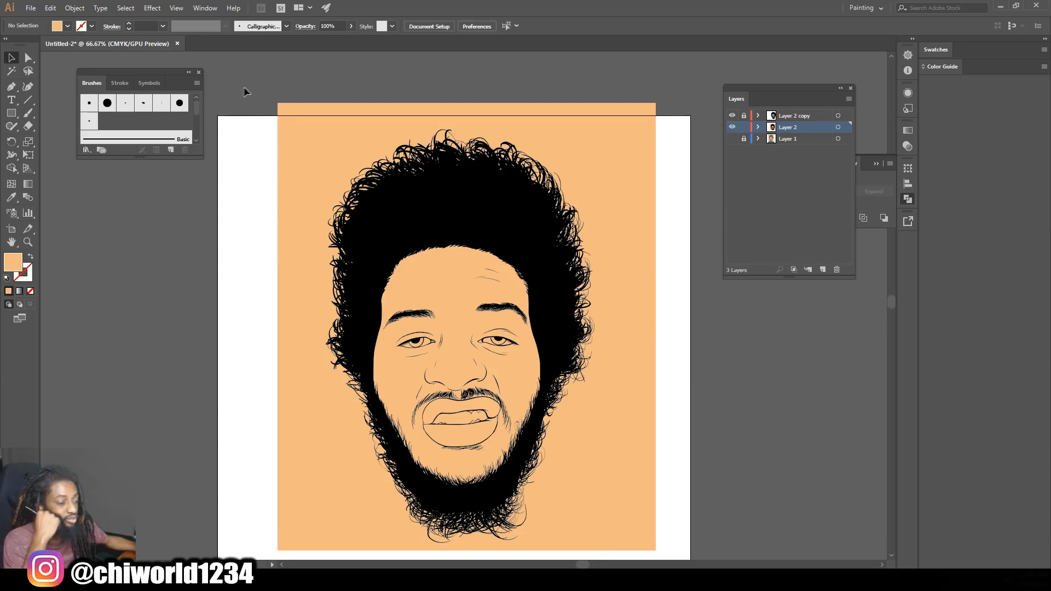
Merge the Layer 2 line art with the peach rectangle using Pathfinder, then isolate the merged group
{"action": "left_click_drag", "start_coordinate": [381, 142], "coordinate": [504, 239]}
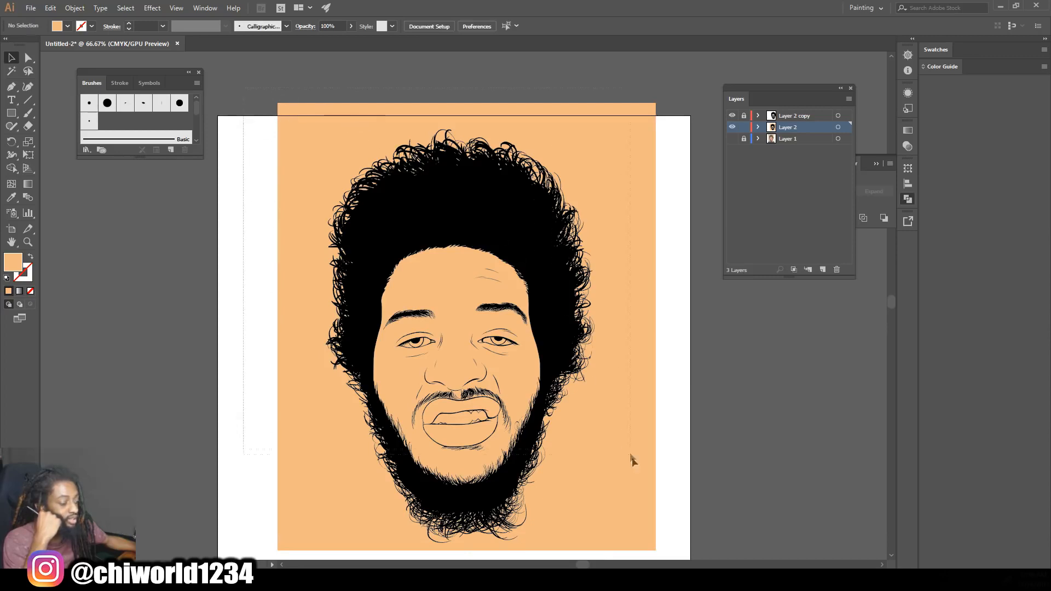
{"action": "key", "text": "ctrl+a"}
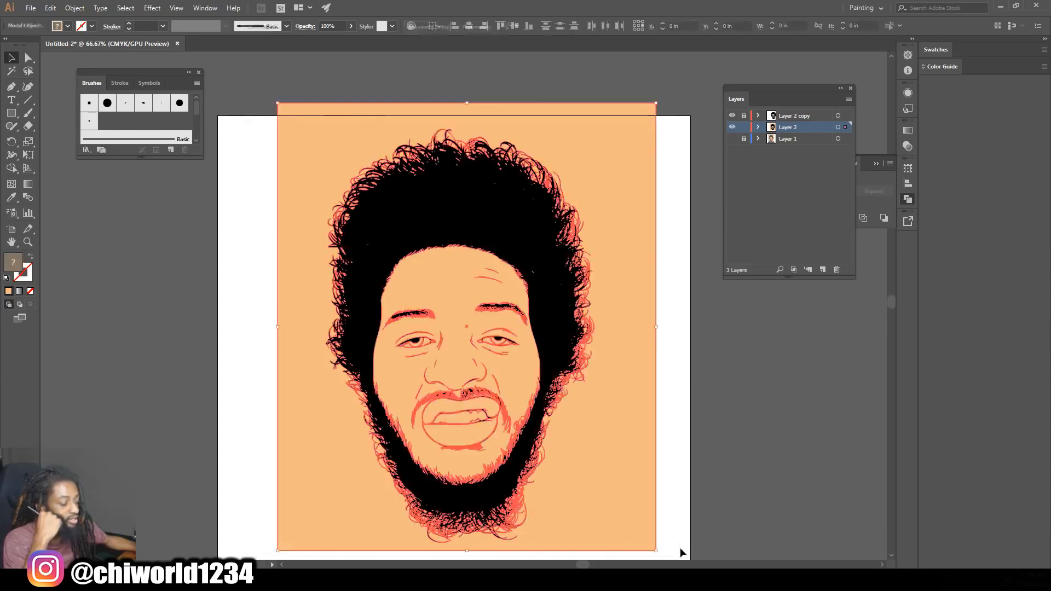
{"action": "left_click", "coordinate": [869, 156]}
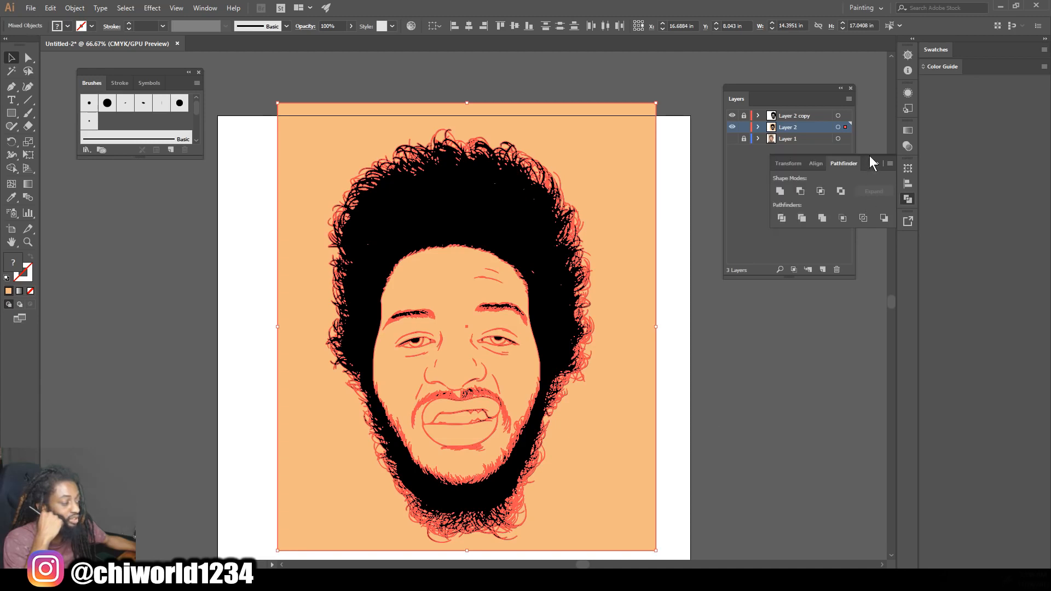
{"action": "left_click", "coordinate": [822, 218]}
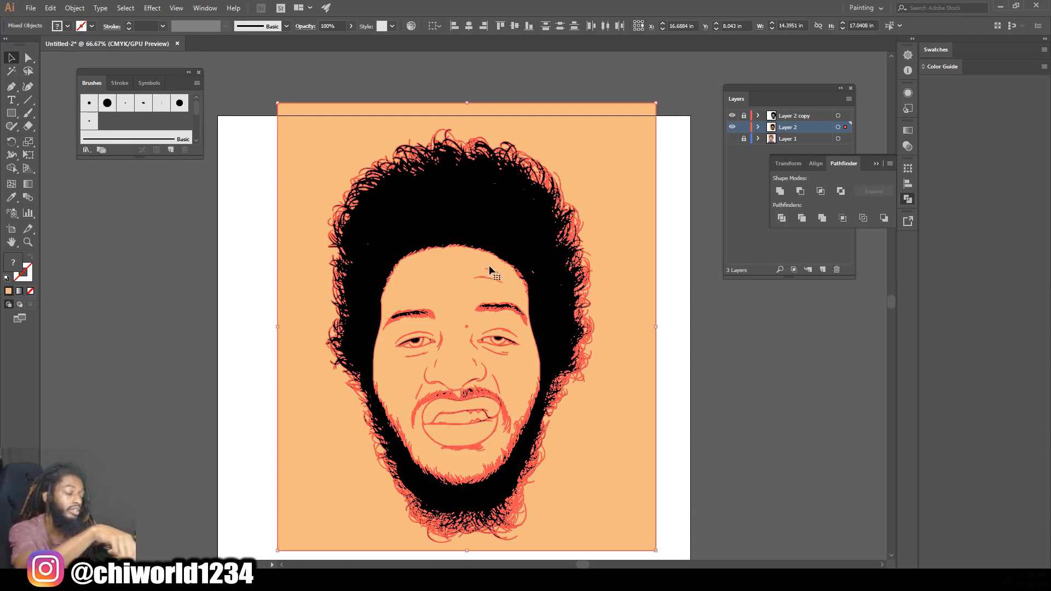
{"action": "left_click", "coordinate": [822, 217]}
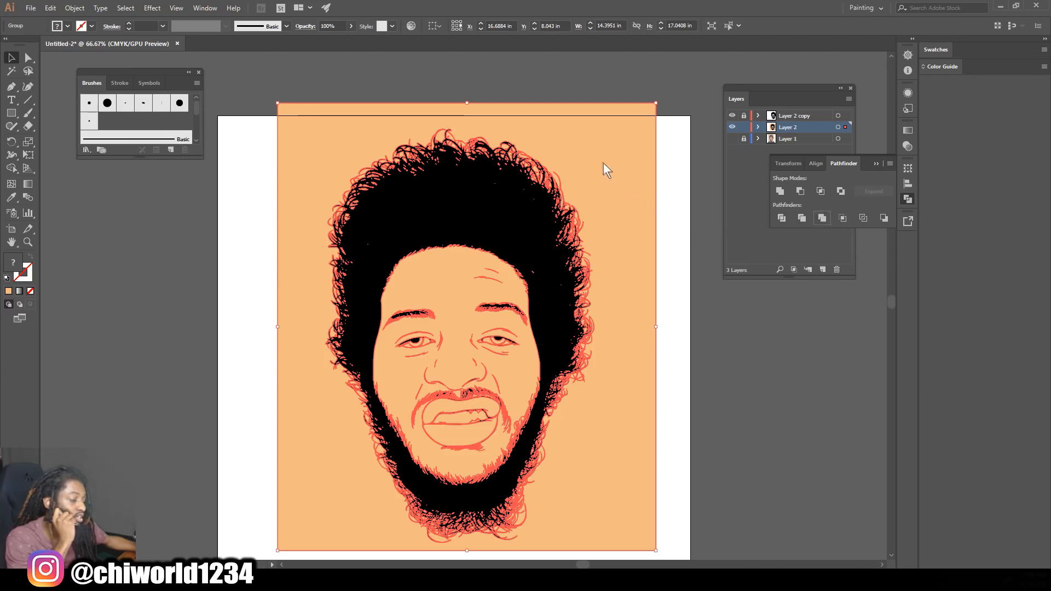
{"action": "right_click", "coordinate": [596, 145]}
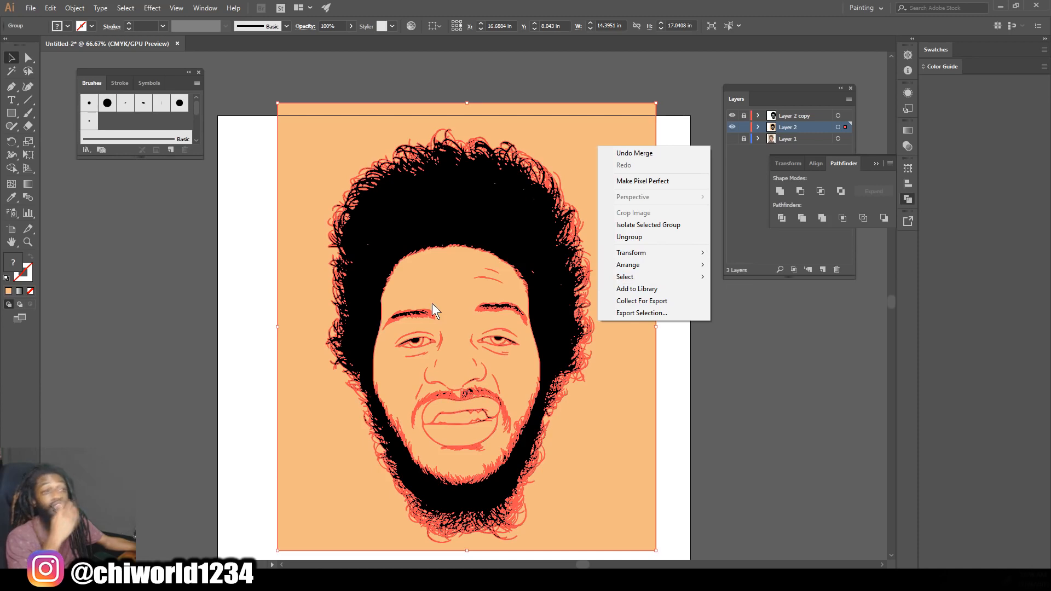
{"action": "left_click", "coordinate": [627, 225]}
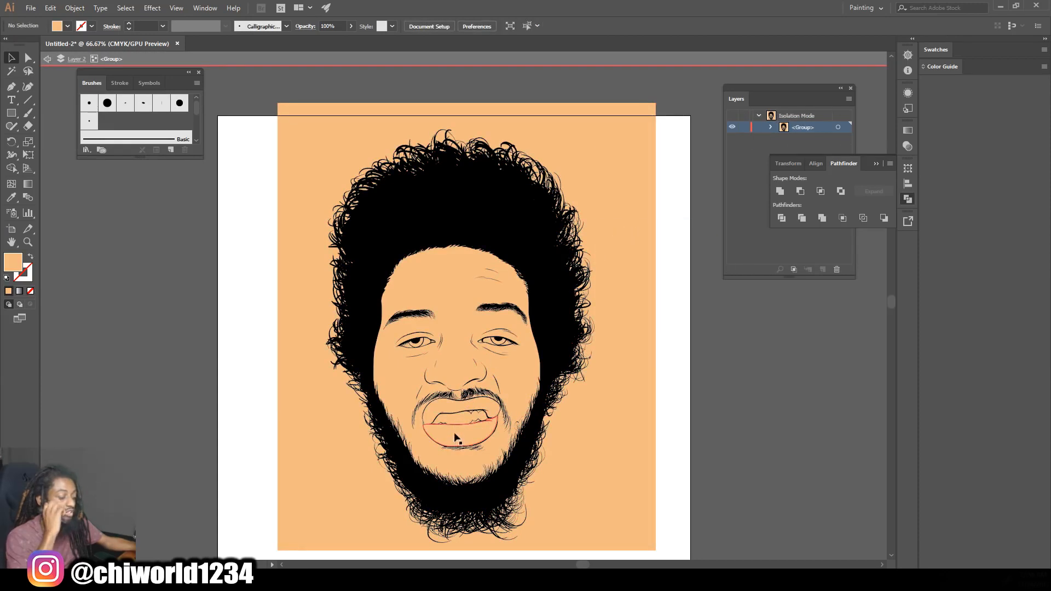
Examine the enclosed peach areas around the mouth, teeth, nose and eyes in the isolated group
{"action": "scroll", "coordinate": [505, 375], "scroll_direction": "up", "scroll_amount": 4}
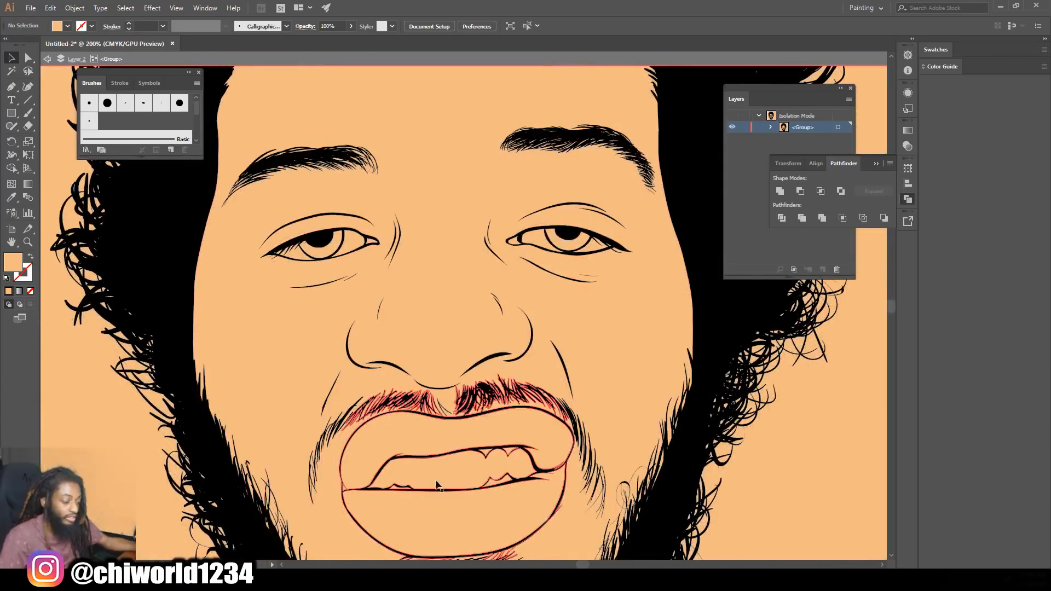
{"action": "scroll", "coordinate": [454, 465], "scroll_direction": "down", "scroll_amount": 2}
{"action": "scroll", "coordinate": [455, 459], "scroll_direction": "down", "scroll_amount": 1}
{"action": "scroll", "coordinate": [457, 453], "scroll_direction": "up", "scroll_amount": 2}
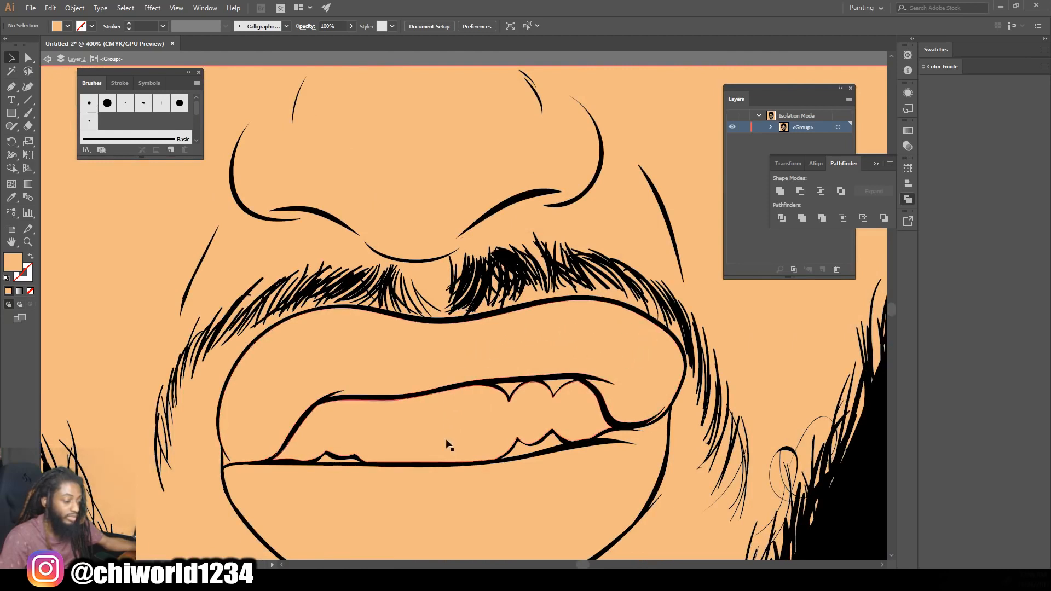
{"action": "scroll", "coordinate": [464, 533], "scroll_direction": "up", "scroll_amount": 8}
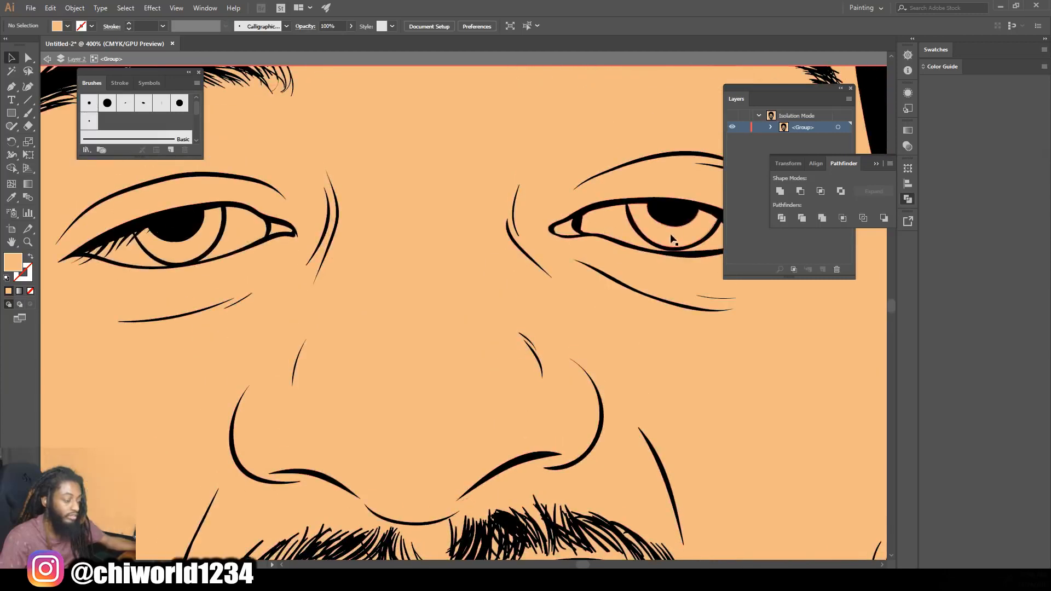
{"action": "key", "text": "ctrl+minus"}
{"action": "key", "text": "ctrl+minus"}
{"action": "key", "text": "ctrl+minus"}
{"action": "key", "text": "ctrl+minus"}
{"action": "scroll", "coordinate": [662, 329], "scroll_direction": "down", "scroll_amount": 2}
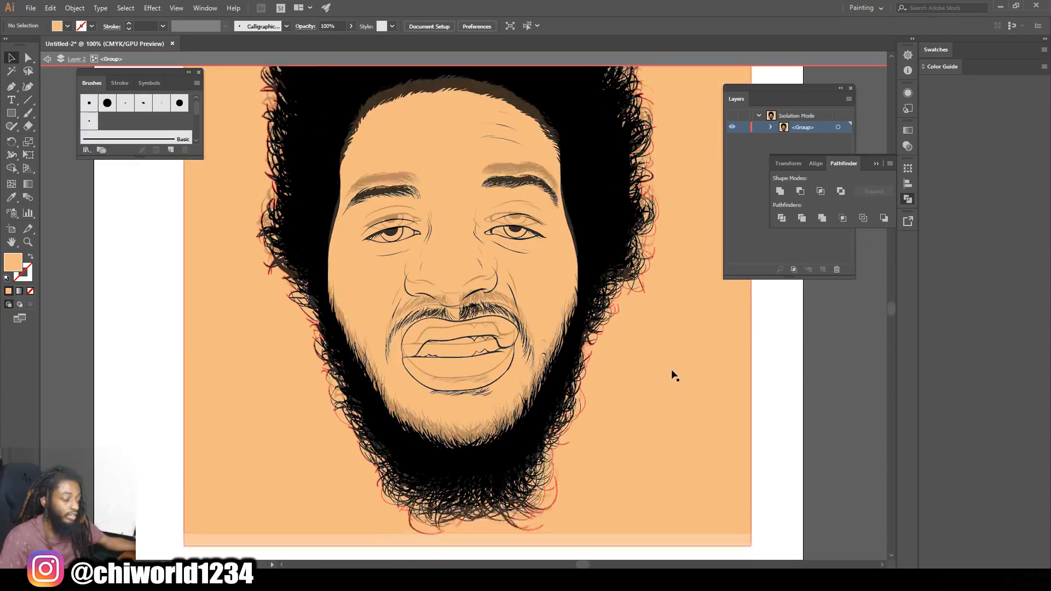
Delete the peach background shape surrounding the portrait
{"action": "left_click", "coordinate": [663, 341]}
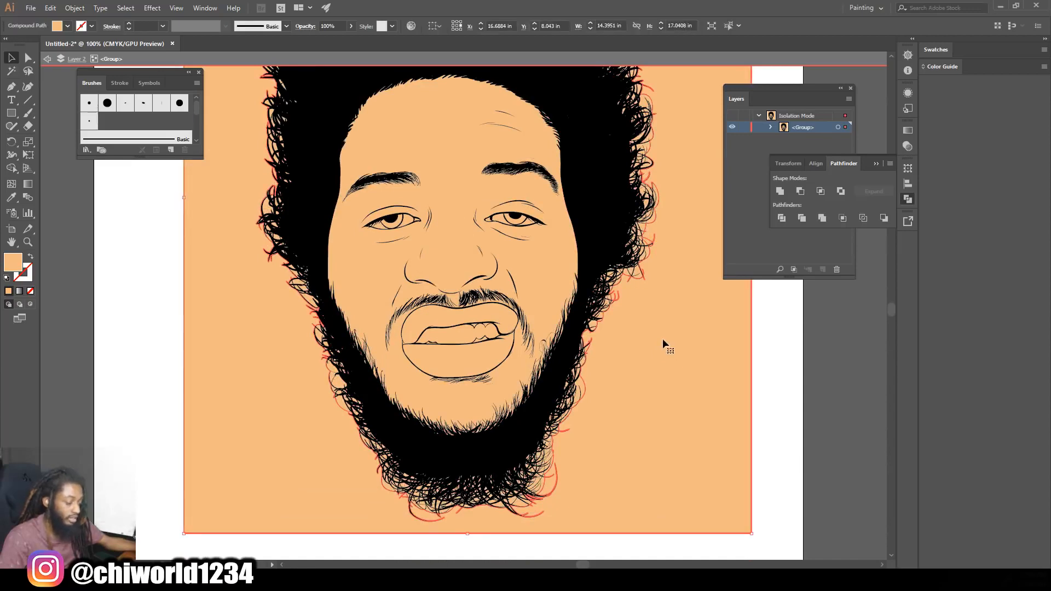
{"action": "scroll", "coordinate": [669, 255], "scroll_direction": "up", "scroll_amount": 3}
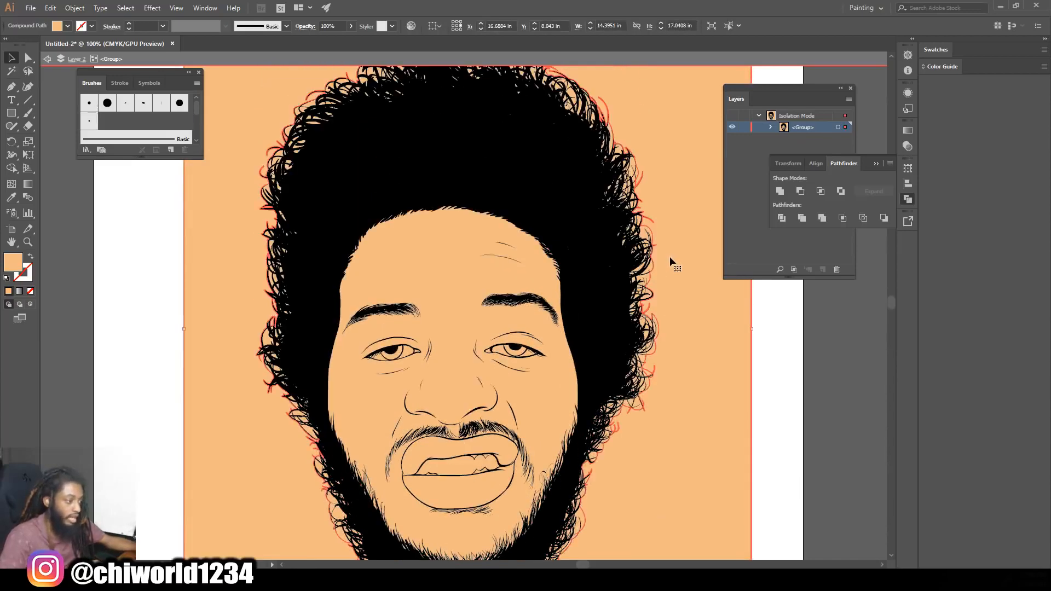
{"action": "key", "text": "Delete"}
Delete three peach fragments between the curls at the top of the hair and exit isolation mode
{"action": "key", "text": "ctrl+minus"}
{"action": "key", "text": "ctrl+minus"}
{"action": "key", "text": "ctrl+plus"}
{"action": "key", "text": "ctrl+plus"}
{"action": "key", "text": "ctrl+plus"}
{"action": "scroll", "coordinate": [664, 412], "scroll_direction": "up", "scroll_amount": 3}
{"action": "scroll", "coordinate": [626, 426], "scroll_direction": "up", "scroll_amount": 5}
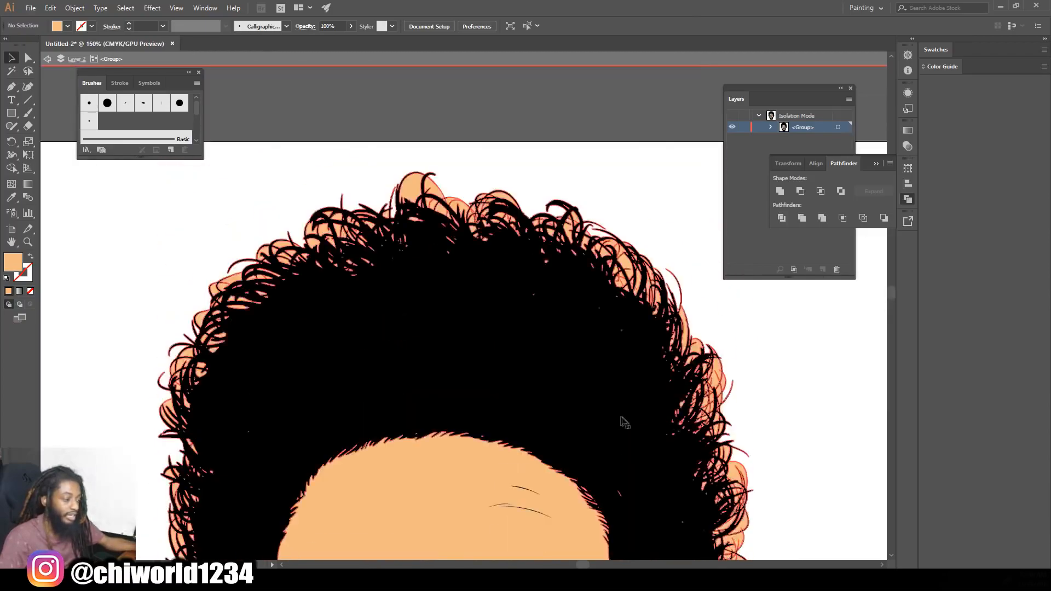
{"action": "key", "text": "ctrl+plus"}
{"action": "key", "text": "ctrl+plus"}
{"action": "key", "text": "ctrl+plus"}
{"action": "scroll", "coordinate": [446, 331], "scroll_direction": "up", "scroll_amount": 4}
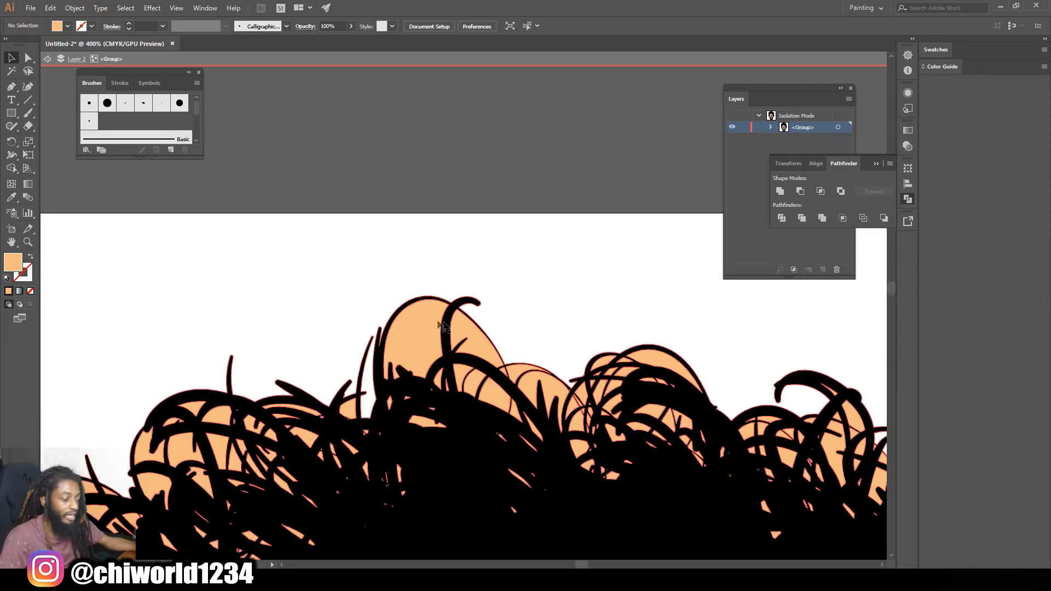
{"action": "left_click", "coordinate": [410, 335]}
{"action": "key", "text": "Delete"}
{"action": "left_click", "coordinate": [485, 345]}
{"action": "key", "text": "Delete"}
{"action": "left_click", "coordinate": [531, 390]}
{"action": "key", "text": "Delete"}
{"action": "scroll", "coordinate": [615, 416], "scroll_direction": "down", "scroll_amount": 5}
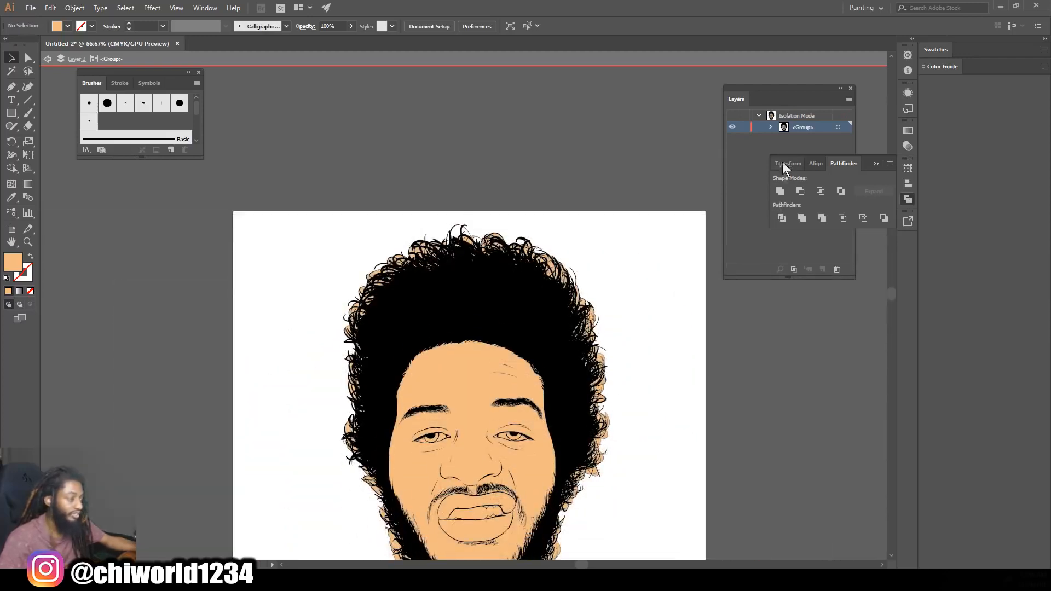
{"action": "double_click", "coordinate": [657, 271]}
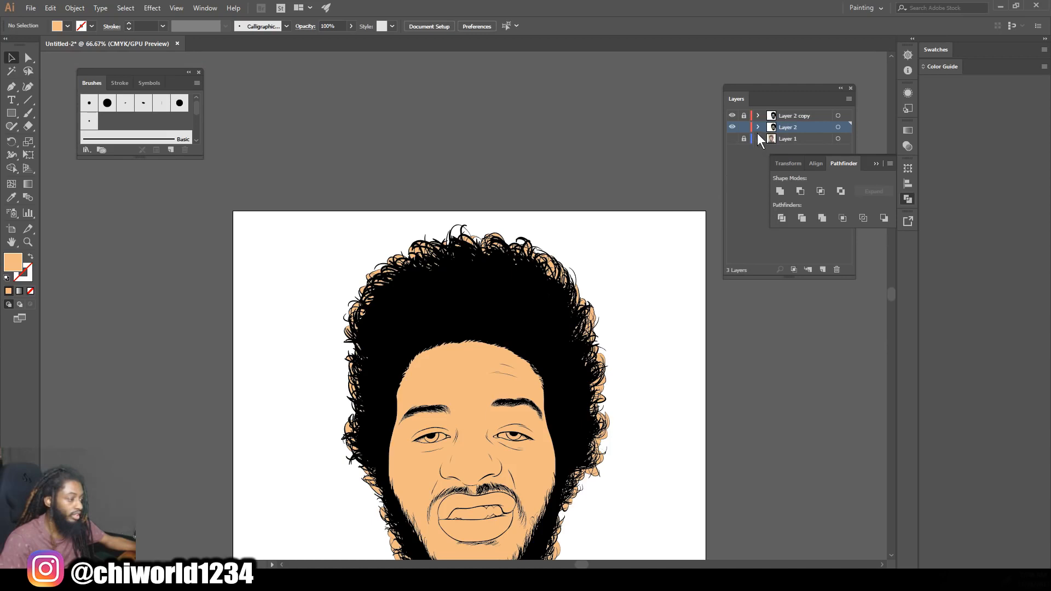
Reposition the layer list clear of the Pathfinder options and expand Layer 2 and its merged group
{"action": "left_click_drag", "start_coordinate": [790, 96], "coordinate": [777, 341]}
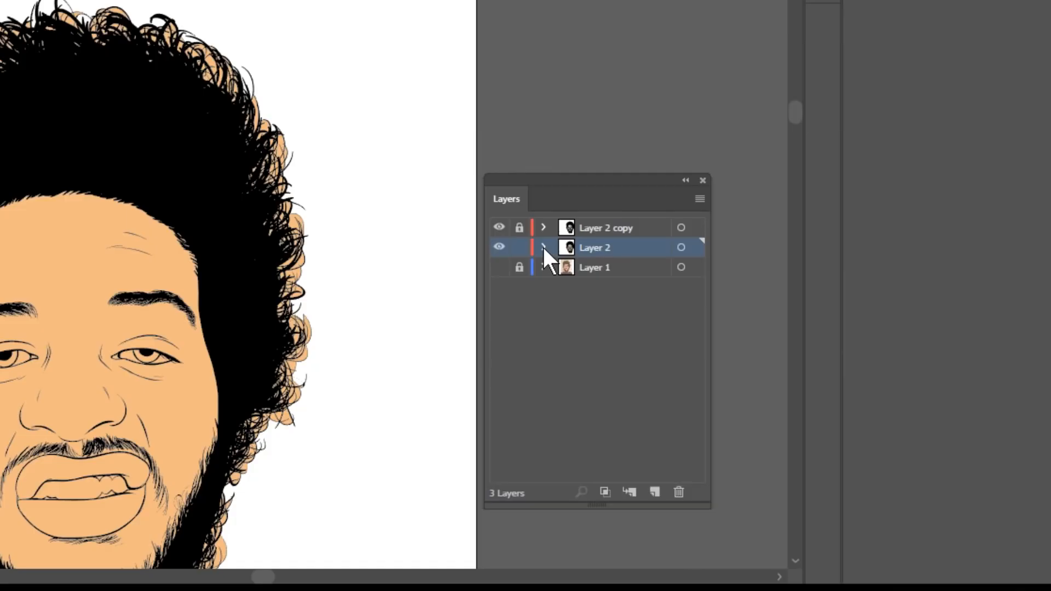
{"action": "left_click", "coordinate": [744, 373]}
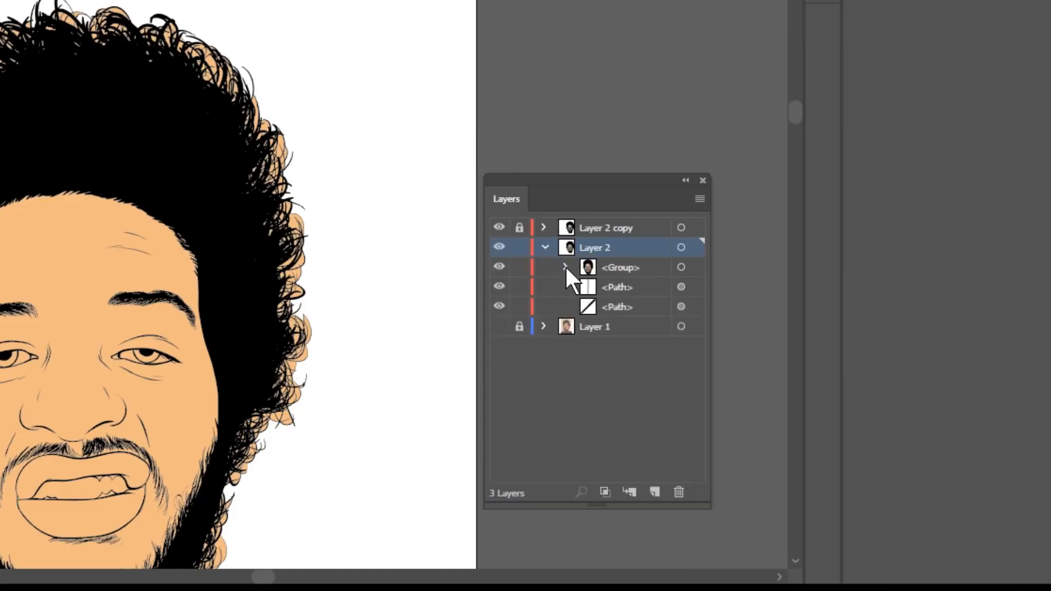
{"action": "left_click", "coordinate": [565, 267]}
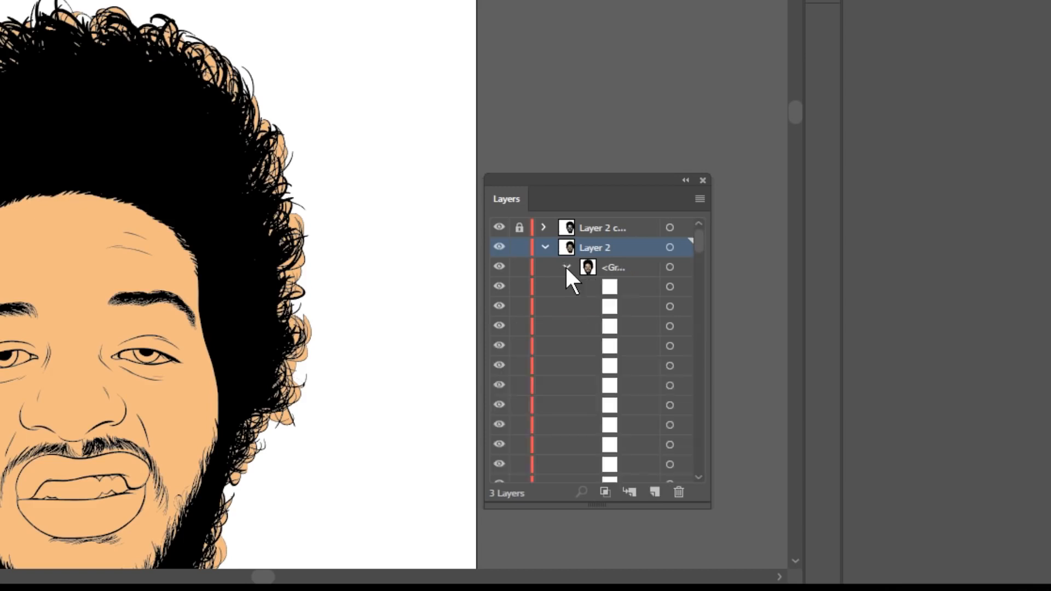
Lock all black line paths in Layer 2's group, keeping the peach shapes, the group and Layer 2 unlocked, and collapse the layer
{"action": "scroll", "coordinate": [570, 304], "scroll_direction": "down", "scroll_amount": 5}
{"action": "scroll", "coordinate": [570, 304], "scroll_direction": "down", "scroll_amount": 5}
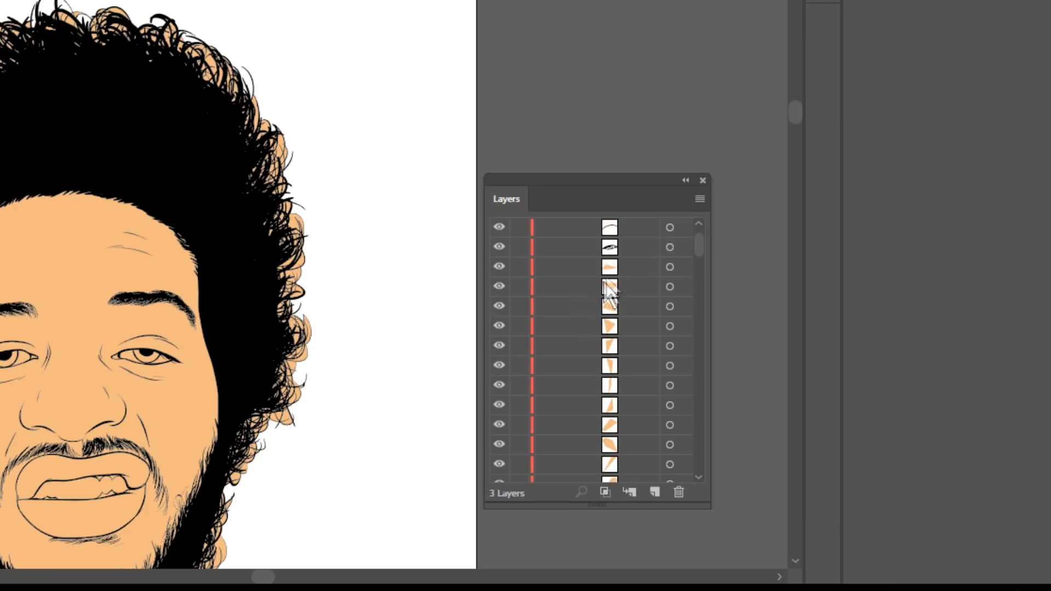
{"action": "scroll", "coordinate": [566, 271], "scroll_direction": "up", "scroll_amount": 3}
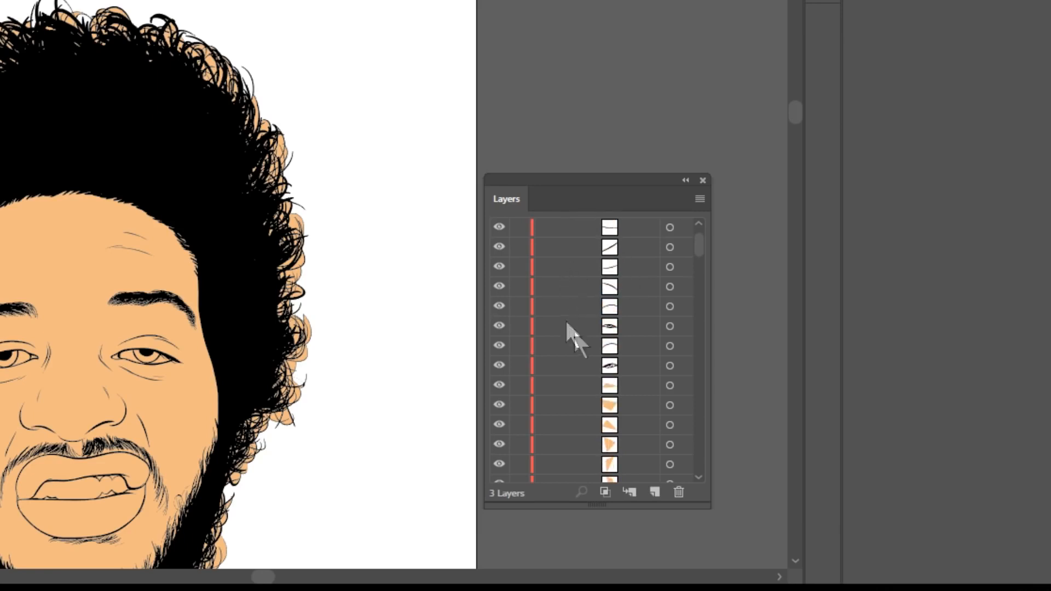
{"action": "left_click", "coordinate": [520, 366]}
{"action": "left_click_drag", "start_coordinate": [522, 365], "coordinate": [522, 306]}
{"action": "scroll", "coordinate": [550, 383], "scroll_direction": "down", "scroll_amount": 5}
{"action": "scroll", "coordinate": [563, 325], "scroll_direction": "up", "scroll_amount": 4}
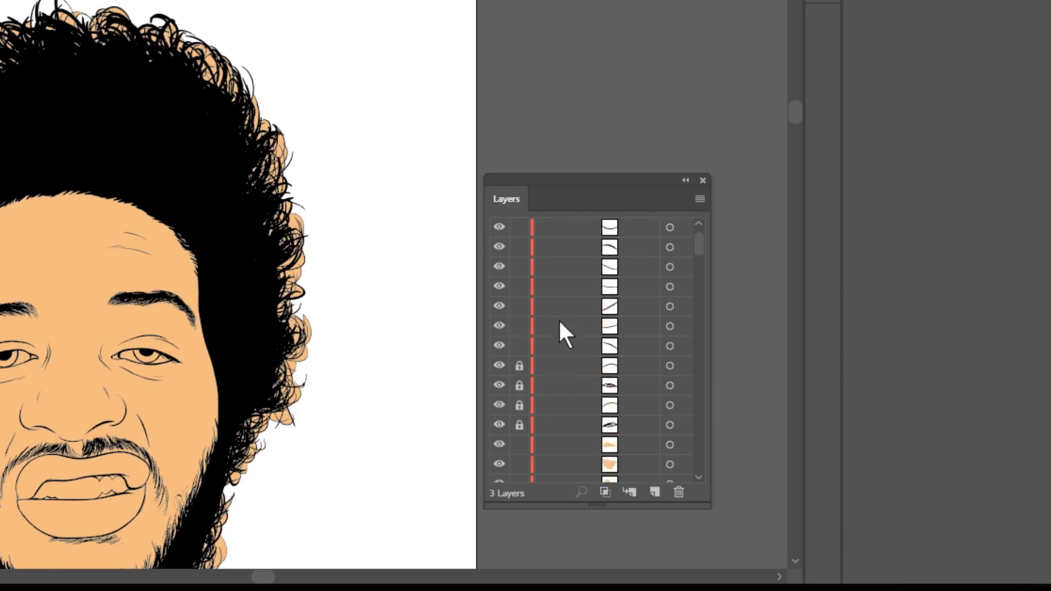
{"action": "mouse_move", "coordinate": [518, 364]}
{"action": "left_mouse_down"}
{"action": "mouse_move", "coordinate": [526, 210]}
{"action": "mouse_move", "coordinate": [527, 238]}
{"action": "left_mouse_up"}
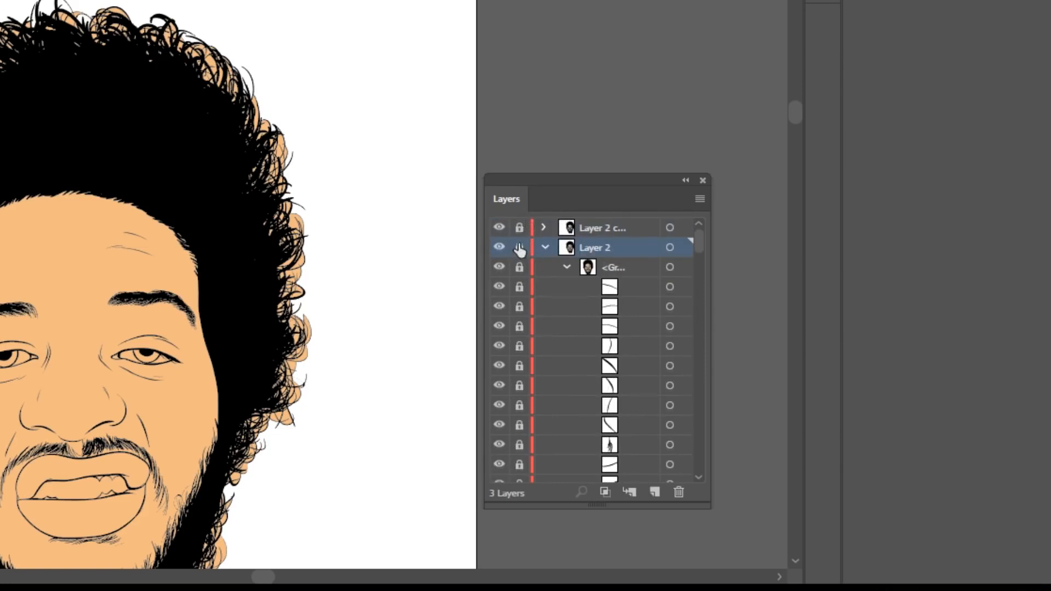
{"action": "left_click_drag", "start_coordinate": [519, 249], "coordinate": [519, 268]}
{"action": "left_click", "coordinate": [544, 247]}
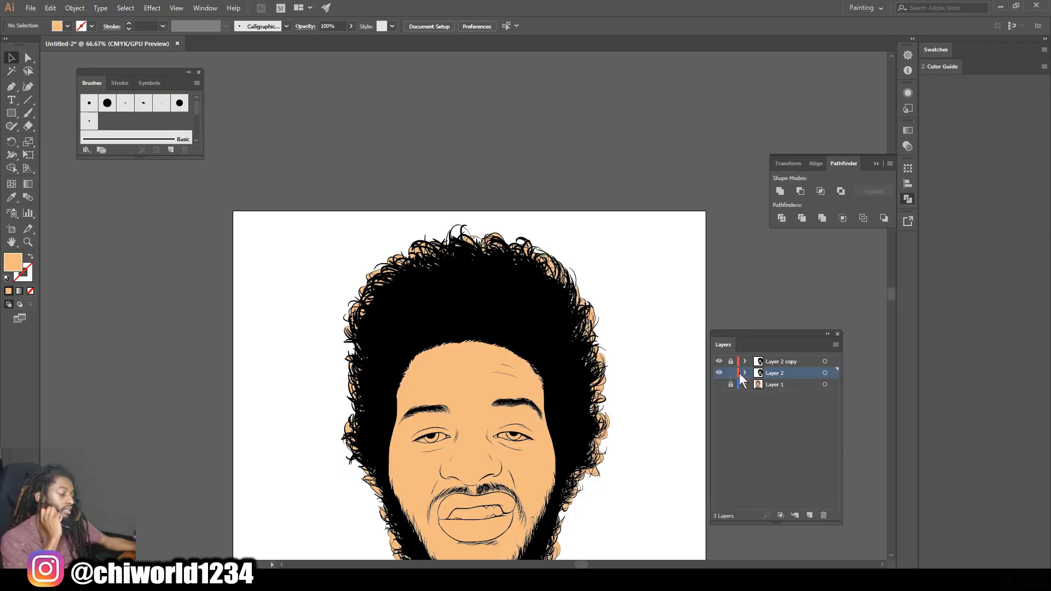
Delete the peach fragments showing between the curls along the top of the hair, using Direct Selection
{"action": "left_click", "coordinate": [28, 59]}
{"action": "left_click_drag", "start_coordinate": [393, 188], "coordinate": [581, 298]}
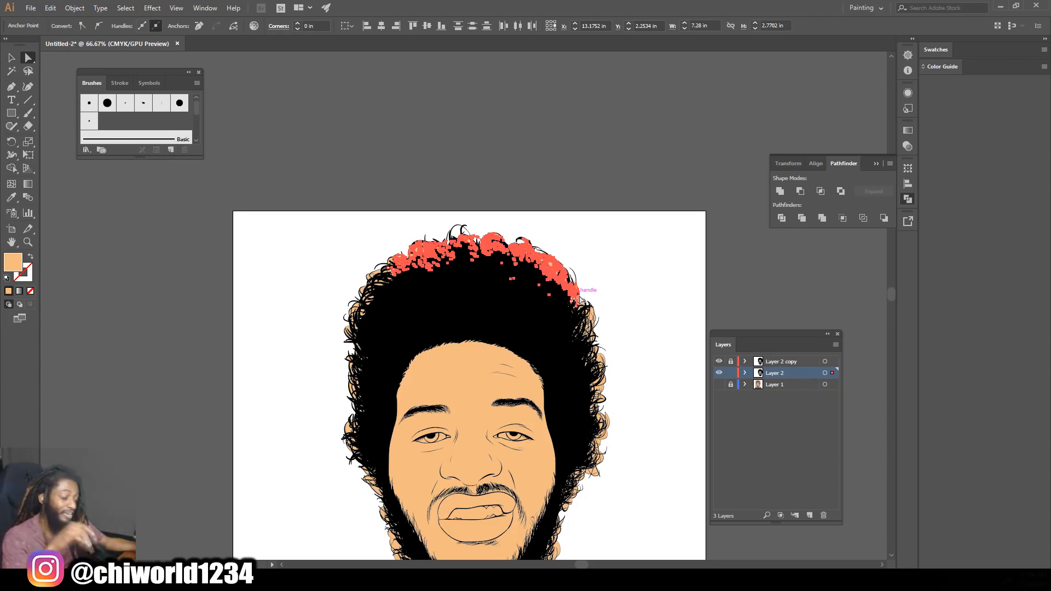
{"action": "key", "text": "ctrl+plus"}
{"action": "key", "text": "ctrl+plus"}
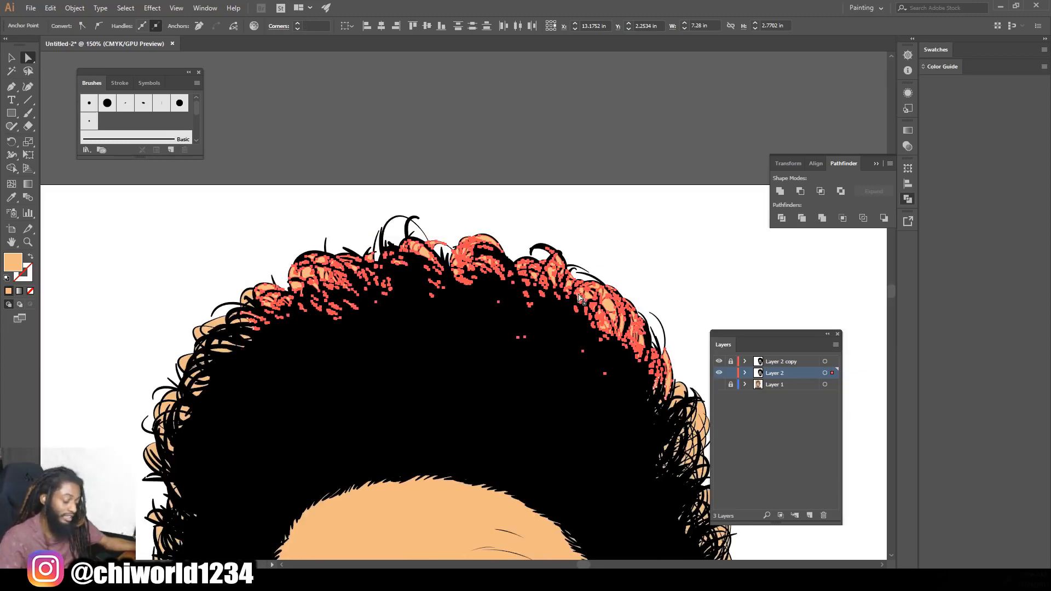
{"action": "left_click", "coordinate": [596, 293]}
{"action": "scroll", "coordinate": [157, 278], "scroll_direction": "down", "scroll_amount": 2}
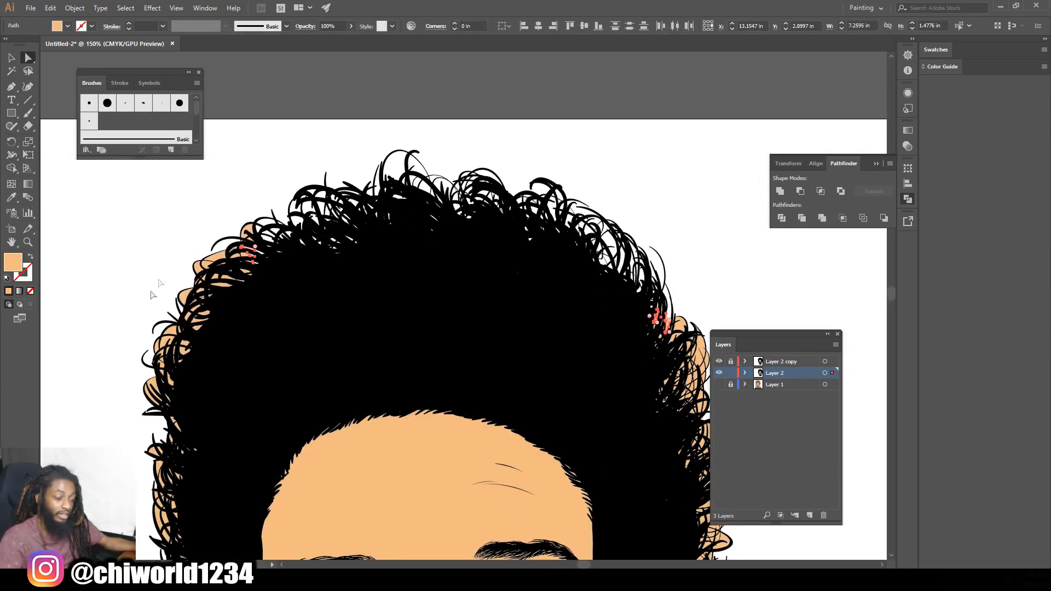
Delete the peach fragments between the curls at the upper-left and upper-right edges of the hair
{"action": "left_click_drag", "start_coordinate": [159, 327], "coordinate": [251, 361]}
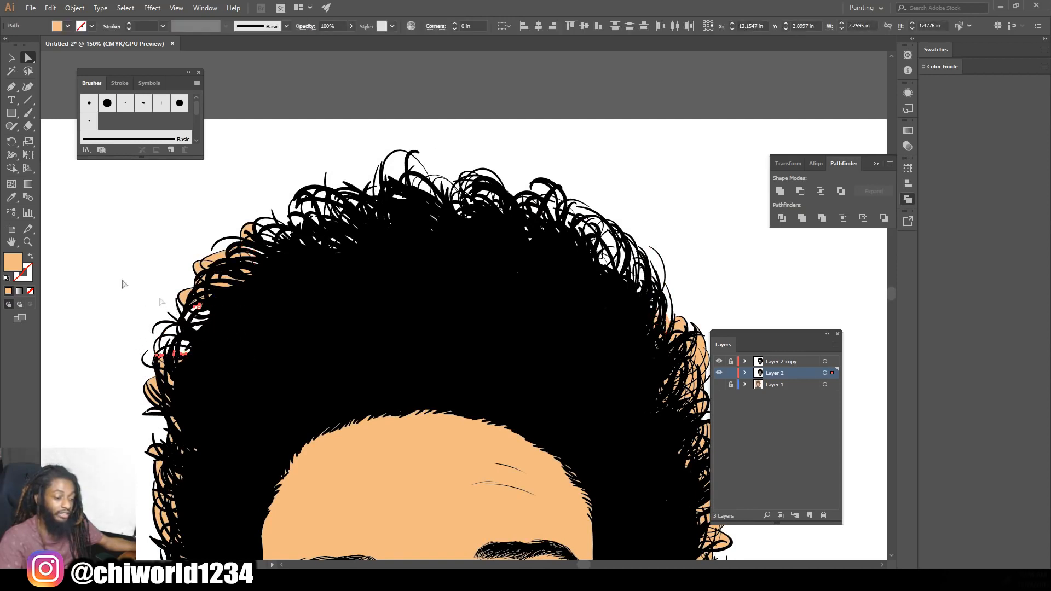
{"action": "left_click_drag", "start_coordinate": [128, 219], "coordinate": [371, 321]}
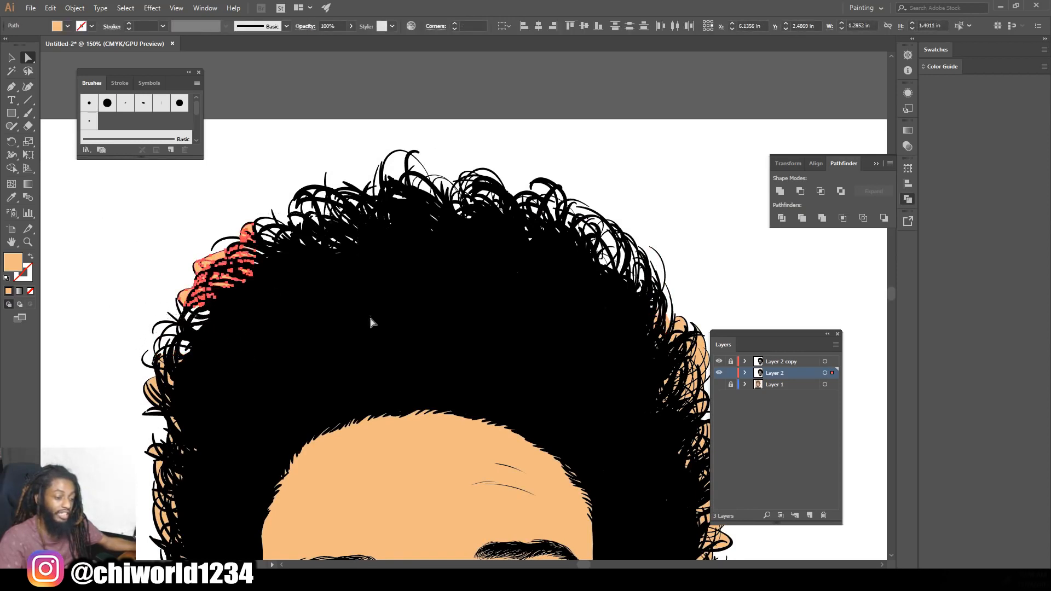
{"action": "key", "text": "Delete"}
{"action": "scroll", "coordinate": [406, 271], "scroll_direction": "down", "scroll_amount": 2}
{"action": "left_click_drag", "start_coordinate": [637, 147], "coordinate": [794, 413]}
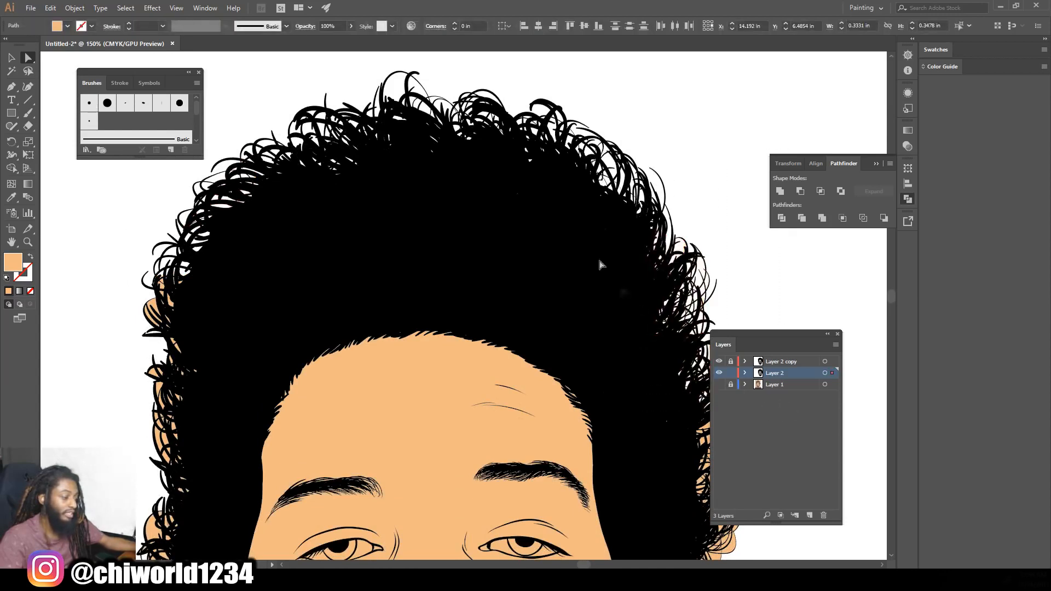
{"action": "left_click_drag", "start_coordinate": [570, 111], "coordinate": [724, 276]}
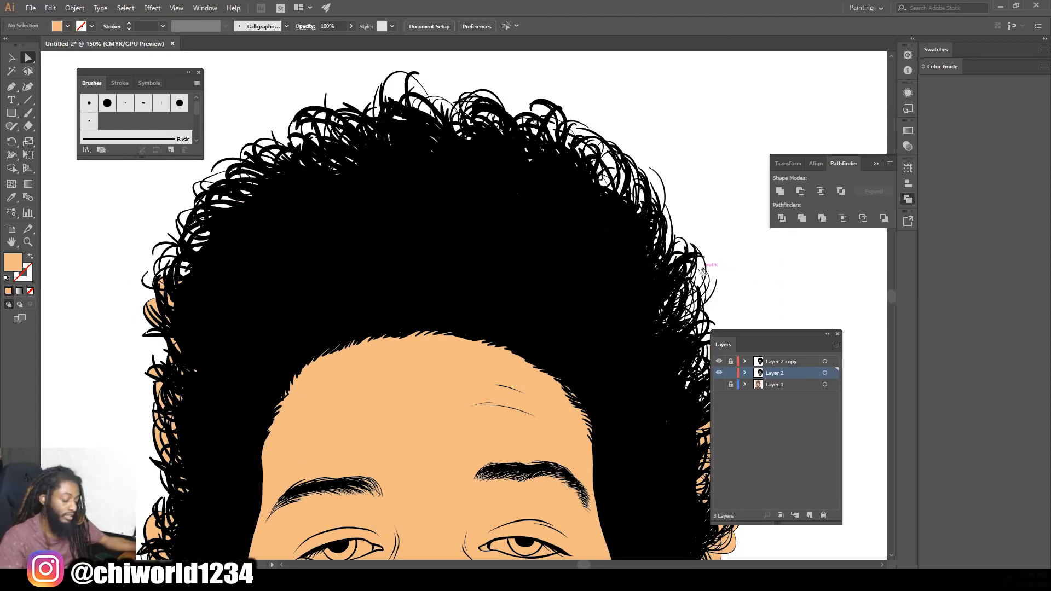
Delete the peach fragments outside the hair along both sides of the head, from forehead to cheek level
{"action": "key", "text": "ctrl+minus"}
{"action": "key", "text": "ctrl+minus"}
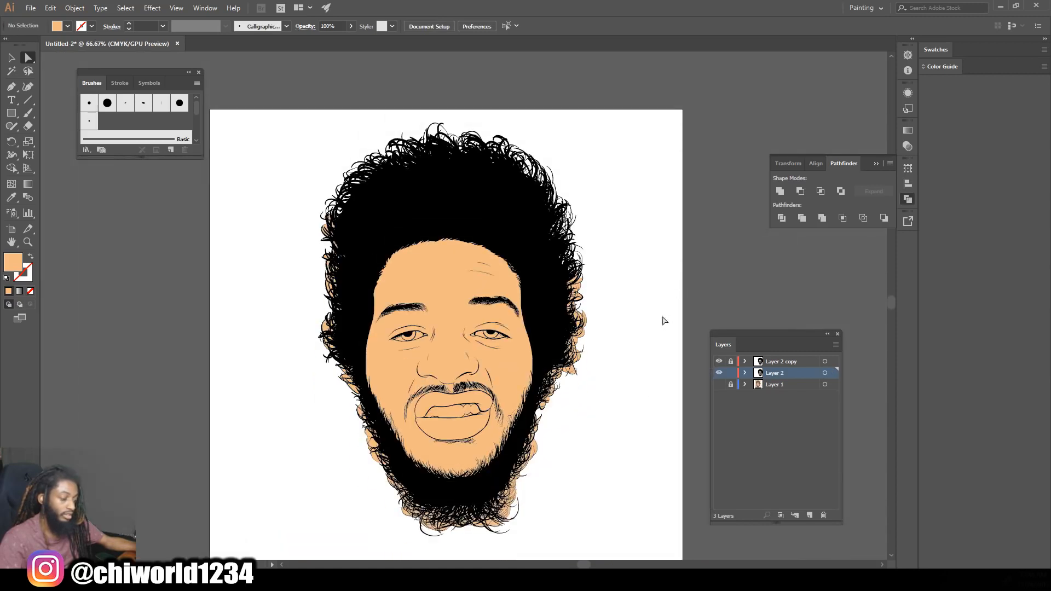
{"action": "left_click_drag", "start_coordinate": [586, 380], "coordinate": [555, 237]}
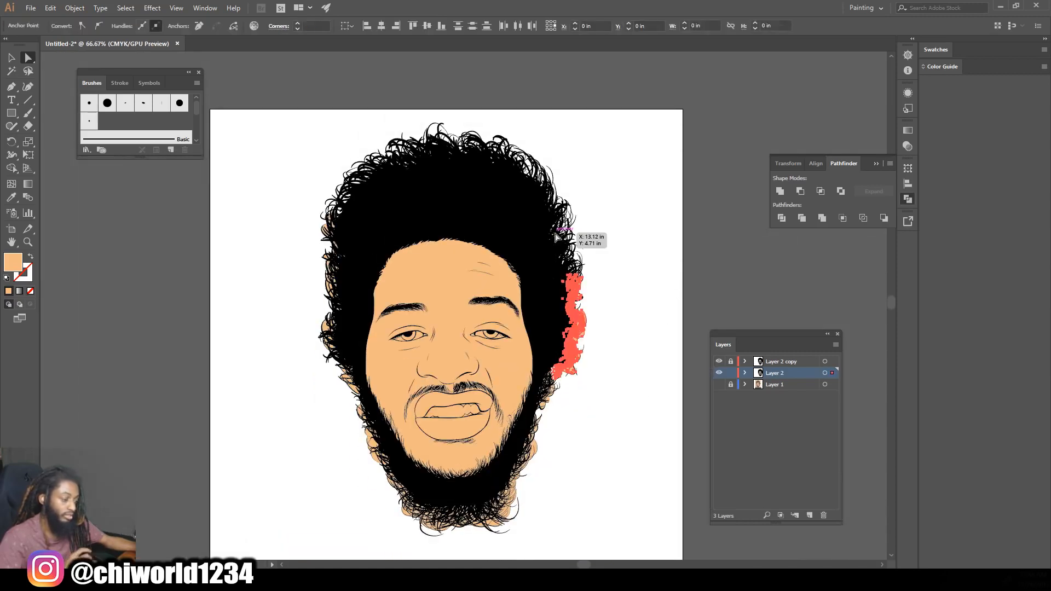
{"action": "key", "text": "Delete"}
{"action": "left_click_drag", "start_coordinate": [302, 402], "coordinate": [357, 158]}
{"action": "key", "text": "Delete"}
Delete the peach fragments outside the beard along the left jaw and across the bottom of the chin
{"action": "scroll", "coordinate": [344, 298], "scroll_direction": "down", "scroll_amount": 3}
{"action": "left_click_drag", "start_coordinate": [342, 384], "coordinate": [368, 296]}
{"action": "key", "text": "Delete"}
{"action": "left_click_drag", "start_coordinate": [368, 422], "coordinate": [383, 331]}
{"action": "left_click_drag", "start_coordinate": [398, 439], "coordinate": [553, 410]}
{"action": "key", "text": "Delete"}
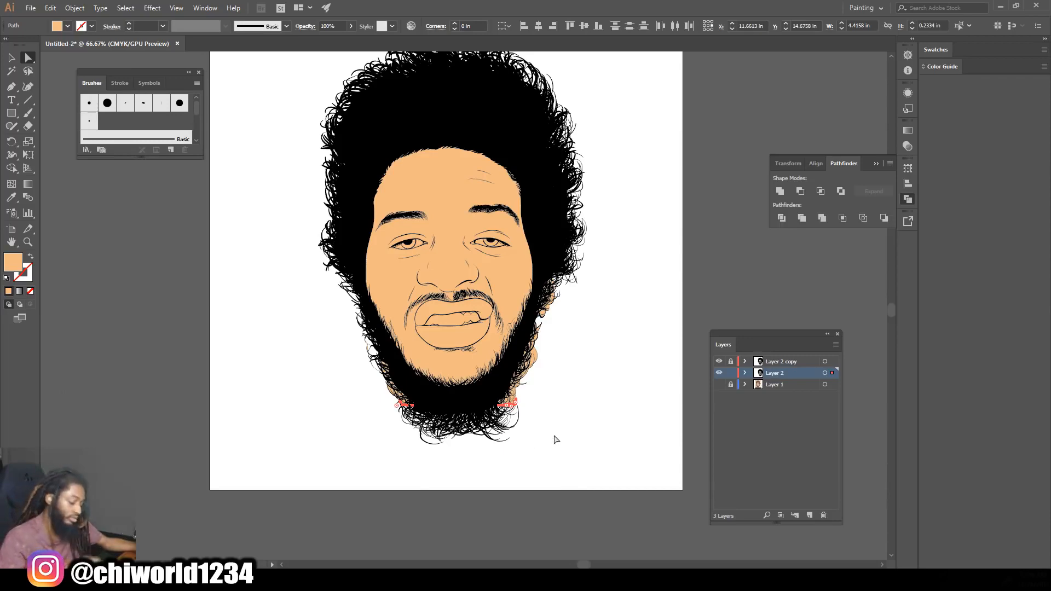
Delete the peach fragments left in the curls at the lower-right corner of the beard
{"action": "key", "text": "ctrl+plus"}
{"action": "key", "text": "ctrl+plus"}
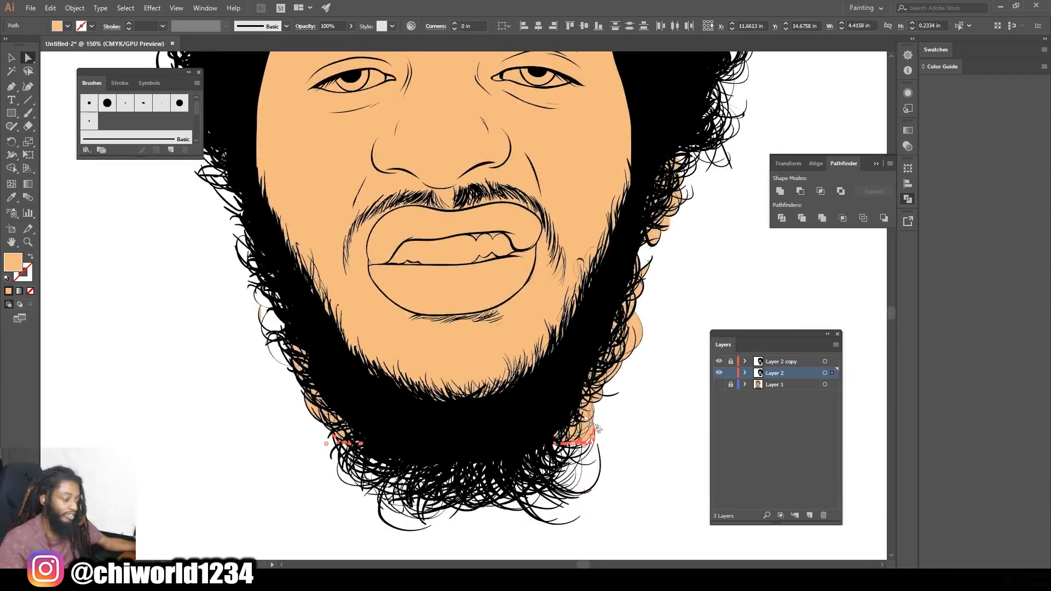
{"action": "left_click_drag", "start_coordinate": [636, 482], "coordinate": [560, 422]}
{"action": "left_click_drag", "start_coordinate": [550, 398], "coordinate": [549, 396]}
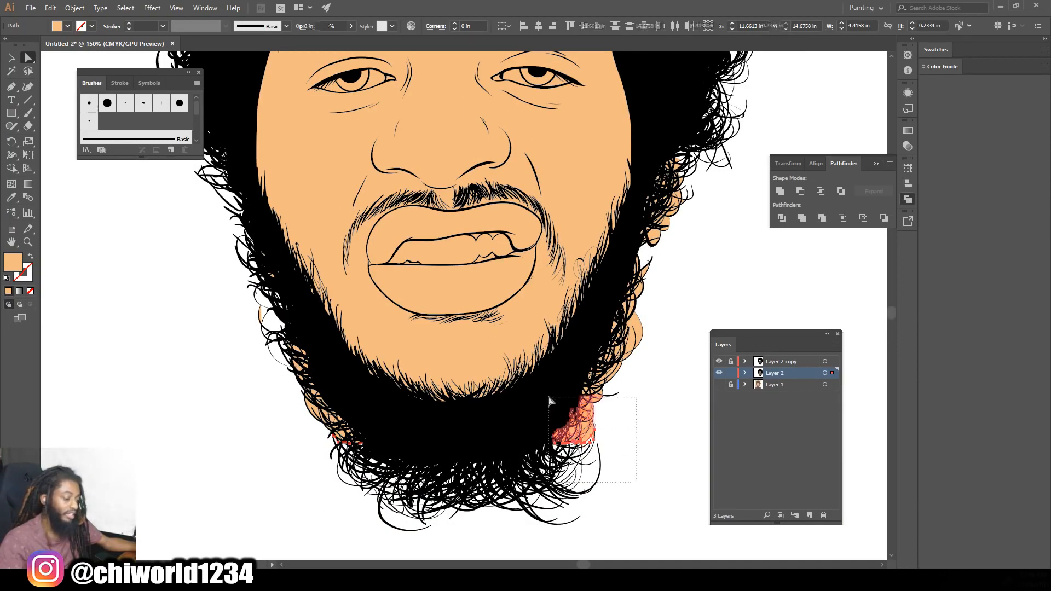
{"action": "key", "text": "Delete"}
Delete the remaining peach fragments between the curls at the lower-left corner of the beard
{"action": "left_click_drag", "start_coordinate": [288, 483], "coordinate": [367, 405]}
{"action": "key", "text": "Delete"}
{"action": "left_click_drag", "start_coordinate": [263, 436], "coordinate": [317, 375]}
{"action": "left_click_drag", "start_coordinate": [320, 332], "coordinate": [321, 332]}
{"action": "key", "text": "Delete"}
{"action": "left_click_drag", "start_coordinate": [278, 440], "coordinate": [347, 378]}
{"action": "key", "text": "Delete"}
Clear the leftover peach fragments along the left edge of the beard up to the sideburn
{"action": "scroll", "coordinate": [257, 362], "scroll_direction": "up", "scroll_amount": 3}
{"action": "key", "text": "Delete"}
{"action": "left_click_drag", "start_coordinate": [299, 348], "coordinate": [280, 317]}
{"action": "key", "text": "Delete"}
{"action": "left_click_drag", "start_coordinate": [233, 405], "coordinate": [299, 359]}
{"action": "left_click_drag", "start_coordinate": [244, 294], "coordinate": [250, 220]}
Delete the peach fragments along the right edge of the beard, from the chin up to the sideburn
{"action": "left_click_drag", "start_coordinate": [641, 485], "coordinate": [618, 453]}
{"action": "left_click_drag", "start_coordinate": [581, 409], "coordinate": [581, 409]}
{"action": "left_click_drag", "start_coordinate": [665, 428], "coordinate": [608, 332]}
{"action": "key", "text": "Delete"}
{"action": "left_click_drag", "start_coordinate": [674, 356], "coordinate": [620, 293]}
{"action": "key", "text": "Delete"}
{"action": "left_click_drag", "start_coordinate": [698, 310], "coordinate": [643, 196]}
{"action": "key", "text": "Delete"}
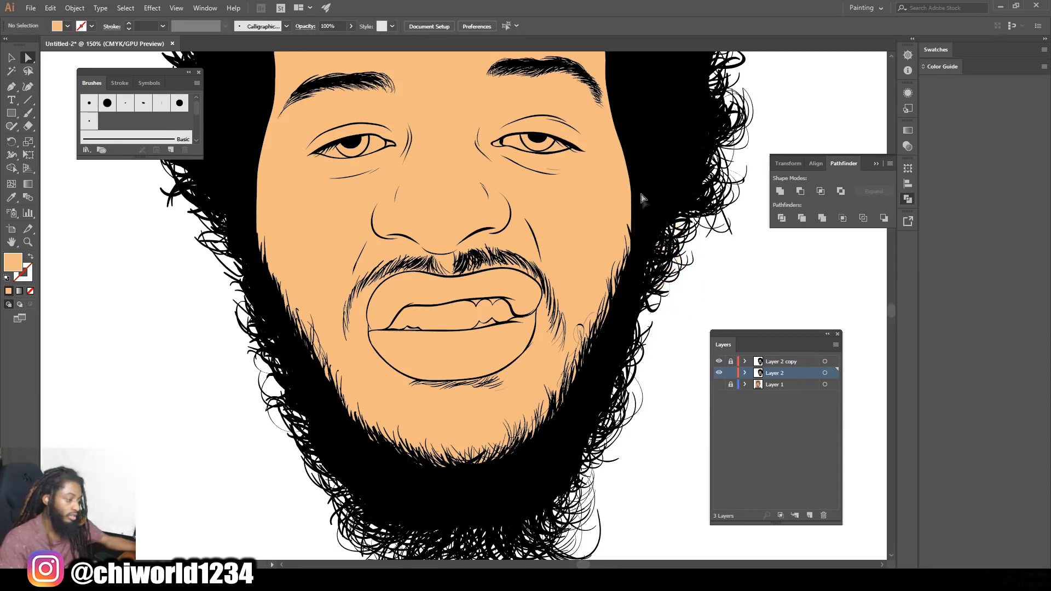
Examine the hair edges and the face outline for leftover shapes
{"action": "key", "text": "ctrl+minus"}
{"action": "key", "text": "ctrl+minus"}
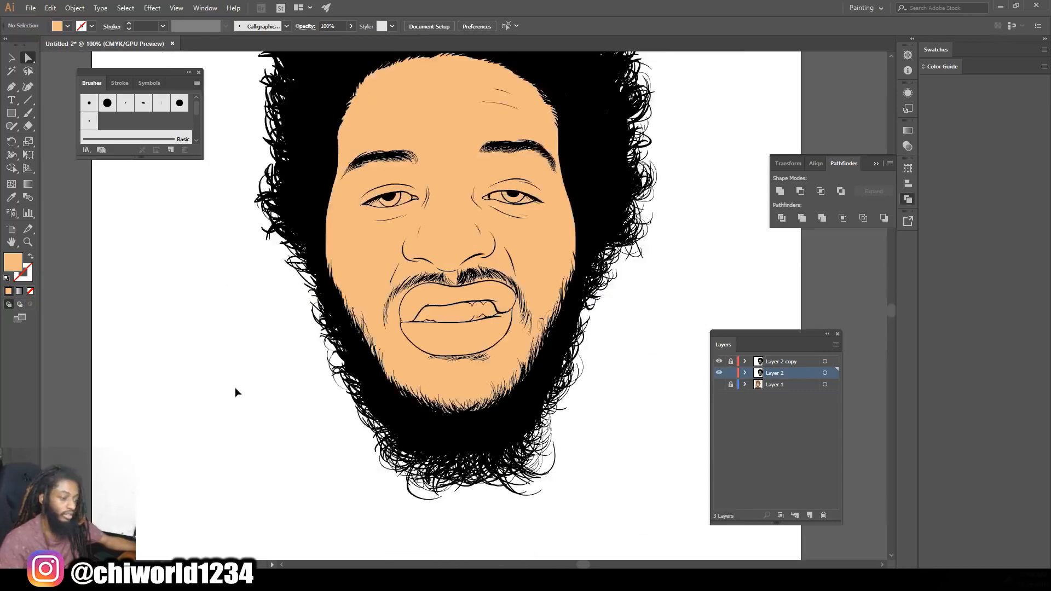
{"action": "left_click_drag", "start_coordinate": [307, 342], "coordinate": [363, 277]}
{"action": "key", "text": "ctrl+plus"}
{"action": "key", "text": "ctrl+plus"}
{"action": "scroll", "coordinate": [258, 342], "scroll_direction": "left", "scroll_amount": 4}
{"action": "key", "text": "ctrl+plus"}
{"action": "key", "text": "ctrl+plus"}
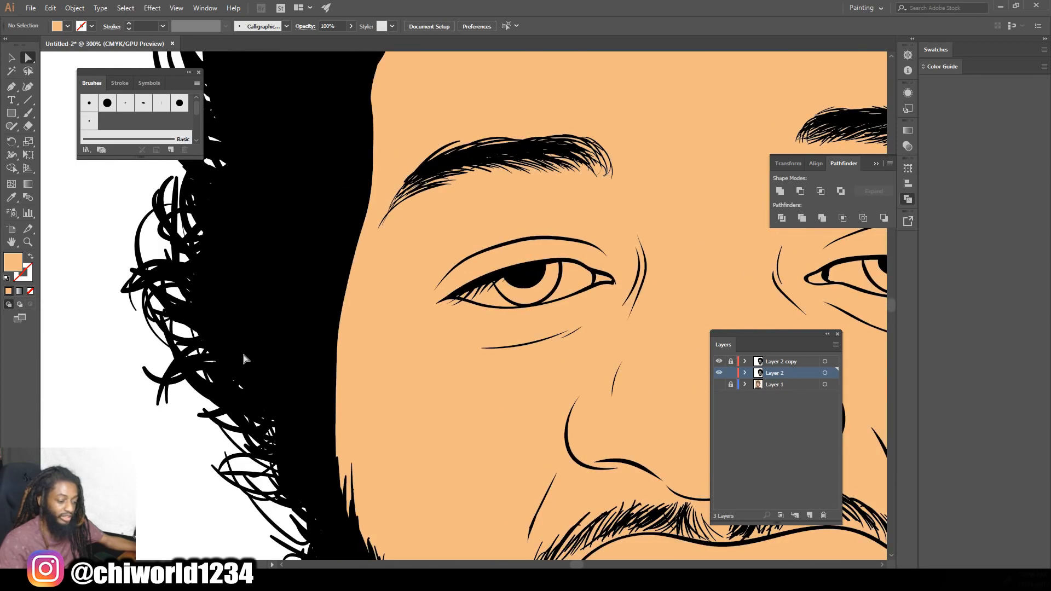
{"action": "scroll", "coordinate": [244, 357], "scroll_direction": "up", "scroll_amount": 10}
{"action": "scroll", "coordinate": [238, 375], "scroll_direction": "up", "scroll_amount": 12}
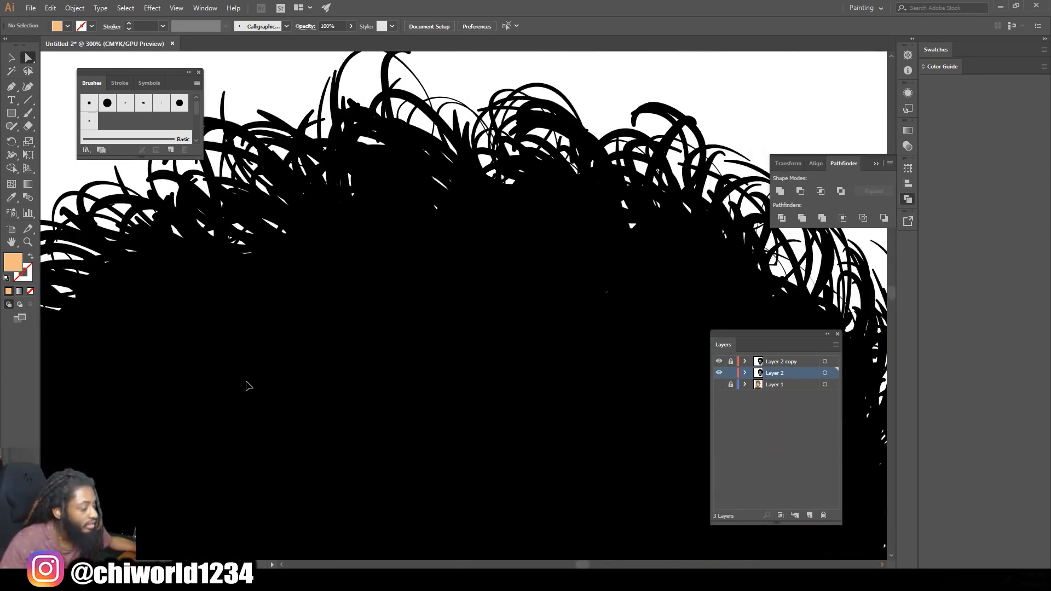
{"action": "key", "text": "ctrl+minus"}
{"action": "key", "text": "ctrl+minus"}
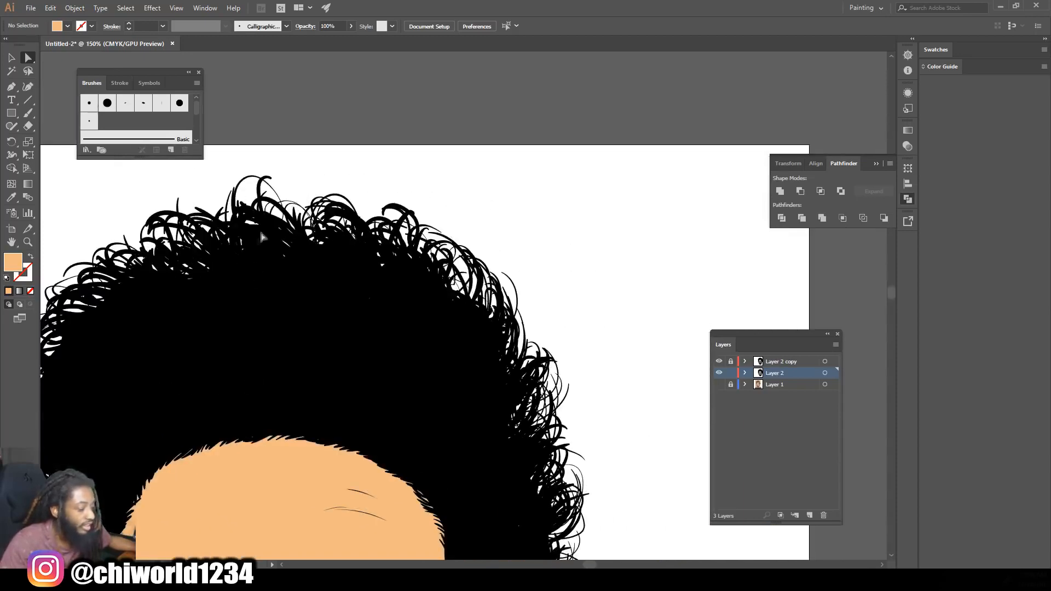
Delete the stray shapes along the right-hand edge of the hair
{"action": "left_click_drag", "start_coordinate": [389, 182], "coordinate": [596, 439]}
{"action": "left_click_drag", "start_coordinate": [513, 421], "coordinate": [560, 363]}
{"action": "key", "text": "Delete"}
{"action": "key", "text": "ctrl+minus"}
{"action": "key", "text": "ctrl+minus"}
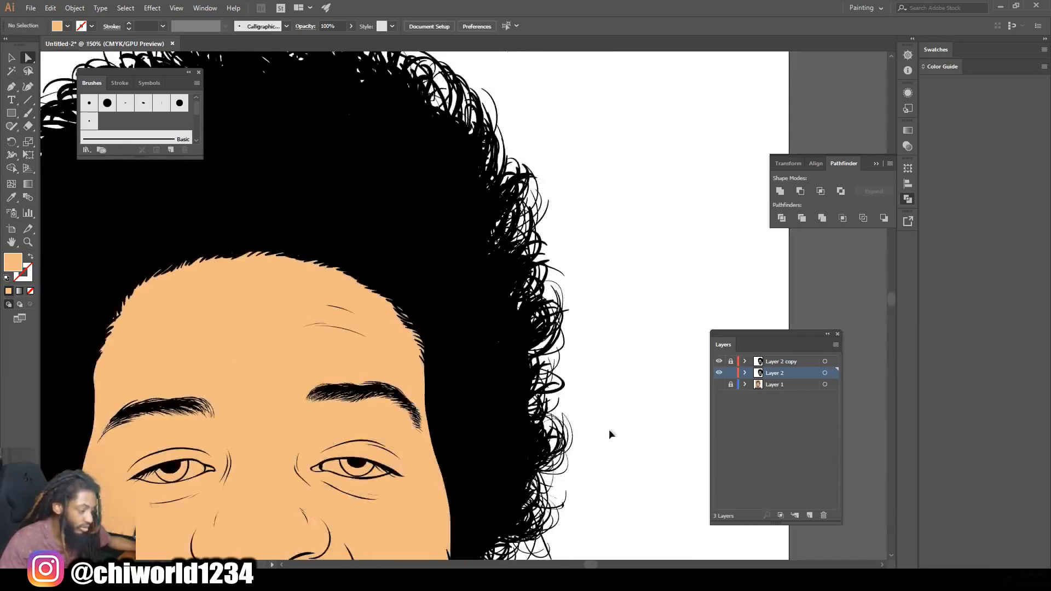
Examine the side hair, beard edge and mouth area for remaining unwanted shapes
{"action": "key", "text": "ctrl+minus"}
{"action": "key", "text": "ctrl+minus"}
{"action": "left_click_drag", "start_coordinate": [526, 522], "coordinate": [511, 456]}
{"action": "key", "text": "ctrl+plus"}
{"action": "key", "text": "ctrl+plus"}
{"action": "key", "text": "ctrl+plus"}
{"action": "key", "text": "ctrl+plus"}
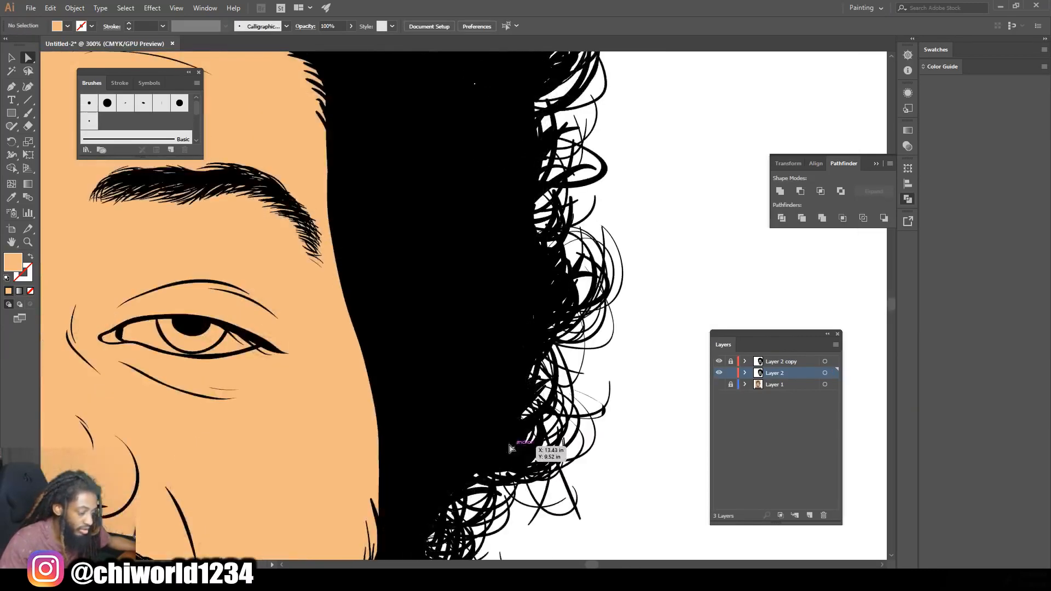
{"action": "scroll", "coordinate": [512, 445], "scroll_direction": "down", "scroll_amount": 6}
{"action": "scroll", "coordinate": [493, 454], "scroll_direction": "left", "scroll_amount": 4}
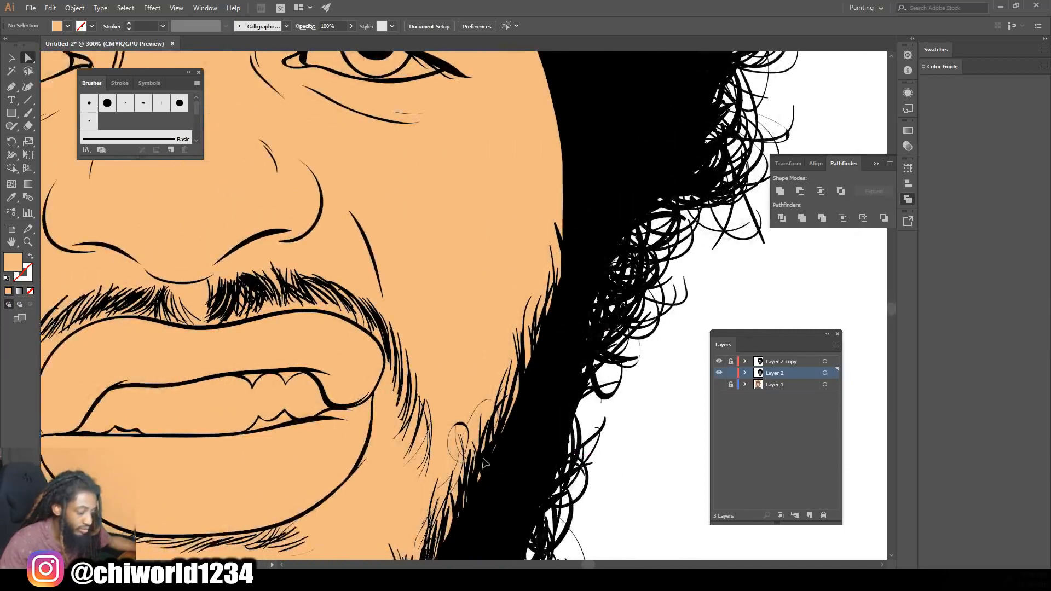
{"action": "scroll", "coordinate": [484, 464], "scroll_direction": "down", "scroll_amount": 7}
{"action": "scroll", "coordinate": [484, 464], "scroll_direction": "left", "scroll_amount": 2}
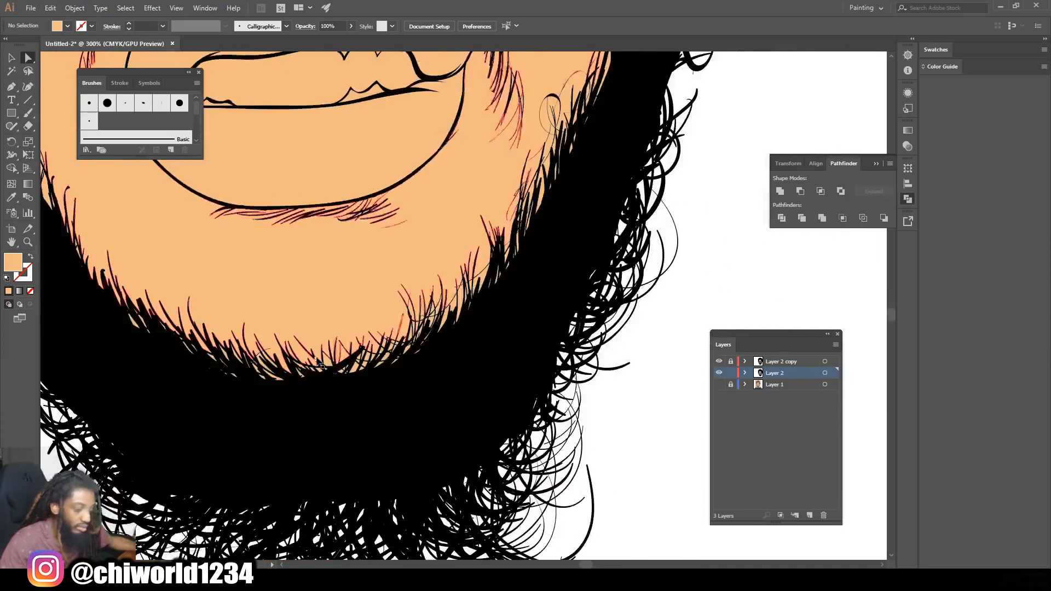
{"action": "scroll", "coordinate": [316, 361], "scroll_direction": "up", "scroll_amount": 4}
{"action": "scroll", "coordinate": [329, 274], "scroll_direction": "left", "scroll_amount": 2}
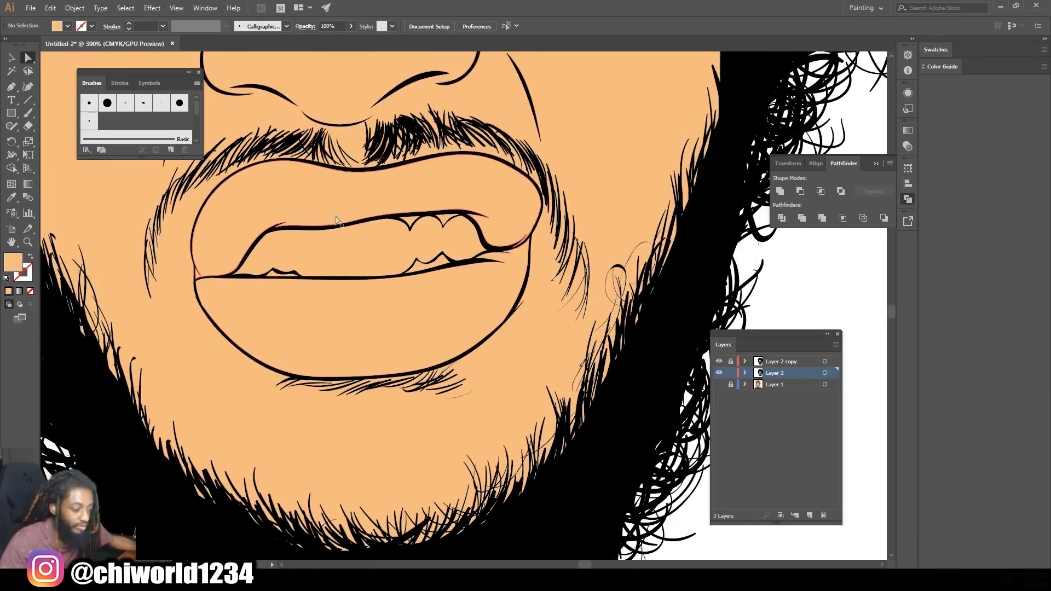
Isolate the group that holds the face's fill shapes
{"action": "left_click", "coordinate": [337, 251]}
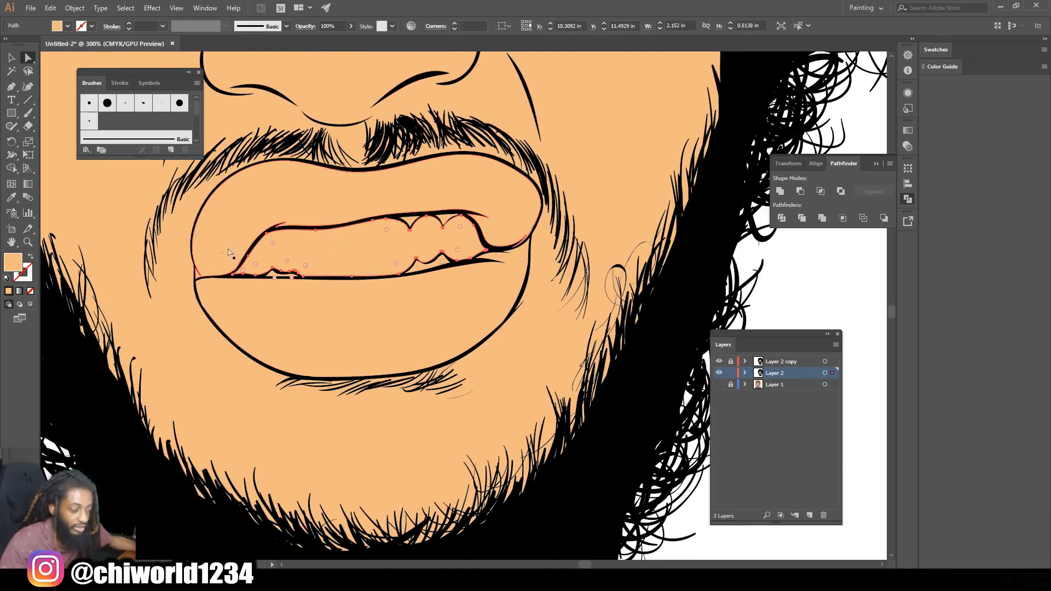
{"action": "left_click", "coordinate": [789, 269]}
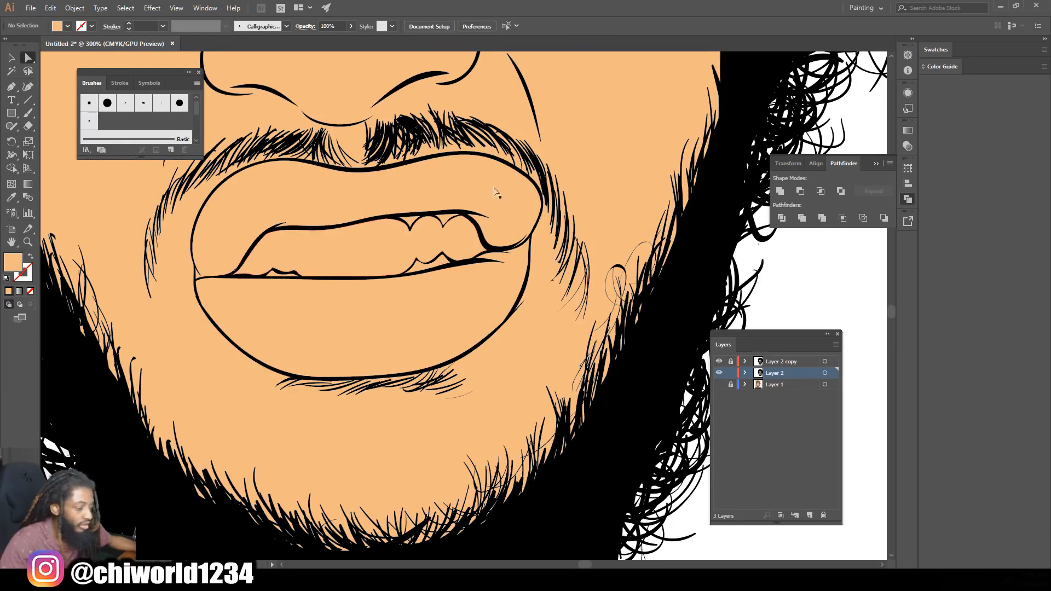
{"action": "left_click", "coordinate": [10, 59]}
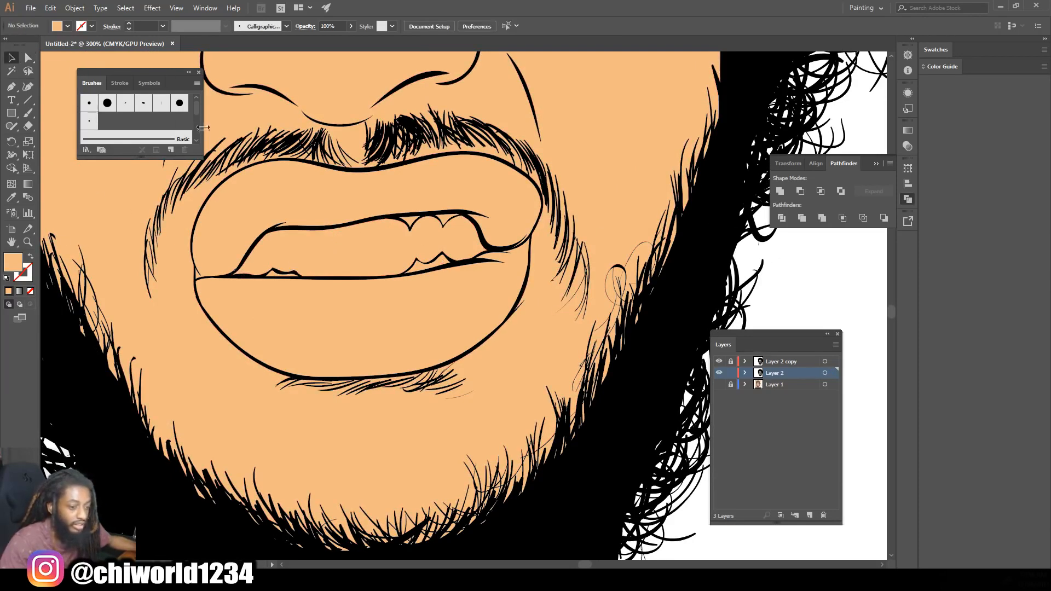
{"action": "left_click", "coordinate": [334, 248]}
{"action": "right_click", "coordinate": [331, 247]}
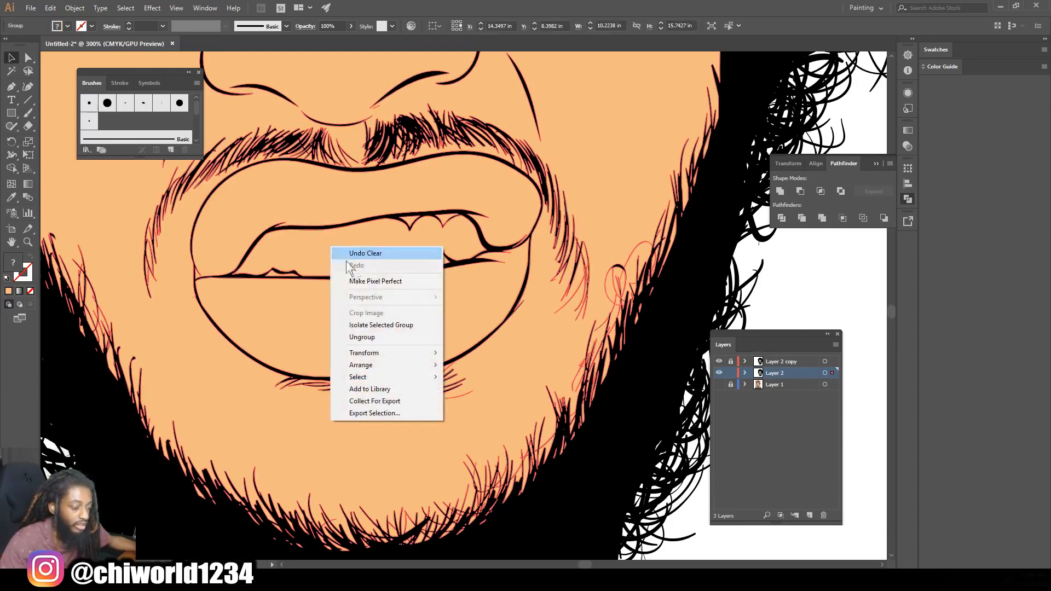
{"action": "left_click", "coordinate": [375, 324]}
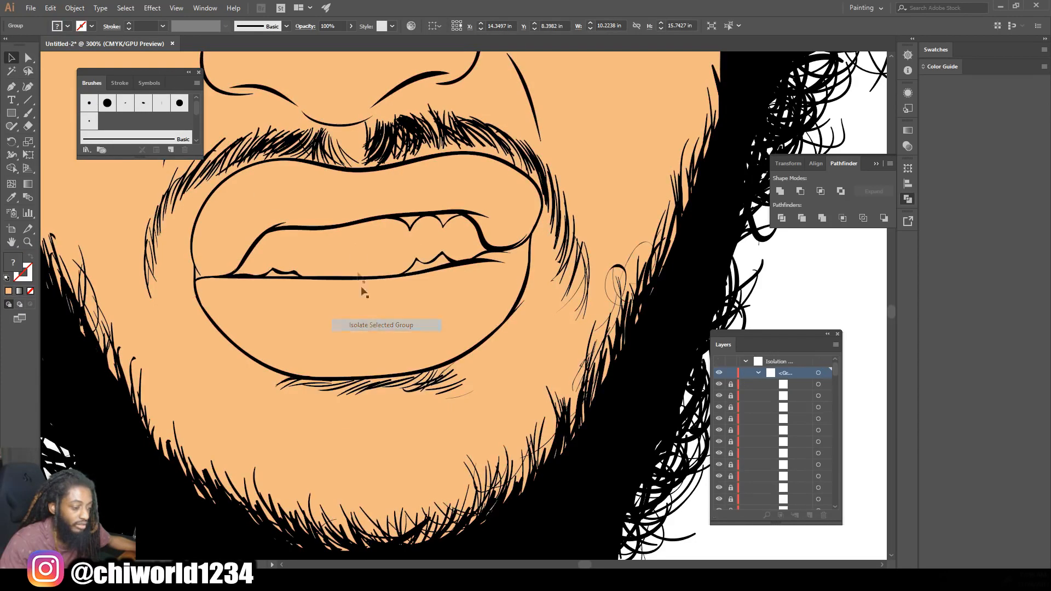
Fill the teeth shape between the lips with white (FFFFFF)
{"action": "left_click", "coordinate": [337, 247]}
{"action": "double_click", "coordinate": [13, 261]}
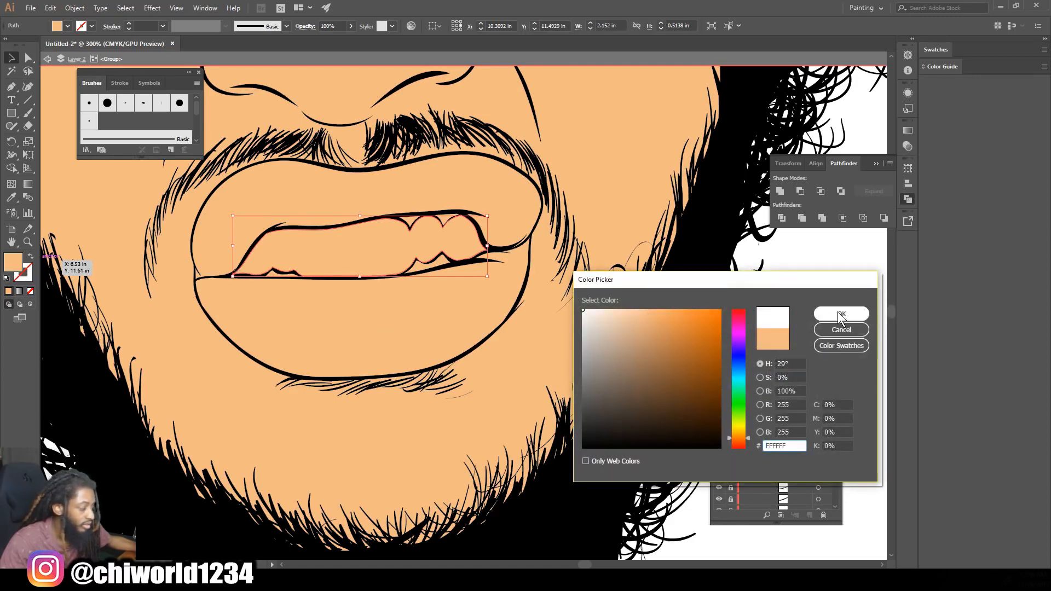
{"action": "left_click", "coordinate": [841, 313]}
{"action": "scroll", "coordinate": [401, 313], "scroll_direction": "up", "scroll_amount": 5}
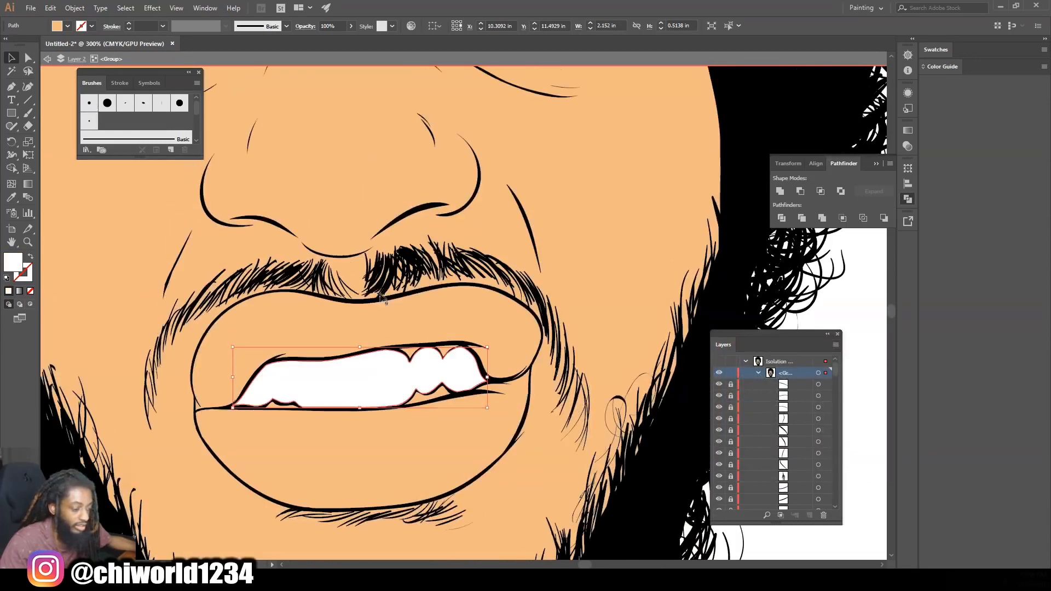
Fill the upper lip with a salmon pink, about E28876
{"action": "left_click", "coordinate": [318, 320]}
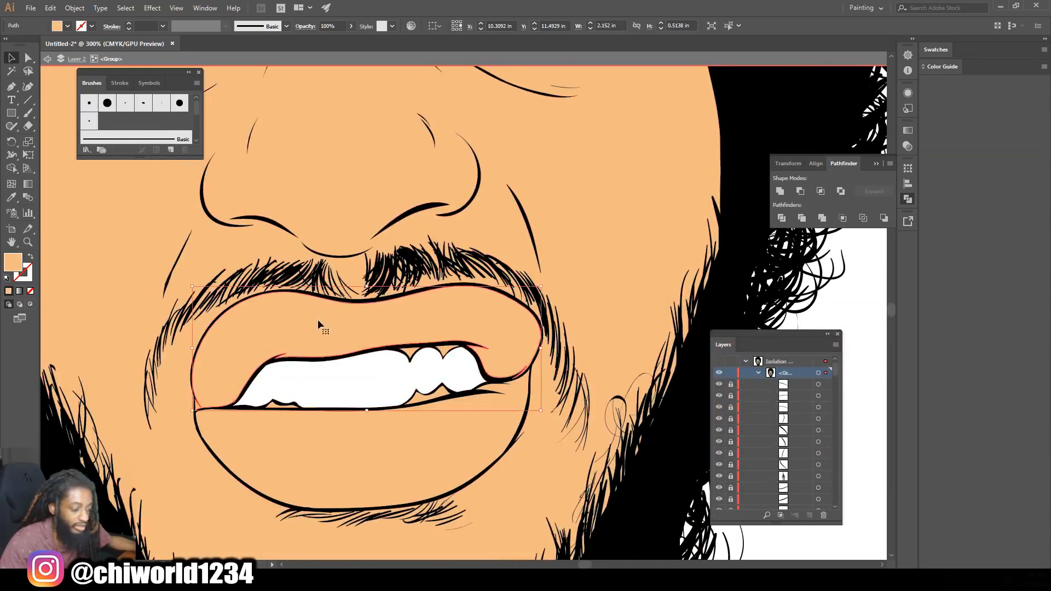
{"action": "double_click", "coordinate": [17, 269]}
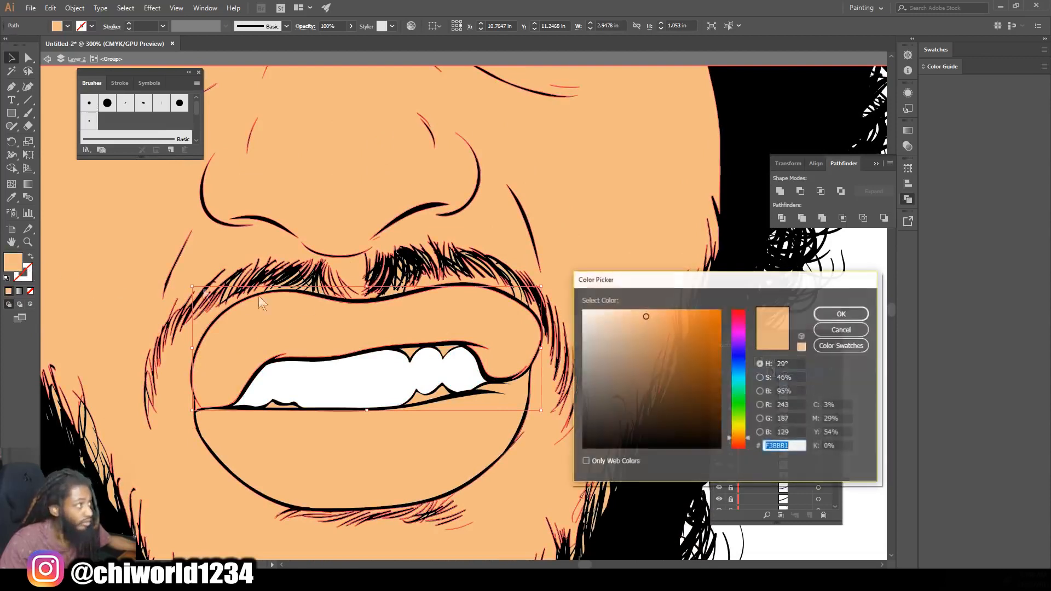
{"action": "left_click", "coordinate": [736, 446]}
{"action": "left_click_drag", "start_coordinate": [638, 325], "coordinate": [648, 328]}
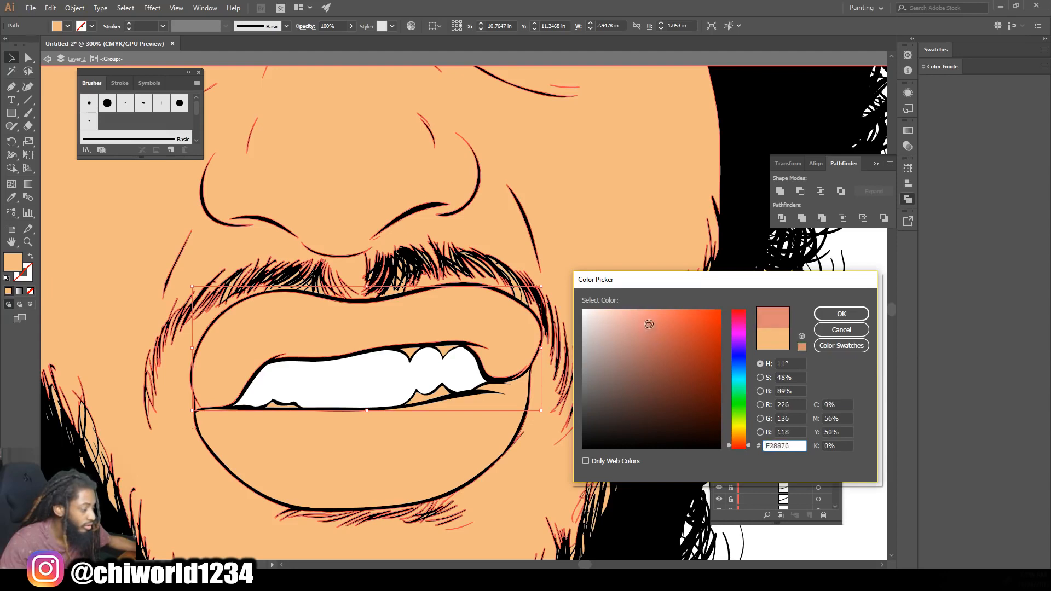
{"action": "left_click", "coordinate": [841, 314]}
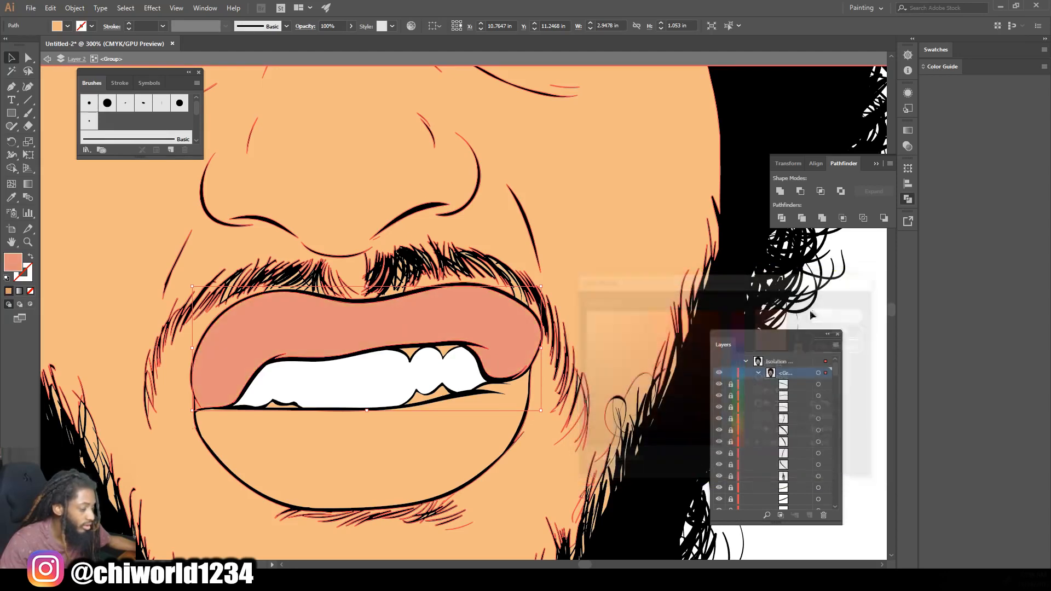
Fill the lower lip with a lighter pink, F9B49B, and deselect it
{"action": "left_click", "coordinate": [380, 436]}
{"action": "double_click", "coordinate": [16, 265]}
{"action": "left_click_drag", "start_coordinate": [742, 439], "coordinate": [742, 441]}
{"action": "left_click", "coordinate": [638, 324]}
{"action": "left_click_drag", "start_coordinate": [645, 316], "coordinate": [635, 312]}
{"action": "left_click", "coordinate": [841, 314]}
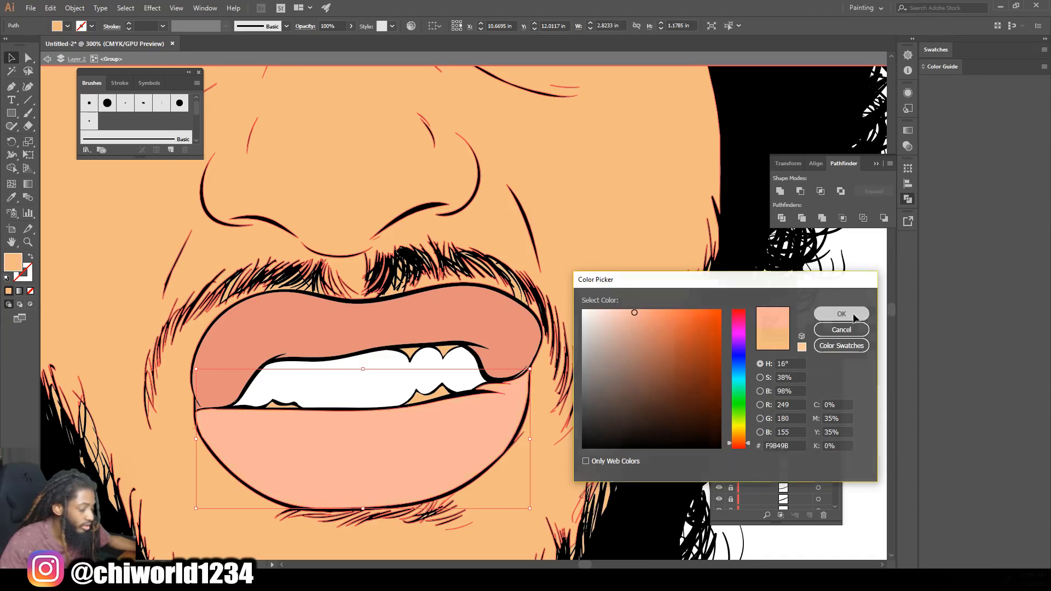
{"action": "left_click", "coordinate": [841, 301]}
Fill the two gum gaps above the upper teeth with a darker reddish tone, CE745F
{"action": "key", "text": "ctrl+minus"}
{"action": "key", "text": "ctrl+minus"}
{"action": "key", "text": "ctrl+minus"}
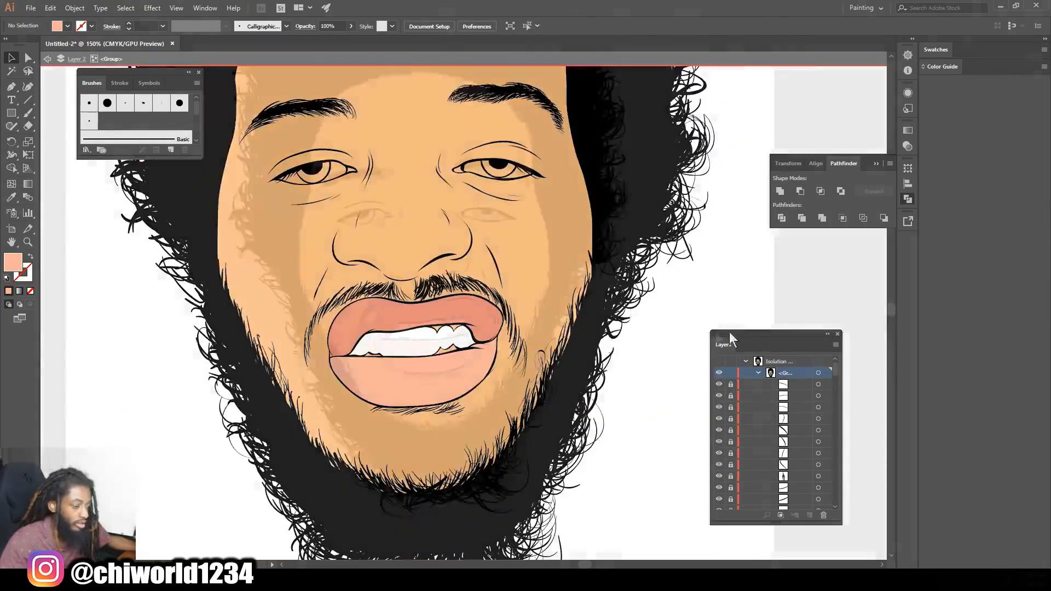
{"action": "scroll", "coordinate": [656, 318], "scroll_direction": "up", "scroll_amount": 2}
{"action": "key", "text": "ctrl+plus"}
{"action": "key", "text": "ctrl+plus"}
{"action": "scroll", "coordinate": [567, 327], "scroll_direction": "left", "scroll_amount": 1}
{"action": "scroll", "coordinate": [563, 327], "scroll_direction": "up", "scroll_amount": 2}
{"action": "scroll", "coordinate": [547, 328], "scroll_direction": "down", "scroll_amount": 6}
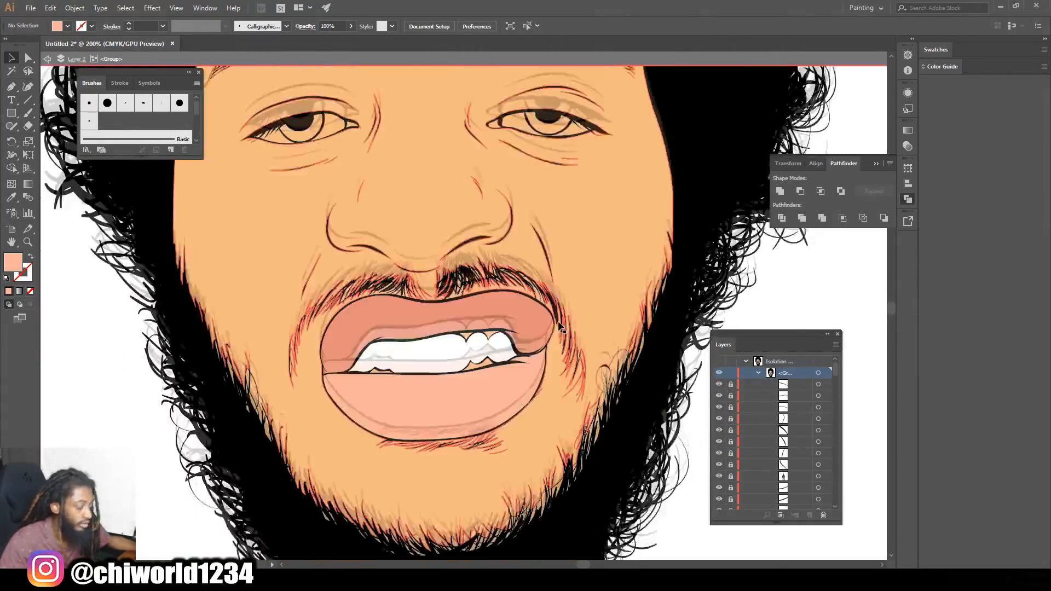
{"action": "key", "text": "ctrl+plus"}
{"action": "key", "text": "ctrl+plus"}
{"action": "key", "text": "ctrl+plus"}
{"action": "left_click", "coordinate": [537, 354]}
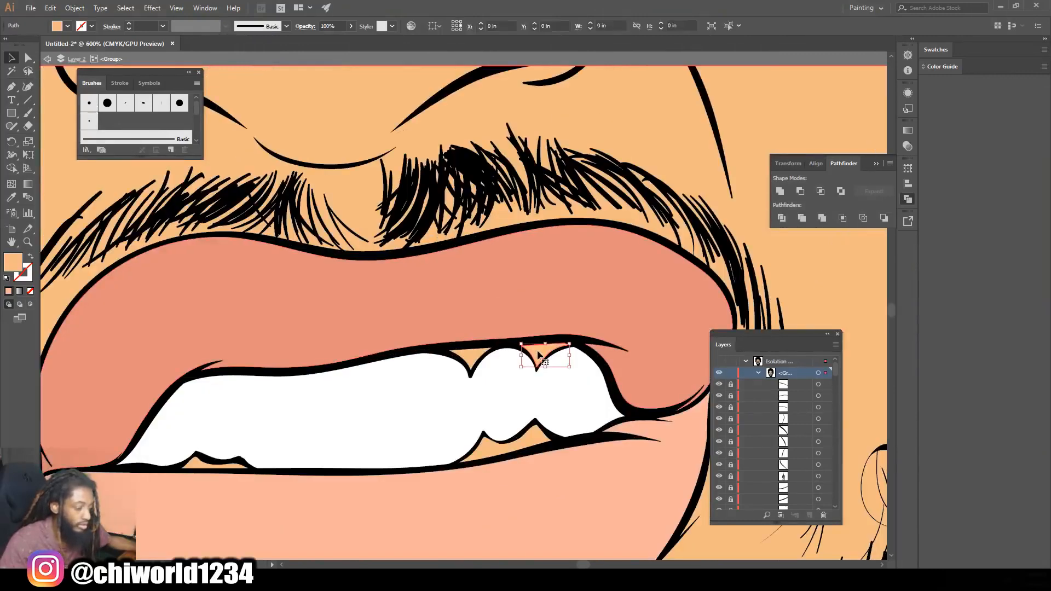
{"action": "left_click", "coordinate": [466, 358], "text": "shift"}
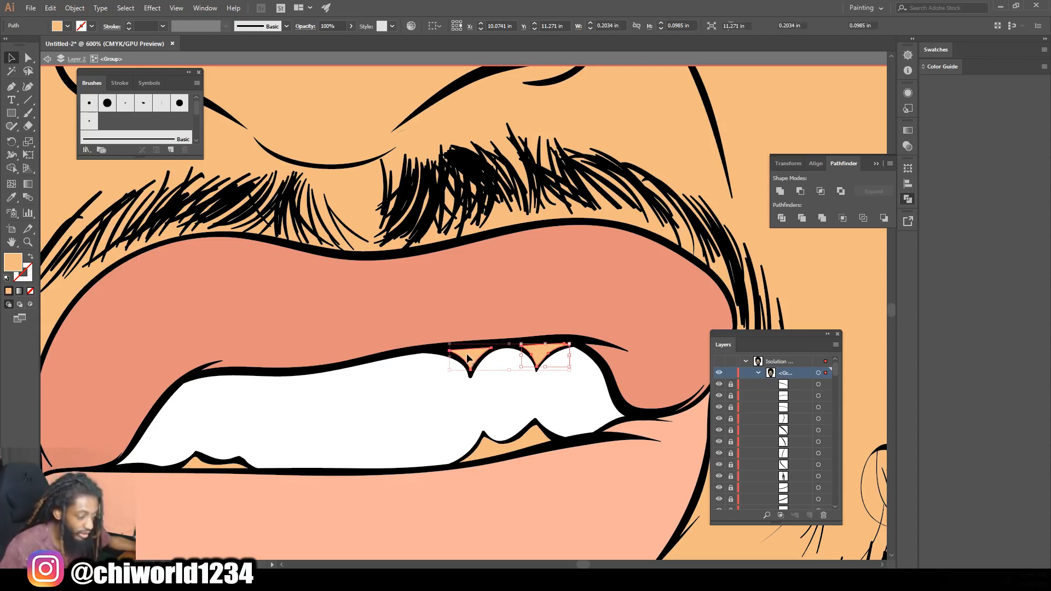
{"action": "double_click", "coordinate": [11, 261]}
{"action": "type", "text": "F29F83"}
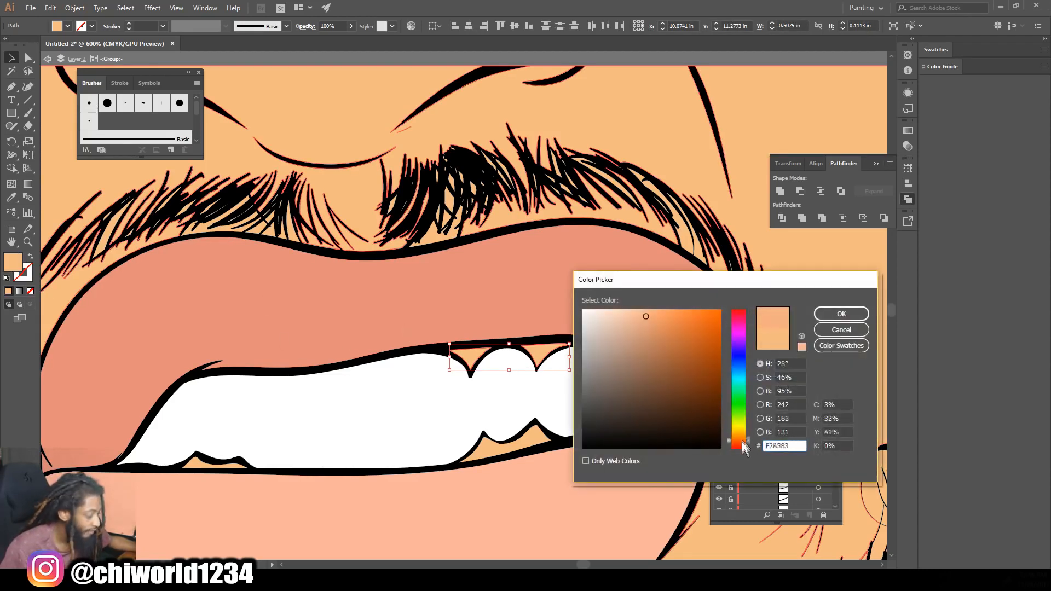
{"action": "left_click_drag", "start_coordinate": [662, 359], "coordinate": [656, 365]}
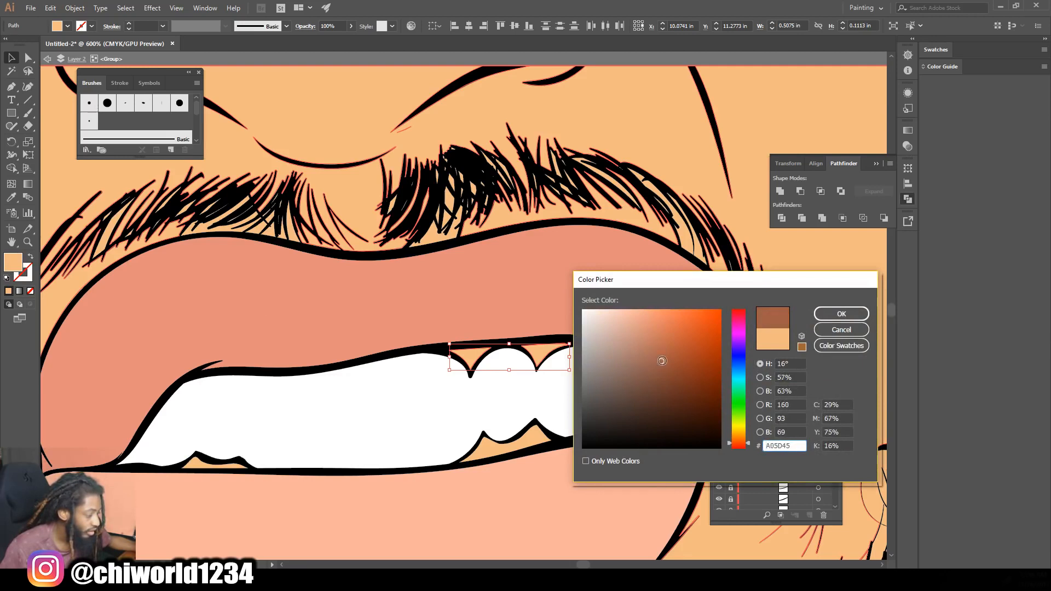
{"action": "left_click_drag", "start_coordinate": [743, 426], "coordinate": [741, 443]}
{"action": "left_click_drag", "start_coordinate": [666, 363], "coordinate": [658, 335]}
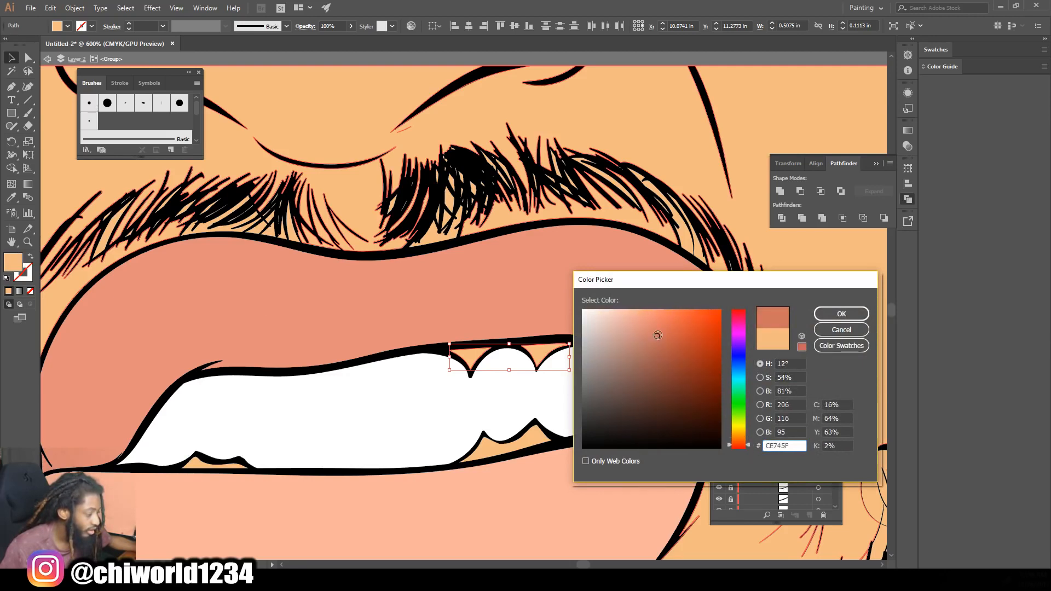
{"action": "left_click", "coordinate": [828, 315]}
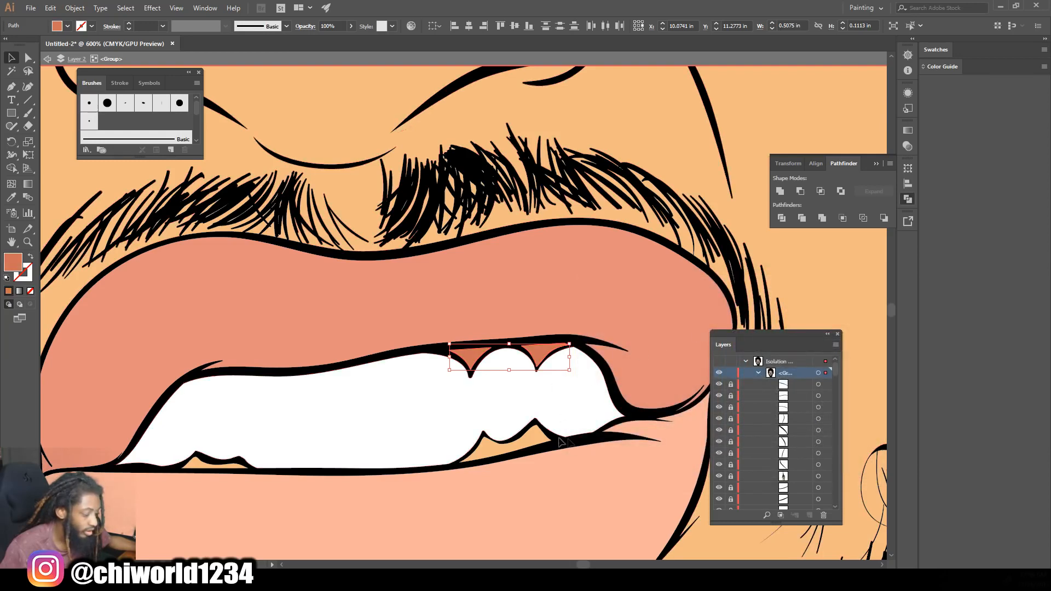
Fill the two gaps along the lower edge of the teeth with dark brown and clear the selection
{"action": "left_click", "coordinate": [494, 436]}
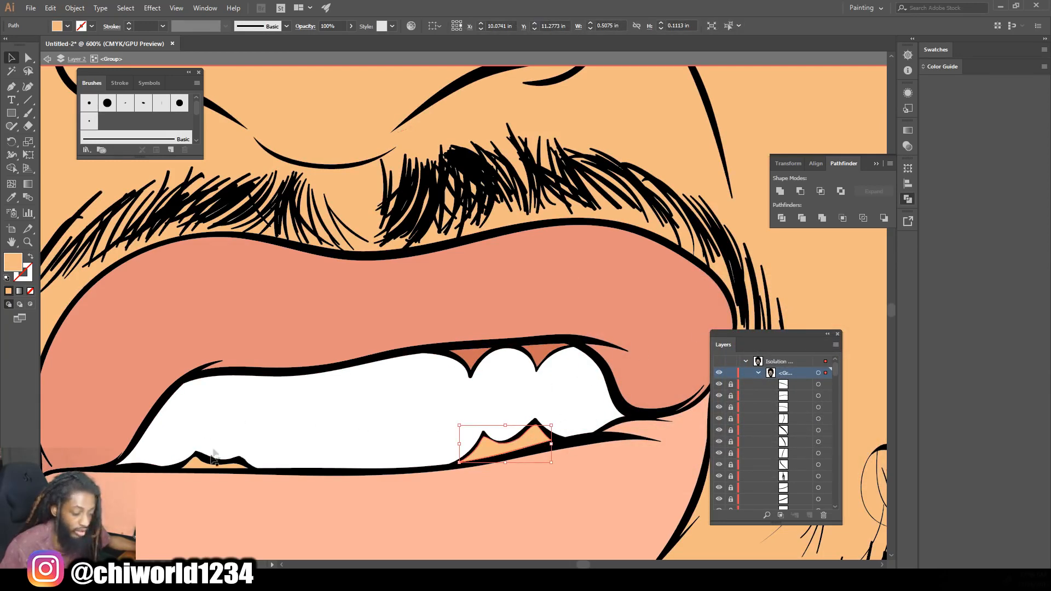
{"action": "double_click", "coordinate": [13, 263]}
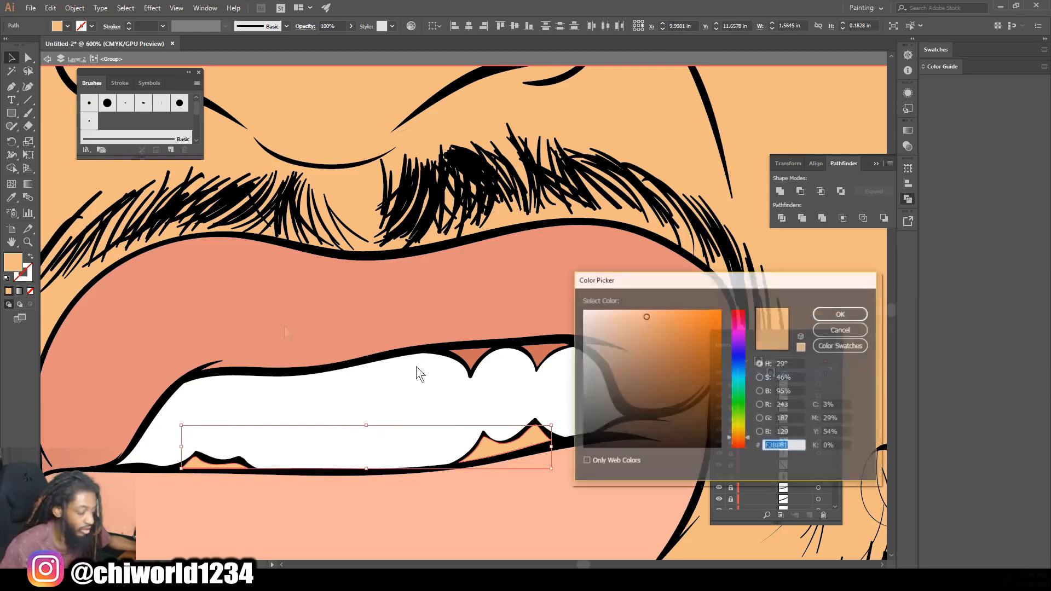
{"action": "left_click_drag", "start_coordinate": [747, 436], "coordinate": [747, 444]}
{"action": "left_click_drag", "start_coordinate": [660, 404], "coordinate": [661, 398]}
{"action": "left_click", "coordinate": [841, 314]}
{"action": "key", "text": "ctrl+shift+a"}
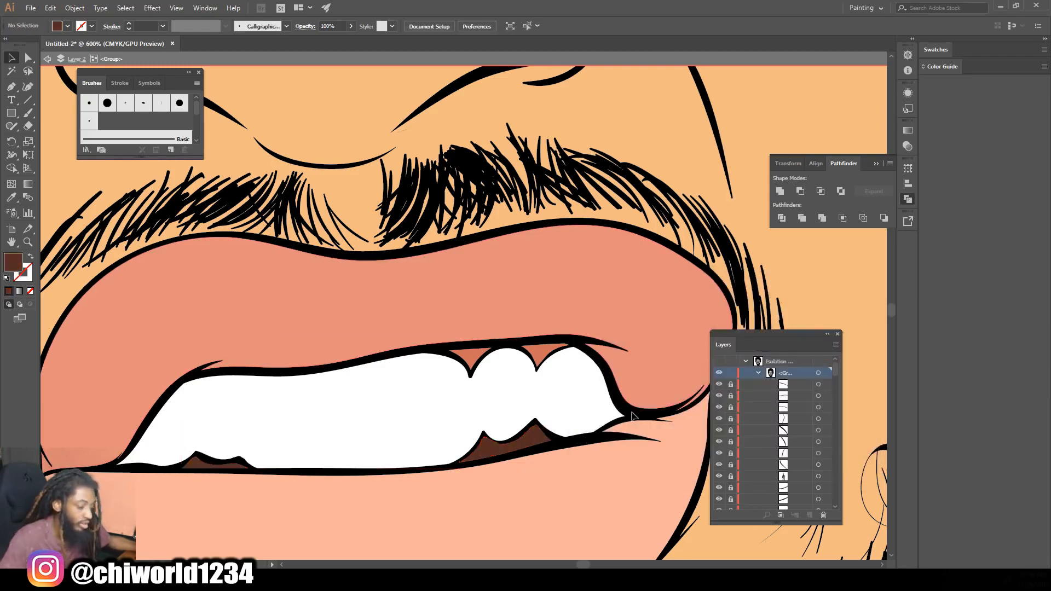
Fill the whites of both eyes, including the small slivers at the outer corners, with white and deselect them
{"action": "key", "text": "ctrl+minus"}
{"action": "key", "text": "ctrl+minus"}
{"action": "key", "text": "ctrl+minus"}
{"action": "key", "text": "ctrl+minus"}
{"action": "key", "text": "ctrl+minus"}
{"action": "key", "text": "ctrl+equal"}
{"action": "key", "text": "ctrl+equal"}
{"action": "key", "text": "ctrl+equal"}
{"action": "scroll", "coordinate": [596, 343], "scroll_direction": "up", "scroll_amount": 5}
{"action": "left_click", "coordinate": [555, 358]}
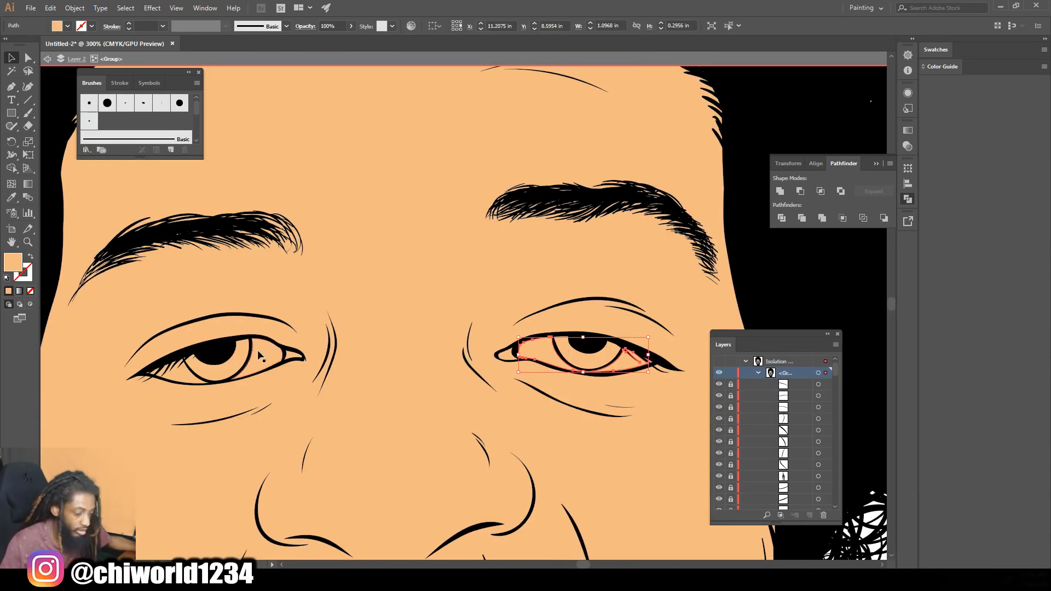
{"action": "left_click", "coordinate": [155, 374], "text": "shift"}
{"action": "left_click", "coordinate": [151, 374], "text": "shift"}
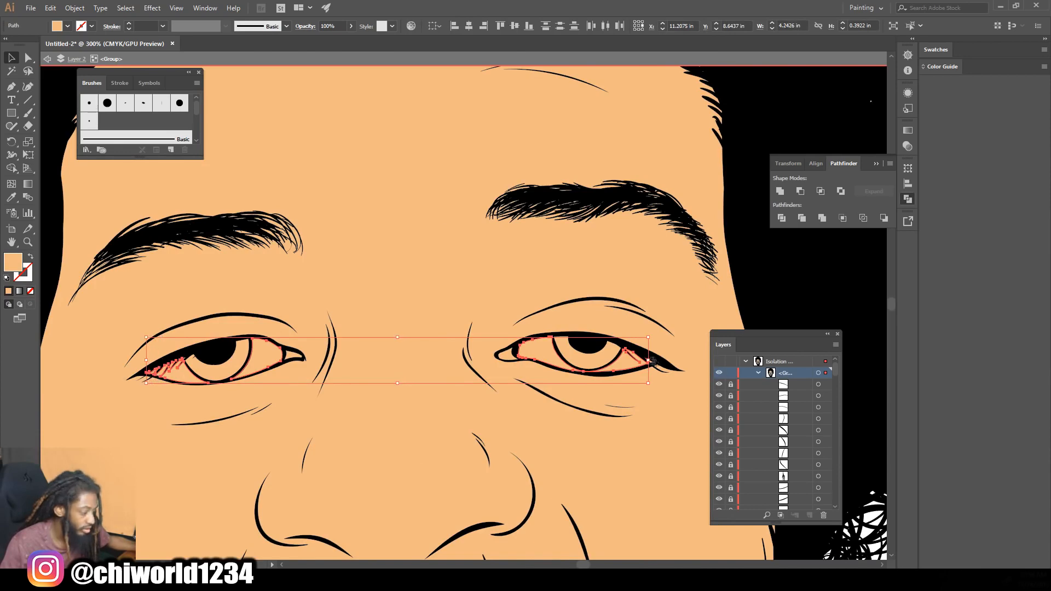
{"action": "scroll", "coordinate": [655, 361], "scroll_direction": "up", "scroll_amount": 3}
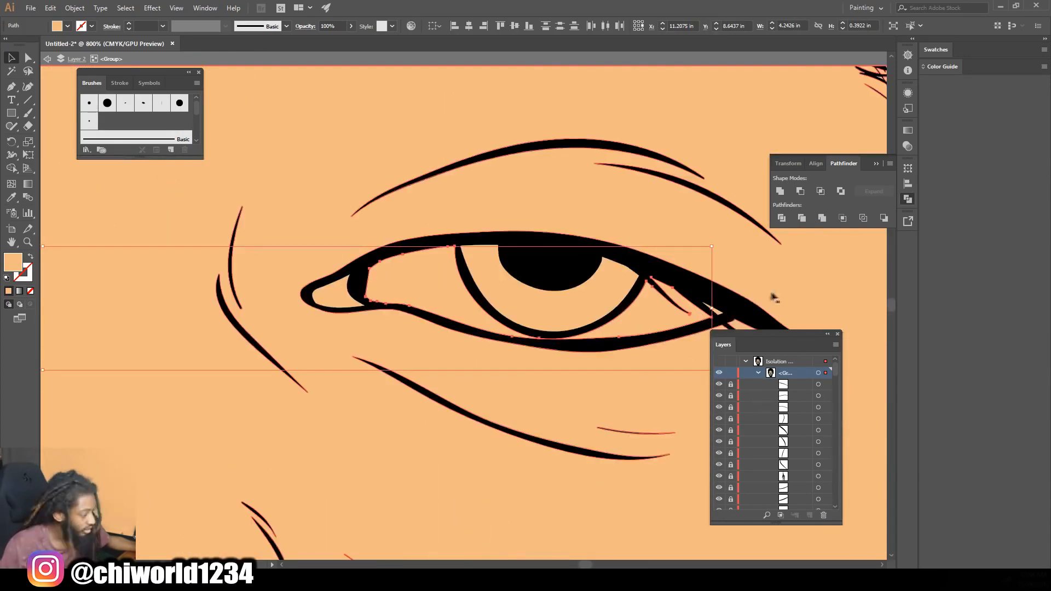
{"action": "left_click", "coordinate": [720, 313], "text": "shift"}
{"action": "double_click", "coordinate": [13, 262]}
{"action": "left_click", "coordinate": [583, 311]}
{"action": "left_click", "coordinate": [840, 313]}
{"action": "left_click", "coordinate": [635, 342]}
Color the inner corners of both eyes with the upper lip's salmon pink using the Eyedropper, and deselect them
{"action": "key", "text": "ctrl+minus"}
{"action": "key", "text": "ctrl+minus"}
{"action": "key", "text": "ctrl+minus"}
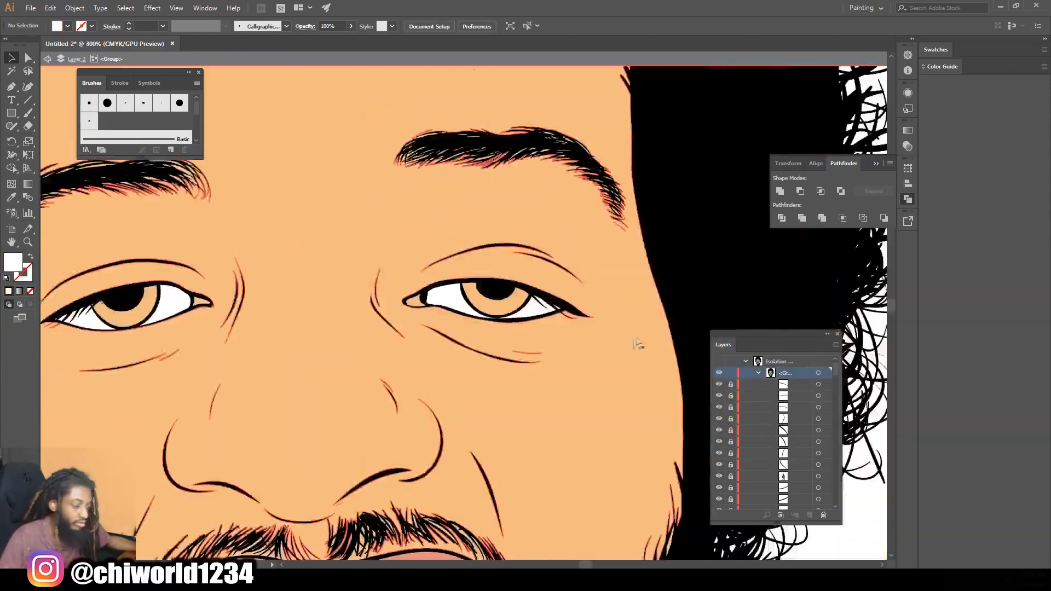
{"action": "scroll", "coordinate": [507, 306], "scroll_direction": "up", "scroll_amount": 1}
{"action": "left_click", "coordinate": [504, 301]}
{"action": "left_click", "coordinate": [222, 299], "text": "shift"}
{"action": "scroll", "coordinate": [351, 320], "scroll_direction": "down", "scroll_amount": 3}
{"action": "key", "text": "i"}
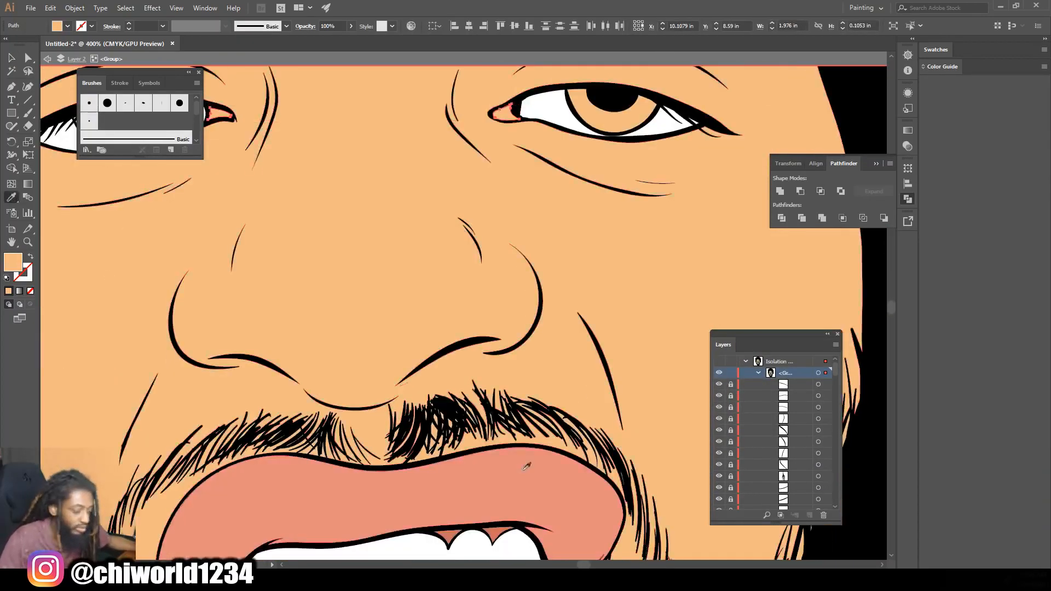
{"action": "left_click", "coordinate": [526, 466]}
{"action": "scroll", "coordinate": [526, 466], "scroll_direction": "up", "scroll_amount": 3}
{"action": "left_click", "coordinate": [12, 58]}
{"action": "left_click", "coordinate": [268, 219]}
Fill both irises with a dark brown, about 4F220E, and clear the selection
{"action": "left_click", "coordinate": [75, 301]}
{"action": "left_click", "coordinate": [132, 316], "text": "shift"}
{"action": "left_click", "coordinate": [602, 306], "text": "shift"}
{"action": "double_click", "coordinate": [13, 262]}
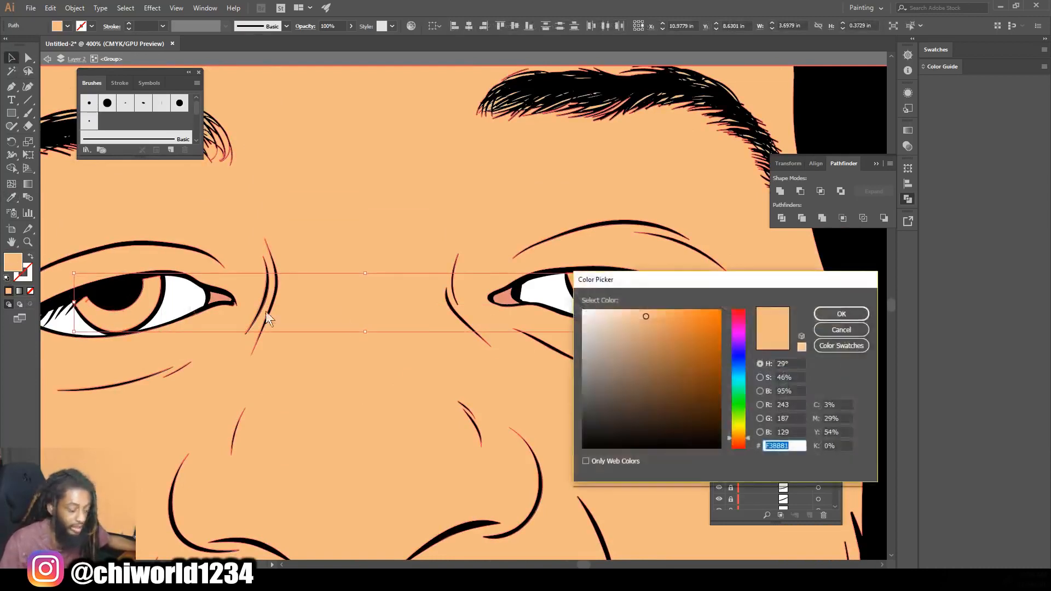
{"action": "left_click_drag", "start_coordinate": [737, 438], "coordinate": [736, 442]}
{"action": "mouse_move", "coordinate": [670, 359]}
{"action": "left_mouse_down"}
{"action": "mouse_move", "coordinate": [676, 389]}
{"action": "mouse_move", "coordinate": [695, 405]}
{"action": "left_mouse_up"}
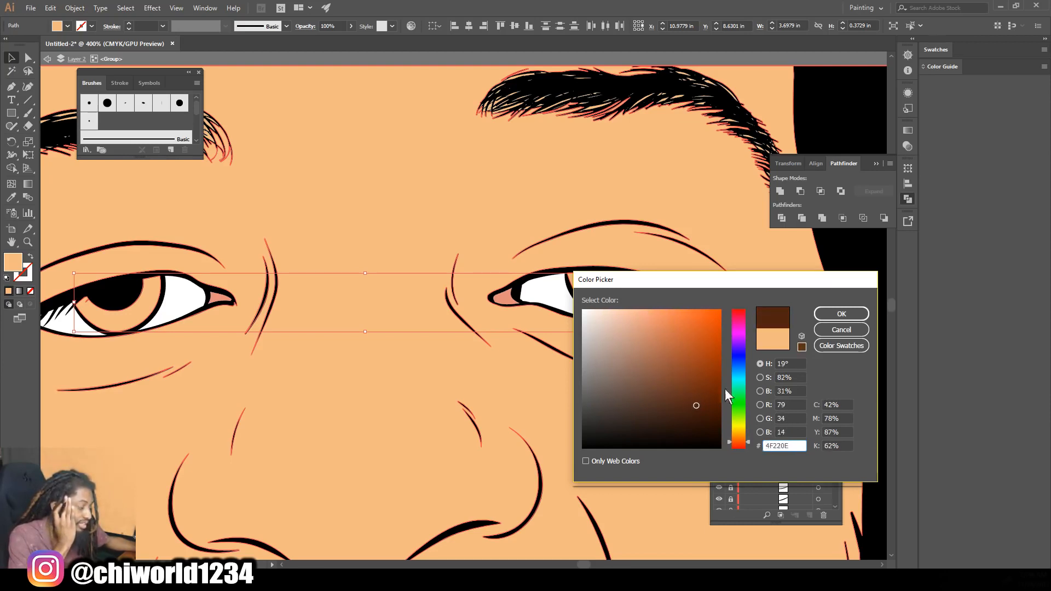
{"action": "left_click_drag", "start_coordinate": [695, 407], "coordinate": [687, 410]}
{"action": "left_click", "coordinate": [838, 314]}
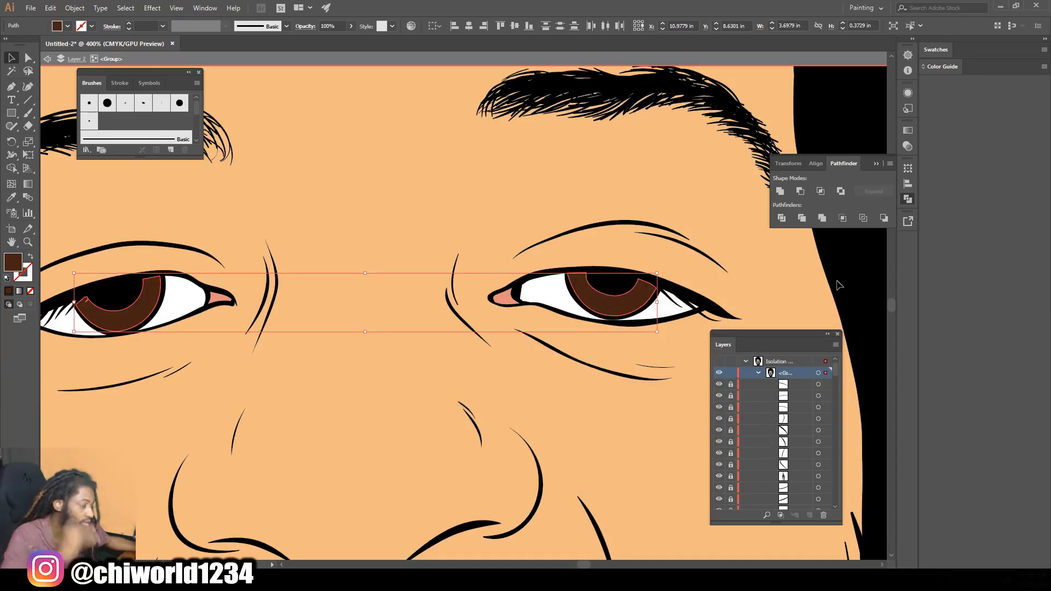
{"action": "left_click", "coordinate": [839, 284]}
Leave the face group's isolation mode and lock Layer 2
{"action": "scroll", "coordinate": [839, 285], "scroll_direction": "down", "scroll_amount": 5}
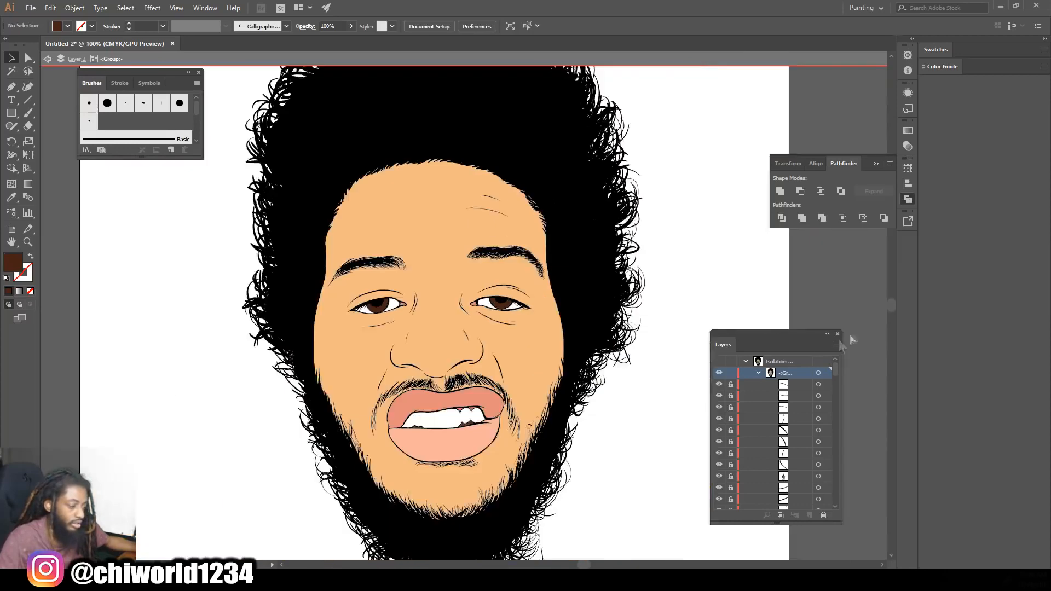
{"action": "scroll", "coordinate": [641, 359], "scroll_direction": "up", "scroll_amount": 1}
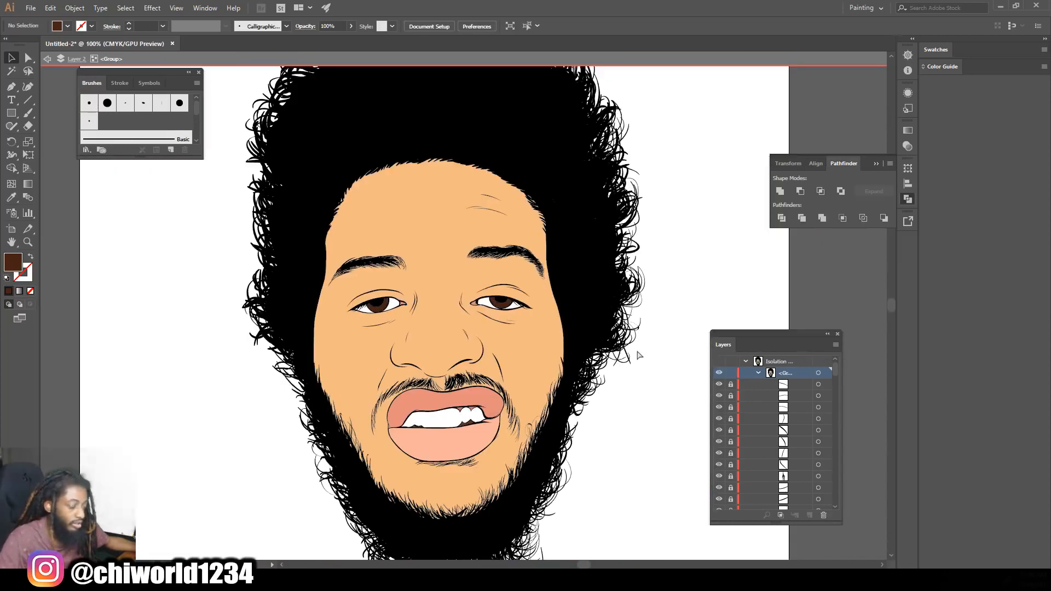
{"action": "scroll", "coordinate": [638, 355], "scroll_direction": "down", "scroll_amount": 1}
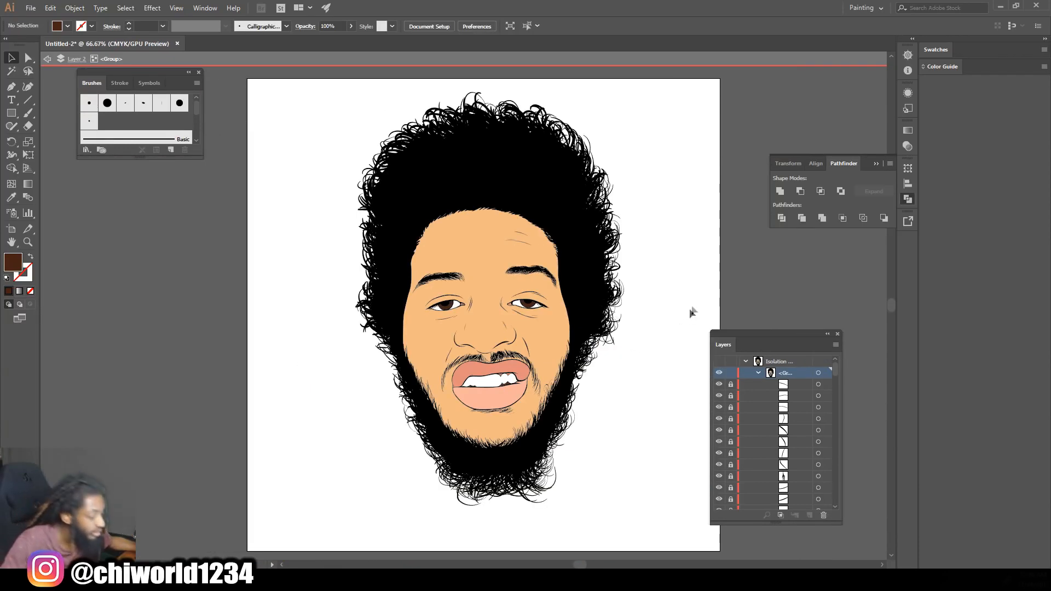
{"action": "double_click", "coordinate": [703, 292]}
{"action": "left_click", "coordinate": [729, 374]}
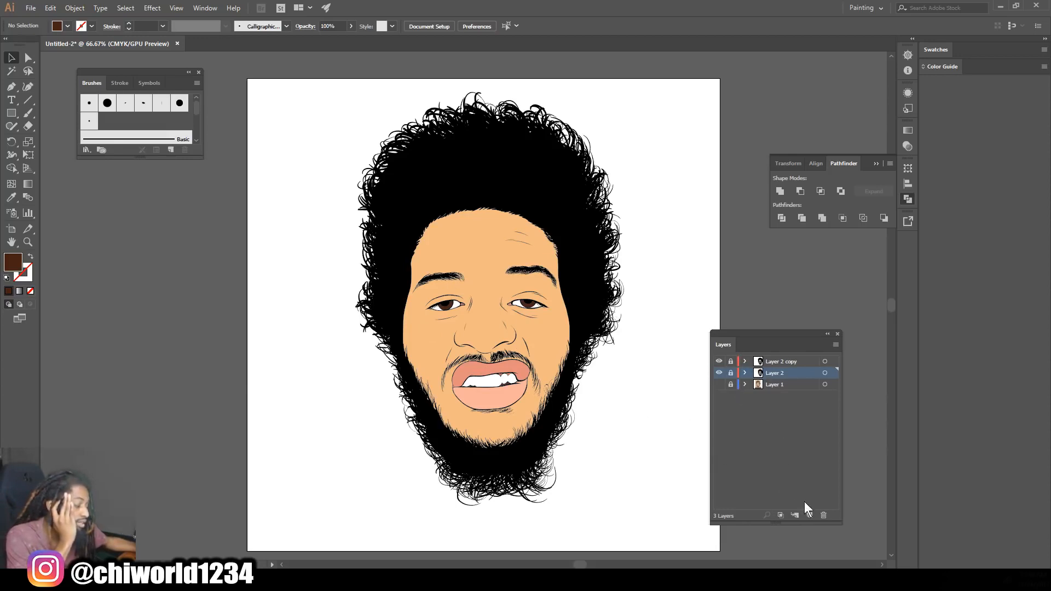
Create two new layers, one between Layer 2 and Layer 2 copy and the other above Layer 2 copy
{"action": "left_click", "coordinate": [809, 516]}
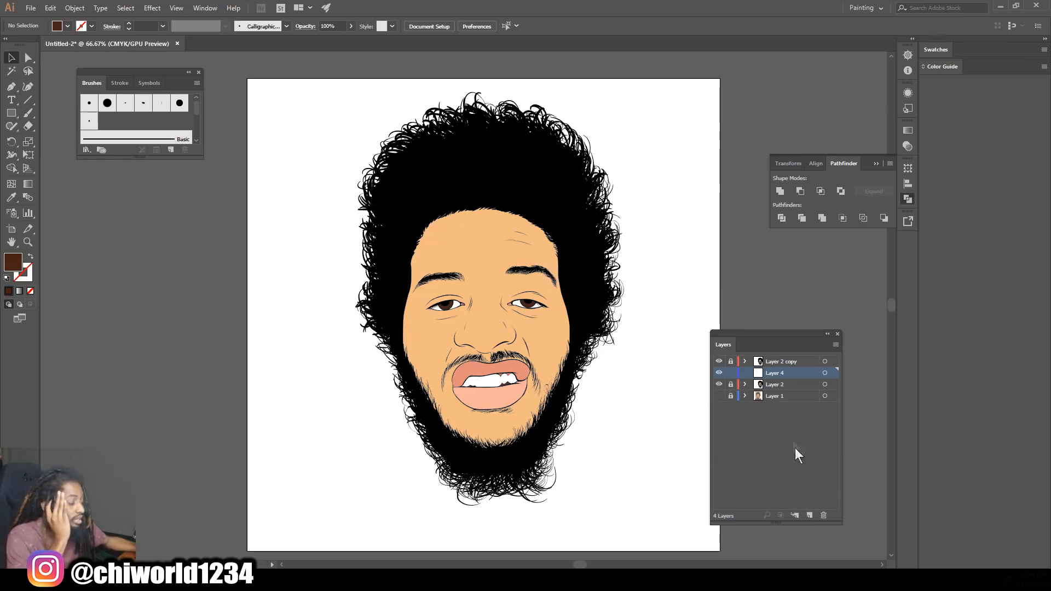
{"action": "left_click", "coordinate": [809, 515]}
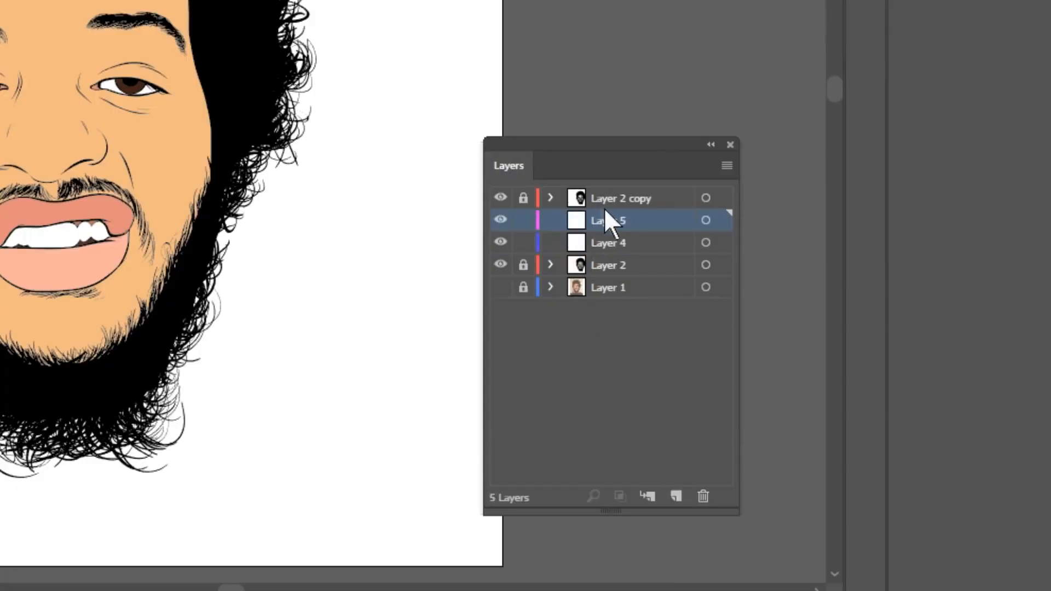
{"action": "mouse_move", "coordinate": [608, 215]}
{"action": "left_mouse_down"}
{"action": "mouse_move", "coordinate": [619, 181]}
{"action": "mouse_move", "coordinate": [614, 205]}
{"action": "left_mouse_up"}
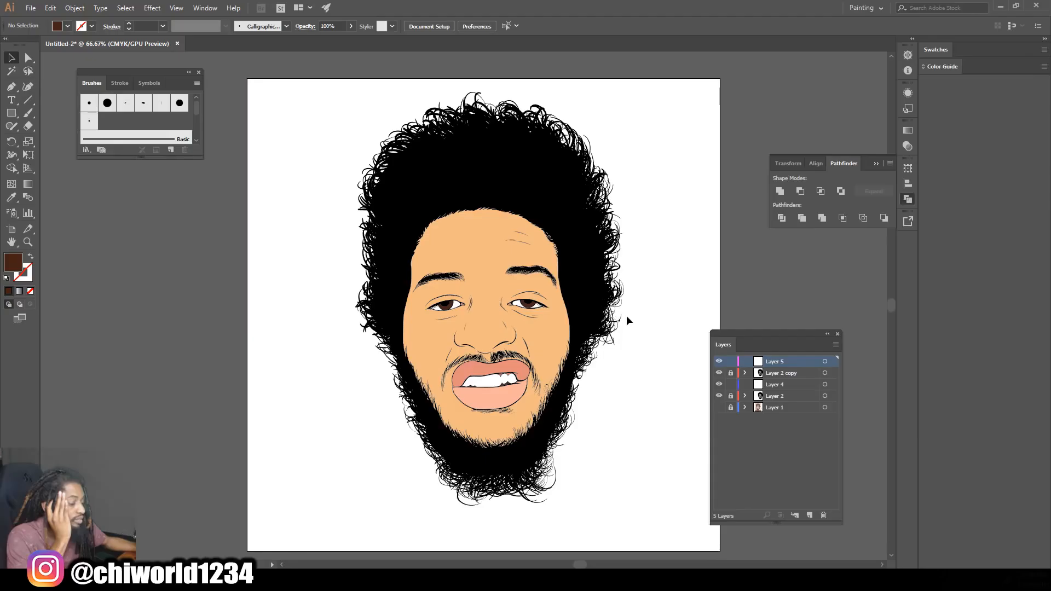
Set the fill to a linear gradient with an added middle color stop and a black starting stop
{"action": "scroll", "coordinate": [626, 315], "scroll_direction": "up", "scroll_amount": 2}
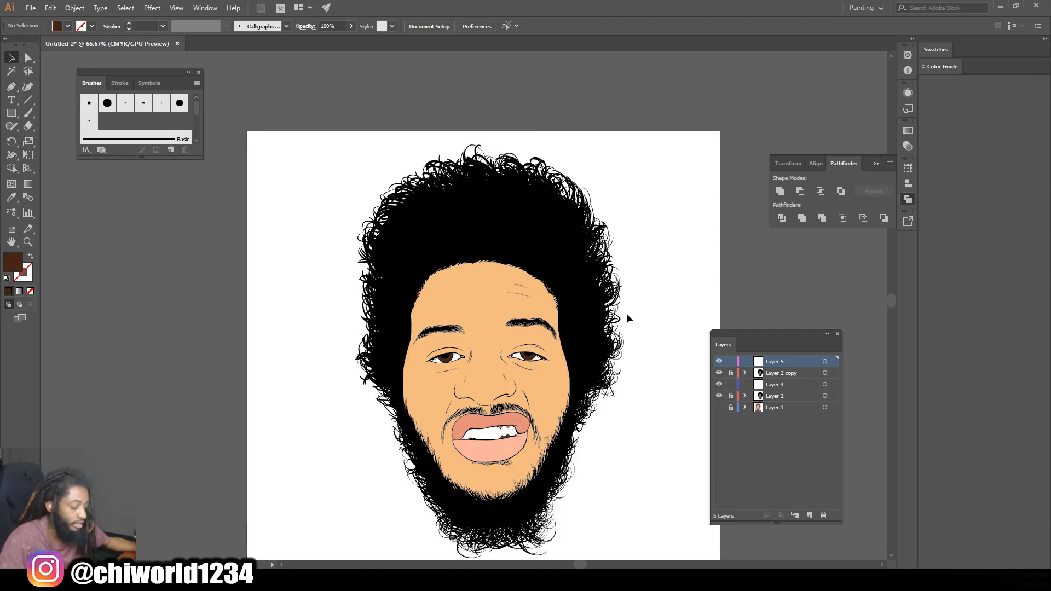
{"action": "scroll", "coordinate": [626, 313], "scroll_direction": "up", "scroll_amount": 1}
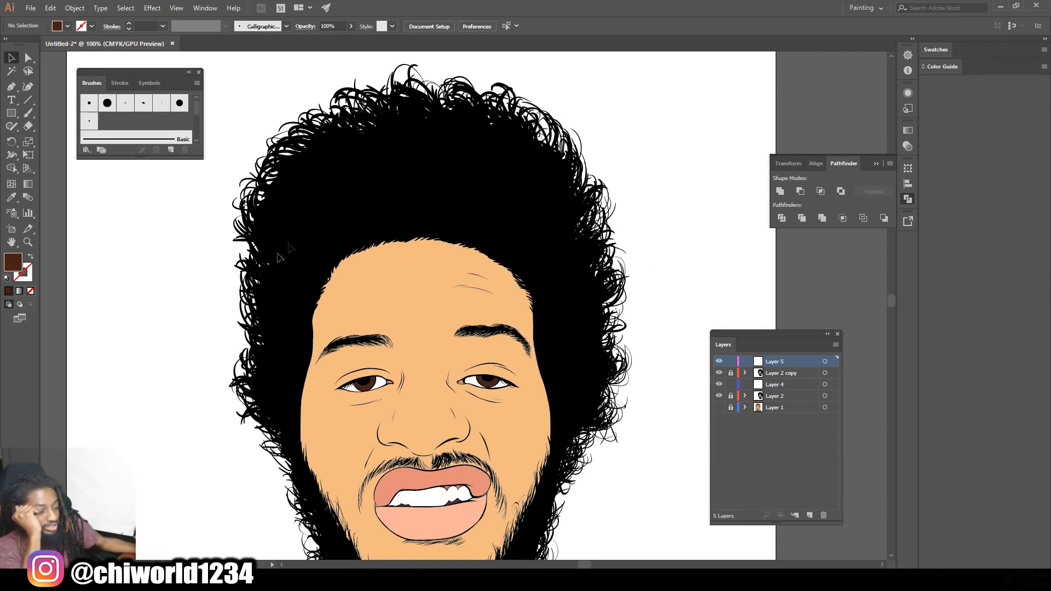
{"action": "left_click", "coordinate": [904, 130]}
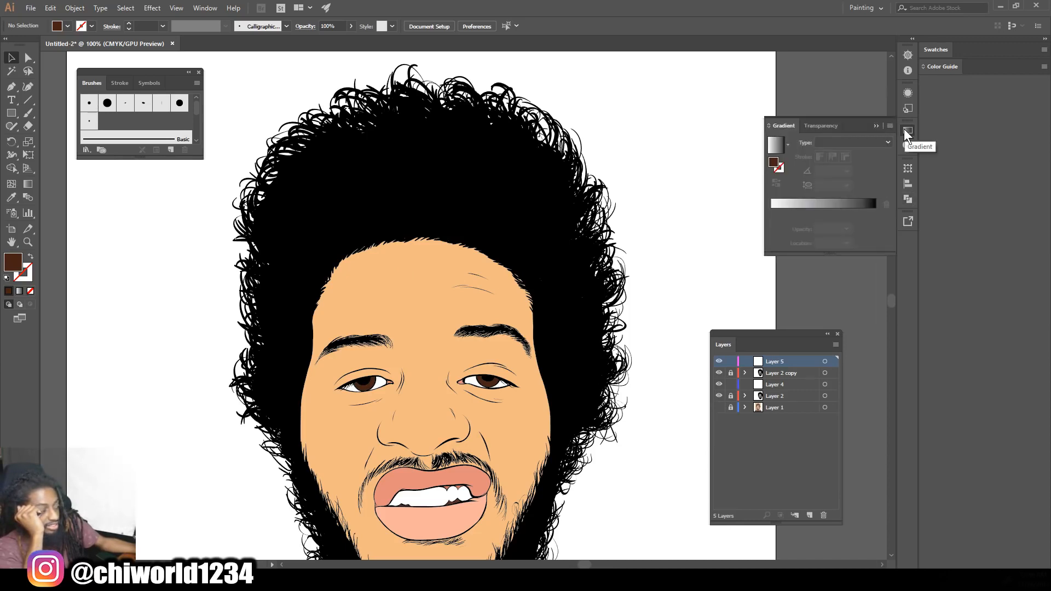
{"action": "left_click", "coordinate": [817, 205]}
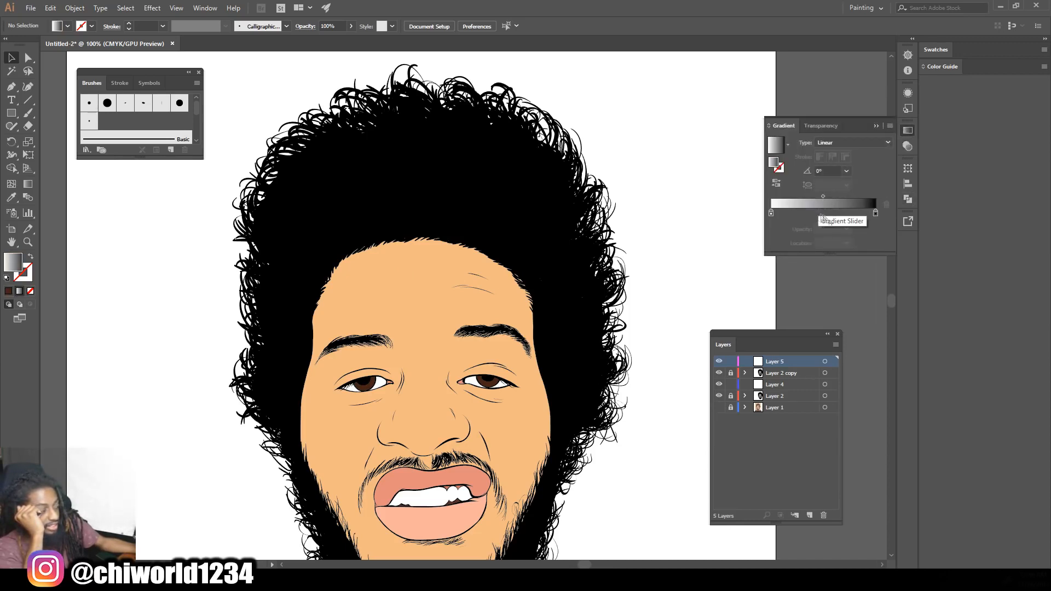
{"action": "left_click", "coordinate": [821, 214]}
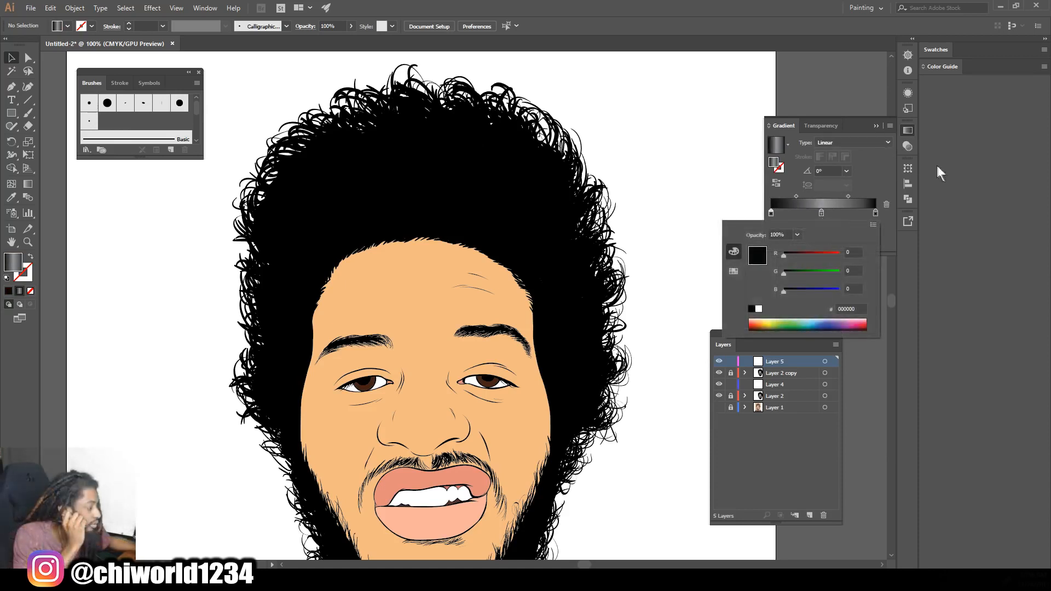
{"action": "left_click", "coordinate": [852, 96]}
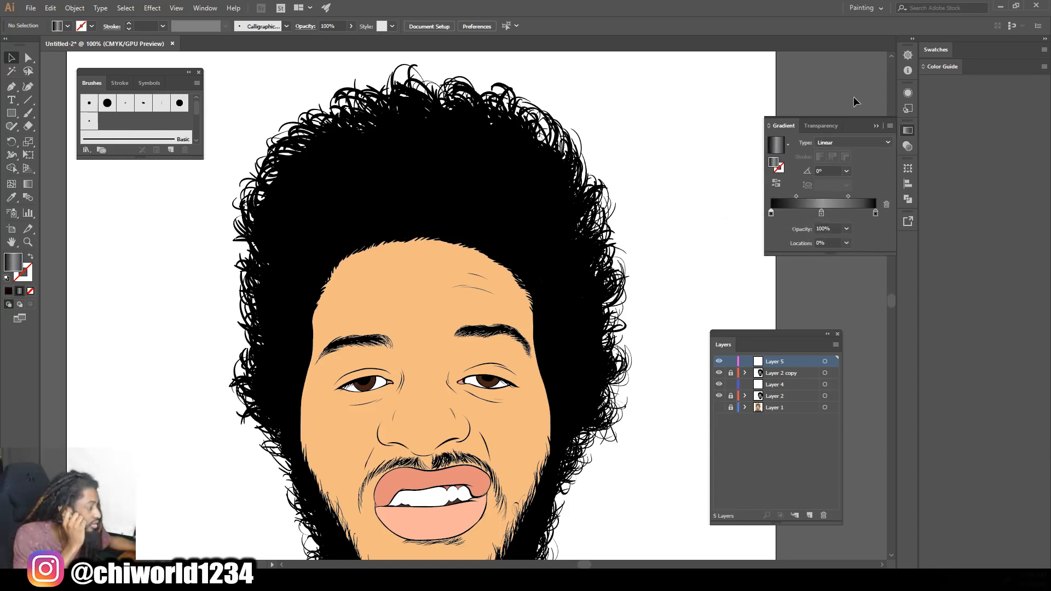
{"action": "left_click", "coordinate": [876, 124]}
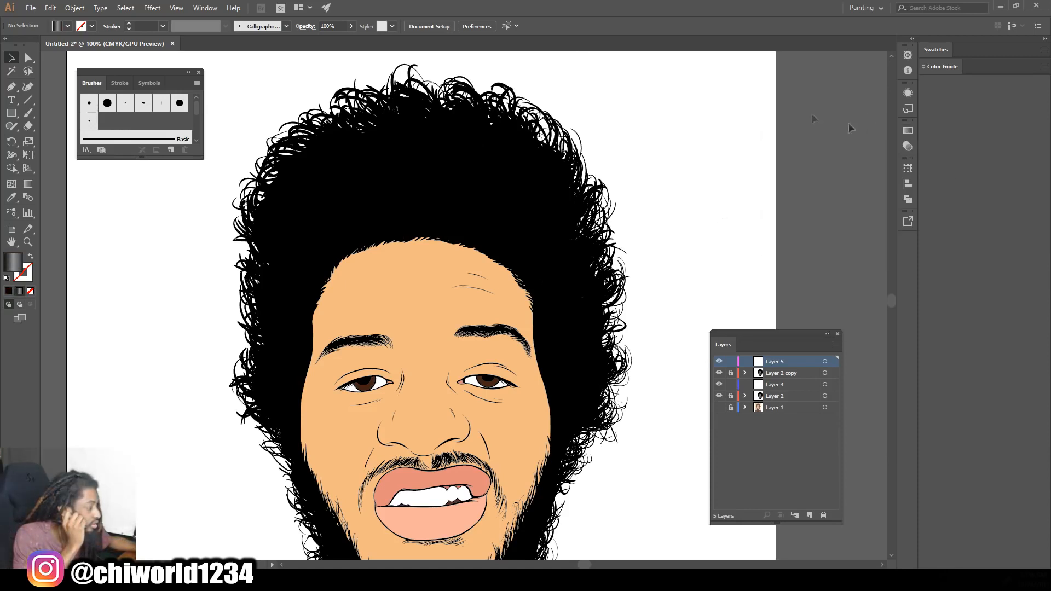
Show the color swatches and detach them as a floating window beside the portrait
{"action": "left_click", "coordinate": [200, 8]}
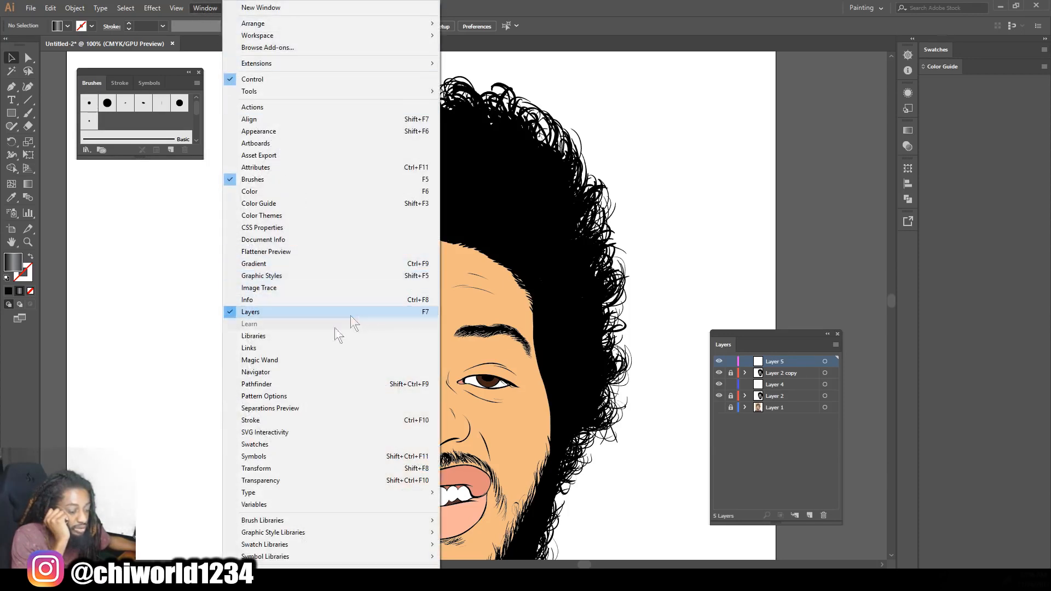
{"action": "left_click", "coordinate": [245, 444]}
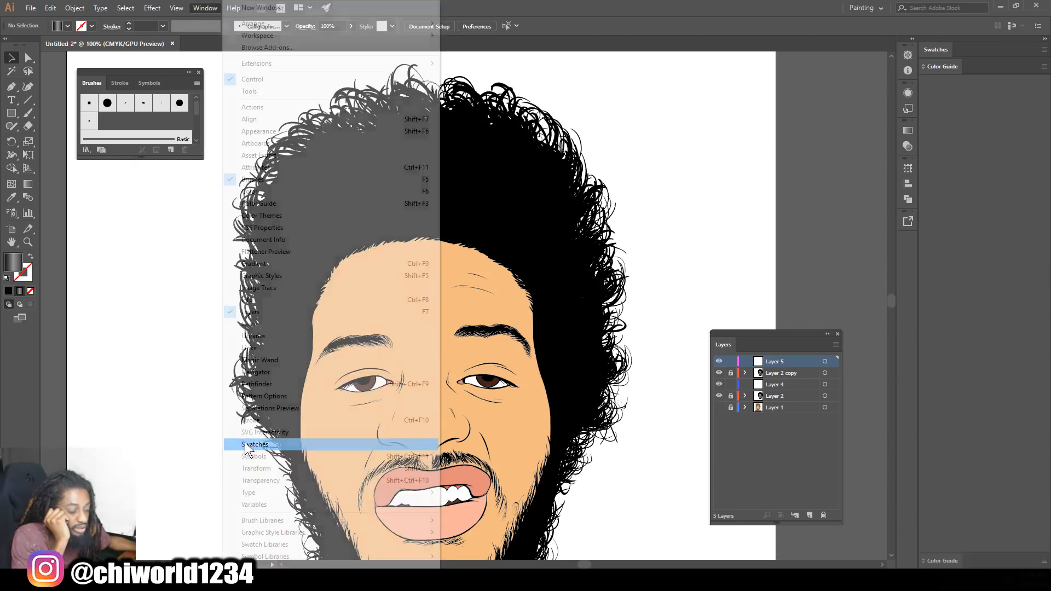
{"action": "left_click_drag", "start_coordinate": [969, 45], "coordinate": [658, 225]}
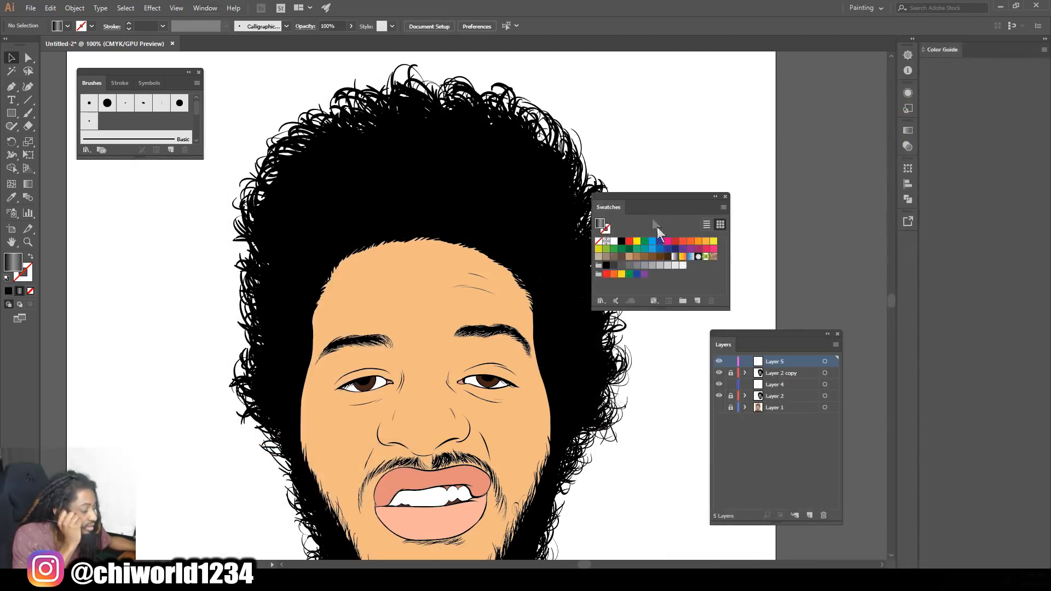
Load the Brights gradient library, set the fill to its blue-purple gradient and move the library clear of the portrait
{"action": "left_click", "coordinate": [597, 300]}
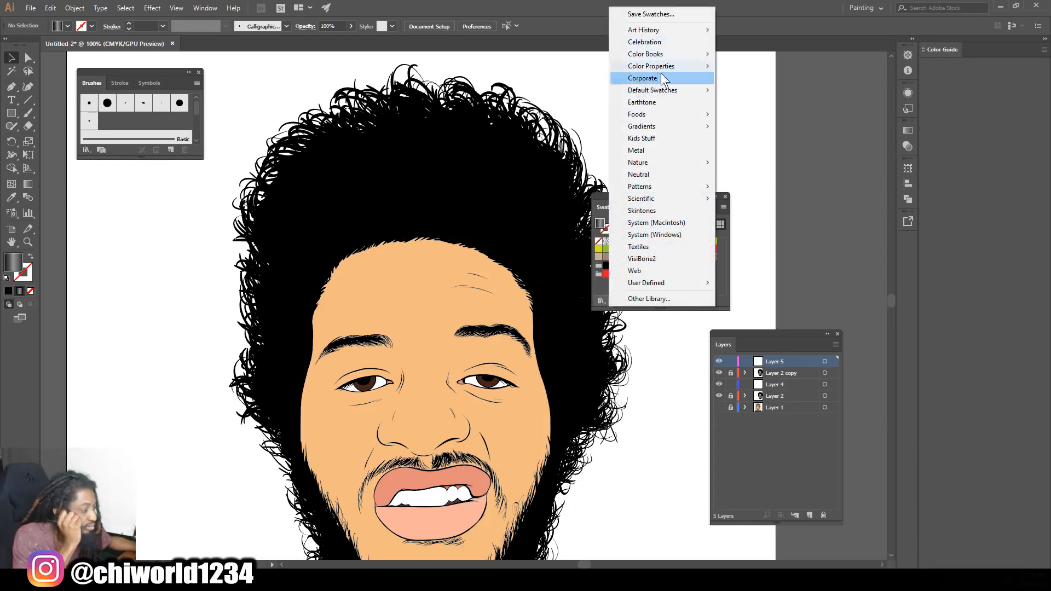
{"action": "mouse_move", "coordinate": [679, 68]}
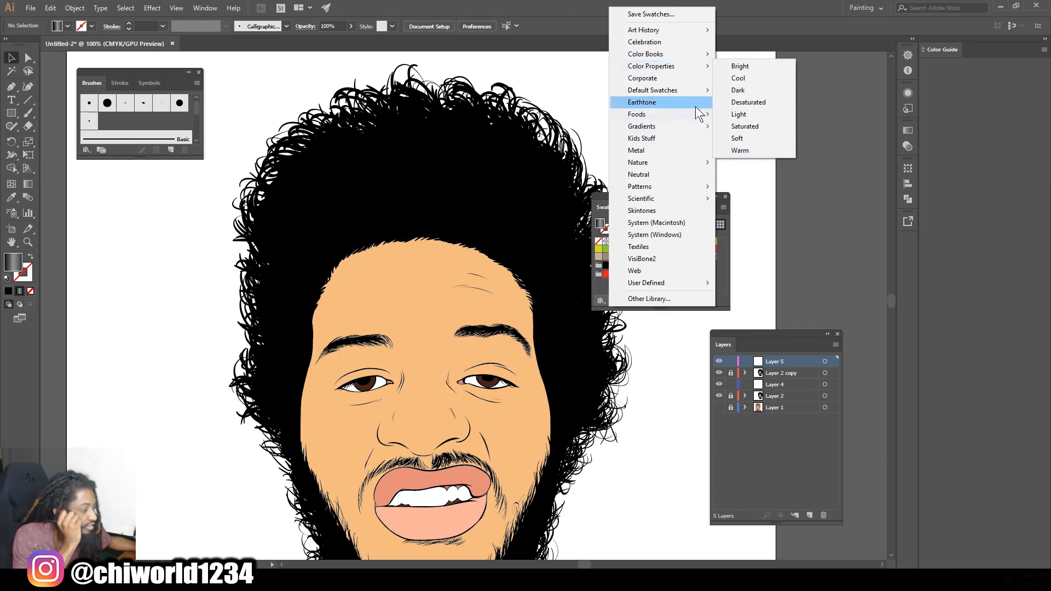
{"action": "mouse_move", "coordinate": [685, 122]}
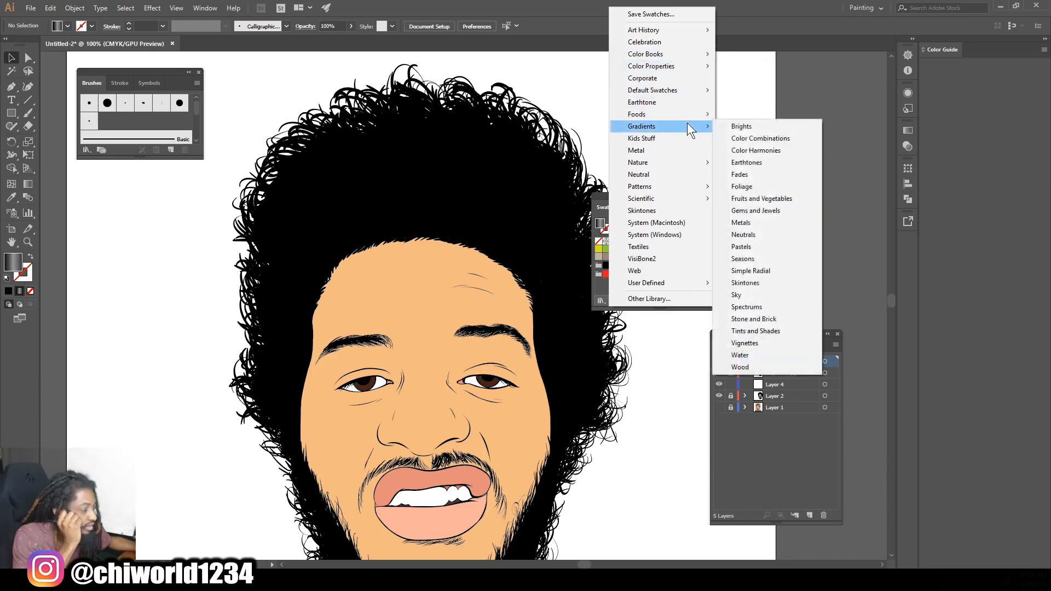
{"action": "left_click", "coordinate": [734, 126]}
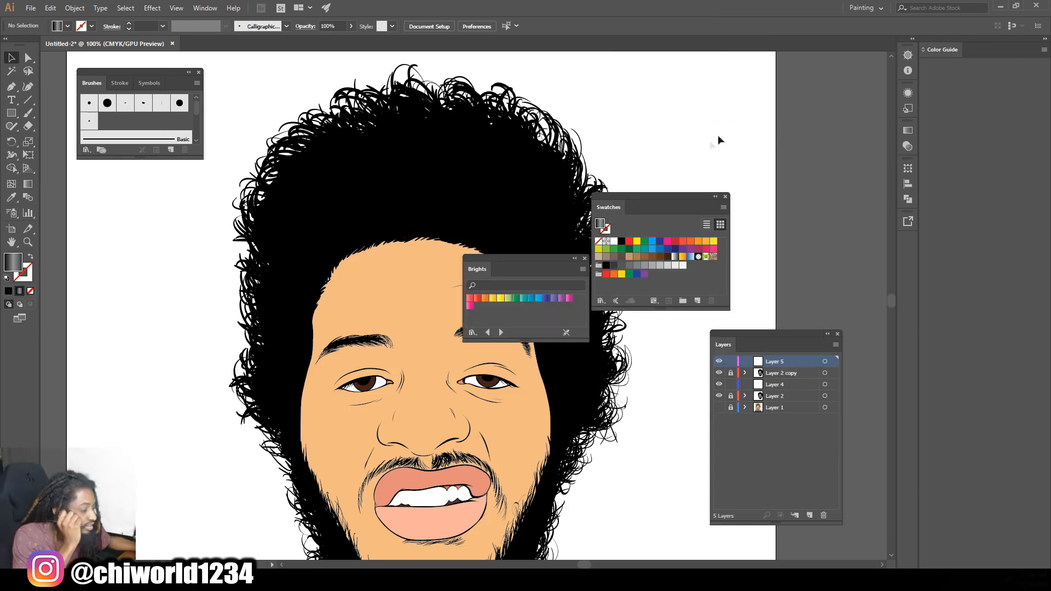
{"action": "left_click", "coordinate": [554, 299]}
{"action": "left_click_drag", "start_coordinate": [541, 256], "coordinate": [846, 333]}
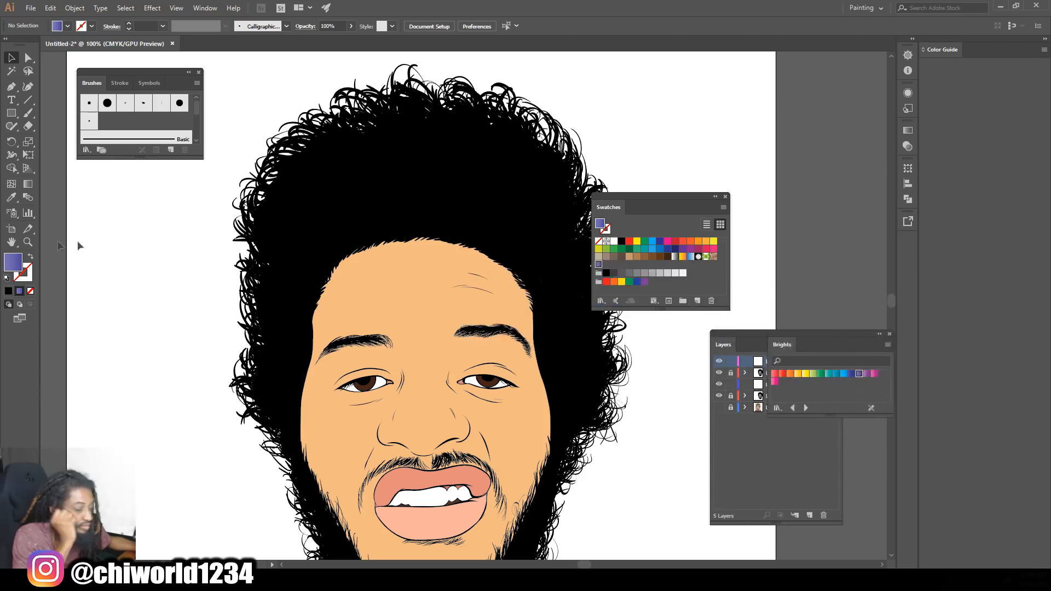
{"action": "double_click", "coordinate": [20, 274]}
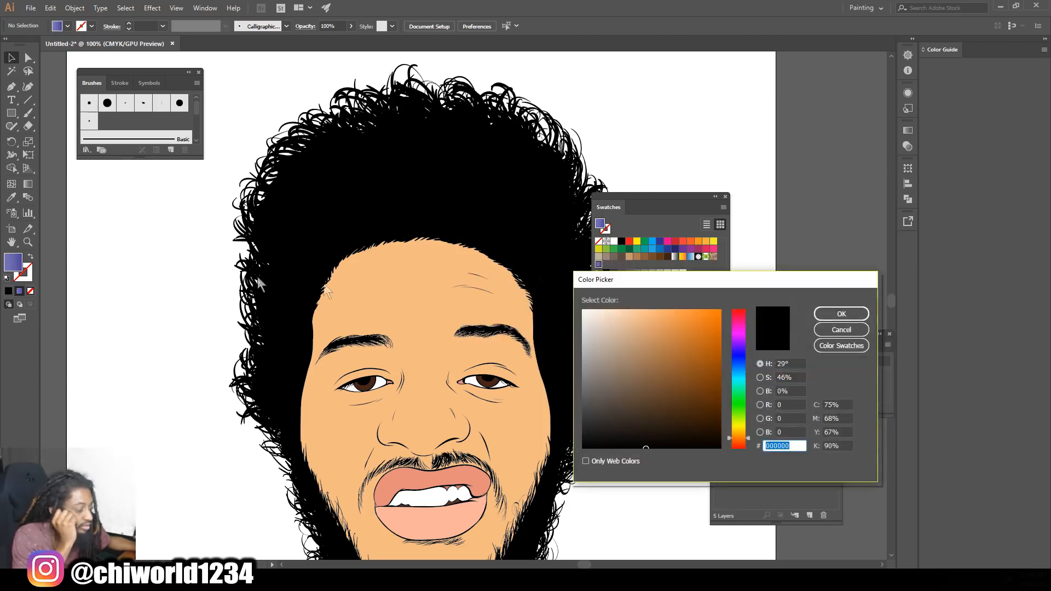
{"action": "left_click", "coordinate": [825, 330]}
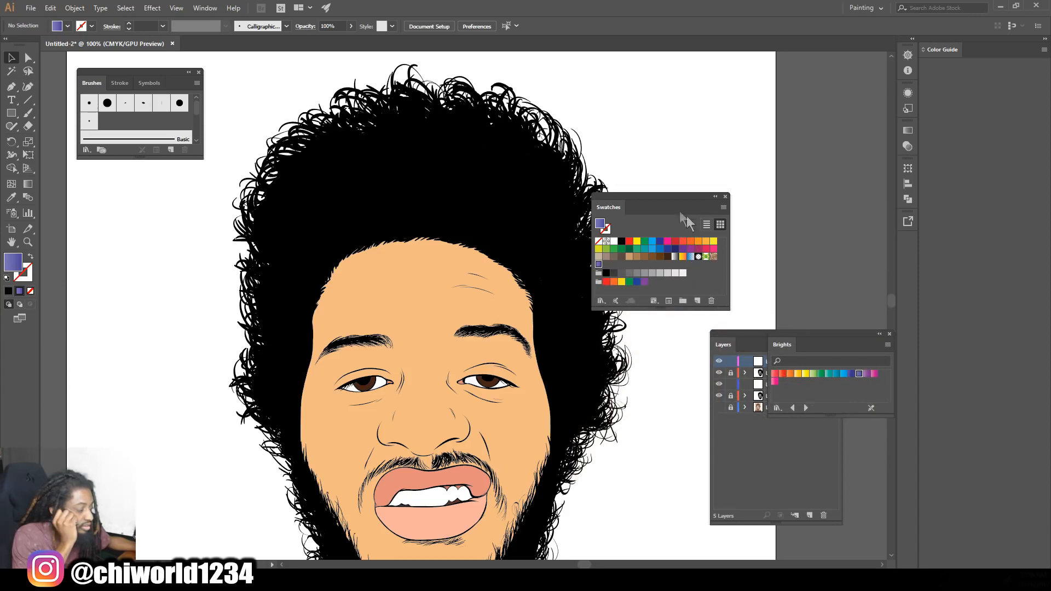
Darken the starting color stop of the blue-purple gradient by setting its K value to 100%
{"action": "left_click", "coordinate": [906, 130]}
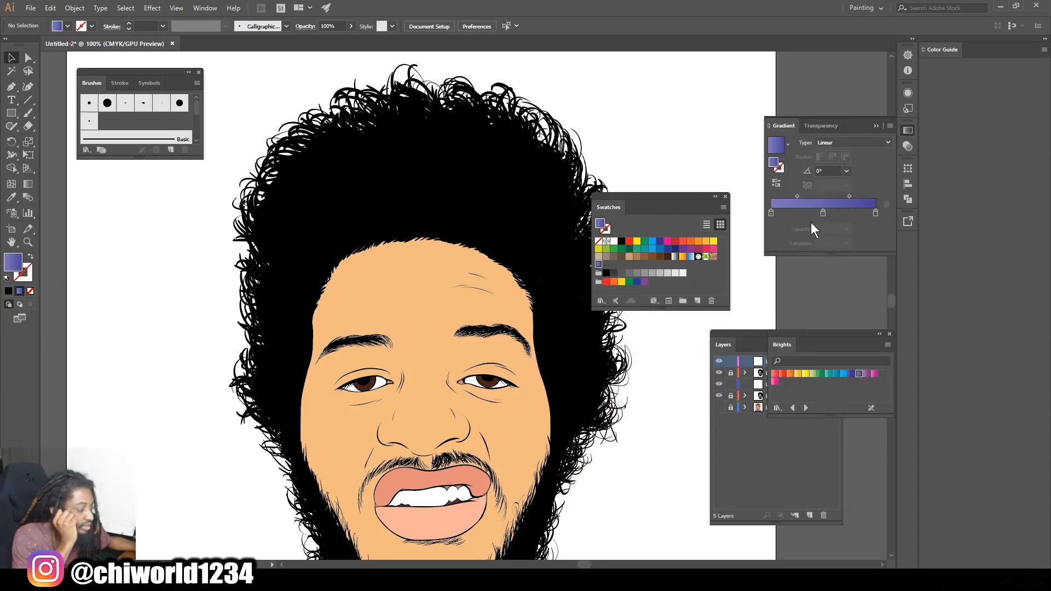
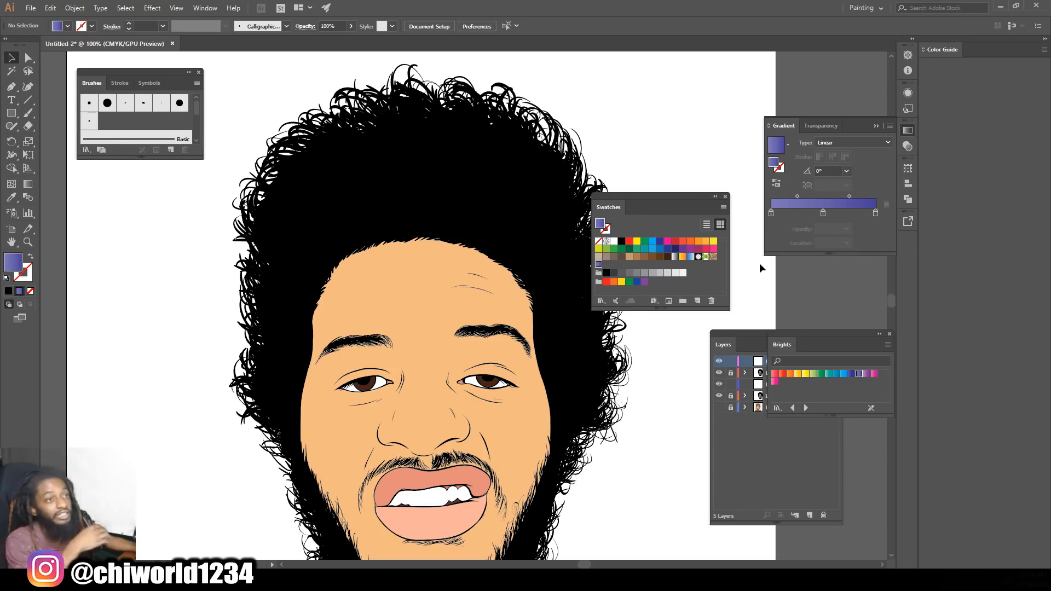
{"action": "double_click", "coordinate": [770, 214]}
{"action": "left_click_drag", "start_coordinate": [805, 295], "coordinate": [842, 299]}
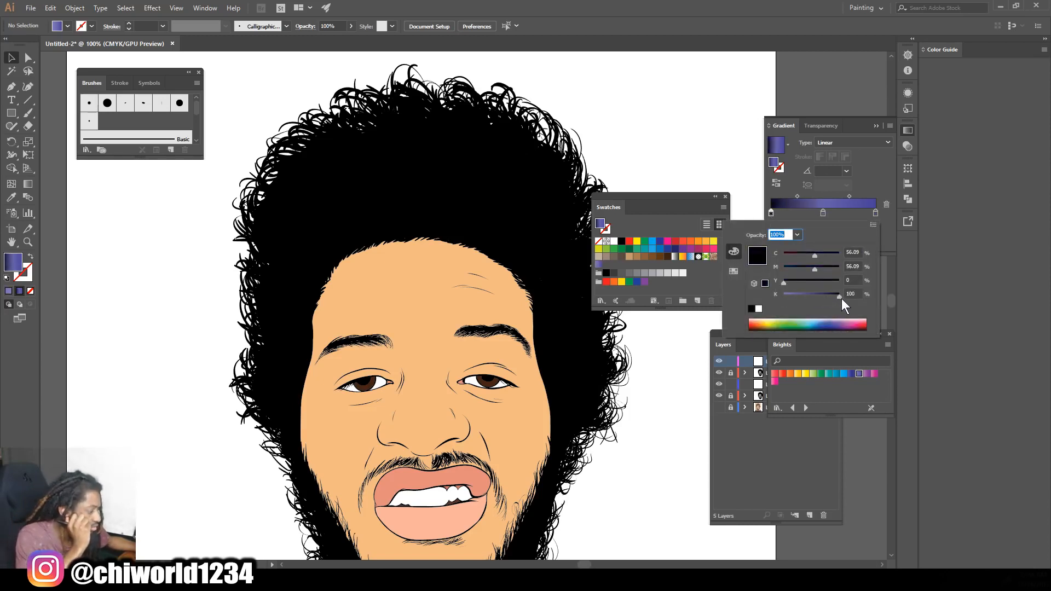
Set the gradient's ending stop to K 100% and recolor its middle stop to C 55, M 85, Y 77, K 55
{"action": "double_click", "coordinate": [875, 212]}
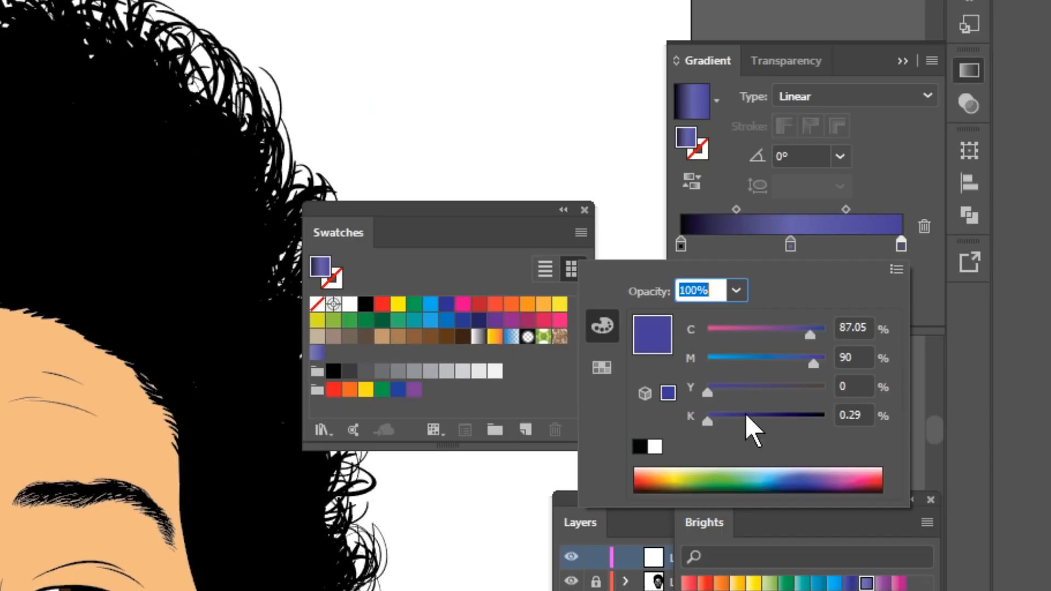
{"action": "left_click_drag", "start_coordinate": [803, 296], "coordinate": [861, 297]}
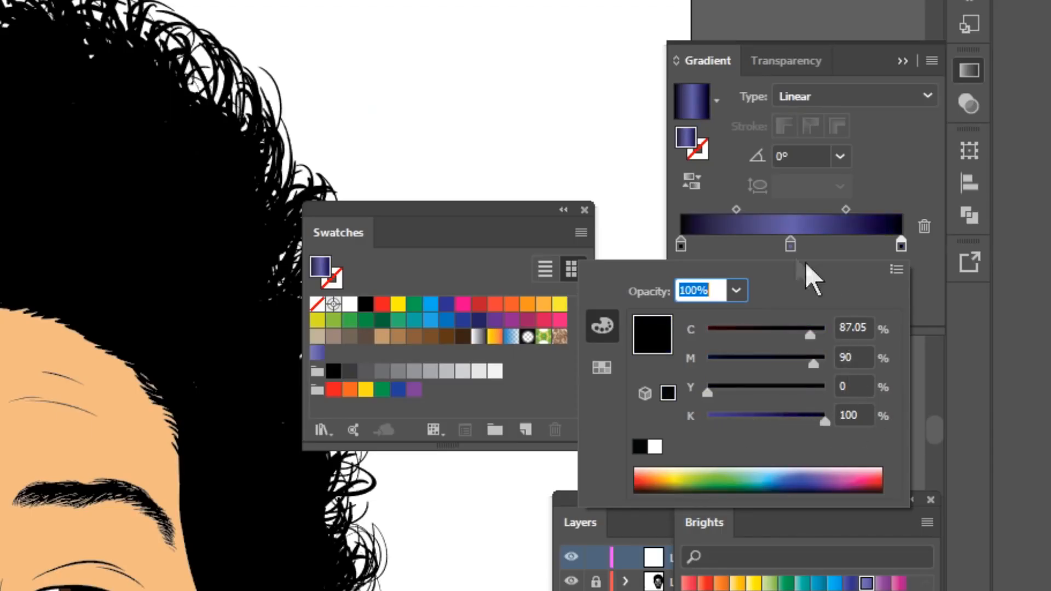
{"action": "double_click", "coordinate": [790, 244]}
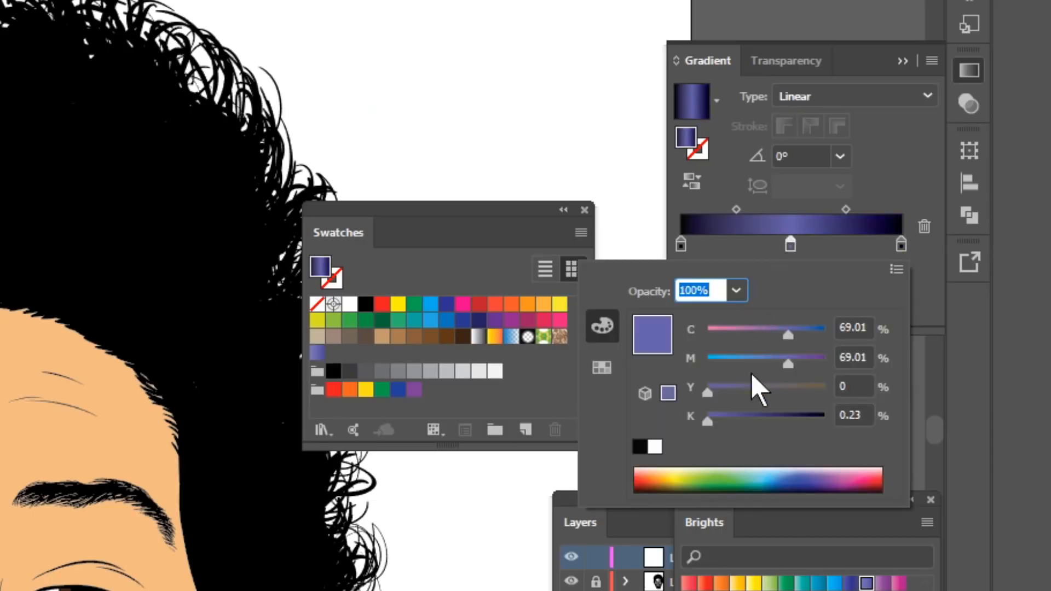
{"action": "left_click_drag", "start_coordinate": [743, 389], "coordinate": [772, 333]}
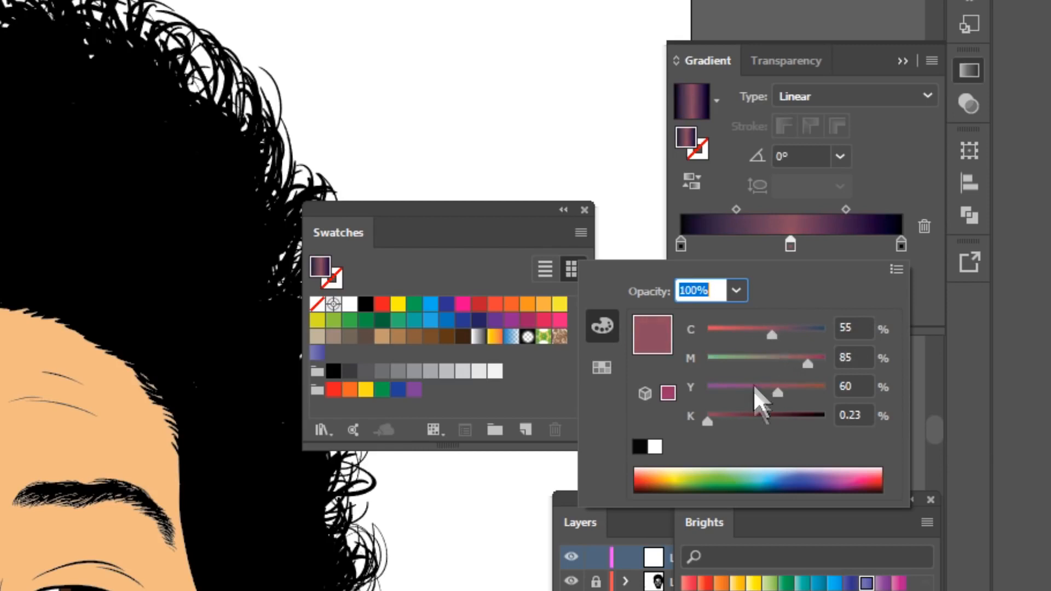
{"action": "left_click", "coordinate": [755, 418]}
{"action": "left_click_drag", "start_coordinate": [758, 420], "coordinate": [801, 388]}
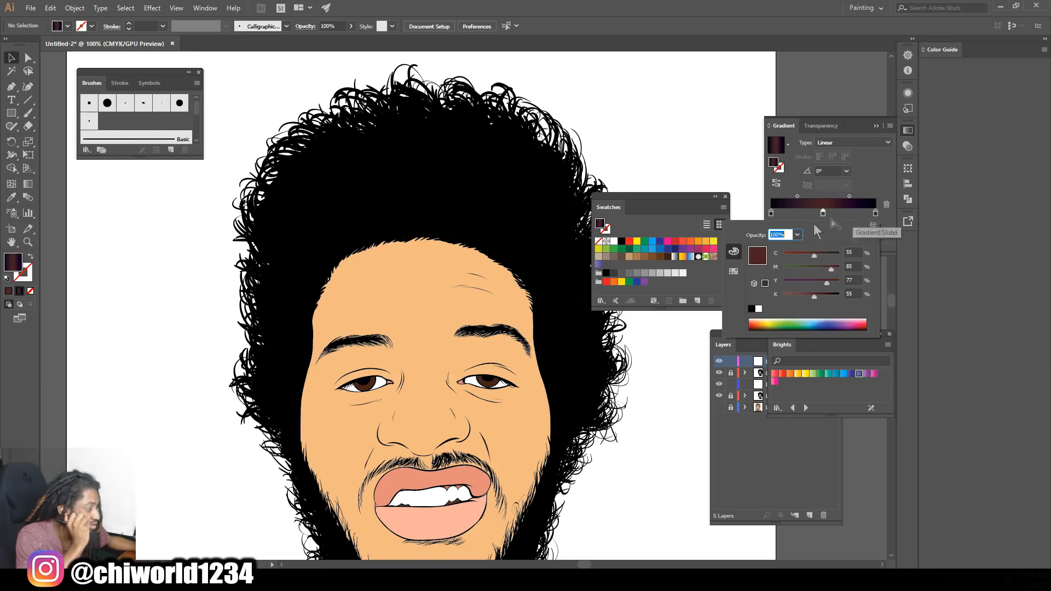
Adjust the gradient's end stops to C 62, M 67, Y 40, K 100 at the start and C 81, M 65, Y 57, K 100 at the end
{"action": "double_click", "coordinate": [874, 212]}
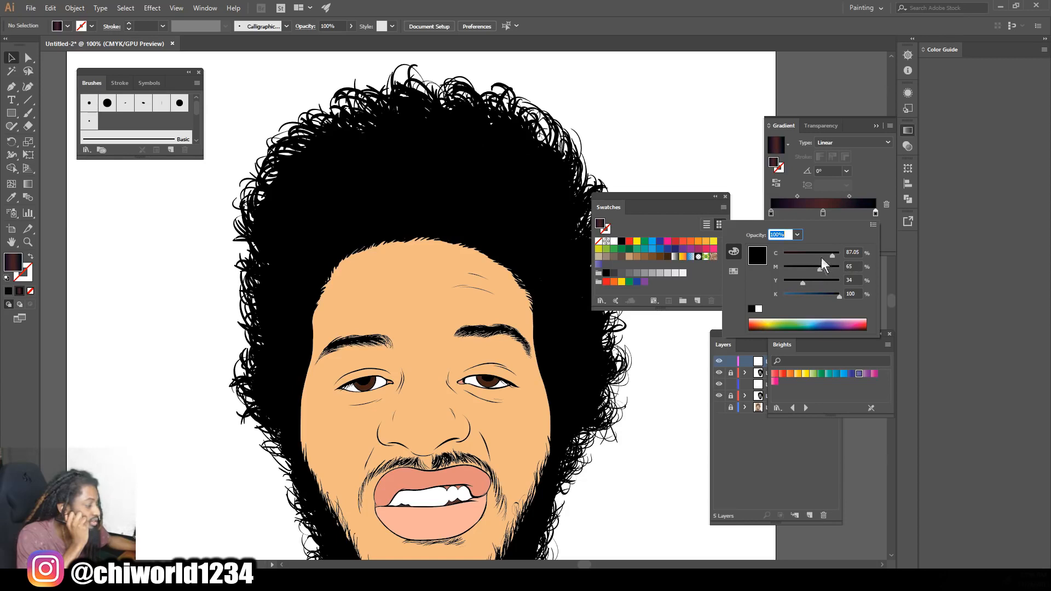
{"action": "left_click", "coordinate": [824, 253]}
{"action": "left_click", "coordinate": [770, 213]}
{"action": "double_click", "coordinate": [770, 214]}
{"action": "left_click", "coordinate": [797, 281]}
{"action": "left_click", "coordinate": [818, 266]}
{"action": "left_click", "coordinate": [816, 254]}
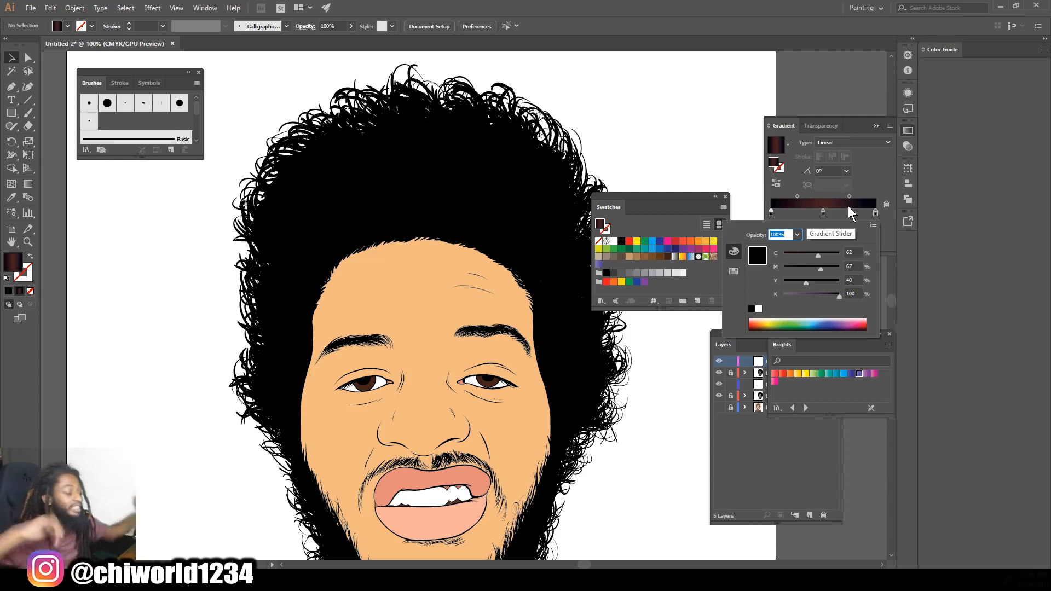
{"action": "left_click", "coordinate": [875, 212]}
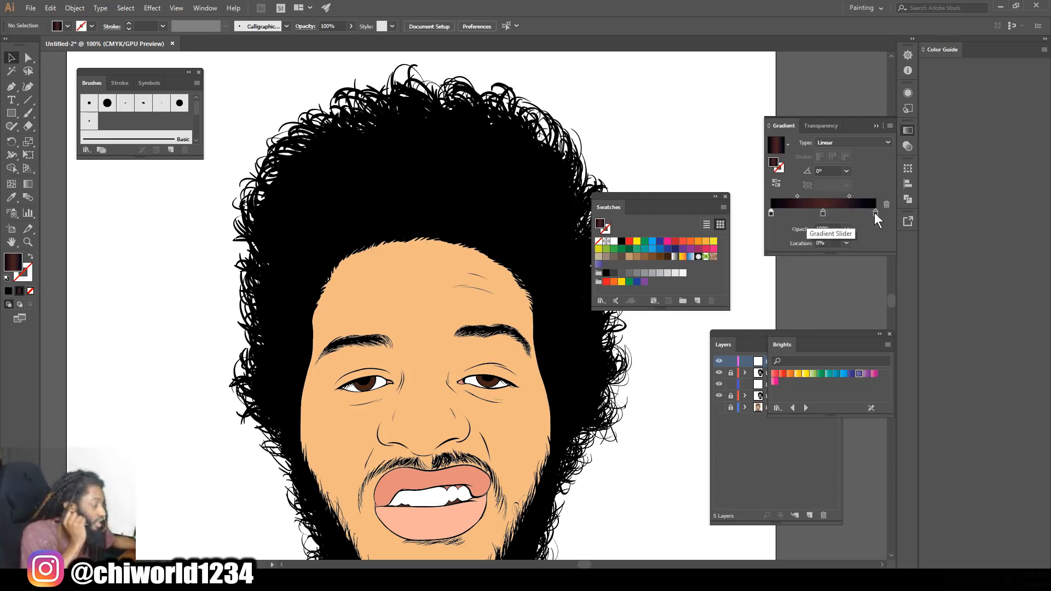
{"action": "double_click", "coordinate": [875, 213]}
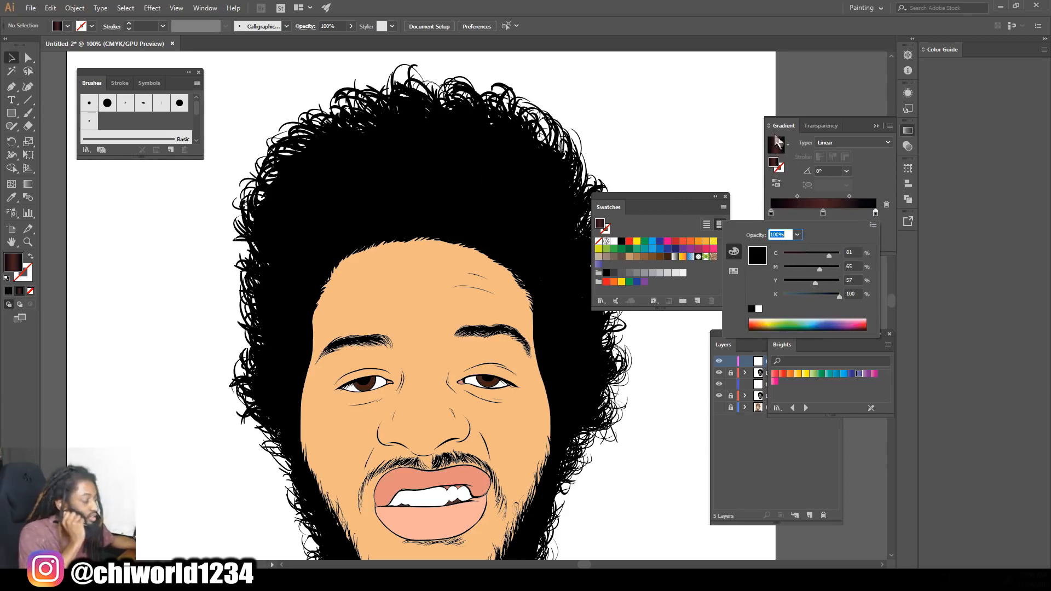
{"action": "key", "text": "Escape"}
Paint short, thin hair highlights with the Paintbrush and dark brown gradient above the center and left part of the forehead hairline
{"action": "left_click", "coordinate": [27, 114]}
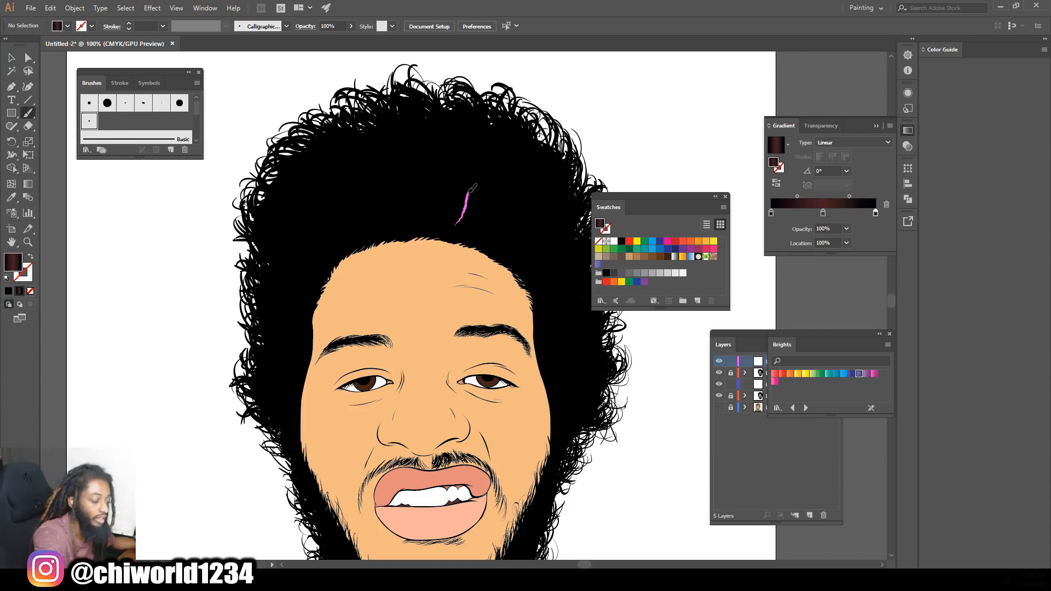
{"action": "left_click_drag", "start_coordinate": [472, 188], "coordinate": [463, 129]}
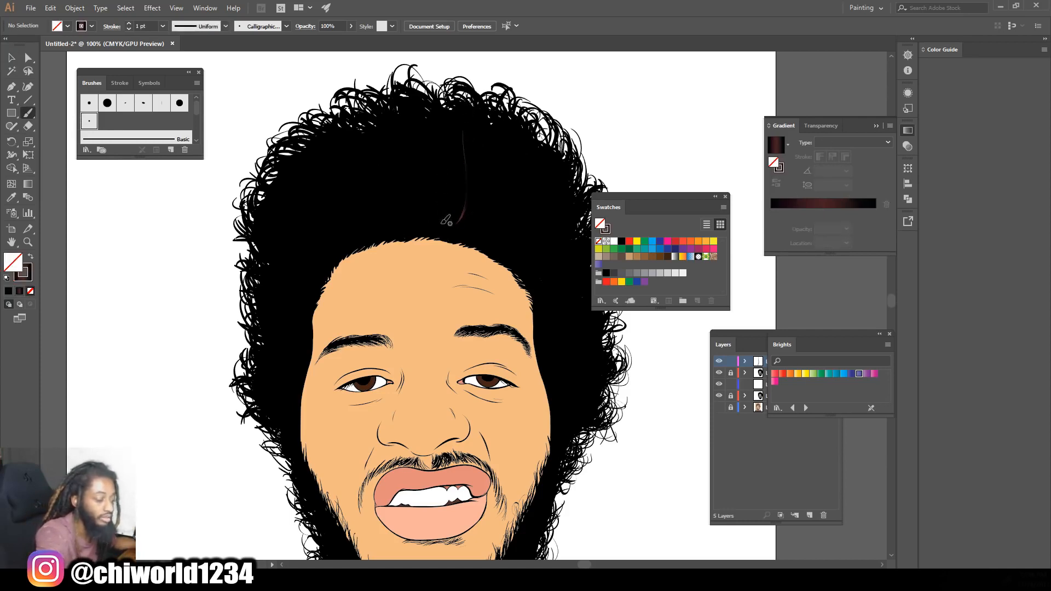
{"action": "key", "text": "shift+x"}
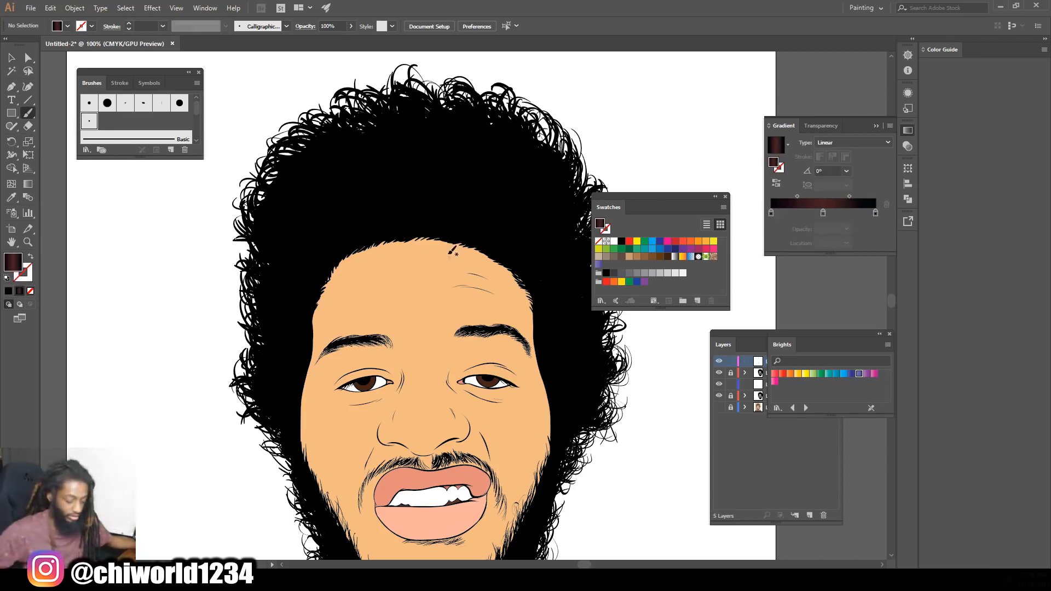
{"action": "key", "text": "ctrl+="}
{"action": "scroll", "coordinate": [515, 241], "scroll_direction": "up", "scroll_amount": 2}
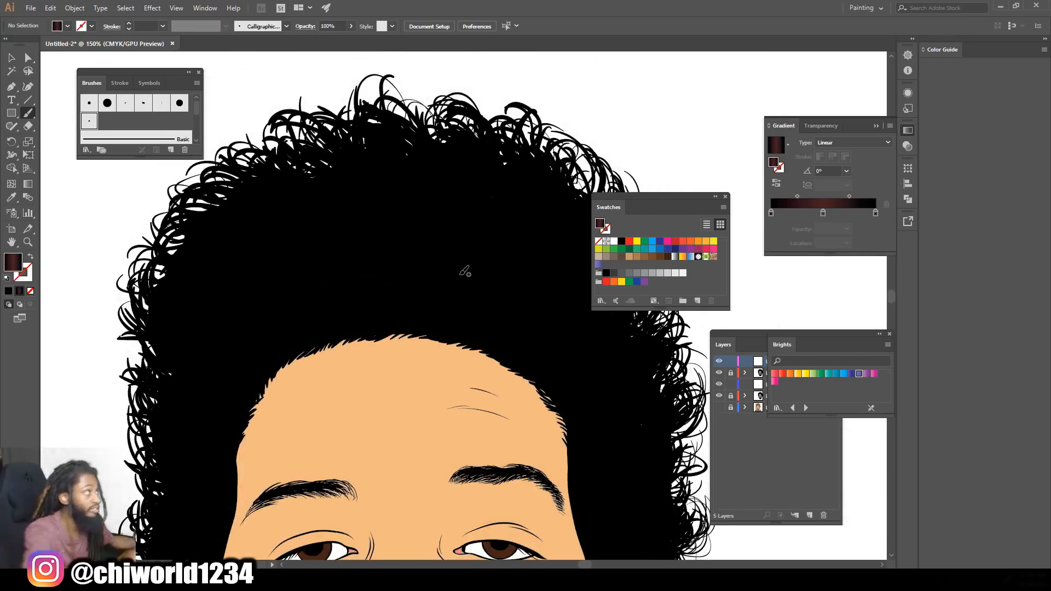
{"action": "mouse_move", "coordinate": [444, 313]}
{"action": "left_mouse_down"}
{"action": "mouse_move", "coordinate": [462, 214]}
{"action": "mouse_move", "coordinate": [451, 263]}
{"action": "left_mouse_up"}
{"action": "left_click_drag", "start_coordinate": [435, 304], "coordinate": [433, 259]}
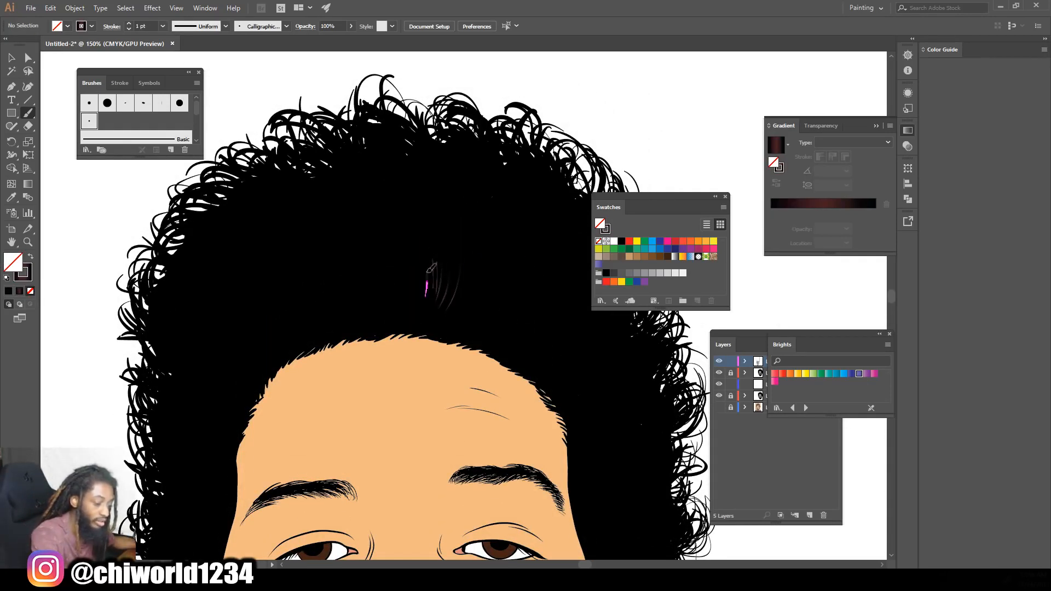
{"action": "left_click_drag", "start_coordinate": [420, 308], "coordinate": [422, 237]}
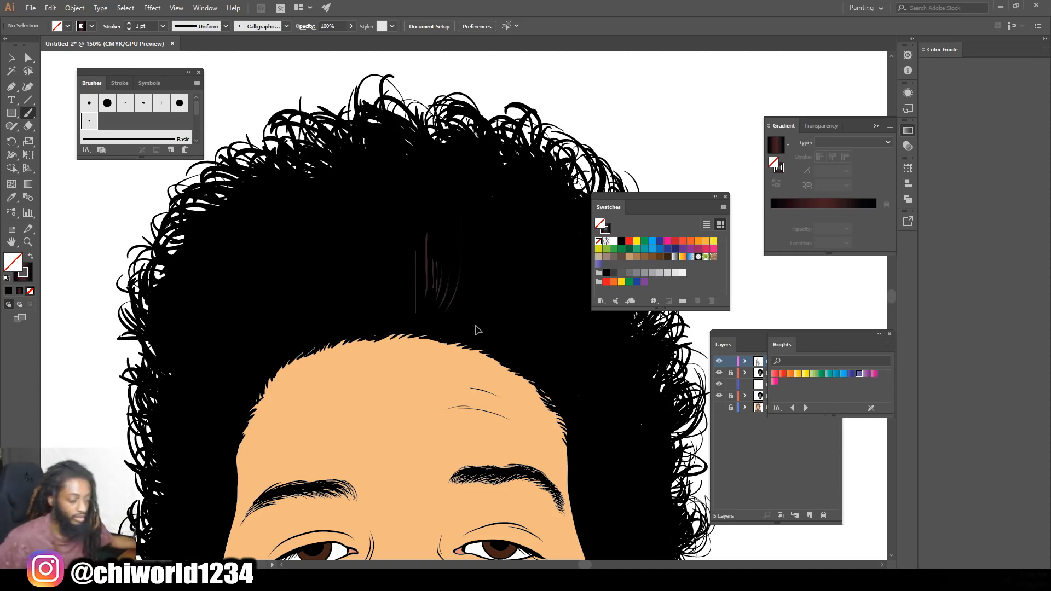
{"action": "left_click_drag", "start_coordinate": [421, 290], "coordinate": [417, 219]}
{"action": "mouse_move", "coordinate": [406, 312]}
{"action": "left_mouse_down"}
{"action": "mouse_move", "coordinate": [388, 267]}
{"action": "mouse_move", "coordinate": [385, 308]}
{"action": "mouse_move", "coordinate": [374, 259]}
{"action": "mouse_move", "coordinate": [375, 313]}
{"action": "mouse_move", "coordinate": [362, 270]}
{"action": "mouse_move", "coordinate": [369, 308]}
{"action": "mouse_move", "coordinate": [352, 287]}
{"action": "mouse_move", "coordinate": [353, 318]}
{"action": "left_mouse_up"}
{"action": "mouse_move", "coordinate": [338, 301]}
{"action": "left_mouse_down"}
{"action": "mouse_move", "coordinate": [340, 278]}
{"action": "mouse_move", "coordinate": [341, 312]}
{"action": "mouse_move", "coordinate": [329, 284]}
{"action": "mouse_move", "coordinate": [326, 311]}
{"action": "mouse_move", "coordinate": [307, 286]}
{"action": "mouse_move", "coordinate": [312, 324]}
{"action": "left_mouse_up"}
{"action": "mouse_move", "coordinate": [303, 299]}
{"action": "left_mouse_down"}
{"action": "mouse_move", "coordinate": [308, 328]}
{"action": "mouse_move", "coordinate": [287, 296]}
{"action": "mouse_move", "coordinate": [293, 322]}
{"action": "mouse_move", "coordinate": [278, 280]}
{"action": "mouse_move", "coordinate": [280, 324]}
{"action": "left_mouse_up"}
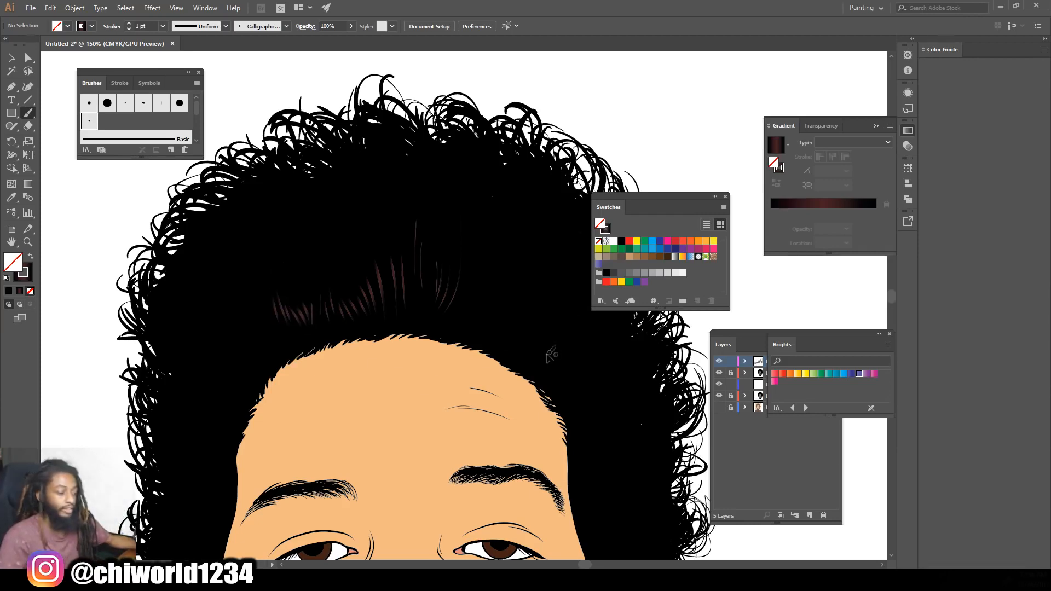
Continue the gradient hair highlights along the hairline on the right side of the forehead
{"action": "key", "text": "ctrl+minus"}
{"action": "key", "text": "ctrl+minus"}
{"action": "scroll", "coordinate": [567, 347], "scroll_direction": "down", "scroll_amount": 3}
{"action": "key", "text": "ctrl+plus"}
{"action": "scroll", "coordinate": [561, 345], "scroll_direction": "right", "scroll_amount": 4}
{"action": "scroll", "coordinate": [563, 339], "scroll_direction": "up", "scroll_amount": 2}
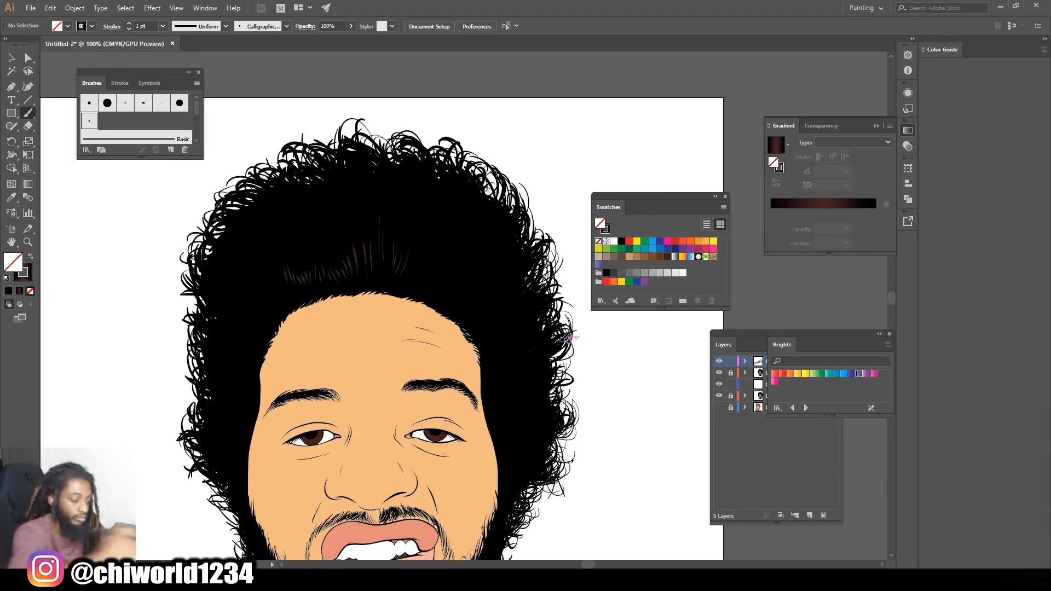
{"action": "left_click_drag", "start_coordinate": [500, 329], "coordinate": [477, 333]}
{"action": "mouse_move", "coordinate": [496, 316]}
{"action": "left_mouse_down"}
{"action": "mouse_move", "coordinate": [469, 326]}
{"action": "mouse_move", "coordinate": [464, 318]}
{"action": "left_mouse_up"}
{"action": "mouse_move", "coordinate": [471, 281]}
{"action": "left_mouse_down"}
{"action": "mouse_move", "coordinate": [456, 309]}
{"action": "mouse_move", "coordinate": [446, 301]}
{"action": "left_mouse_up"}
{"action": "mouse_move", "coordinate": [447, 270]}
{"action": "left_mouse_down"}
{"action": "mouse_move", "coordinate": [434, 291]}
{"action": "mouse_move", "coordinate": [429, 283]}
{"action": "left_mouse_up"}
{"action": "left_click_drag", "start_coordinate": [432, 254], "coordinate": [427, 276]}
Add short gradient highlight strokes to the hair around the left temple and beside the right side of the face
{"action": "left_click_drag", "start_coordinate": [271, 297], "coordinate": [276, 306]}
{"action": "left_click_drag", "start_coordinate": [262, 296], "coordinate": [268, 313]}
{"action": "mouse_move", "coordinate": [249, 323]}
{"action": "left_mouse_down"}
{"action": "mouse_move", "coordinate": [263, 332]}
{"action": "mouse_move", "coordinate": [250, 360]}
{"action": "left_mouse_up"}
{"action": "mouse_move", "coordinate": [506, 404]}
{"action": "left_mouse_down"}
{"action": "mouse_move", "coordinate": [497, 415]}
{"action": "mouse_move", "coordinate": [494, 403]}
{"action": "left_mouse_up"}
{"action": "mouse_move", "coordinate": [521, 372]}
{"action": "left_mouse_down"}
{"action": "mouse_move", "coordinate": [498, 390]}
{"action": "mouse_move", "coordinate": [510, 360]}
{"action": "left_mouse_up"}
Paint a second, higher row of gradient highlight strokes in the hair above the forehead
{"action": "key", "text": "ctrl+minus"}
{"action": "key", "text": "ctrl+equal"}
{"action": "key", "text": "ctrl+equal"}
{"action": "scroll", "coordinate": [554, 415], "scroll_direction": "down", "scroll_amount": 3}
{"action": "scroll", "coordinate": [553, 403], "scroll_direction": "up", "scroll_amount": 1}
{"action": "left_click_drag", "start_coordinate": [401, 207], "coordinate": [419, 141]}
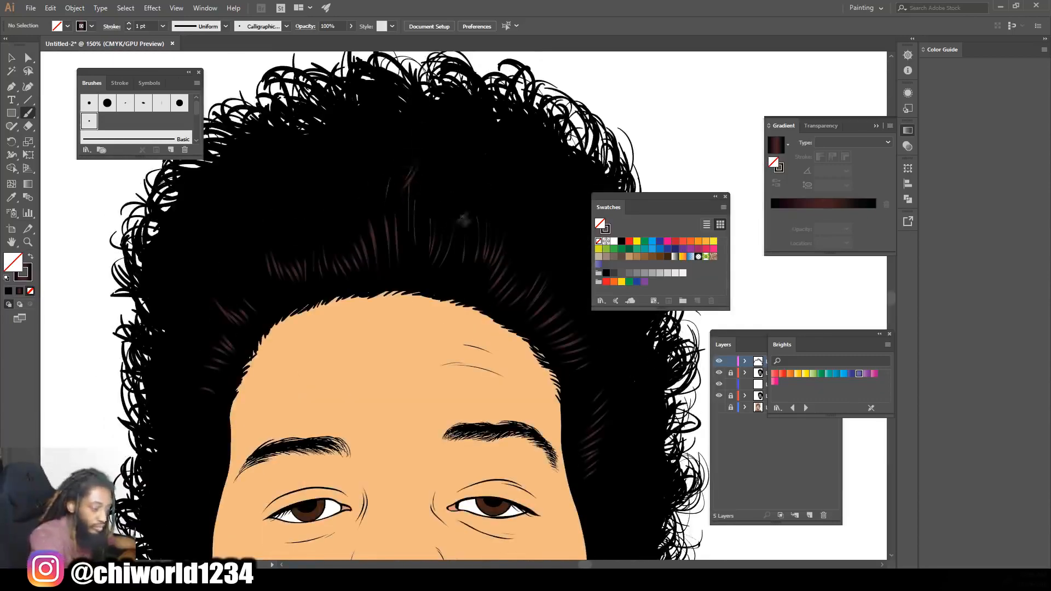
{"action": "left_click_drag", "start_coordinate": [455, 241], "coordinate": [446, 202]}
{"action": "left_click_drag", "start_coordinate": [443, 226], "coordinate": [440, 208]}
{"action": "left_click_drag", "start_coordinate": [369, 199], "coordinate": [375, 175]}
{"action": "left_click_drag", "start_coordinate": [353, 203], "coordinate": [359, 174]}
{"action": "left_click_drag", "start_coordinate": [347, 178], "coordinate": [340, 164]}
{"action": "left_click_drag", "start_coordinate": [302, 219], "coordinate": [286, 188]}
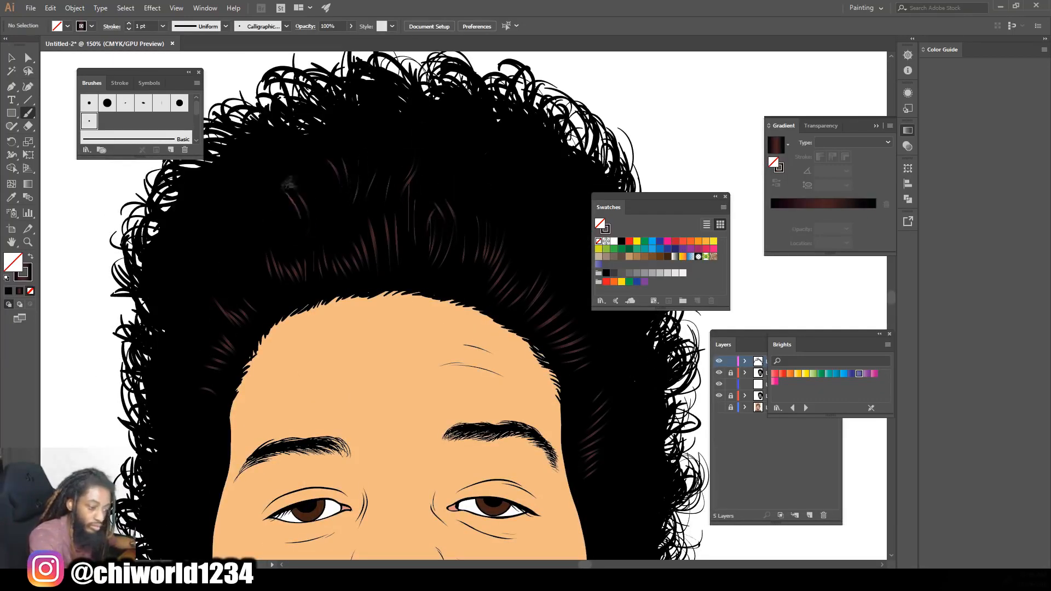
Paint short gradient highlight strokes through the beard along the jaw
{"action": "key", "text": "ctrl+minus"}
{"action": "key", "text": "ctrl+minus"}
{"action": "scroll", "coordinate": [547, 341], "scroll_direction": "down", "scroll_amount": 3}
{"action": "key", "text": "ctrl+equal"}
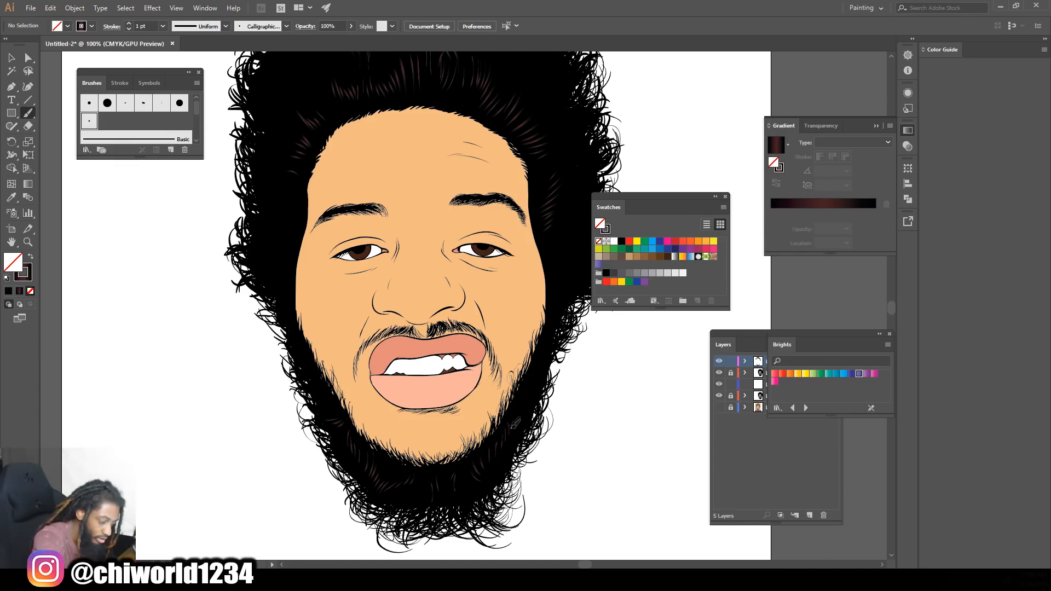
{"action": "left_click_drag", "start_coordinate": [514, 419], "coordinate": [519, 409]}
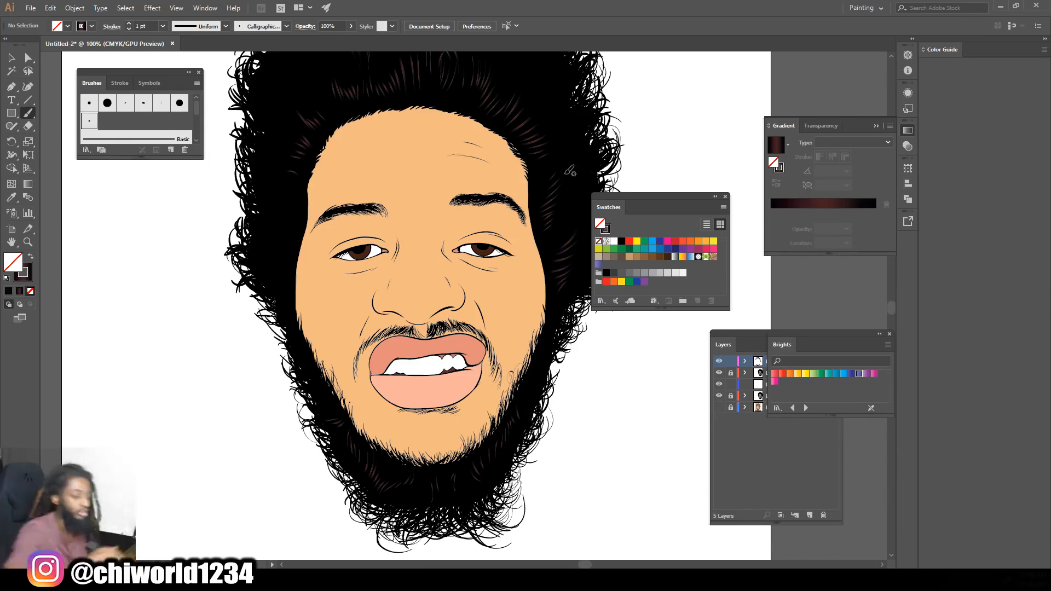
Add curved gradient highlights down the hair on the left side of the face
{"action": "key", "text": "ctrl+minus"}
{"action": "scroll", "coordinate": [565, 174], "scroll_direction": "up", "scroll_amount": 5}
{"action": "key", "text": "ctrl+equal"}
{"action": "scroll", "coordinate": [465, 301], "scroll_direction": "right", "scroll_amount": 4}
{"action": "left_click_drag", "start_coordinate": [206, 374], "coordinate": [220, 389]}
{"action": "left_click_drag", "start_coordinate": [198, 351], "coordinate": [211, 370]}
{"action": "left_click_drag", "start_coordinate": [208, 300], "coordinate": [220, 335]}
{"action": "left_click_drag", "start_coordinate": [201, 282], "coordinate": [214, 311]}
Spread gradient highlight strokes over the crown, the upper left curls and the outer right side of the hair
{"action": "scroll", "coordinate": [205, 257], "scroll_direction": "up", "scroll_amount": 2}
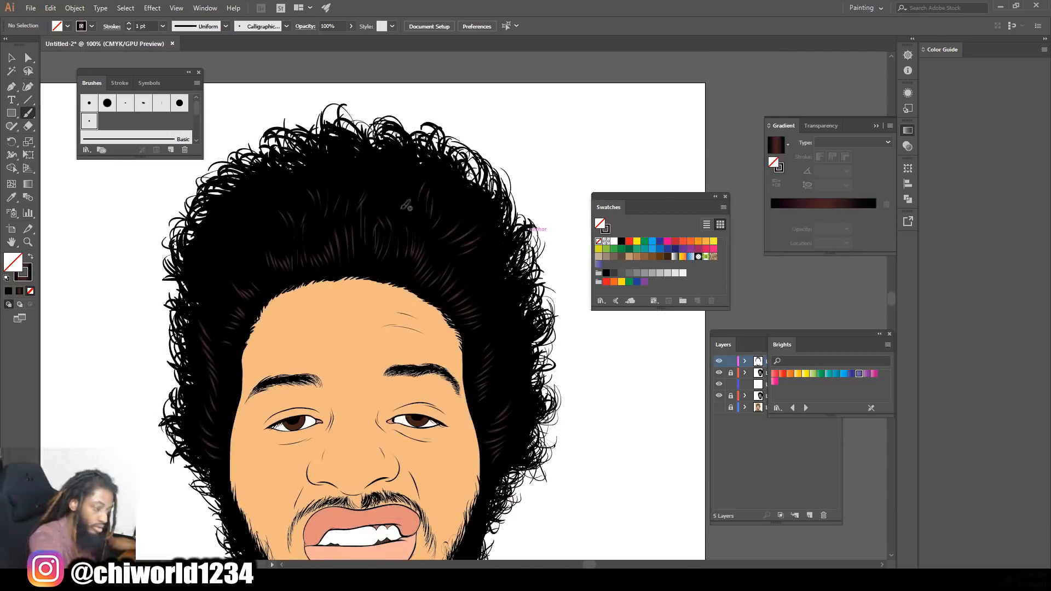
{"action": "left_click_drag", "start_coordinate": [389, 163], "coordinate": [391, 192]}
{"action": "left_click_drag", "start_coordinate": [204, 282], "coordinate": [225, 293]}
{"action": "left_click_drag", "start_coordinate": [208, 252], "coordinate": [226, 271]}
{"action": "mouse_move", "coordinate": [227, 240]}
{"action": "left_mouse_down"}
{"action": "mouse_move", "coordinate": [240, 254]}
{"action": "mouse_move", "coordinate": [254, 240]}
{"action": "left_mouse_up"}
{"action": "left_click_drag", "start_coordinate": [235, 202], "coordinate": [246, 223]}
{"action": "left_click_drag", "start_coordinate": [254, 168], "coordinate": [289, 195]}
{"action": "left_click_drag", "start_coordinate": [260, 180], "coordinate": [277, 191]}
{"action": "left_click_drag", "start_coordinate": [206, 357], "coordinate": [213, 367]}
{"action": "left_click_drag", "start_coordinate": [223, 358], "coordinate": [234, 366]}
{"action": "mouse_move", "coordinate": [474, 280]}
{"action": "left_mouse_down"}
{"action": "mouse_move", "coordinate": [492, 273]}
{"action": "mouse_move", "coordinate": [518, 296]}
{"action": "left_mouse_up"}
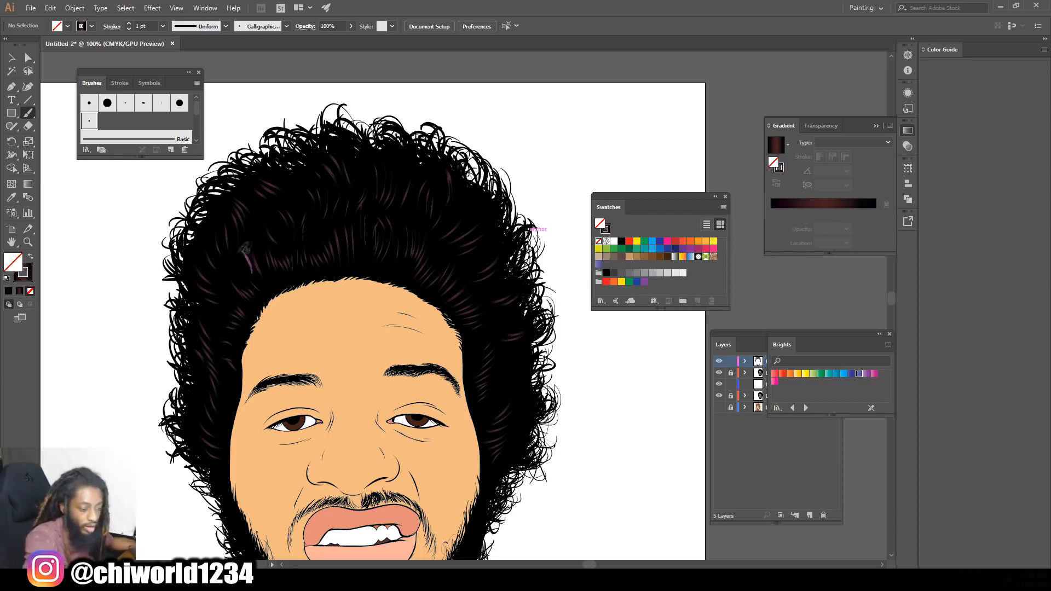
Fill the remaining gaps in the top and front of the hair with more gradient highlight strokes
{"action": "key", "text": "ctrl+minus"}
{"action": "key", "text": "ctrl+plus"}
{"action": "mouse_move", "coordinate": [486, 303]}
{"action": "left_mouse_down"}
{"action": "mouse_move", "coordinate": [538, 356]}
{"action": "mouse_move", "coordinate": [537, 395]}
{"action": "left_mouse_up"}
{"action": "left_click_drag", "start_coordinate": [412, 275], "coordinate": [407, 249]}
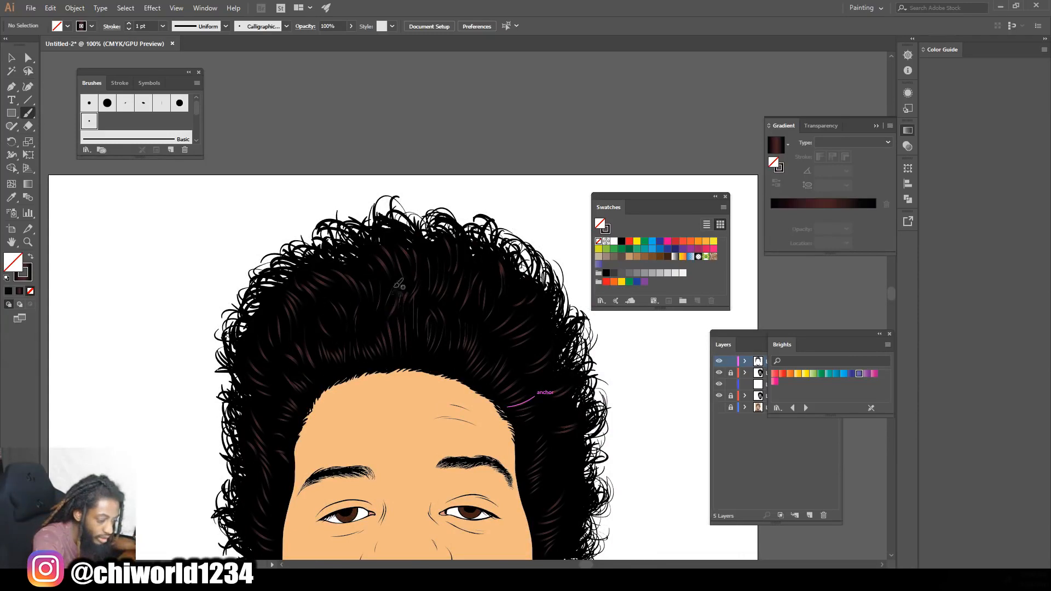
{"action": "left_click_drag", "start_coordinate": [363, 335], "coordinate": [377, 303]}
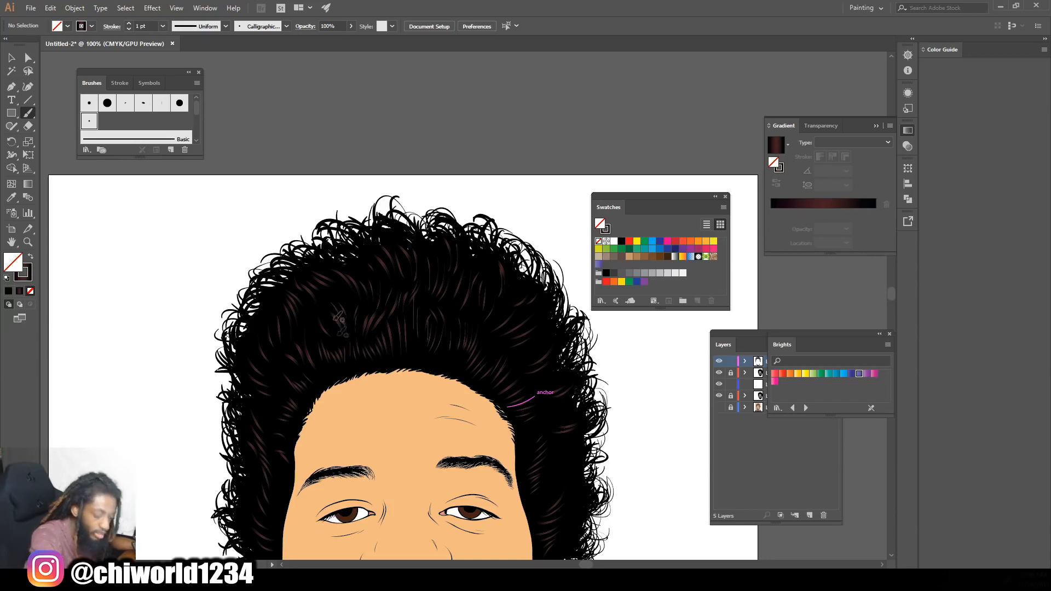
Set the stroke color to white (FFFFFF)
{"action": "key", "text": "ctrl+minus"}
{"action": "key", "text": "ctrl+minus"}
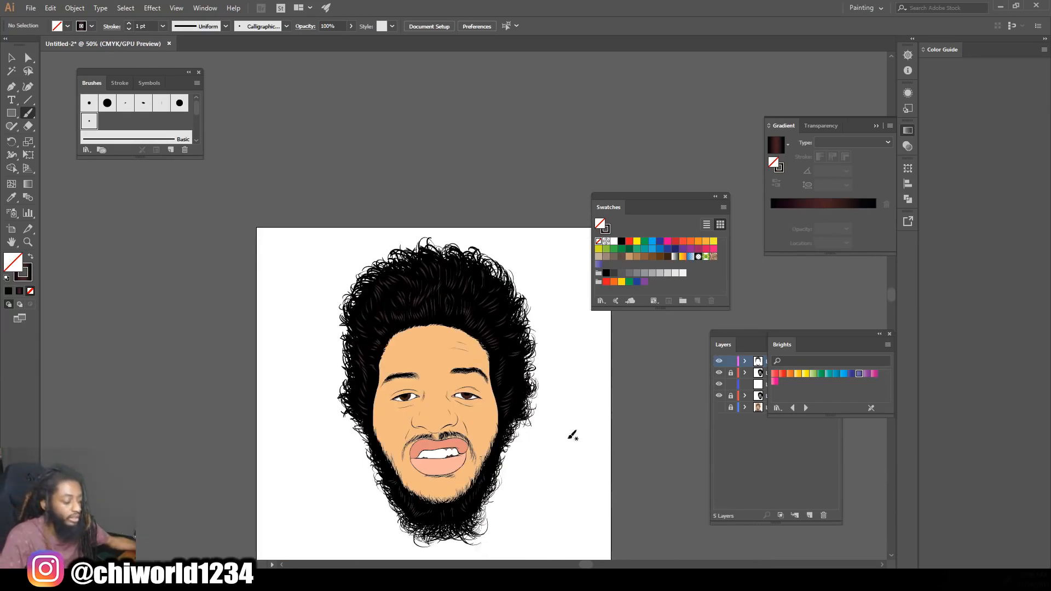
{"action": "scroll", "coordinate": [570, 434], "scroll_direction": "down", "scroll_amount": 1}
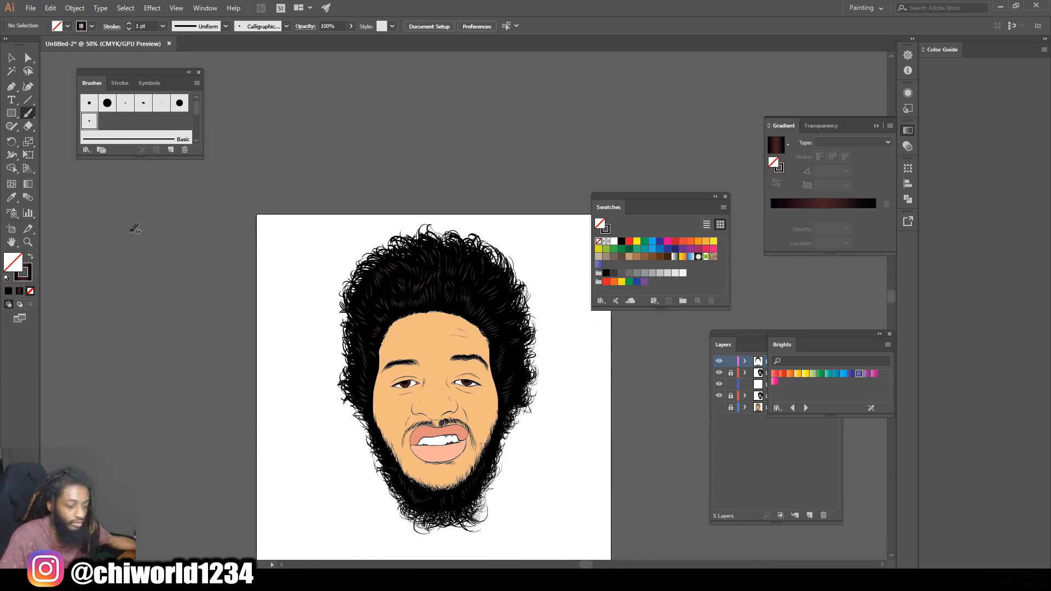
{"action": "double_click", "coordinate": [26, 274]}
{"action": "left_click_drag", "start_coordinate": [591, 341], "coordinate": [576, 299]}
{"action": "left_click", "coordinate": [841, 314]}
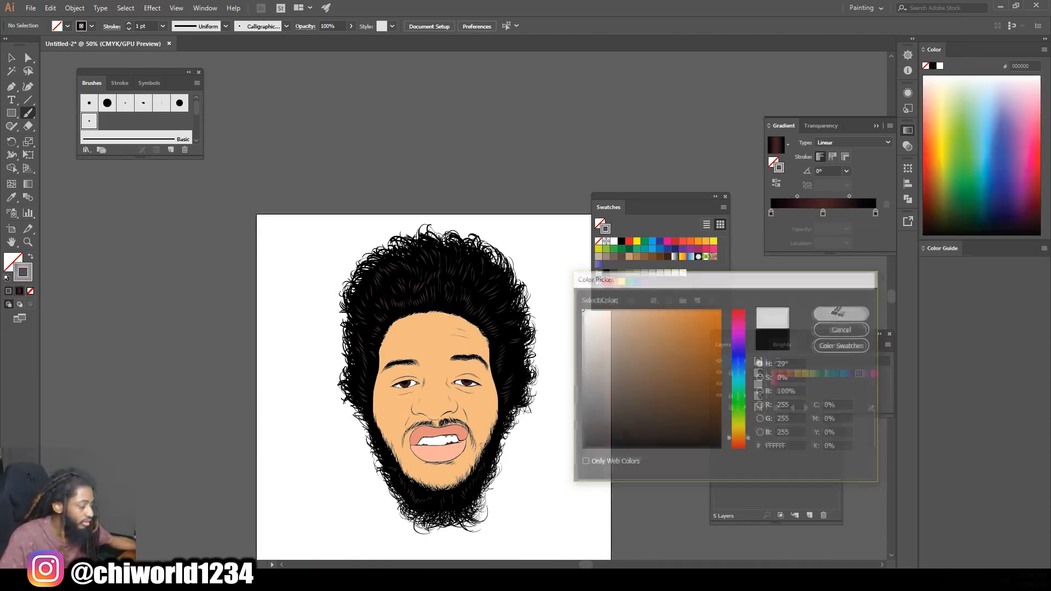
Reduce the opacity for the white brush strokes to 46%
{"action": "key", "text": "ctrl+plus"}
{"action": "key", "text": "ctrl+plus"}
{"action": "key", "text": "ctrl+plus"}
{"action": "key", "text": "ctrl+plus"}
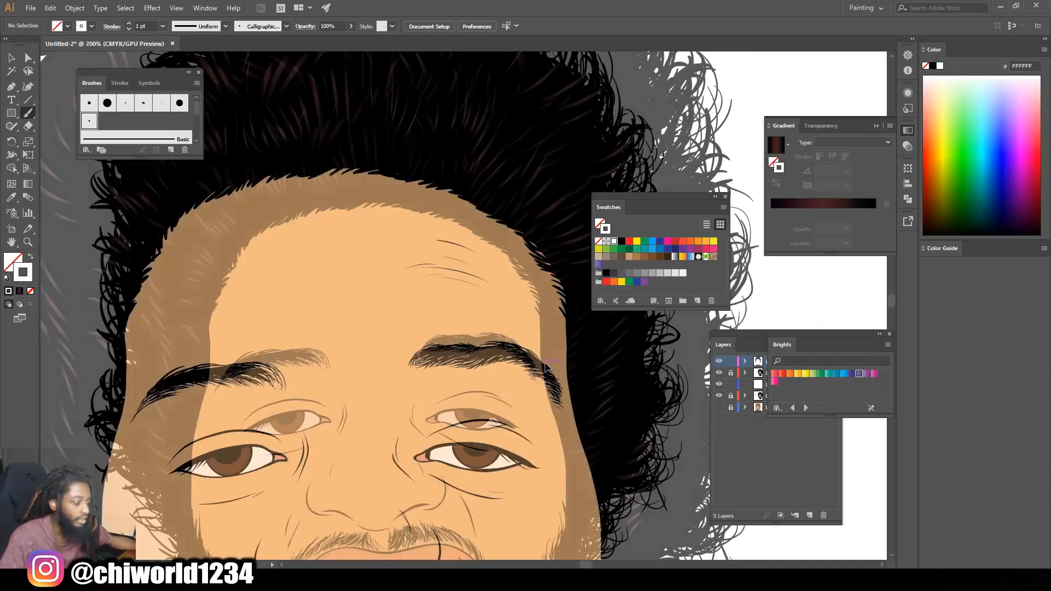
{"action": "left_click", "coordinate": [351, 27]}
{"action": "left_click", "coordinate": [348, 41]}
{"action": "left_click", "coordinate": [351, 26]}
{"action": "left_click", "coordinate": [350, 25]}
{"action": "left_click_drag", "start_coordinate": [323, 35], "coordinate": [325, 36]}
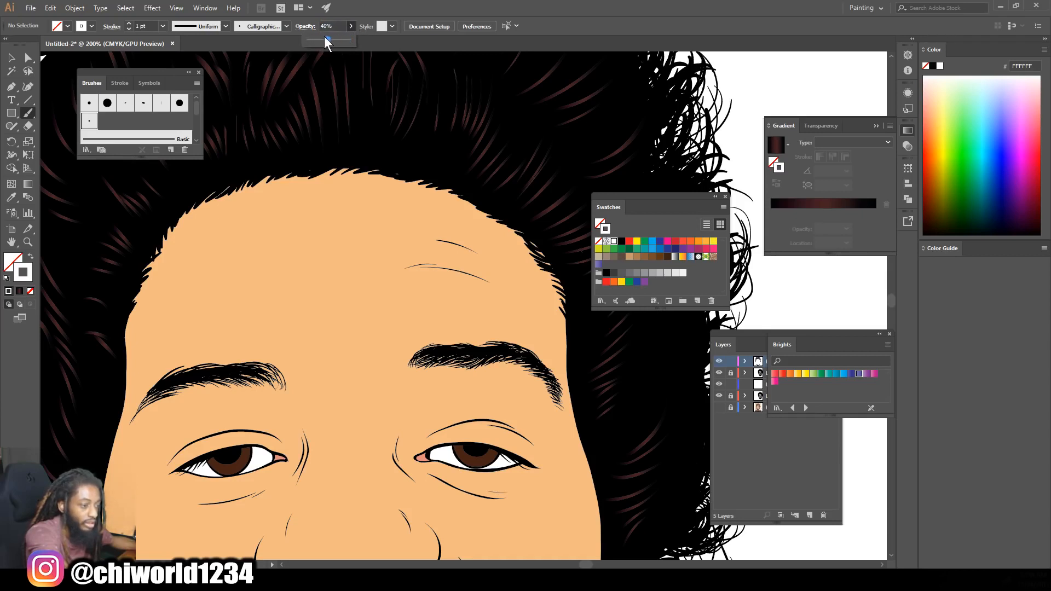
Paint small semi-transparent white light reflections on the irises of both eyes
{"action": "scroll", "coordinate": [375, 100], "scroll_direction": "down", "scroll_amount": 4}
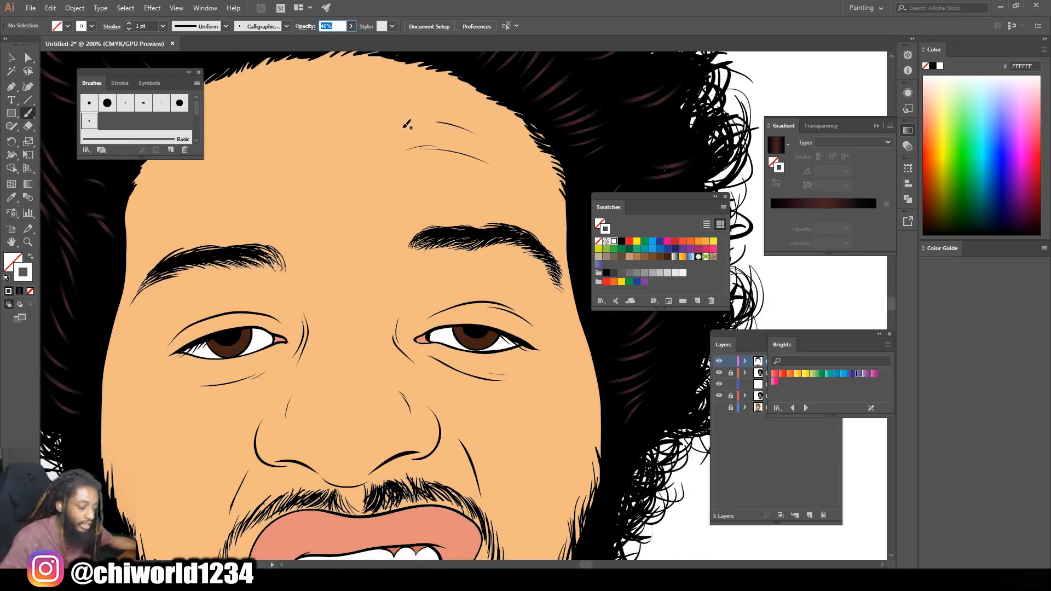
{"action": "scroll", "coordinate": [439, 163], "scroll_direction": "down", "scroll_amount": 3}
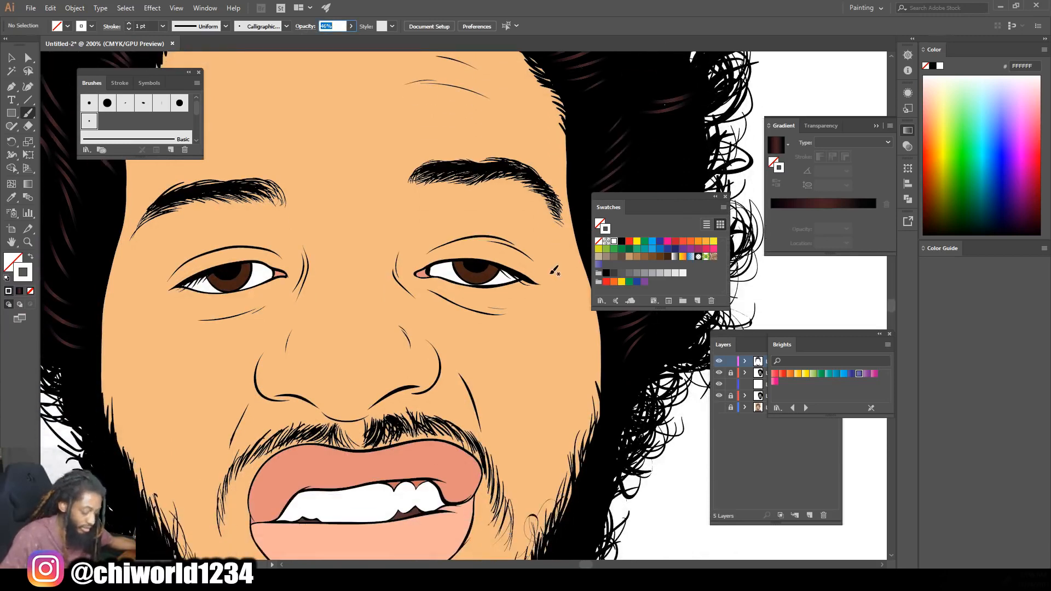
{"action": "scroll", "coordinate": [554, 270], "scroll_direction": "up", "scroll_amount": 1}
{"action": "left_click_drag", "start_coordinate": [465, 294], "coordinate": [470, 294]}
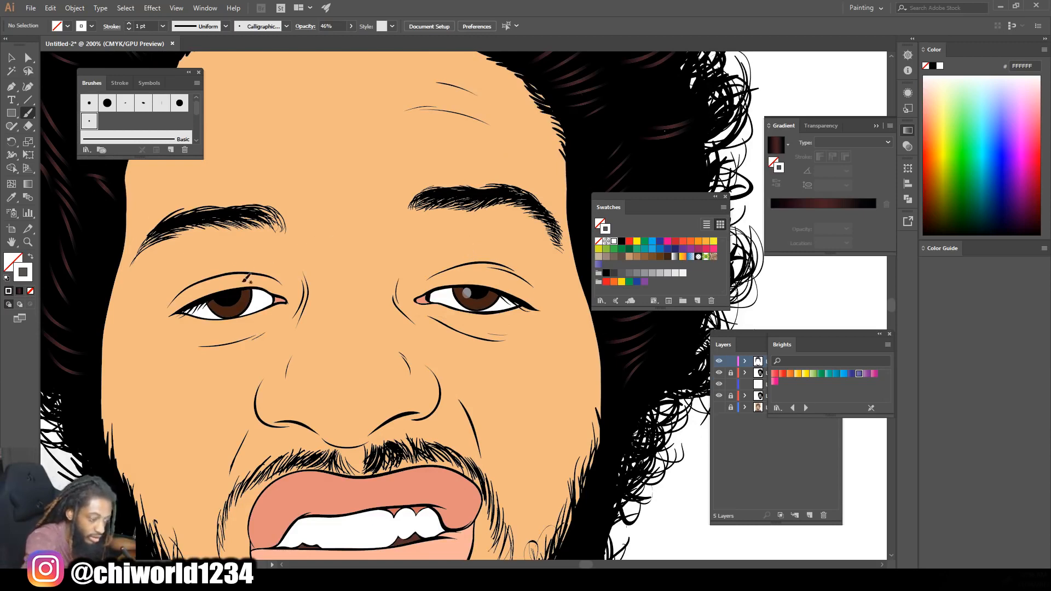
{"action": "left_click_drag", "start_coordinate": [226, 296], "coordinate": [224, 298]}
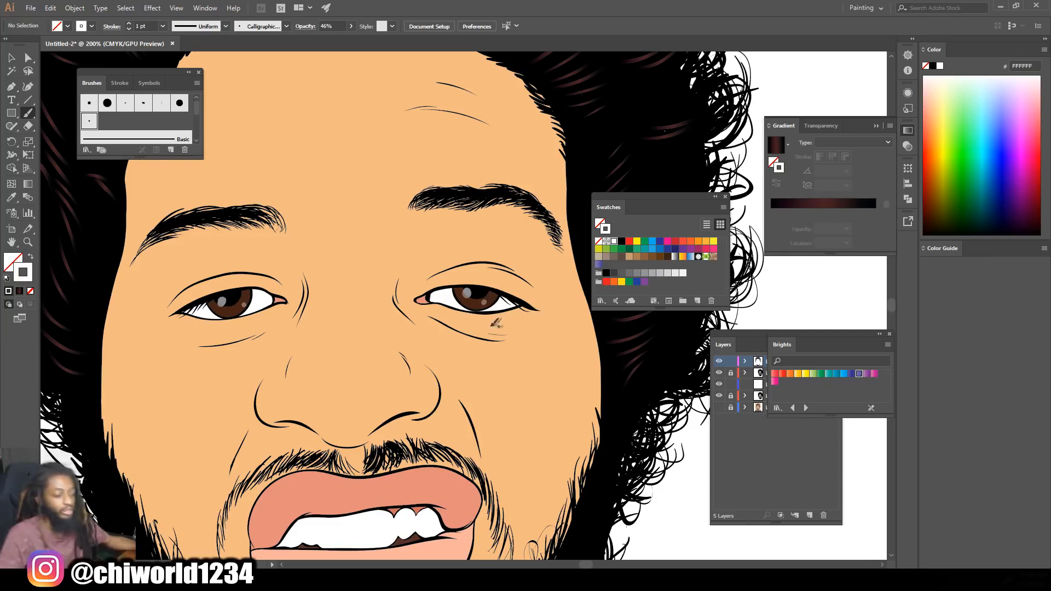
{"action": "key", "text": "ctrl+1"}
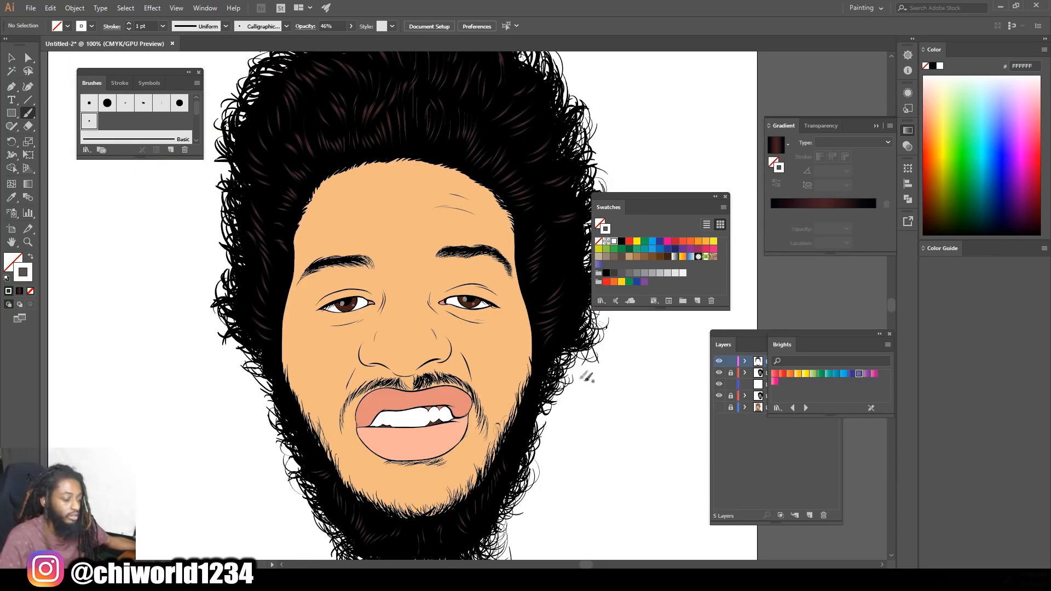
Lock Layer 5 and make Layer 4 the active layer for the skin shading
{"action": "scroll", "coordinate": [607, 374], "scroll_direction": "up", "scroll_amount": 2}
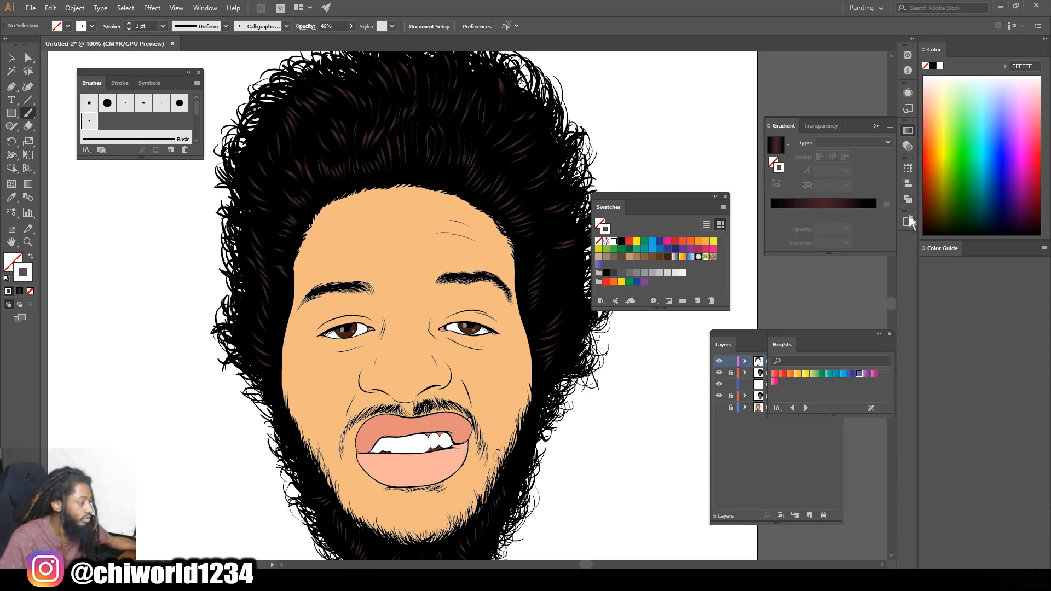
{"action": "left_click", "coordinate": [781, 457]}
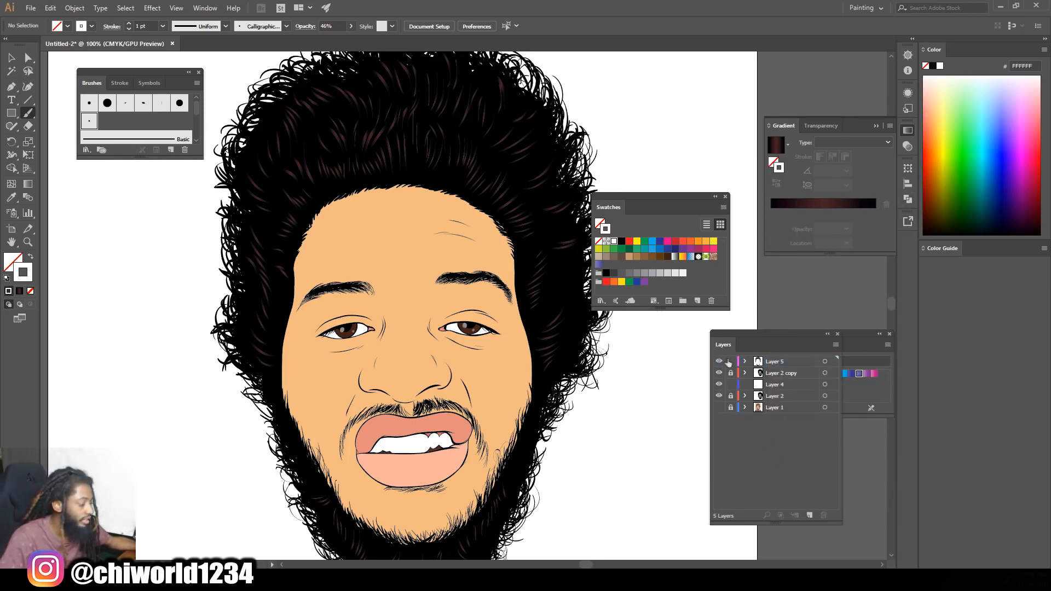
{"action": "left_click", "coordinate": [784, 386]}
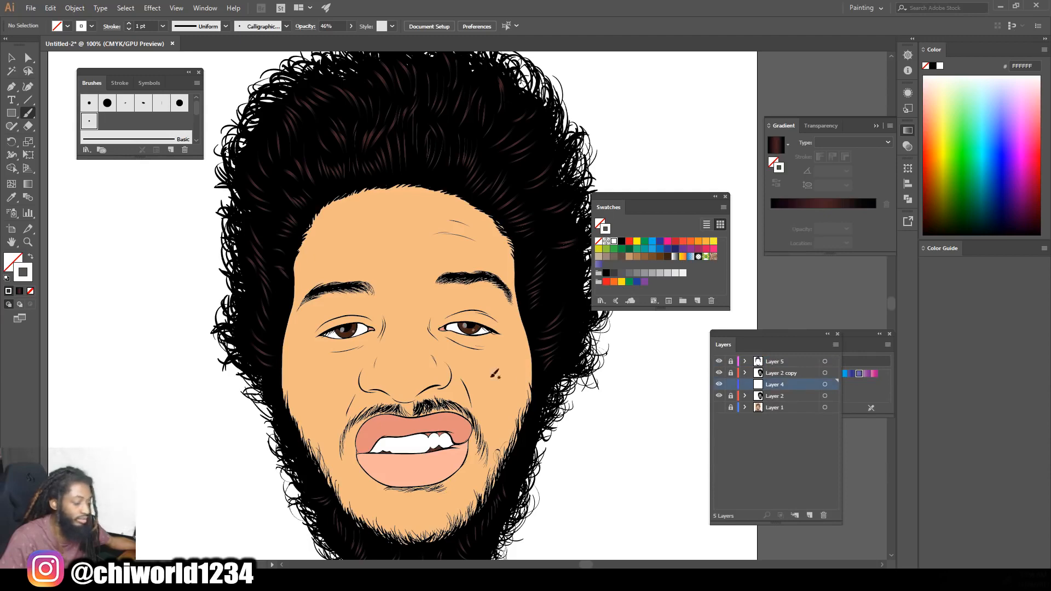
Sample the base skin tone from the face with the Eyedropper
{"action": "key", "text": "ctrl+minus"}
{"action": "key", "text": "ctrl+minus"}
{"action": "key", "text": "ctrl+plus"}
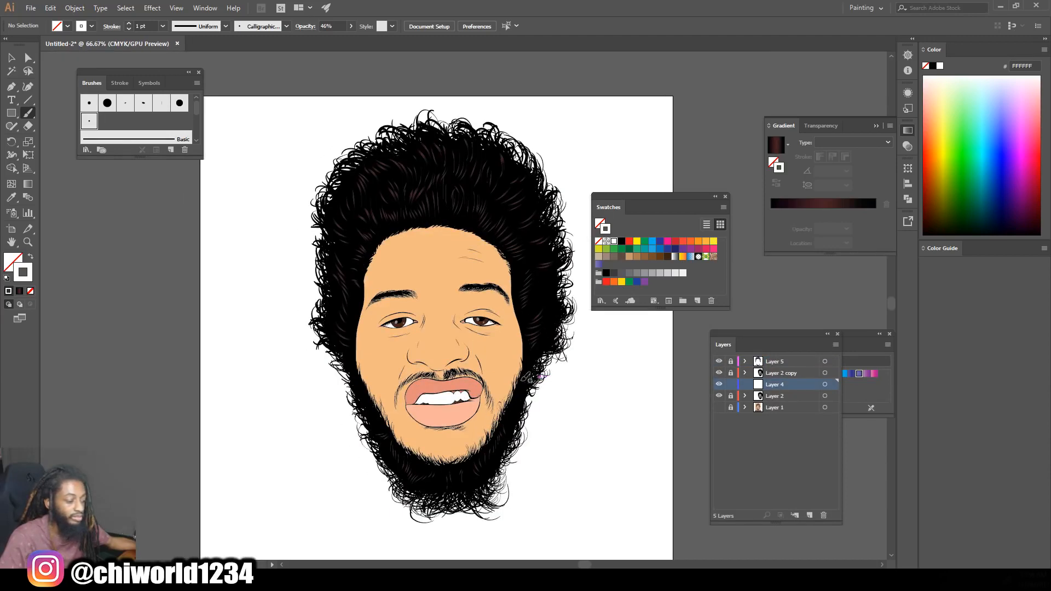
{"action": "key", "text": "ctrl+plus"}
{"action": "key", "text": "ctrl+plus"}
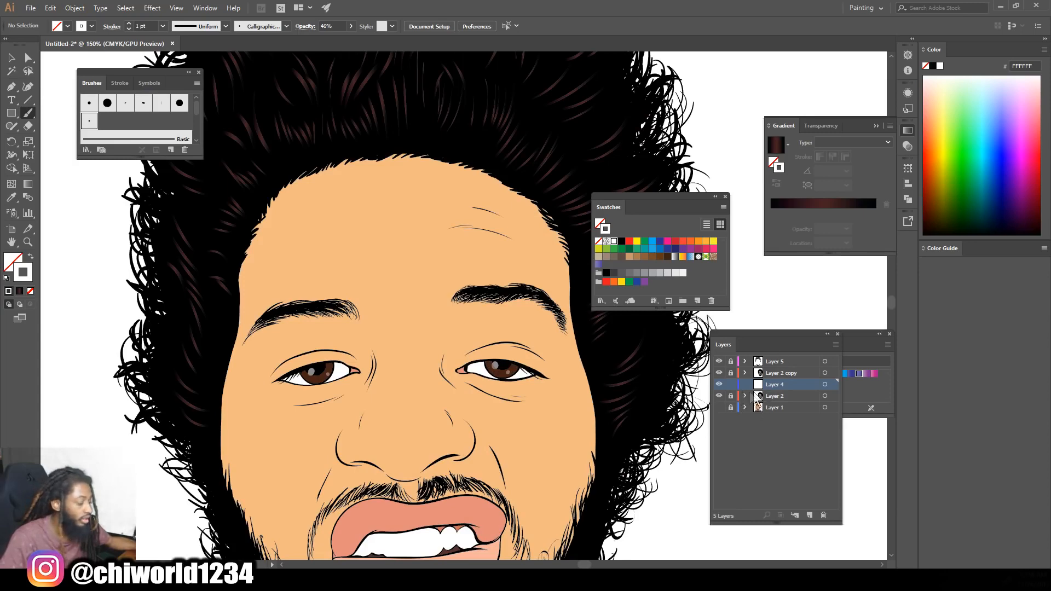
{"action": "key", "text": "ctrl+minus"}
{"action": "key", "text": "ctrl+minus"}
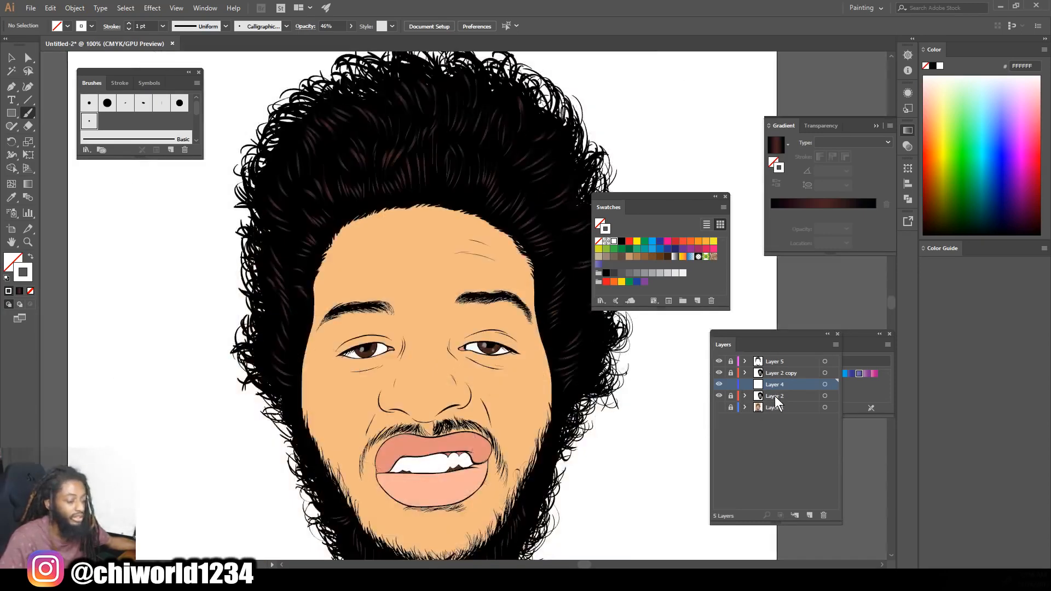
{"action": "key", "text": "ctrl+plus"}
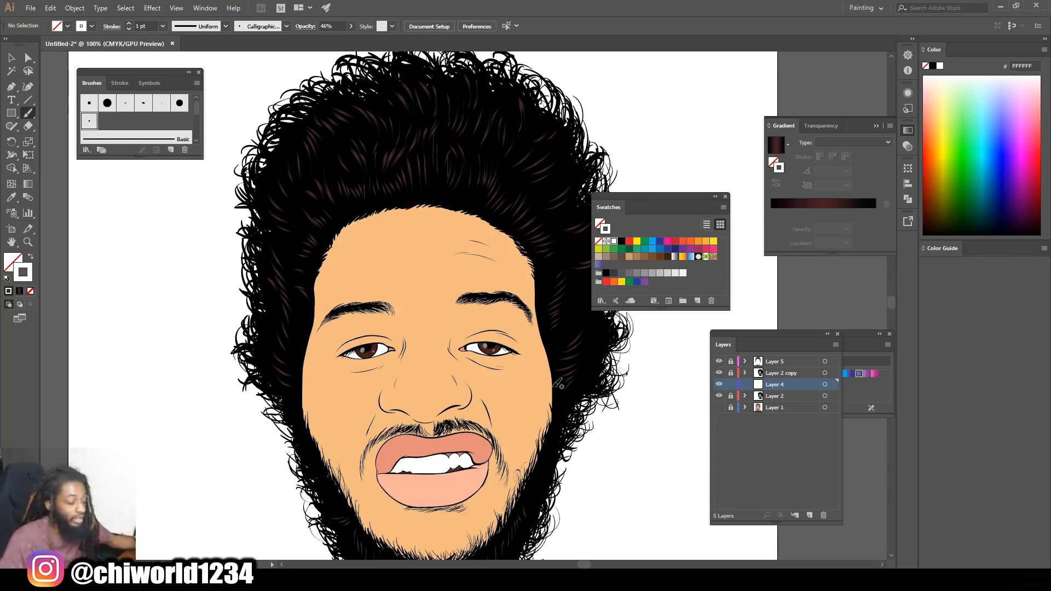
{"action": "key", "text": "ctrl+plus"}
{"action": "key", "text": "ctrl+plus"}
{"action": "key", "text": "ctrl+plus"}
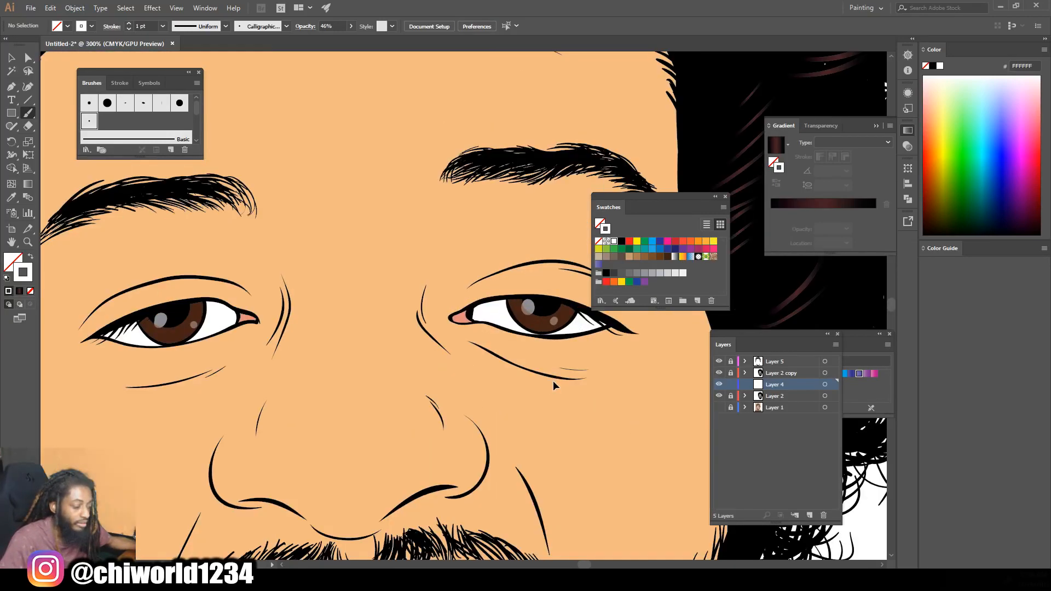
{"action": "left_click", "coordinate": [11, 199]}
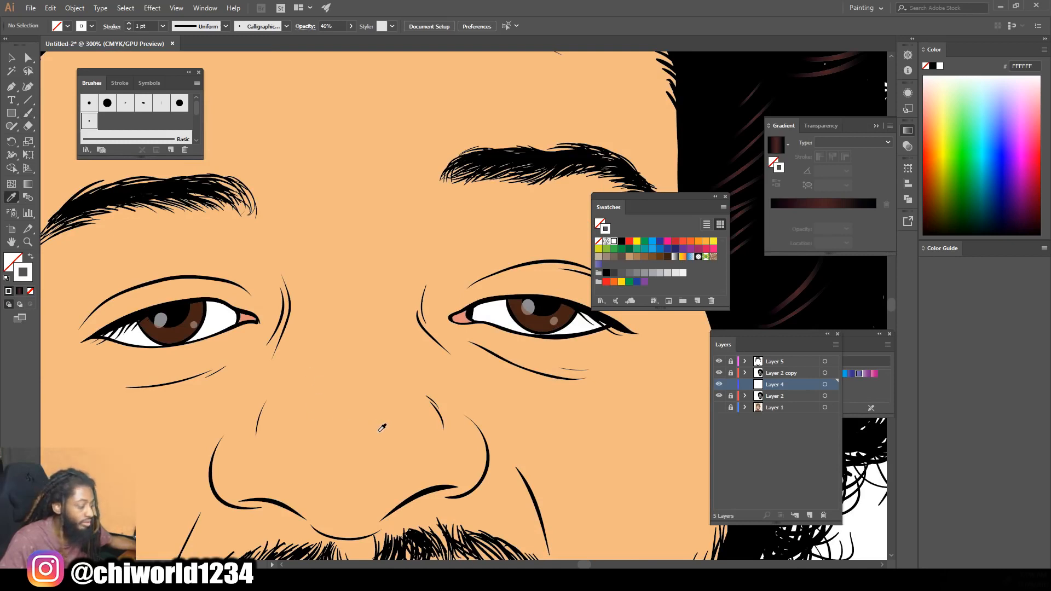
{"action": "left_click", "coordinate": [275, 448]}
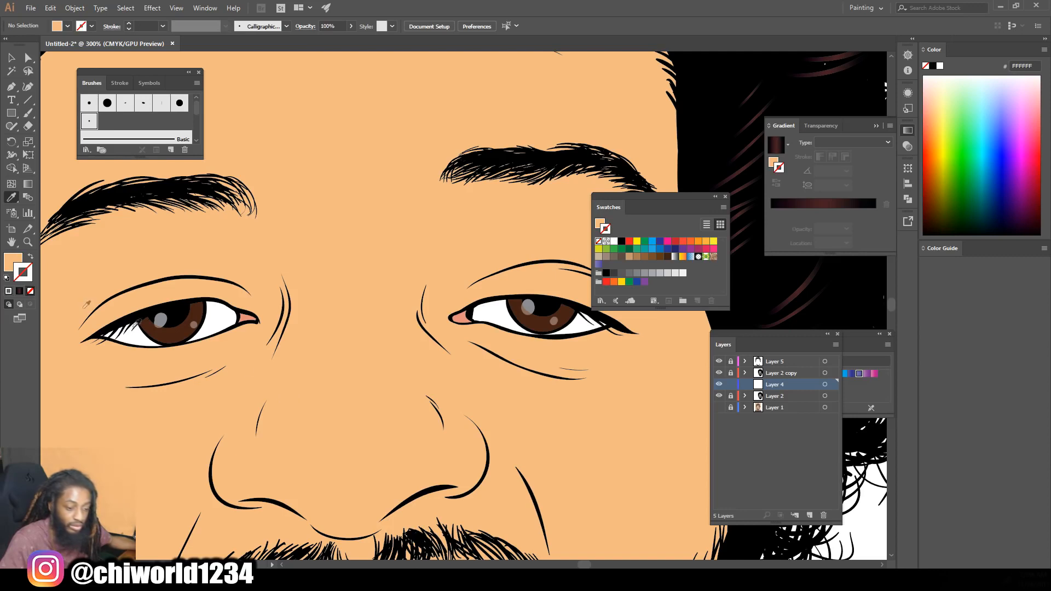
Change the sampled skin fill to a darker, redder shadow tone, C68463
{"action": "double_click", "coordinate": [14, 265]}
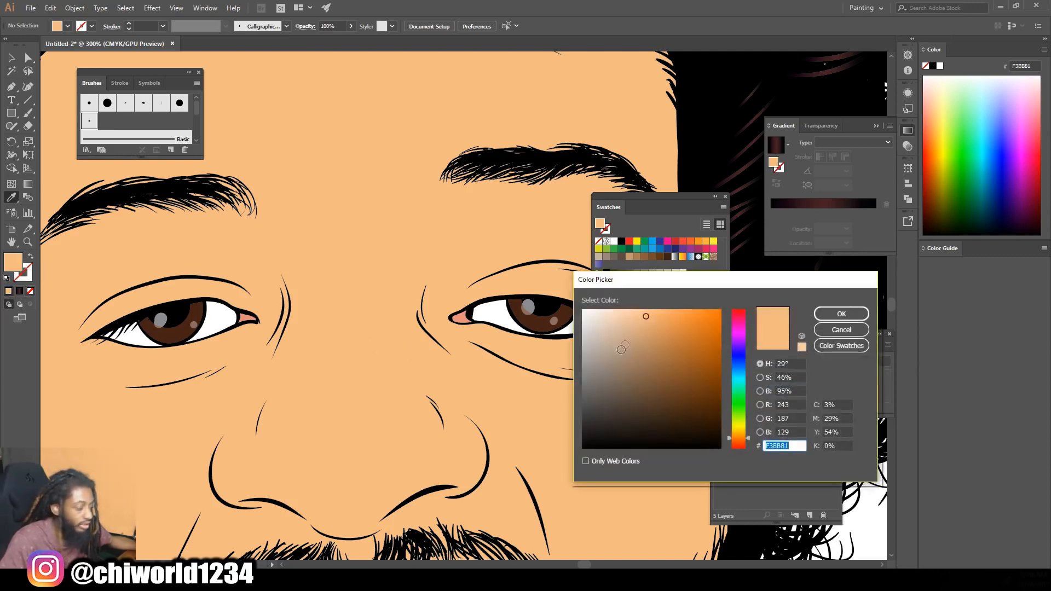
{"action": "left_click", "coordinate": [659, 333]}
{"action": "left_click_drag", "start_coordinate": [659, 333], "coordinate": [655, 335]}
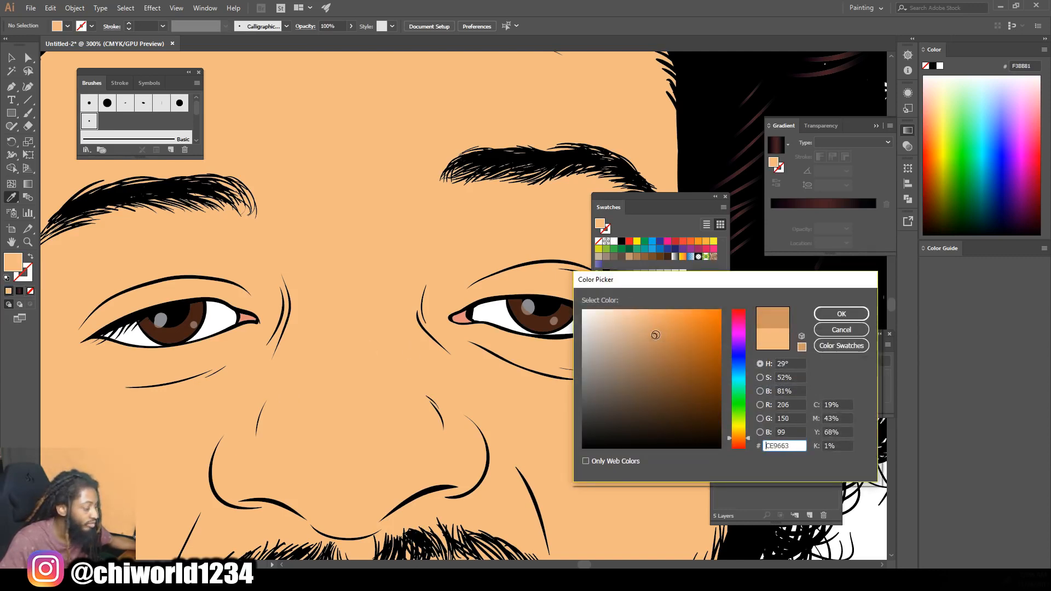
{"action": "left_click", "coordinate": [735, 442]}
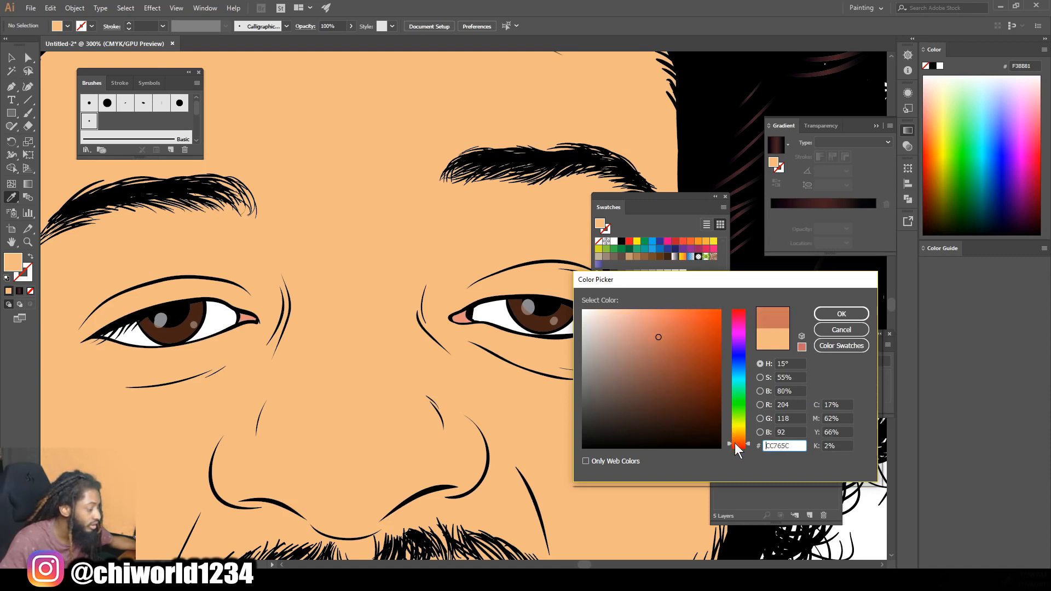
{"action": "left_click_drag", "start_coordinate": [735, 442], "coordinate": [735, 442]}
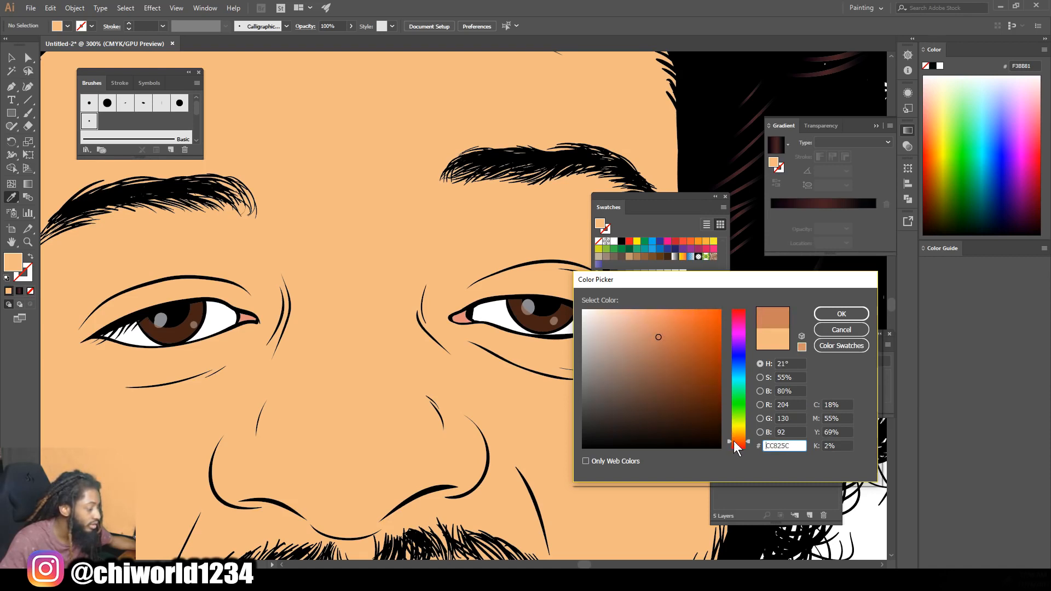
{"action": "left_click_drag", "start_coordinate": [733, 439], "coordinate": [732, 441]}
{"action": "left_click", "coordinate": [659, 343]}
{"action": "left_click_drag", "start_coordinate": [658, 342], "coordinate": [649, 349]}
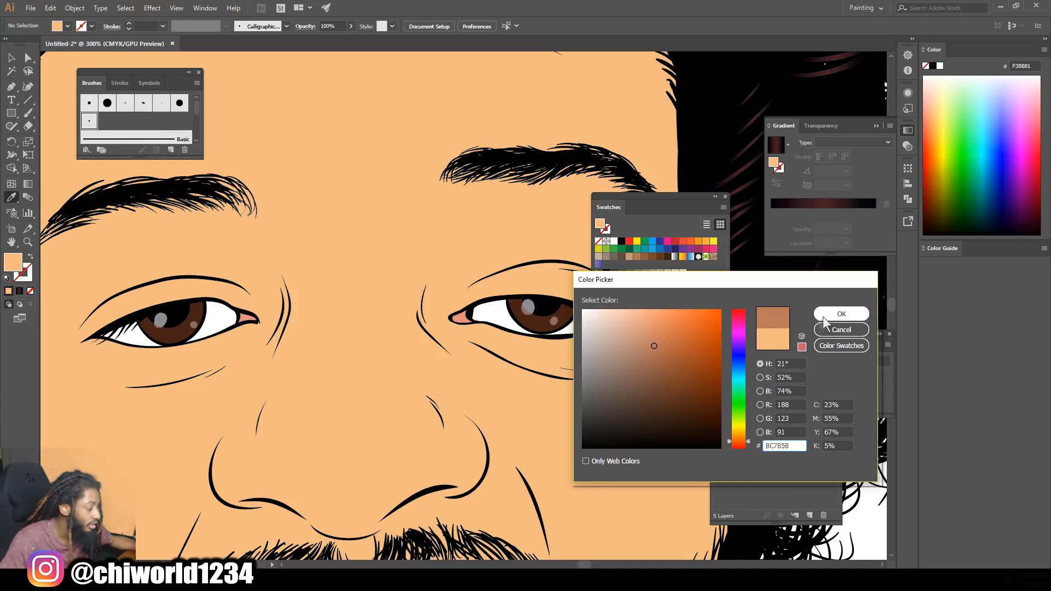
{"action": "left_click", "coordinate": [655, 344]}
{"action": "left_click_drag", "start_coordinate": [655, 344], "coordinate": [651, 339]}
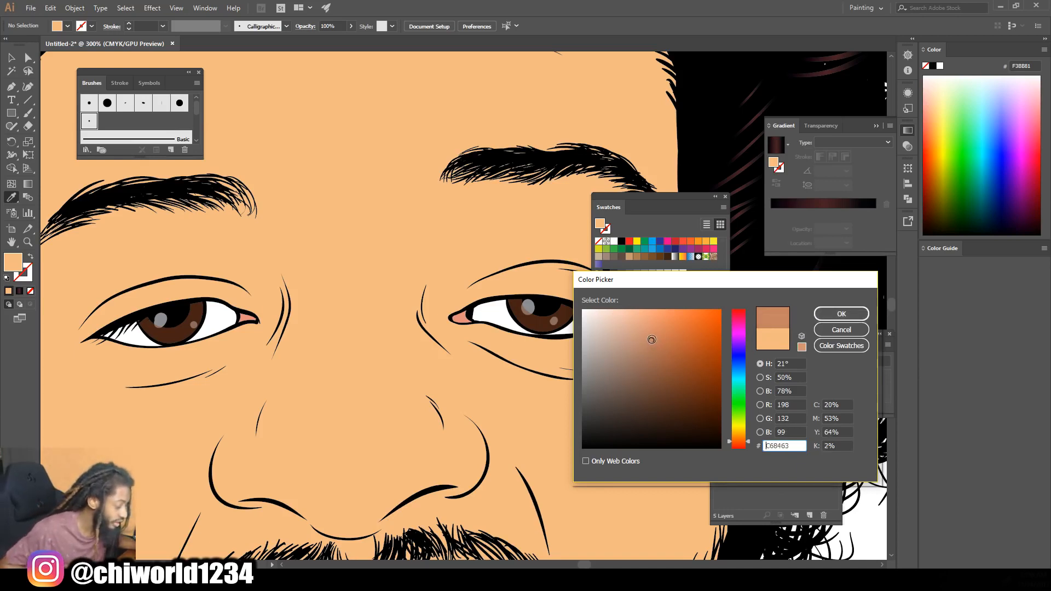
{"action": "left_click", "coordinate": [840, 315]}
Paint shadow strokes with the Paintbrush around the nostrils and along the underside of the nose
{"action": "scroll", "coordinate": [52, 191], "scroll_direction": "down", "scroll_amount": 1}
{"action": "left_click", "coordinate": [29, 113]}
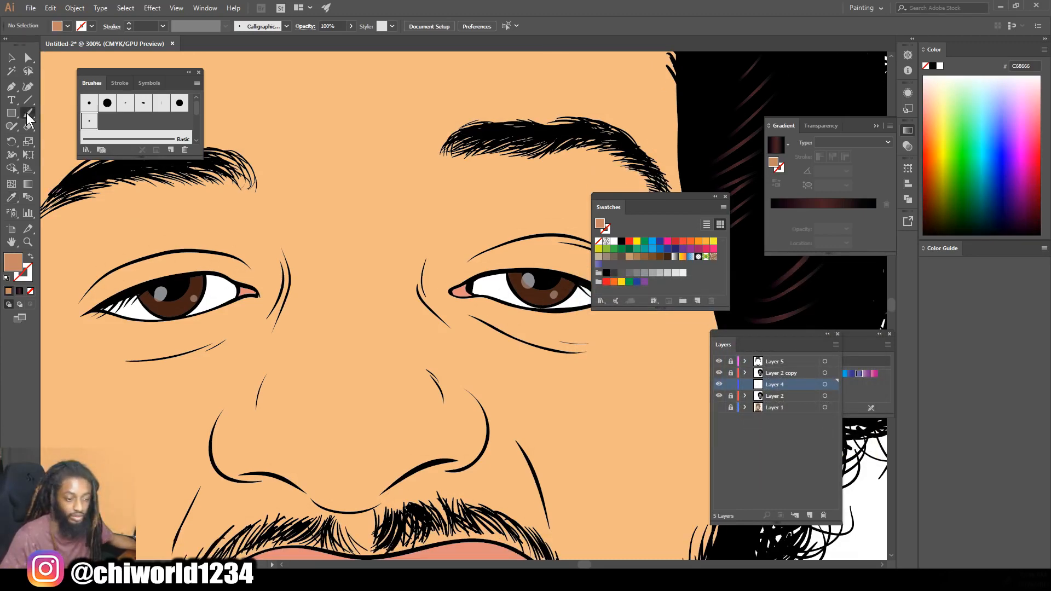
{"action": "scroll", "coordinate": [405, 396], "scroll_direction": "up", "scroll_amount": 2}
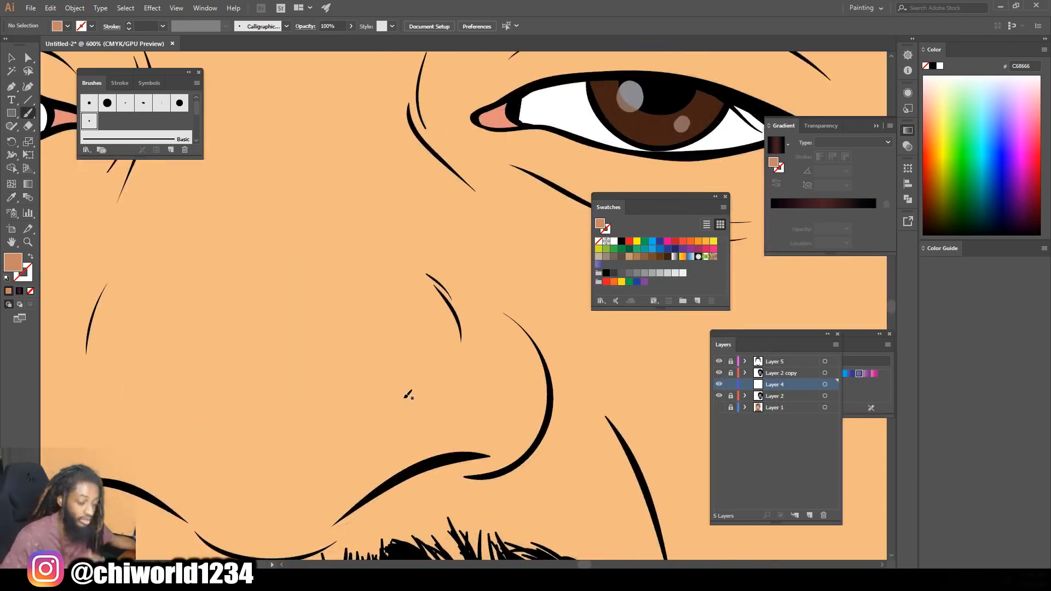
{"action": "scroll", "coordinate": [407, 402], "scroll_direction": "left", "scroll_amount": 5}
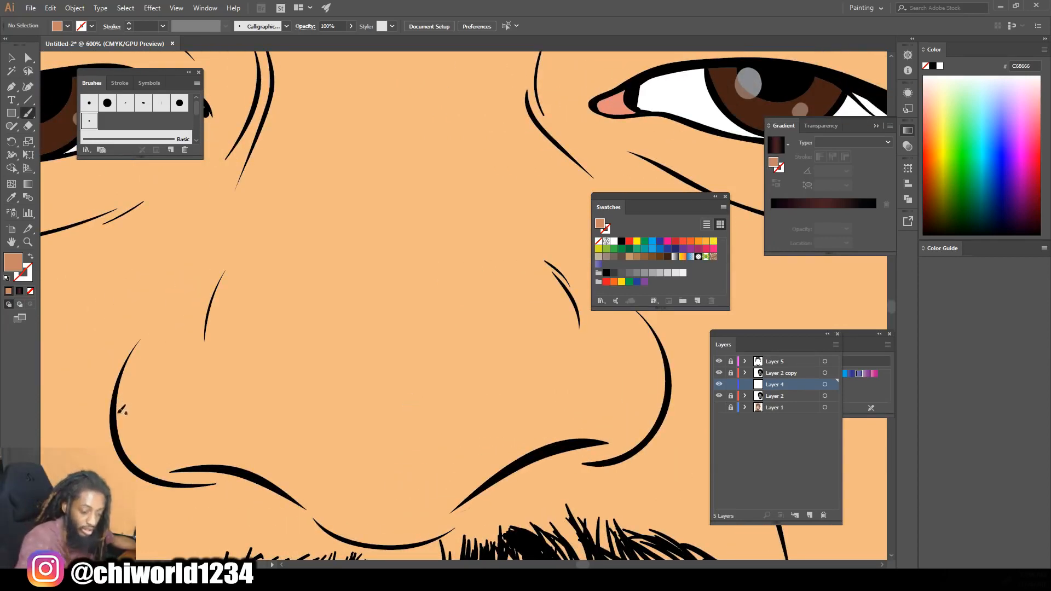
{"action": "mouse_move", "coordinate": [136, 448]}
{"action": "left_mouse_down"}
{"action": "mouse_move", "coordinate": [334, 494]}
{"action": "mouse_move", "coordinate": [476, 474]}
{"action": "mouse_move", "coordinate": [599, 430]}
{"action": "mouse_move", "coordinate": [666, 377]}
{"action": "left_mouse_up"}
{"action": "left_click_drag", "start_coordinate": [641, 442], "coordinate": [412, 551]}
{"action": "scroll", "coordinate": [412, 552], "scroll_direction": "down", "scroll_amount": 2}
{"action": "mouse_move", "coordinate": [122, 386]}
{"action": "left_mouse_down"}
{"action": "mouse_move", "coordinate": [141, 412]}
{"action": "mouse_move", "coordinate": [445, 497]}
{"action": "mouse_move", "coordinate": [479, 468]}
{"action": "left_mouse_up"}
{"action": "mouse_move", "coordinate": [630, 387]}
{"action": "left_mouse_down"}
{"action": "mouse_move", "coordinate": [522, 406]}
{"action": "mouse_move", "coordinate": [502, 439]}
{"action": "mouse_move", "coordinate": [401, 481]}
{"action": "mouse_move", "coordinate": [328, 475]}
{"action": "mouse_move", "coordinate": [320, 456]}
{"action": "mouse_move", "coordinate": [269, 426]}
{"action": "mouse_move", "coordinate": [160, 410]}
{"action": "mouse_move", "coordinate": [126, 386]}
{"action": "left_mouse_up"}
Fill the shadow beneath the nose down to the mustache and the groove above the upper lip
{"action": "key", "text": "ctrl+minus"}
{"action": "key", "text": "ctrl+minus"}
{"action": "key", "text": "ctrl+minus"}
{"action": "key", "text": "ctrl+minus"}
{"action": "key", "text": "ctrl+equal"}
{"action": "key", "text": "ctrl+equal"}
{"action": "key", "text": "ctrl+equal"}
{"action": "mouse_move", "coordinate": [574, 463]}
{"action": "left_mouse_down"}
{"action": "mouse_move", "coordinate": [539, 459]}
{"action": "mouse_move", "coordinate": [536, 378]}
{"action": "left_mouse_up"}
{"action": "left_click_drag", "start_coordinate": [314, 477], "coordinate": [325, 406]}
{"action": "left_click_drag", "start_coordinate": [536, 462], "coordinate": [487, 417]}
{"action": "left_click_drag", "start_coordinate": [453, 447], "coordinate": [391, 456]}
{"action": "left_click_drag", "start_coordinate": [366, 425], "coordinate": [335, 471]}
{"action": "left_click_drag", "start_coordinate": [533, 462], "coordinate": [454, 473]}
{"action": "left_click_drag", "start_coordinate": [485, 438], "coordinate": [353, 468]}
Paint a tapered shadow along the smile line beside the nose on the right-hand cheek
{"action": "key", "text": "ctrl+minus"}
{"action": "key", "text": "ctrl+minus"}
{"action": "key", "text": "ctrl+minus"}
{"action": "key", "text": "ctrl+minus"}
{"action": "key", "text": "ctrl+equal"}
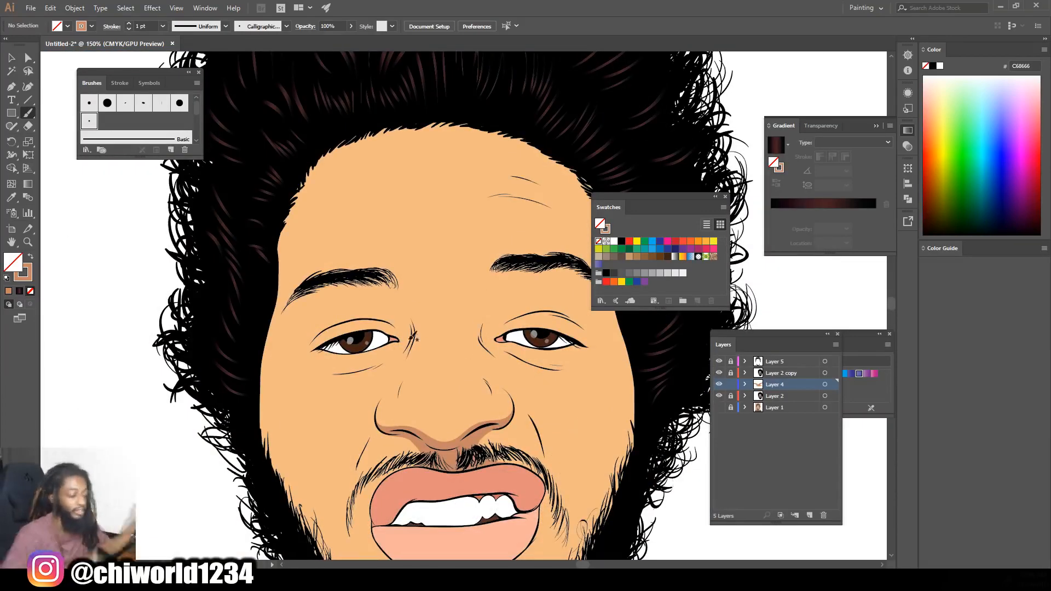
{"action": "key", "text": "ctrl+equal"}
{"action": "key", "text": "ctrl+equal"}
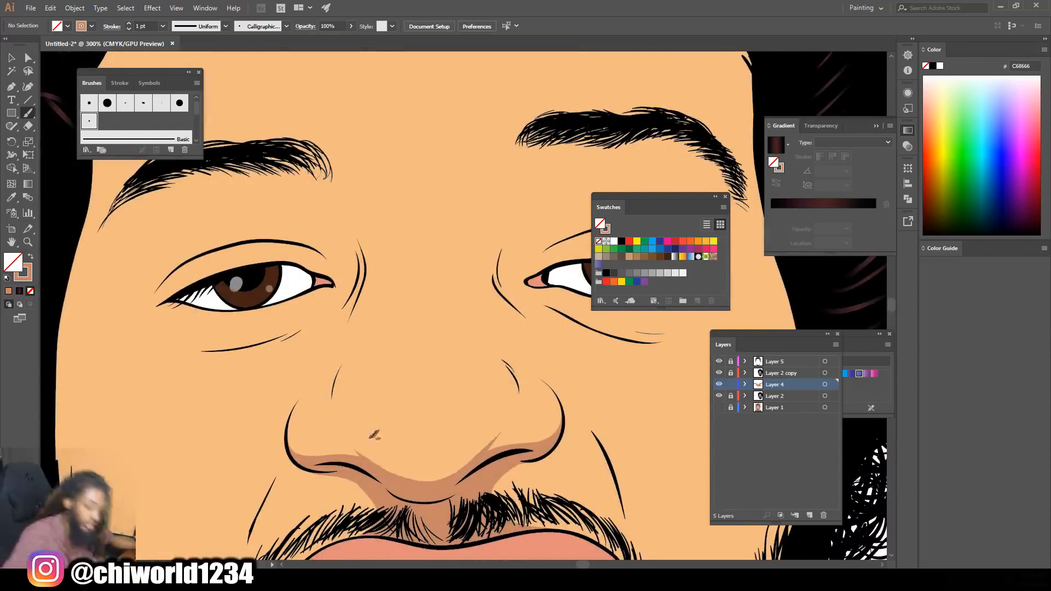
{"action": "key", "text": "ctrl+minus"}
{"action": "key", "text": "ctrl+minus"}
{"action": "key", "text": "ctrl+equal"}
{"action": "key", "text": "ctrl+equal"}
{"action": "mouse_move", "coordinate": [495, 430]}
{"action": "left_mouse_down"}
{"action": "mouse_move", "coordinate": [469, 325]}
{"action": "mouse_move", "coordinate": [427, 296]}
{"action": "mouse_move", "coordinate": [486, 374]}
{"action": "left_mouse_up"}
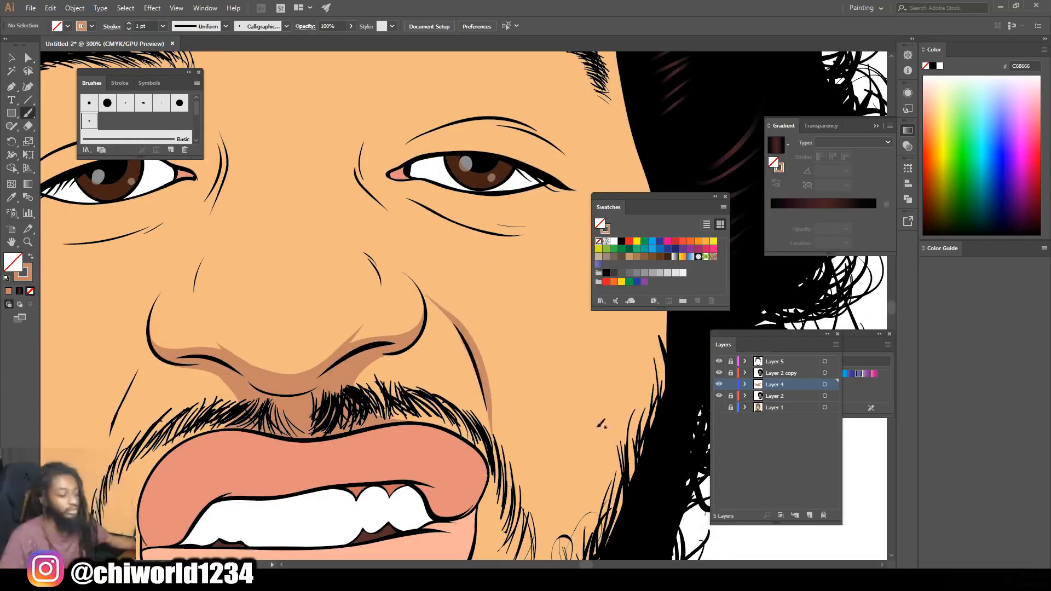
Shade the right-hand eye socket from the eyebrow down to the inner corner of the eye
{"action": "key", "text": "ctrl+minus"}
{"action": "key", "text": "ctrl+minus"}
{"action": "key", "text": "ctrl+equal"}
{"action": "key", "text": "ctrl+equal"}
{"action": "key", "text": "ctrl+equal"}
{"action": "mouse_move", "coordinate": [282, 390]}
{"action": "left_mouse_down"}
{"action": "mouse_move", "coordinate": [265, 353]}
{"action": "mouse_move", "coordinate": [293, 260]}
{"action": "mouse_move", "coordinate": [352, 201]}
{"action": "mouse_move", "coordinate": [527, 169]}
{"action": "mouse_move", "coordinate": [393, 216]}
{"action": "mouse_move", "coordinate": [376, 292]}
{"action": "mouse_move", "coordinate": [416, 332]}
{"action": "left_mouse_up"}
{"action": "mouse_move", "coordinate": [279, 386]}
{"action": "left_mouse_down"}
{"action": "mouse_move", "coordinate": [380, 330]}
{"action": "mouse_move", "coordinate": [327, 309]}
{"action": "mouse_move", "coordinate": [274, 361]}
{"action": "mouse_move", "coordinate": [319, 240]}
{"action": "mouse_move", "coordinate": [312, 307]}
{"action": "mouse_move", "coordinate": [362, 215]}
{"action": "mouse_move", "coordinate": [490, 164]}
{"action": "left_mouse_up"}
{"action": "key", "text": "ctrl+minus"}
{"action": "key", "text": "ctrl+minus"}
{"action": "key", "text": "ctrl+equal"}
{"action": "left_click_drag", "start_coordinate": [420, 213], "coordinate": [363, 302]}
Shade the left-hand eye socket and outline the chin shadow under the lower lip with a 3 pt brush
{"action": "key", "text": "ctrl+minus"}
{"action": "key", "text": "ctrl+minus"}
{"action": "key", "text": "ctrl+equal"}
{"action": "key", "text": "ctrl+equal"}
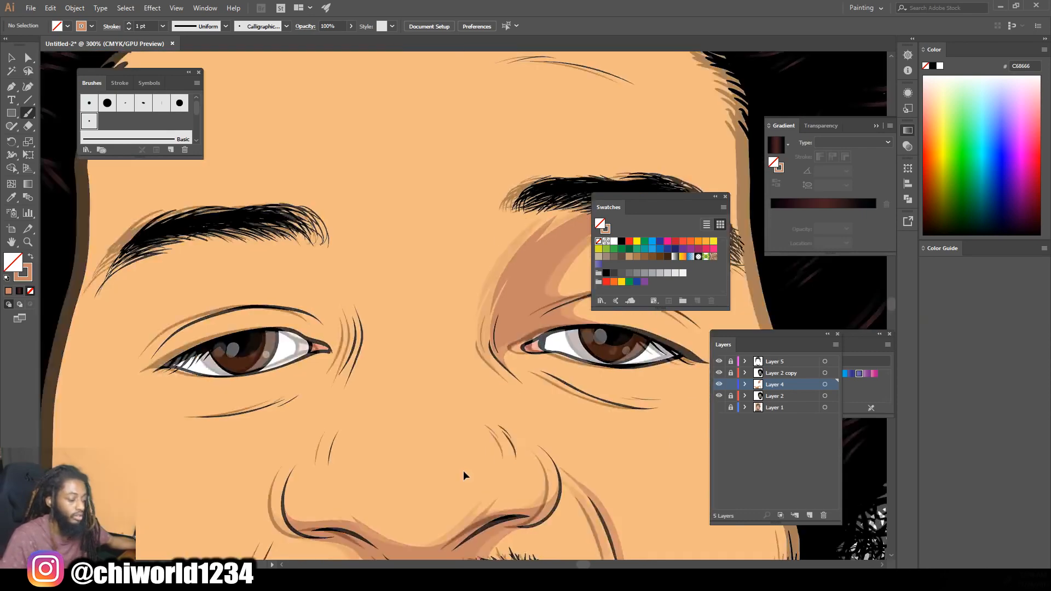
{"action": "mouse_move", "coordinate": [305, 378]}
{"action": "left_mouse_down"}
{"action": "mouse_move", "coordinate": [419, 414]}
{"action": "mouse_move", "coordinate": [525, 399]}
{"action": "mouse_move", "coordinate": [348, 386]}
{"action": "left_mouse_up"}
{"action": "left_click_drag", "start_coordinate": [520, 388], "coordinate": [345, 389]}
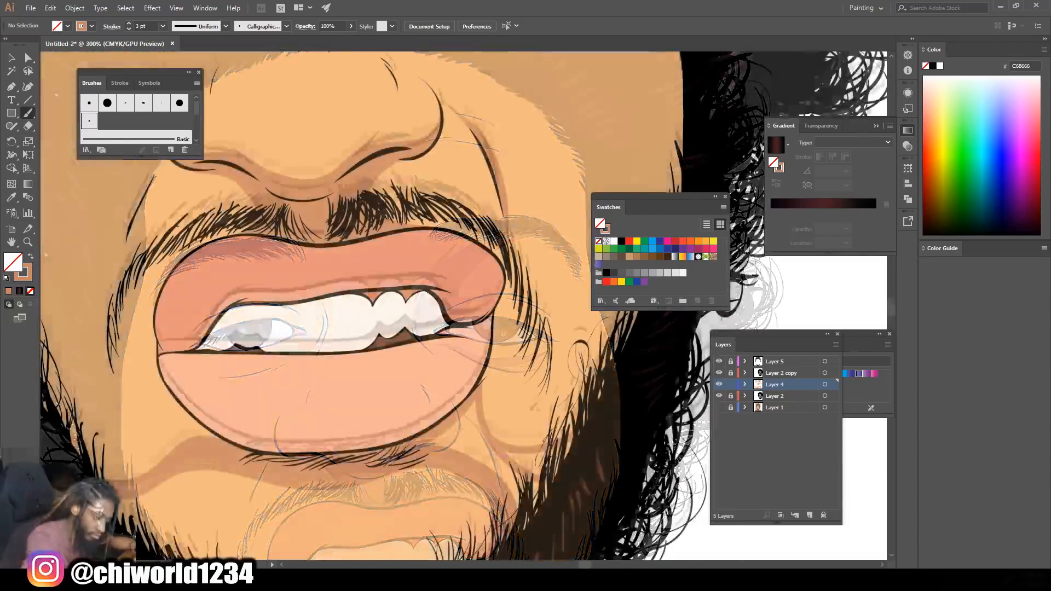
Fill the shadow below the lower lip and across the right-hand side of the chin
{"action": "key", "text": "ctrl+equal"}
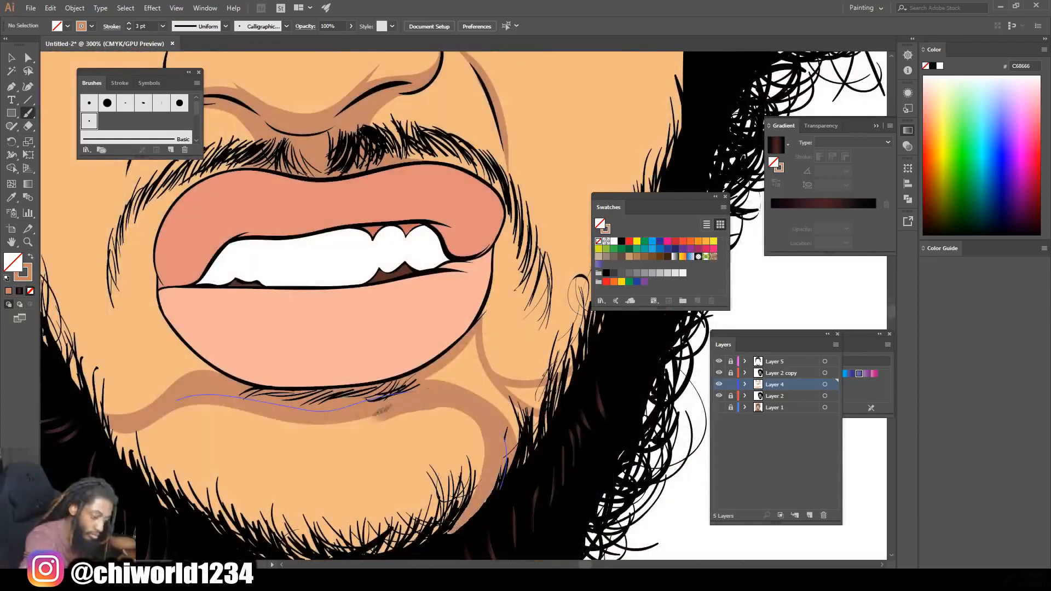
{"action": "left_click_drag", "start_coordinate": [405, 389], "coordinate": [366, 400]}
{"action": "left_click_drag", "start_coordinate": [477, 357], "coordinate": [580, 384]}
{"action": "mouse_move", "coordinate": [478, 396]}
{"action": "left_mouse_down"}
{"action": "mouse_move", "coordinate": [542, 432]}
{"action": "mouse_move", "coordinate": [539, 406]}
{"action": "left_mouse_up"}
{"action": "left_click_drag", "start_coordinate": [472, 353], "coordinate": [442, 374]}
Paint a thin shadow along the right-hand edge of the face, from the beard up to the temple
{"action": "key", "text": "ctrl+minus"}
{"action": "key", "text": "ctrl+minus"}
{"action": "key", "text": "ctrl+minus"}
{"action": "key", "text": "ctrl+minus"}
{"action": "key", "text": "ctrl+equal"}
{"action": "key", "text": "ctrl+equal"}
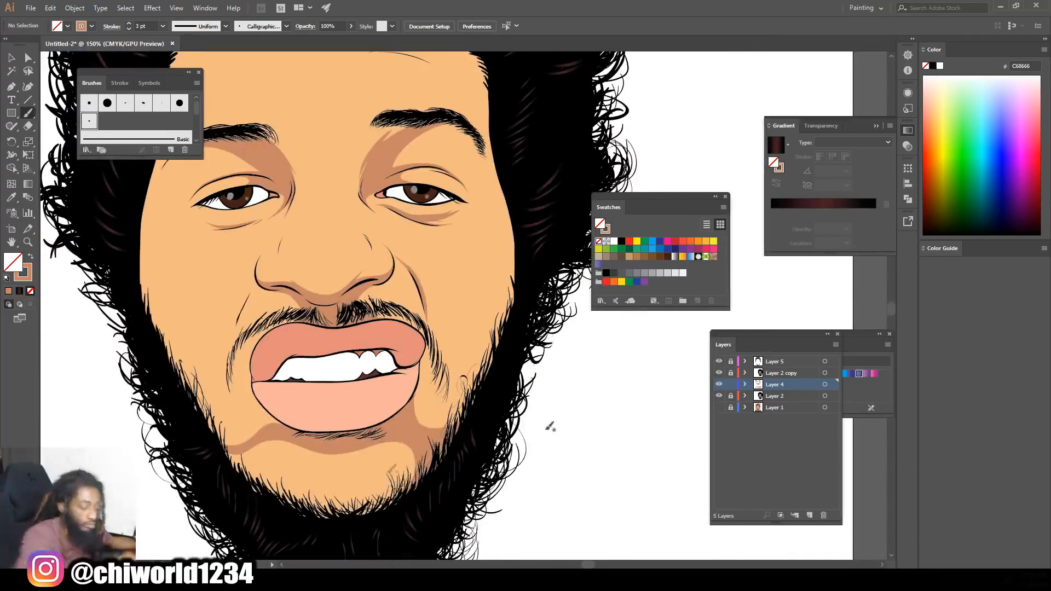
{"action": "scroll", "coordinate": [408, 438], "scroll_direction": "up", "scroll_amount": 1}
{"action": "mouse_move", "coordinate": [446, 468]}
{"action": "left_mouse_down"}
{"action": "mouse_move", "coordinate": [492, 404]}
{"action": "mouse_move", "coordinate": [516, 254]}
{"action": "mouse_move", "coordinate": [488, 130]}
{"action": "left_mouse_up"}
{"action": "key", "text": "ctrl+minus"}
{"action": "key", "text": "ctrl+minus"}
{"action": "key", "text": "ctrl+equal"}
{"action": "key", "text": "ctrl+equal"}
{"action": "key", "text": "ctrl+equal"}
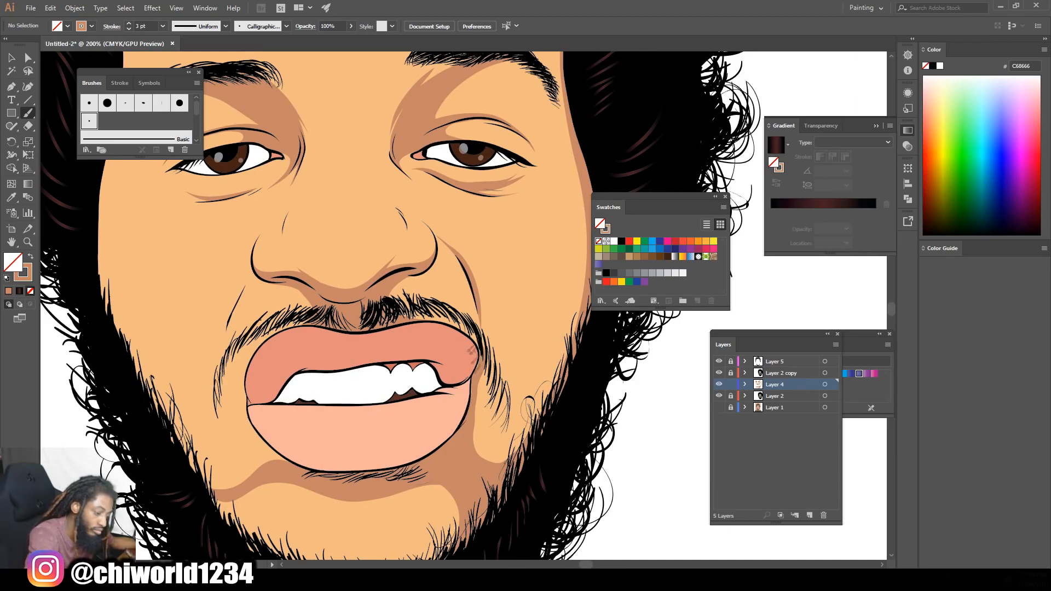
{"action": "key", "text": "ctrl+minus"}
{"action": "key", "text": "ctrl+minus"}
{"action": "key", "text": "ctrl+minus"}
{"action": "key", "text": "ctrl+equal"}
{"action": "key", "text": "ctrl+equal"}
{"action": "key", "text": "ctrl+equal"}
{"action": "key", "text": "ctrl+equal"}
{"action": "key", "text": "ctrl+equal"}
{"action": "scroll", "coordinate": [503, 454], "scroll_direction": "down", "scroll_amount": 2}
{"action": "key", "text": "super+x"}
{"action": "left_click", "coordinate": [540, 279]}
{"action": "key", "text": "ctrl+z"}
{"action": "key", "text": "ctrl+minus"}
{"action": "key", "text": "ctrl+minus"}
{"action": "key", "text": "ctrl+minus"}
{"action": "key", "text": "ctrl+minus"}
{"action": "key", "text": "ctrl+minus"}
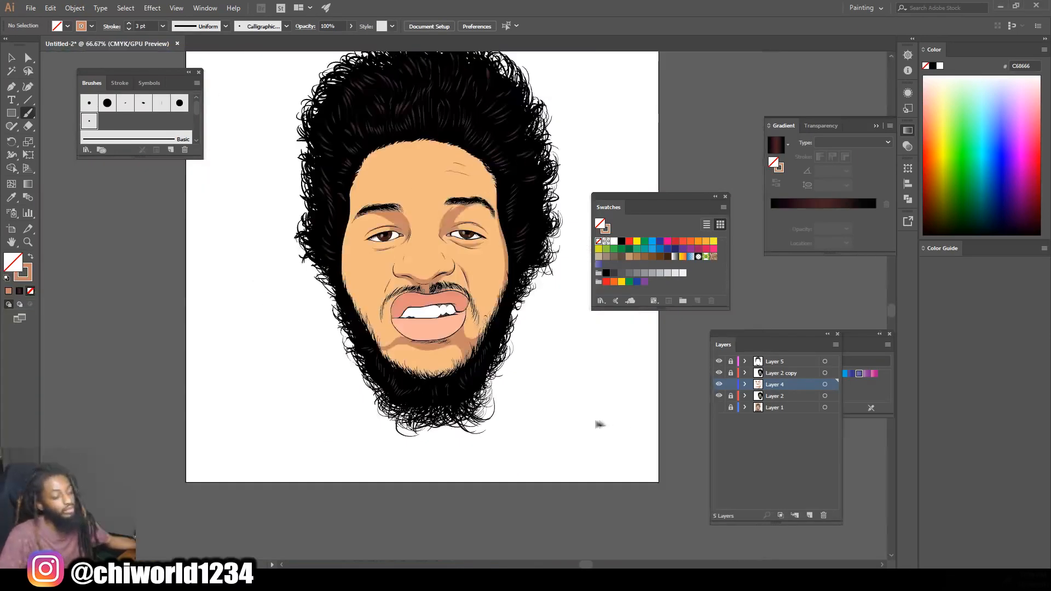
Paint a shadow along the left-hand smile line, from the nostril down to the mustache
{"action": "key", "text": "ctrl+equal"}
{"action": "key", "text": "ctrl+equal"}
{"action": "scroll", "coordinate": [588, 425], "scroll_direction": "up", "scroll_amount": 2}
{"action": "key", "text": "ctrl+equal"}
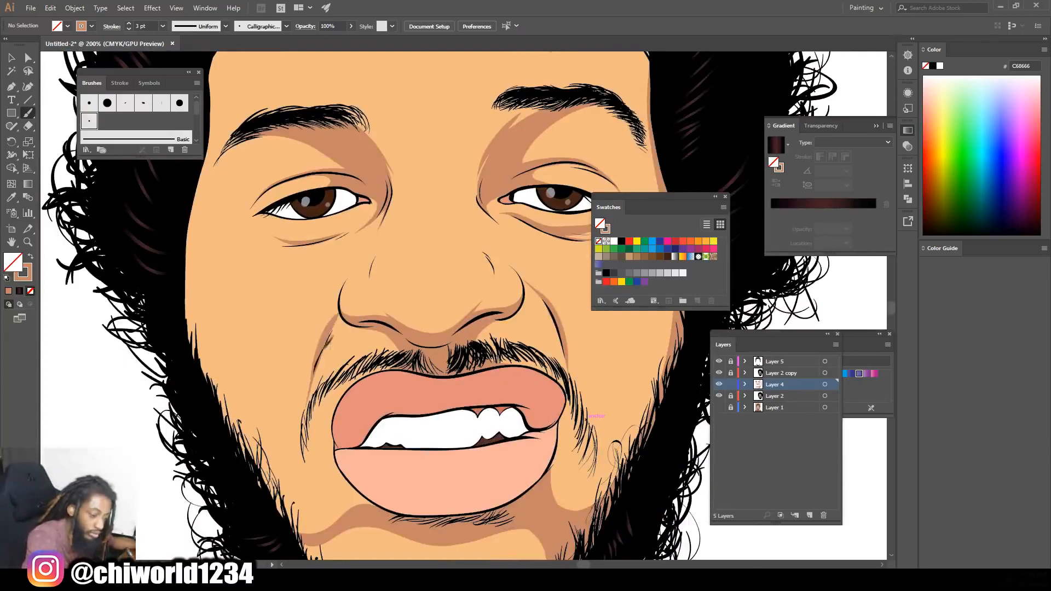
{"action": "mouse_move", "coordinate": [329, 340]}
{"action": "left_mouse_down"}
{"action": "mouse_move", "coordinate": [423, 362]}
{"action": "mouse_move", "coordinate": [384, 335]}
{"action": "left_mouse_up"}
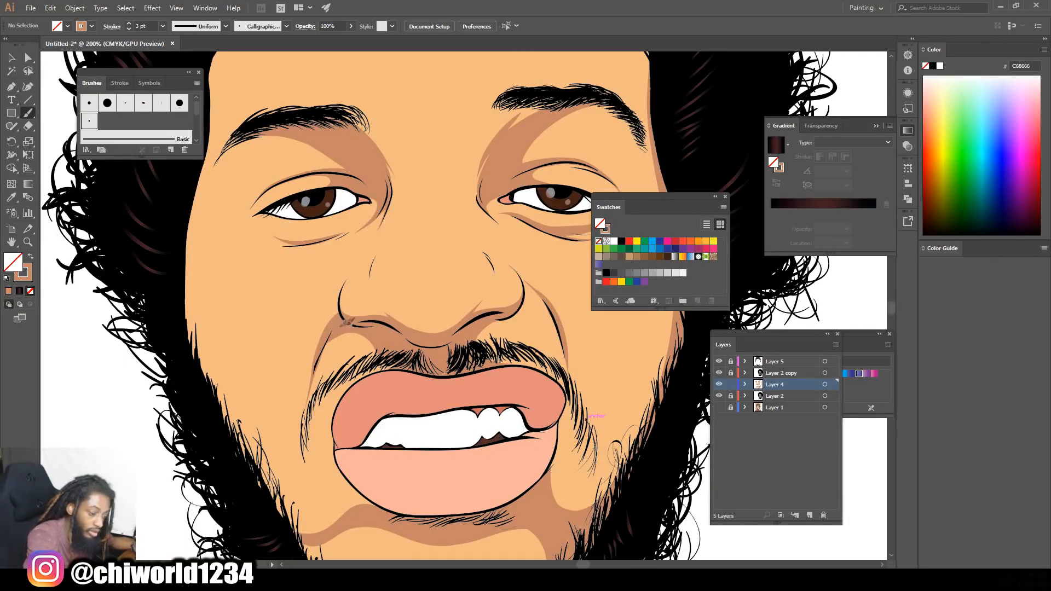
Add a thin shadow stroke along the forehead wrinkle line above the right-hand eyebrow
{"action": "key", "text": "ctrl+minus"}
{"action": "key", "text": "ctrl+minus"}
{"action": "key", "text": "ctrl+equal"}
{"action": "scroll", "coordinate": [449, 438], "scroll_direction": "up", "scroll_amount": 2}
{"action": "key", "text": "ctrl+equal"}
{"action": "scroll", "coordinate": [512, 405], "scroll_direction": "up", "scroll_amount": 4}
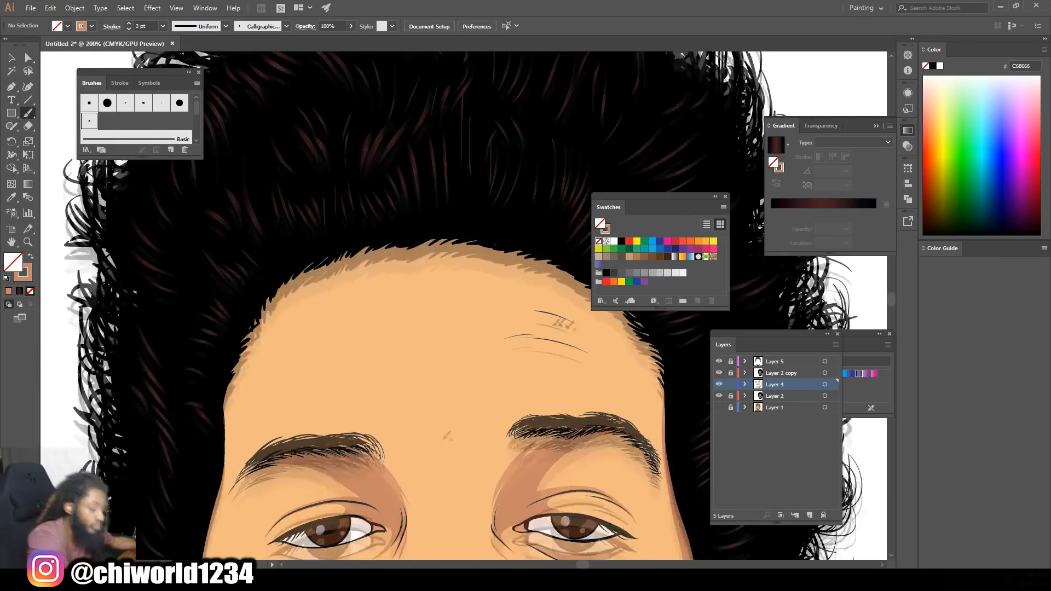
{"action": "key", "text": "ctrl+minus"}
{"action": "key", "text": "ctrl+minus"}
{"action": "key", "text": "ctrl+minus"}
{"action": "key", "text": "ctrl+equal"}
{"action": "key", "text": "ctrl+minus"}
{"action": "key", "text": "ctrl+equal"}
{"action": "scroll", "coordinate": [573, 375], "scroll_direction": "up", "scroll_amount": 1}
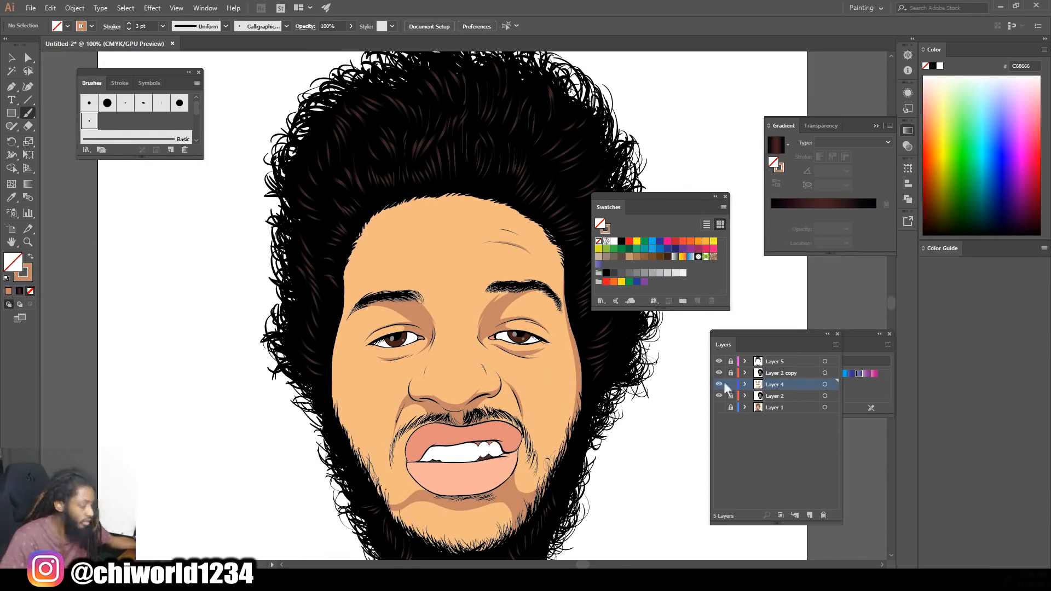
Select all the skin shadow strokes on Layer 4 and expand their appearance
{"action": "left_click", "coordinate": [9, 58]}
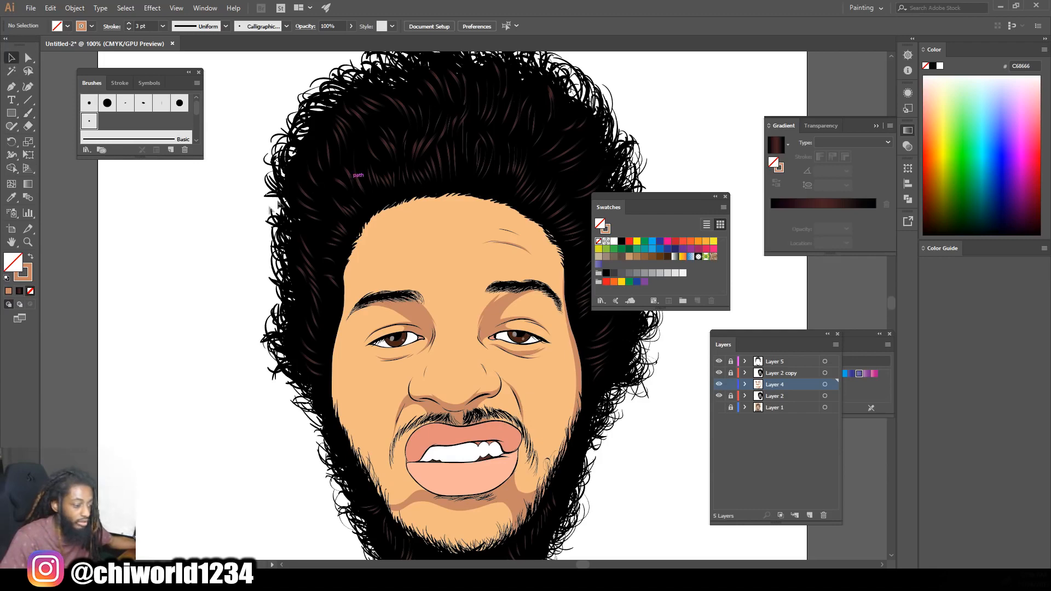
{"action": "left_click_drag", "start_coordinate": [245, 175], "coordinate": [660, 512]}
{"action": "scroll", "coordinate": [638, 523], "scroll_direction": "down", "scroll_amount": 3}
{"action": "left_click", "coordinate": [74, 8]}
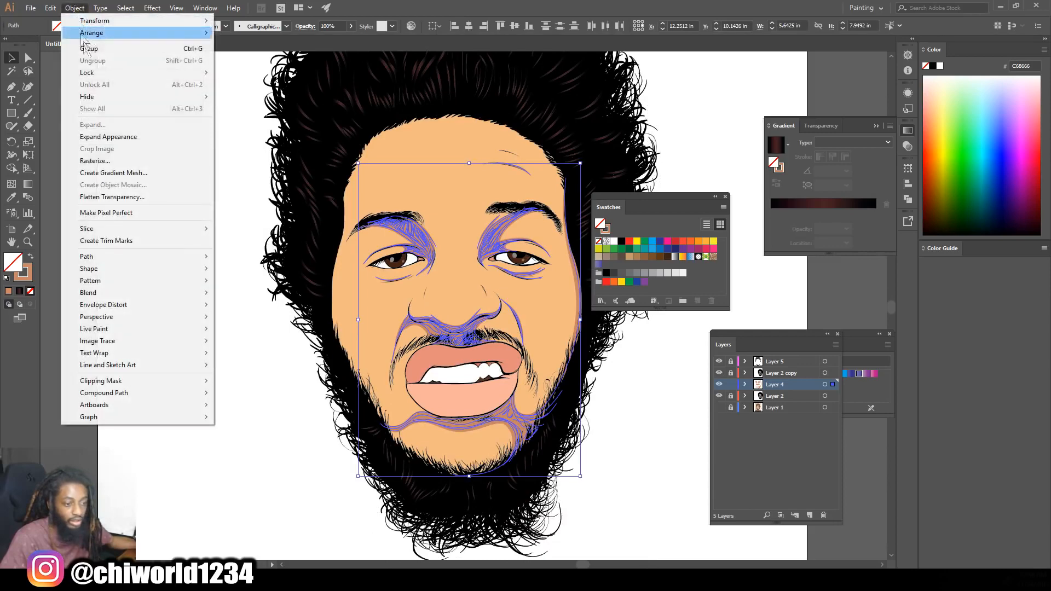
{"action": "left_click", "coordinate": [108, 137]}
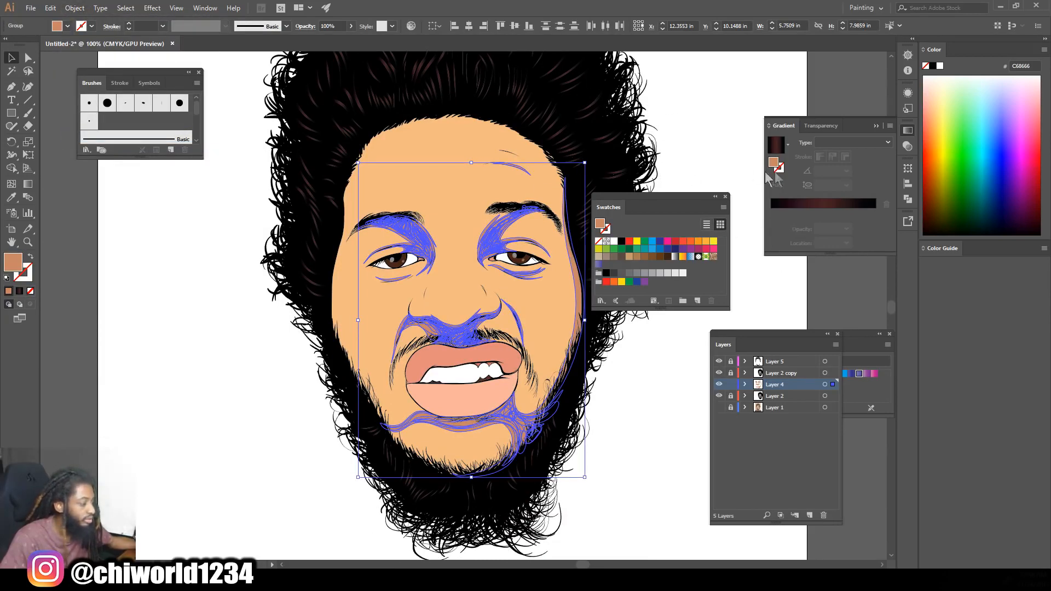
Combine the expanded skin shadow shapes with the Pathfinder Merge operation and deselect them
{"action": "left_click", "coordinate": [206, 8]}
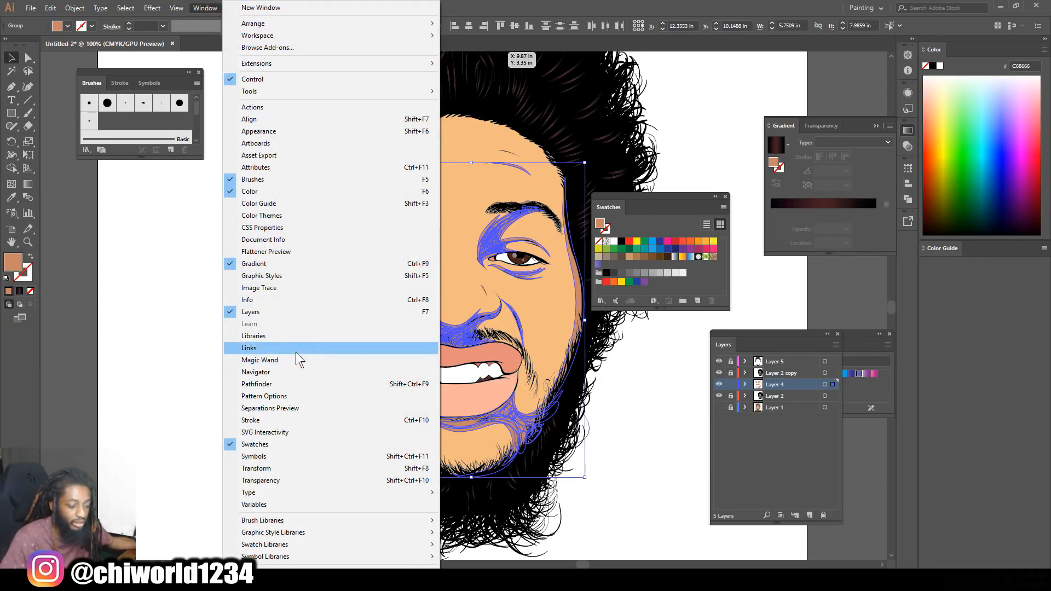
{"action": "left_click", "coordinate": [291, 383]}
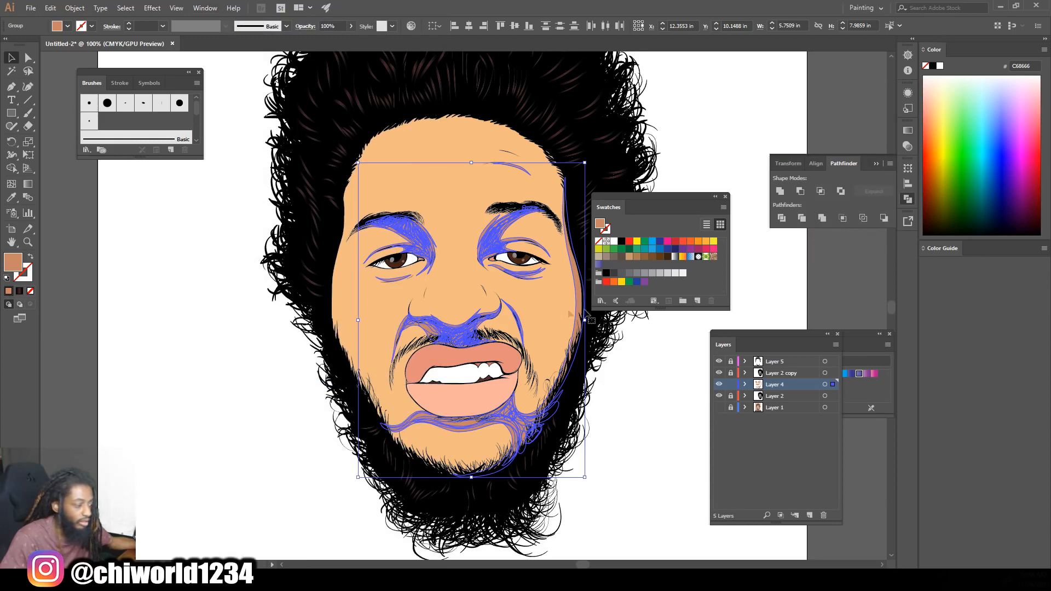
{"action": "left_click", "coordinate": [822, 216]}
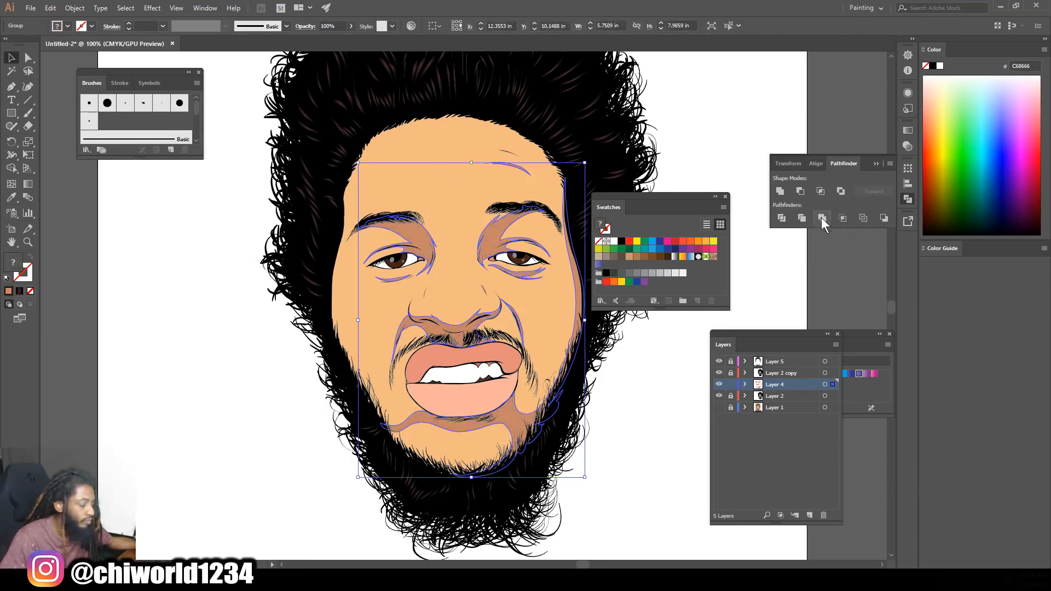
{"action": "left_click", "coordinate": [816, 271]}
{"action": "key", "text": "ctrl+minus"}
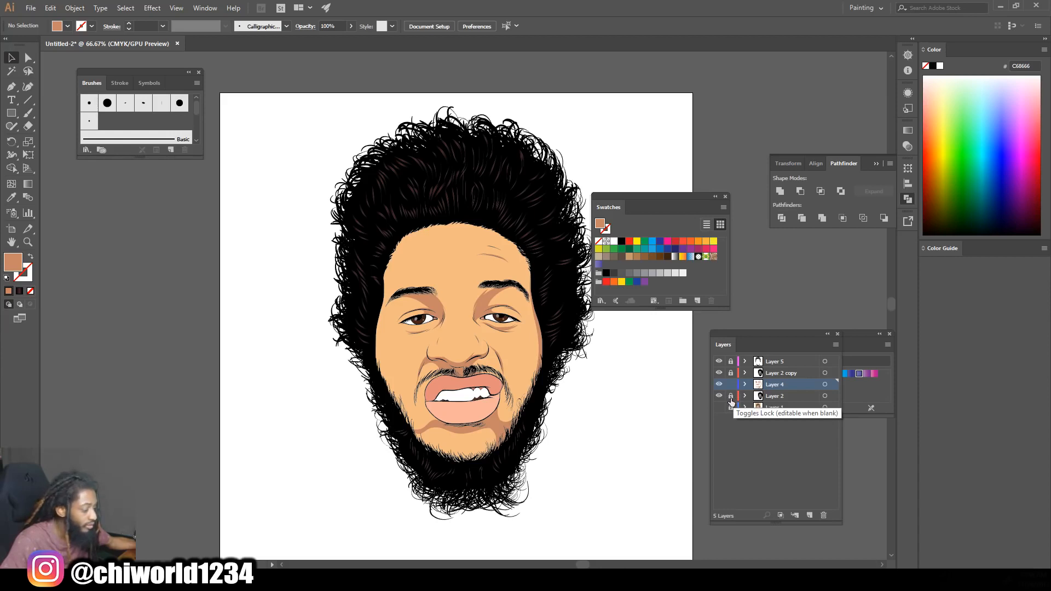
Unlock Layer 2 and select all the face artwork on Layers 2 and 4
{"action": "left_click", "coordinate": [730, 398]}
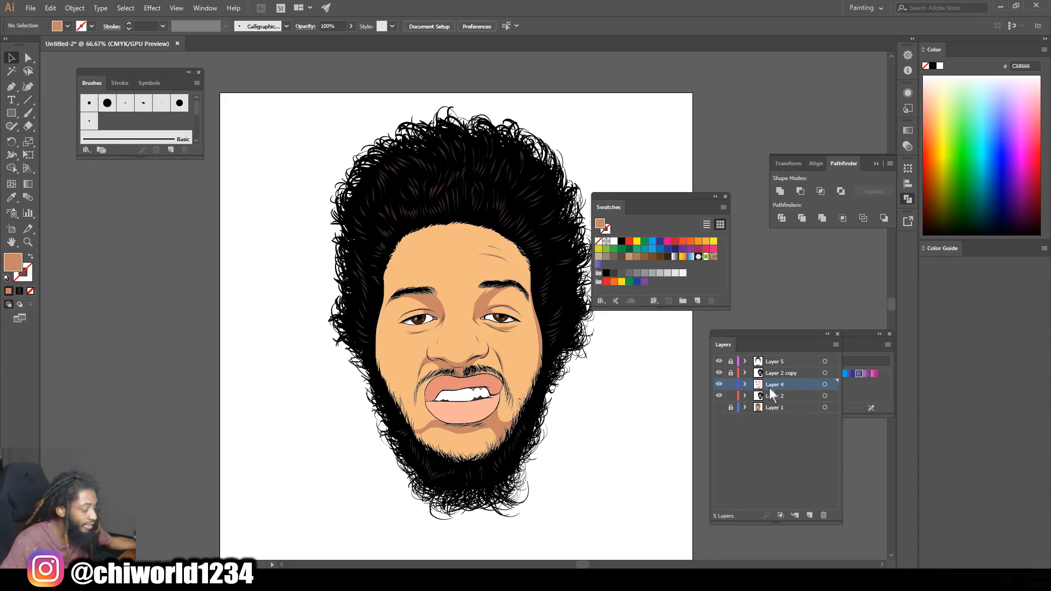
{"action": "left_click_drag", "start_coordinate": [339, 503], "coordinate": [689, 177]}
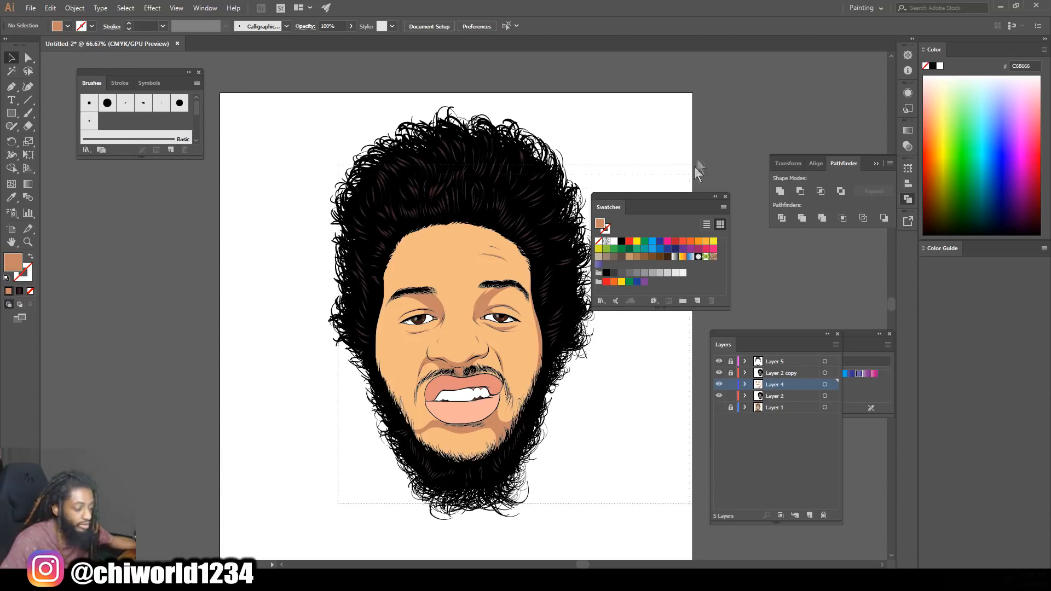
{"action": "left_click_drag", "start_coordinate": [689, 127], "coordinate": [645, 140]}
{"action": "key", "text": "ctrl+plus"}
{"action": "key", "text": "ctrl+plus"}
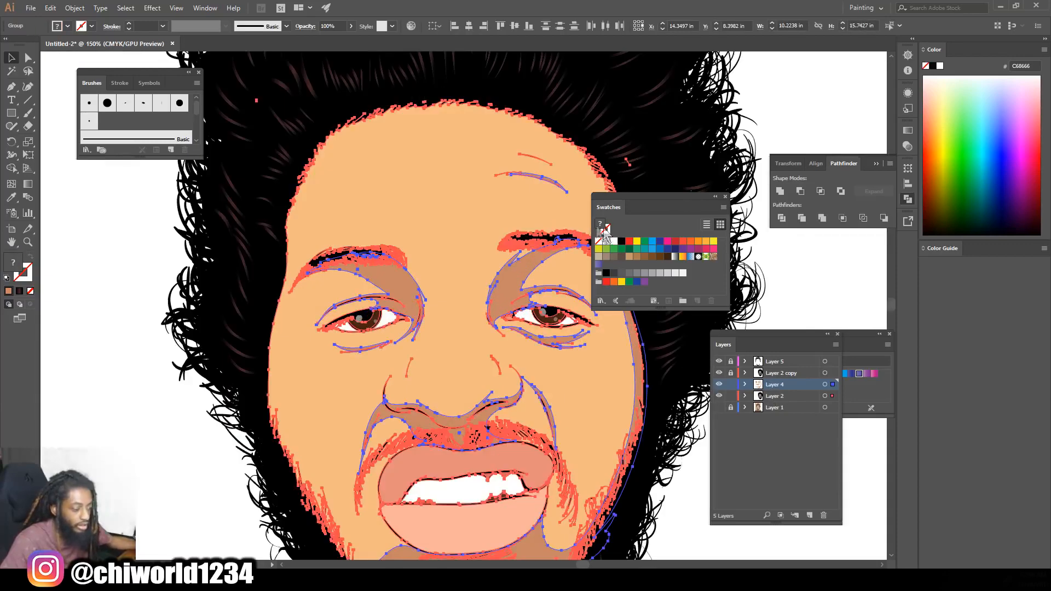
Open Recolor Artwork for the selection with the Color Harmony preset and set the number of colors to All
{"action": "left_click", "coordinate": [74, 7]}
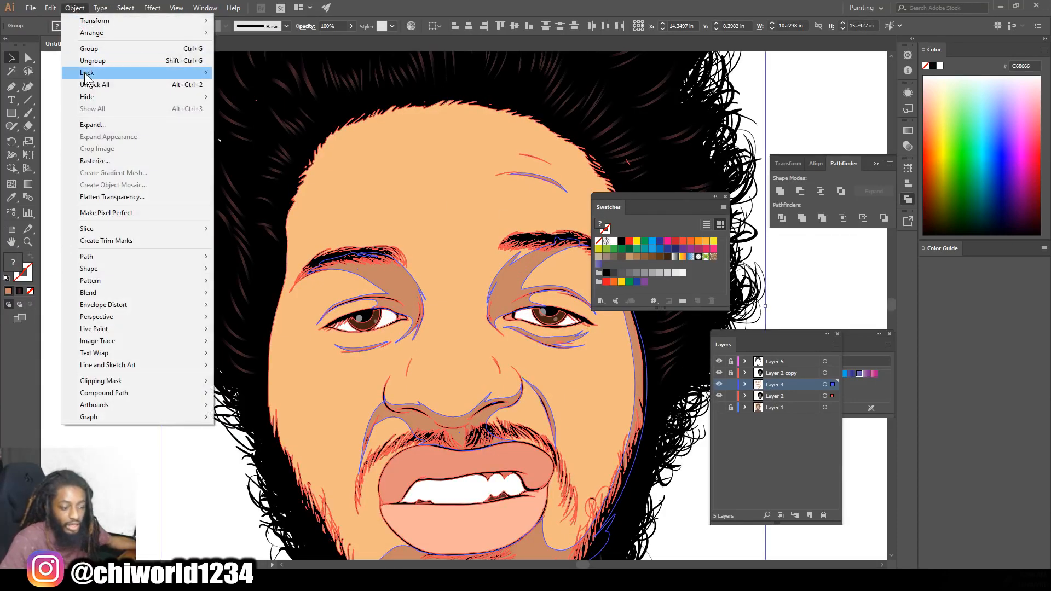
{"action": "mouse_move", "coordinate": [50, 8]}
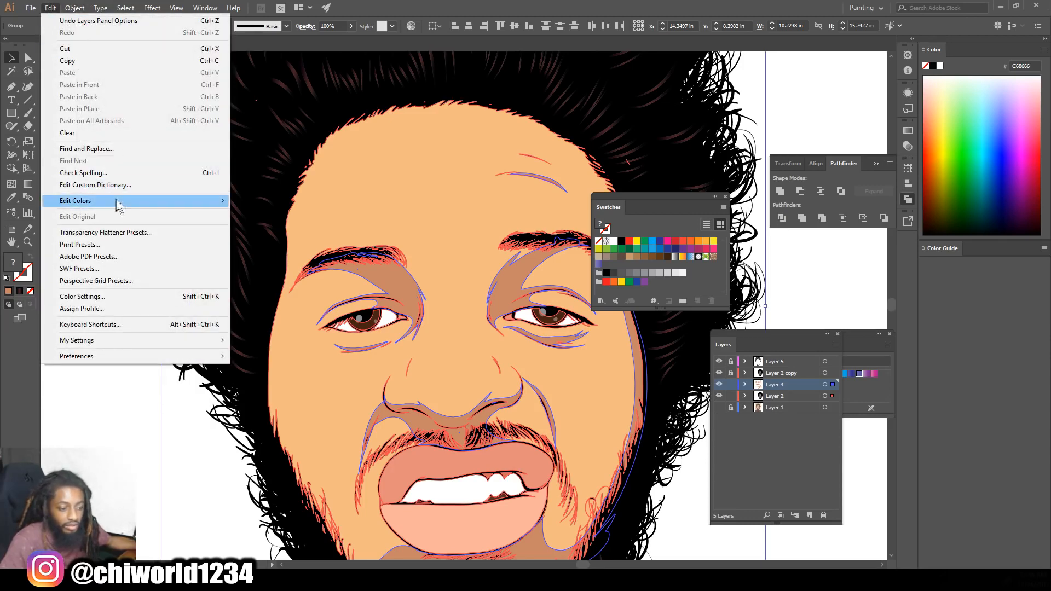
{"action": "mouse_move", "coordinate": [121, 200]}
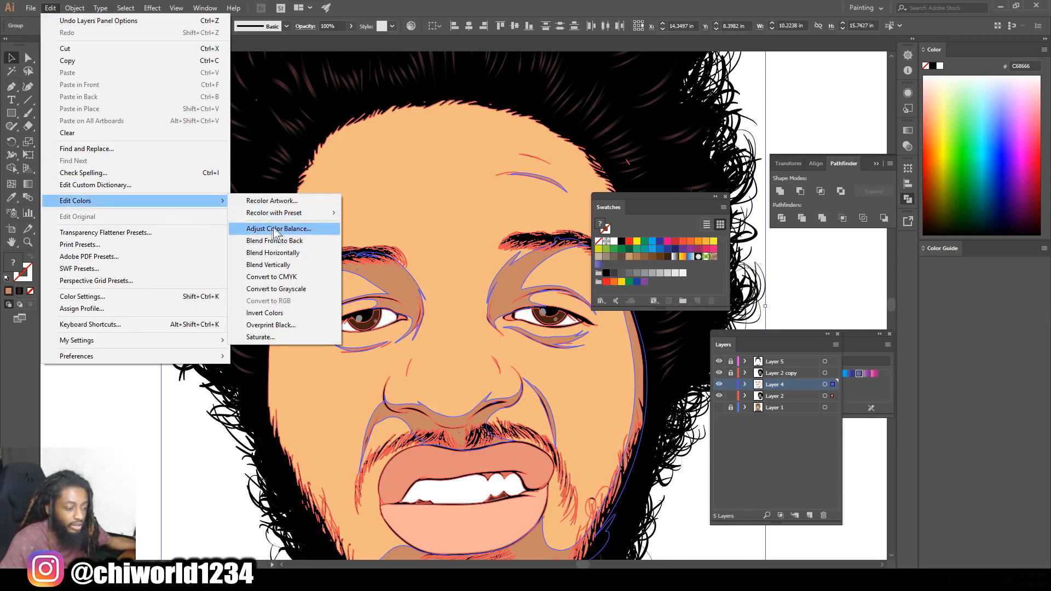
{"action": "mouse_move", "coordinate": [286, 218]}
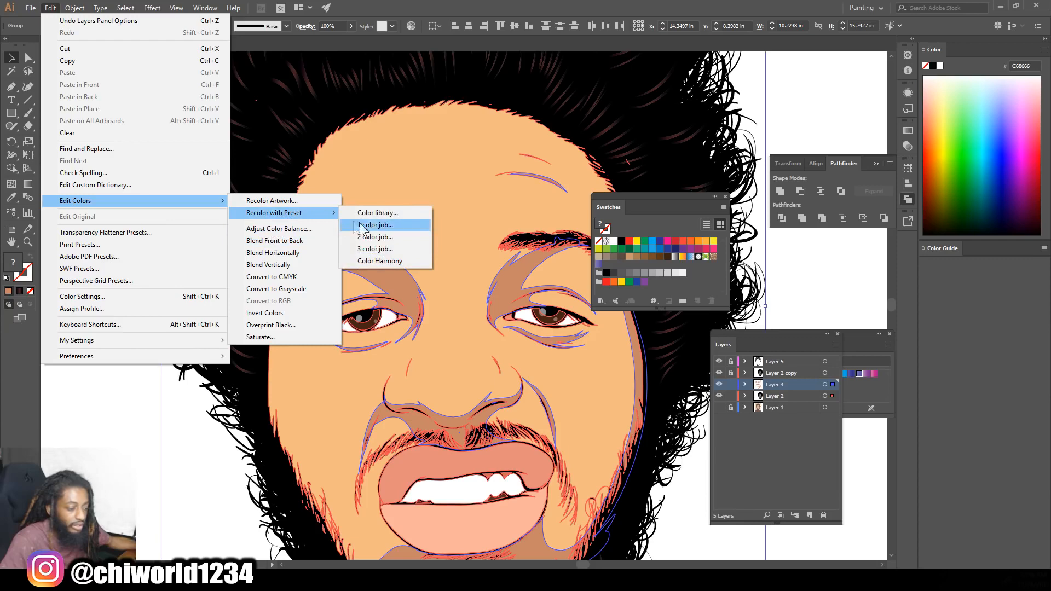
{"action": "left_click", "coordinate": [382, 261]}
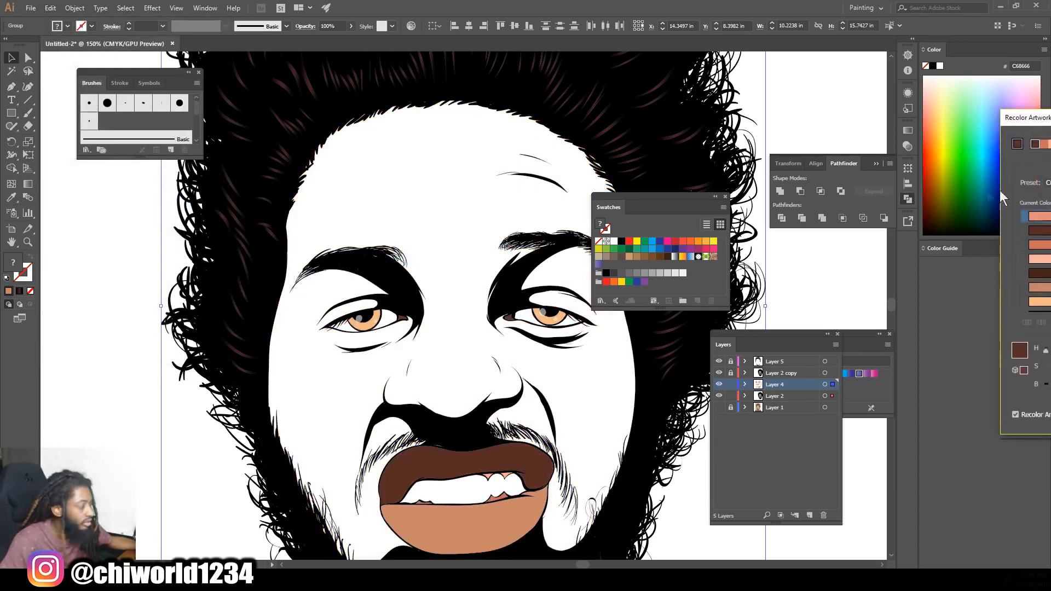
{"action": "left_click_drag", "start_coordinate": [1042, 121], "coordinate": [554, 120]}
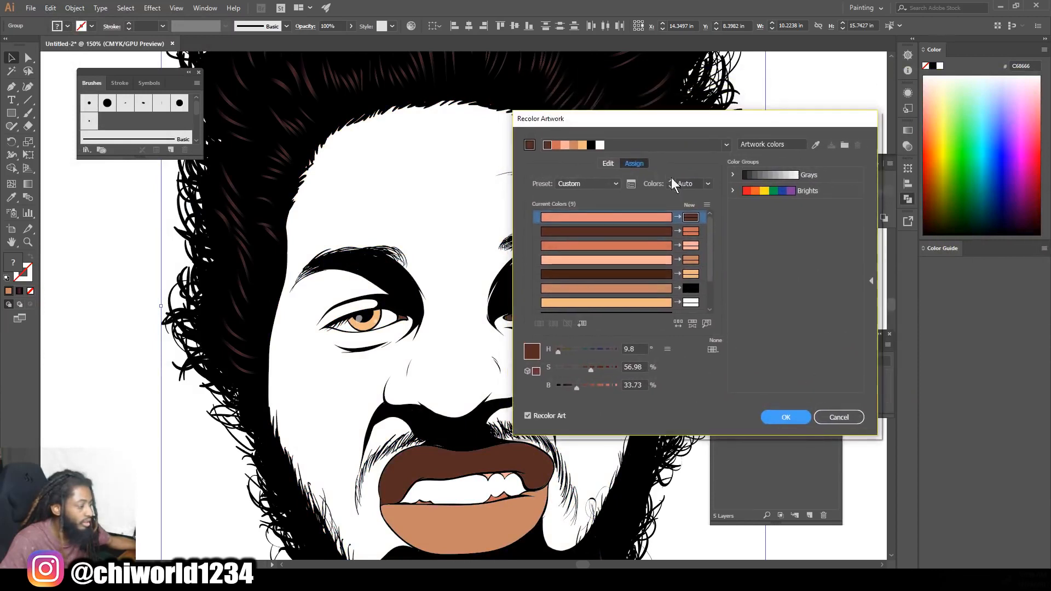
{"action": "left_click", "coordinate": [708, 184]}
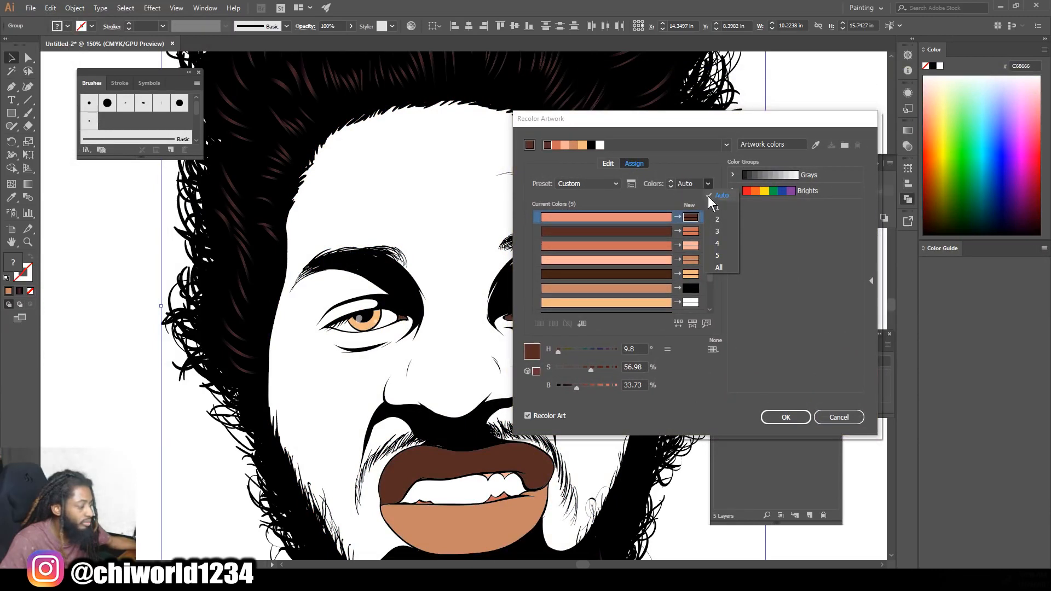
{"action": "left_click", "coordinate": [717, 265]}
Try a saturation of 42% for the light orange base skin color
{"action": "scroll", "coordinate": [641, 275], "scroll_direction": "down", "scroll_amount": 3}
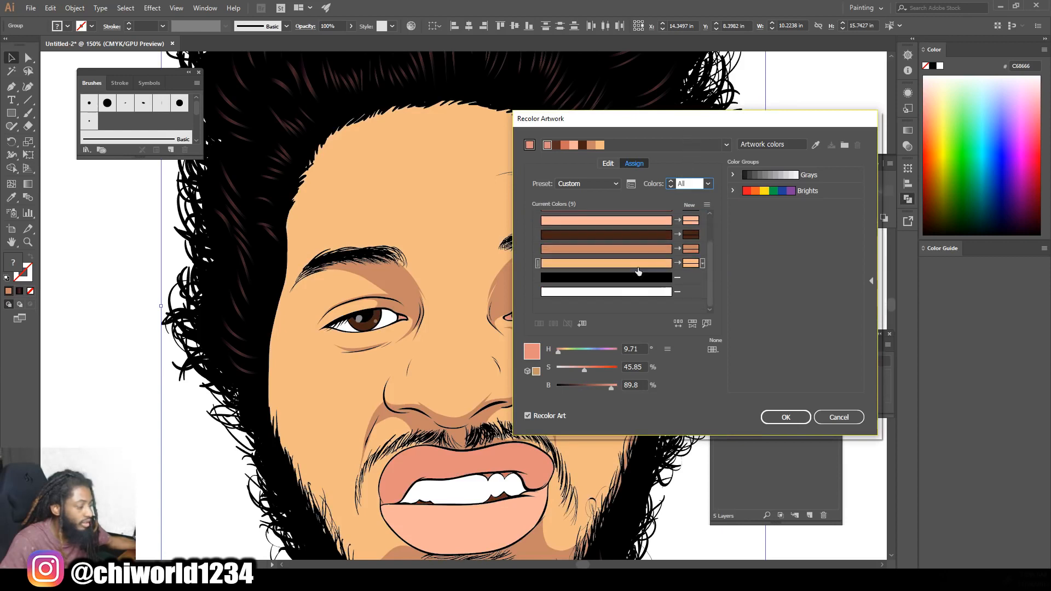
{"action": "left_click", "coordinate": [621, 264]}
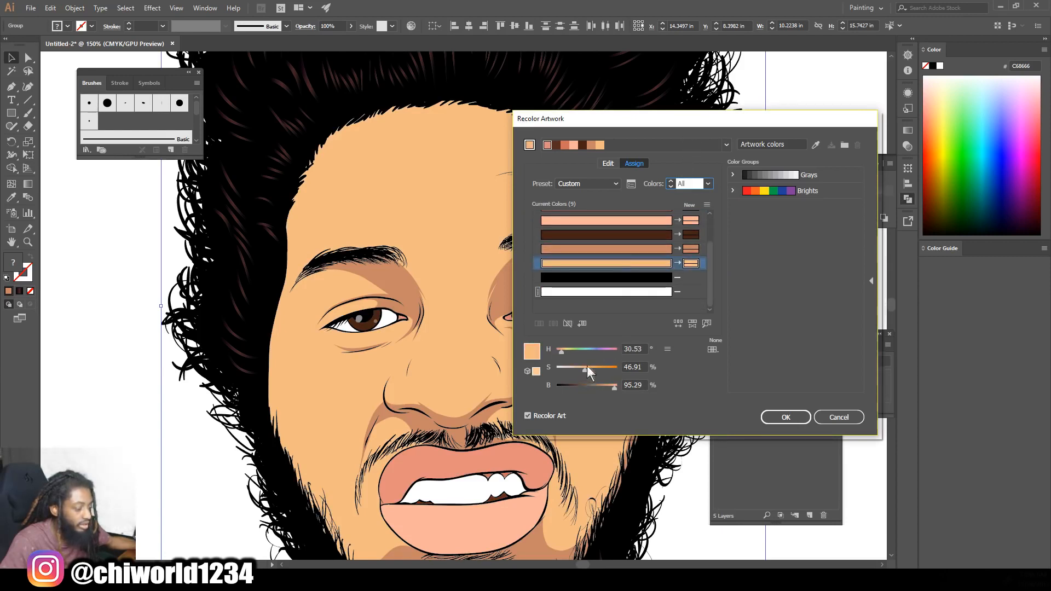
{"action": "left_click_drag", "start_coordinate": [586, 367], "coordinate": [576, 369]}
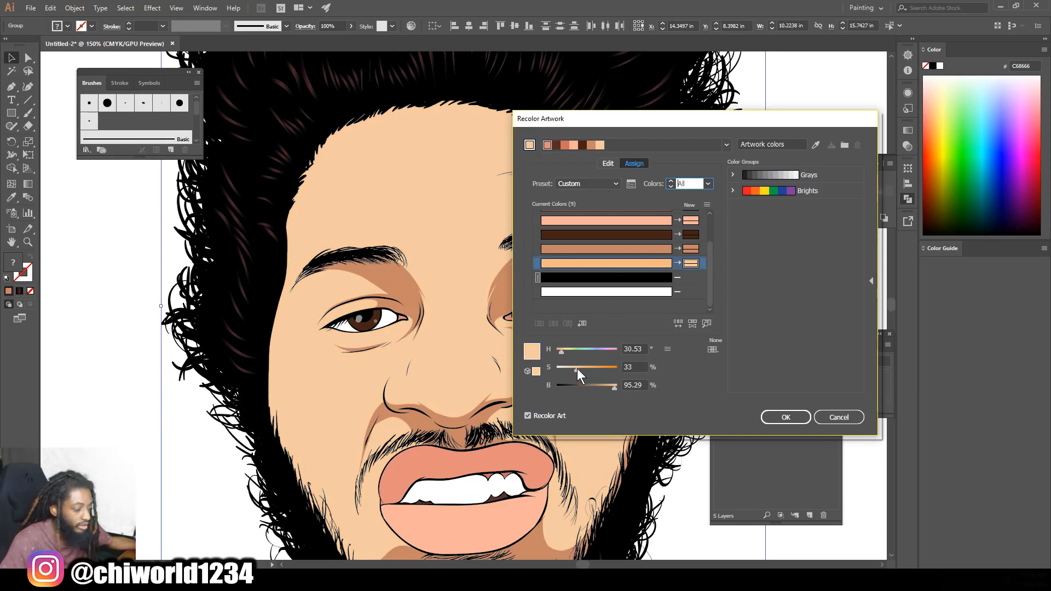
{"action": "left_click_drag", "start_coordinate": [579, 369], "coordinate": [582, 369]}
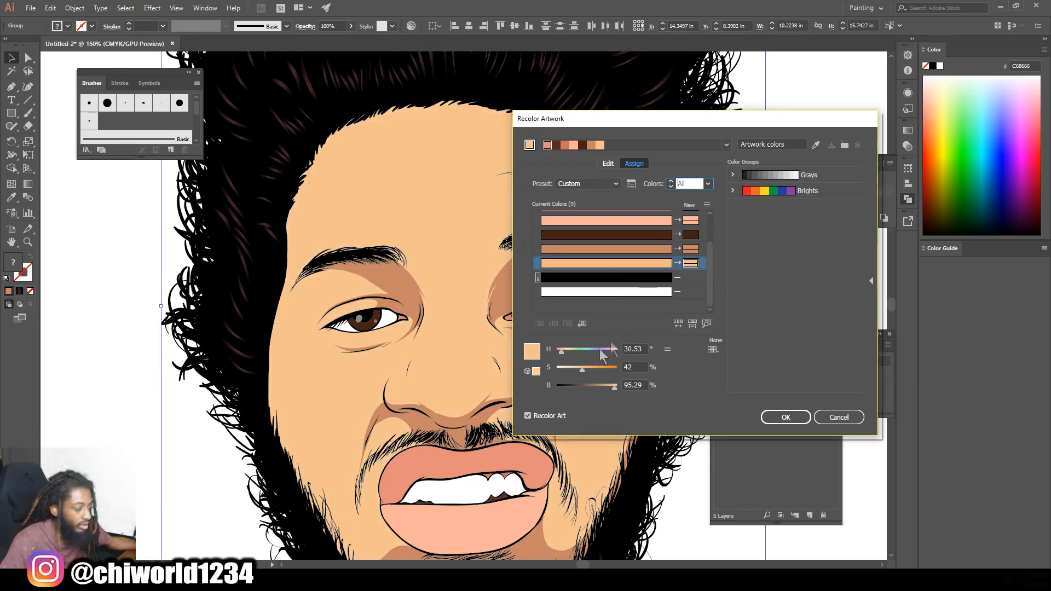
Set the brown skin shadow color's saturation to 40% and brightness to 65%
{"action": "scroll", "coordinate": [663, 257], "scroll_direction": "up", "scroll_amount": 2}
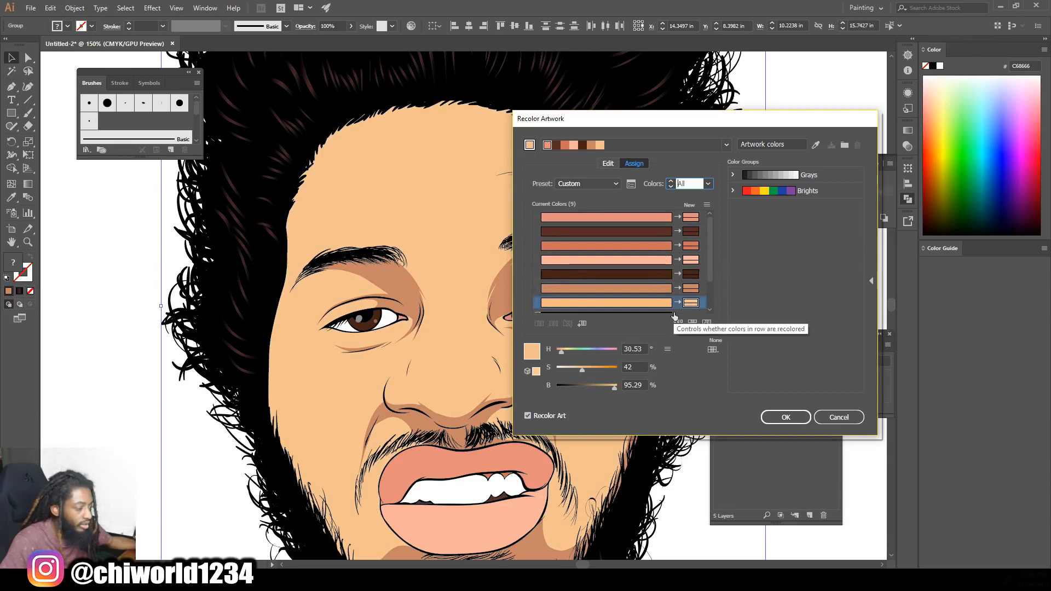
{"action": "scroll", "coordinate": [680, 287], "scroll_direction": "down", "scroll_amount": 2}
{"action": "left_click", "coordinate": [654, 252]}
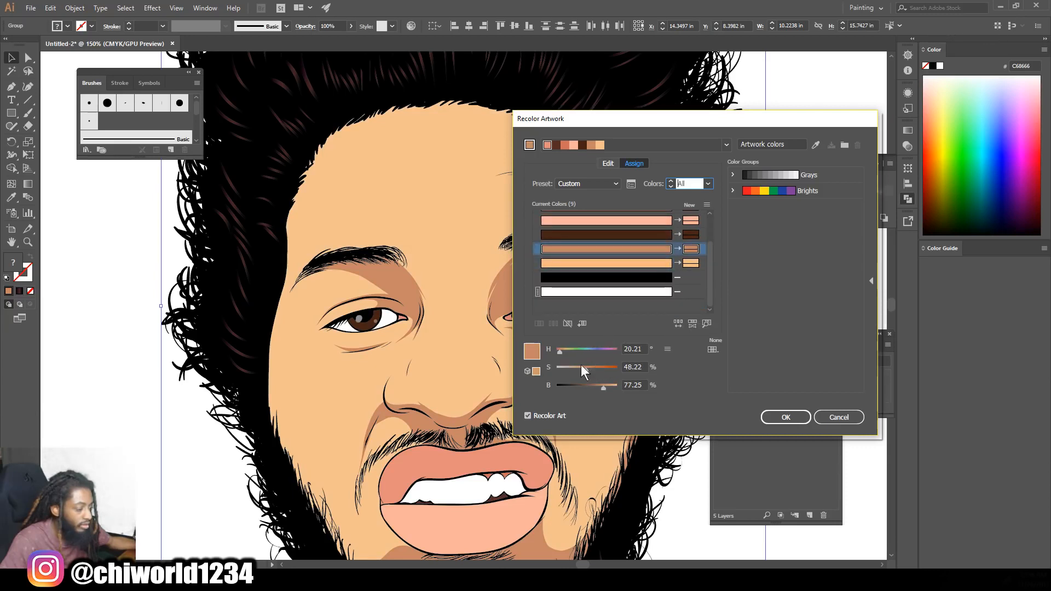
{"action": "left_click_drag", "start_coordinate": [586, 367], "coordinate": [579, 367]}
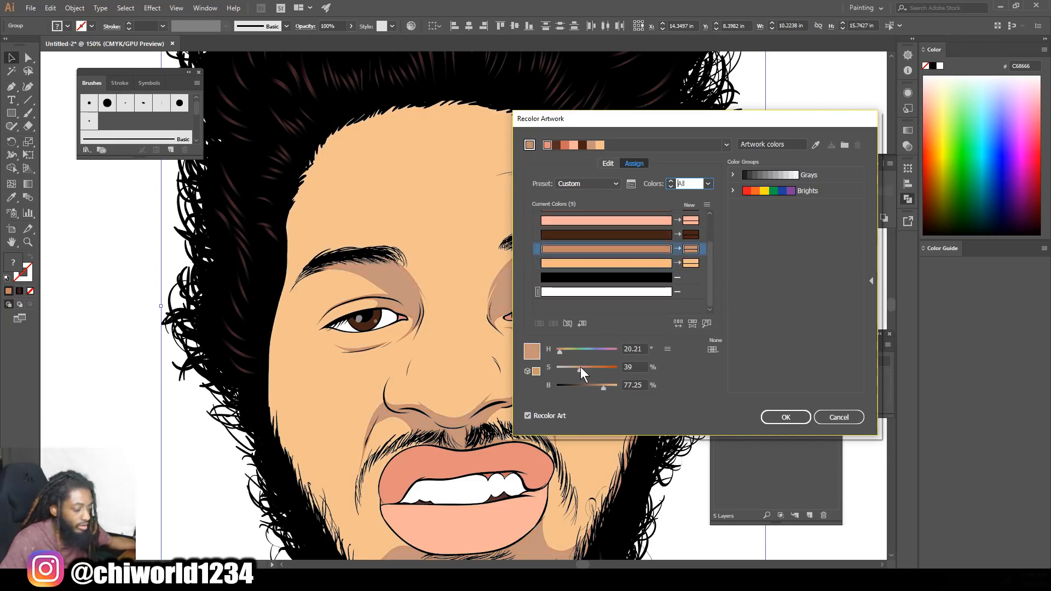
{"action": "left_click_drag", "start_coordinate": [601, 382], "coordinate": [595, 385]}
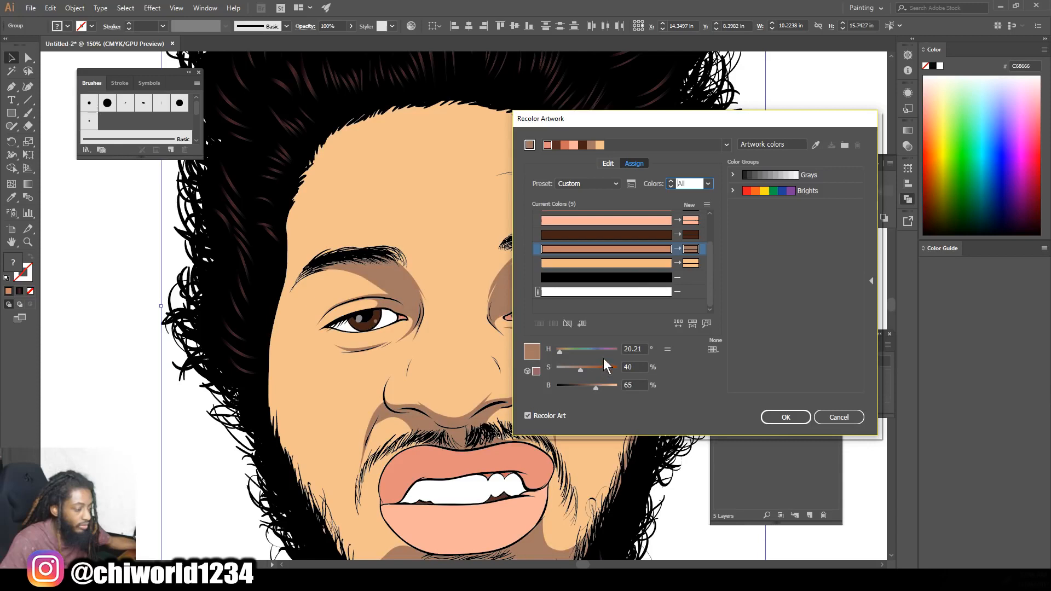
Set the base skin color to hue 21° and saturation 47%, and the shadow color's saturation to 50%
{"action": "left_click_drag", "start_coordinate": [718, 126], "coordinate": [850, 86]}
{"action": "left_click", "coordinate": [784, 225]}
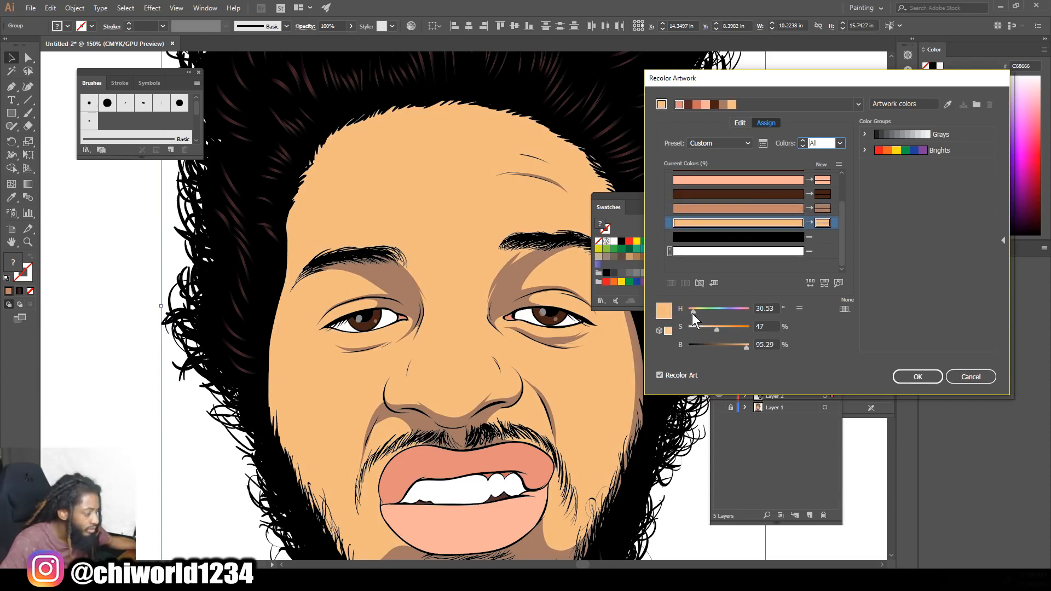
{"action": "left_click_drag", "start_coordinate": [693, 311], "coordinate": [692, 311]}
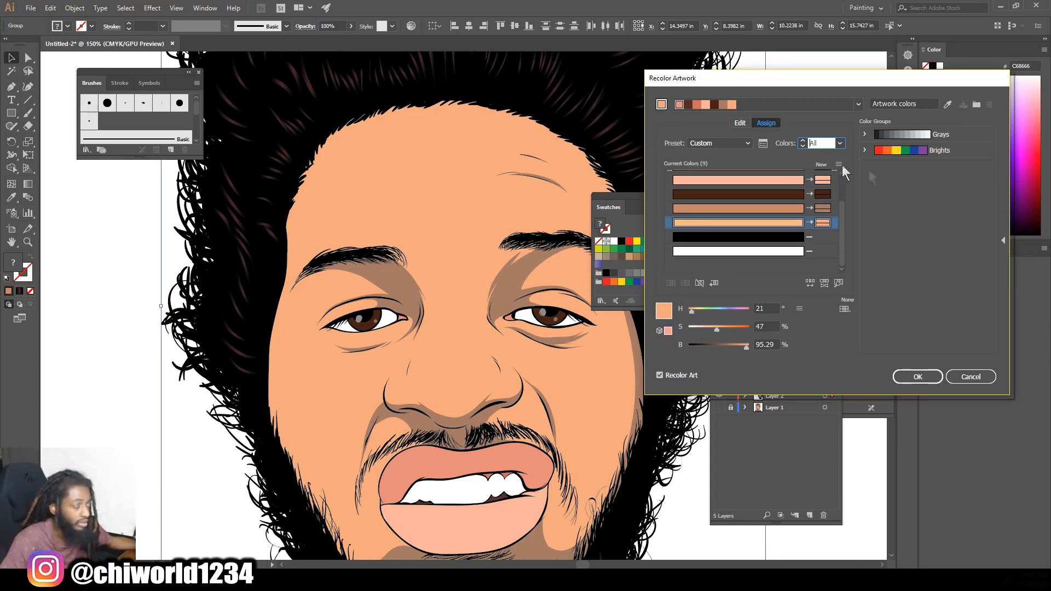
{"action": "left_click", "coordinate": [788, 208]}
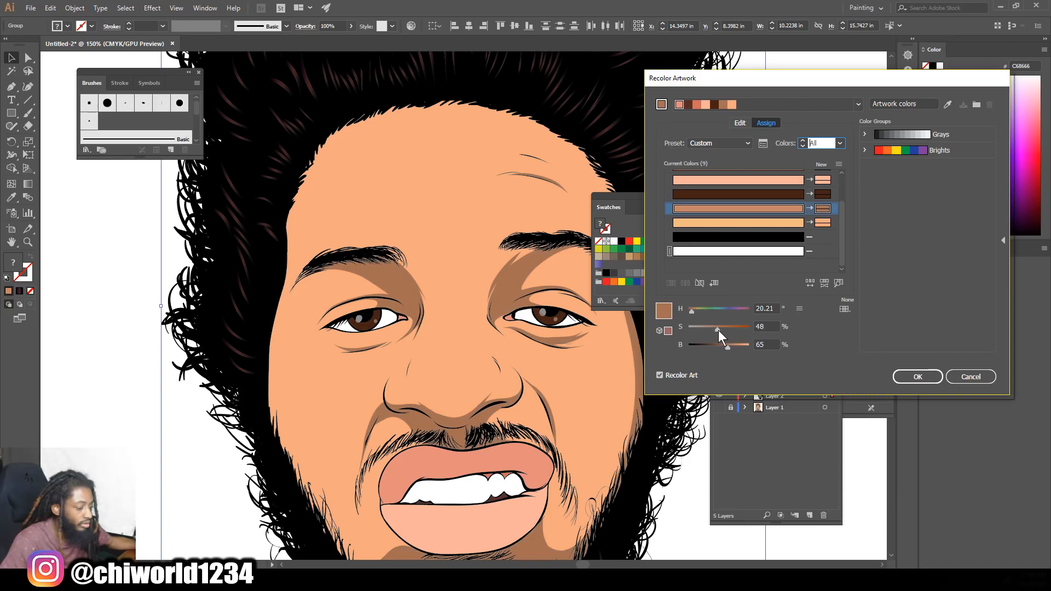
{"action": "left_click_drag", "start_coordinate": [718, 330], "coordinate": [719, 330]}
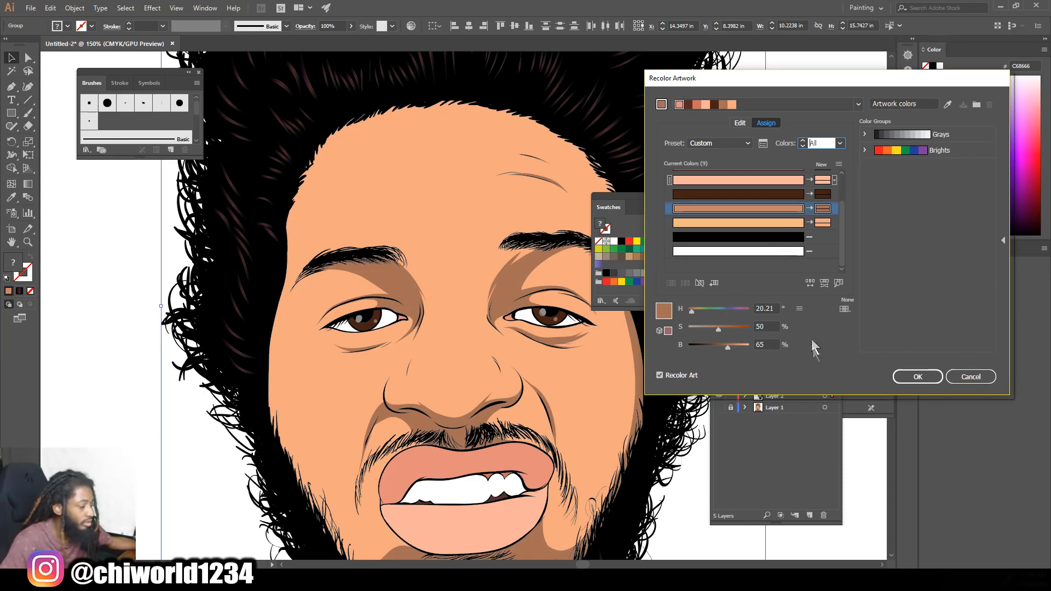
Lower the base skin color's saturation slightly, apply the recoloring and deselect the artwork
{"action": "left_click", "coordinate": [779, 224]}
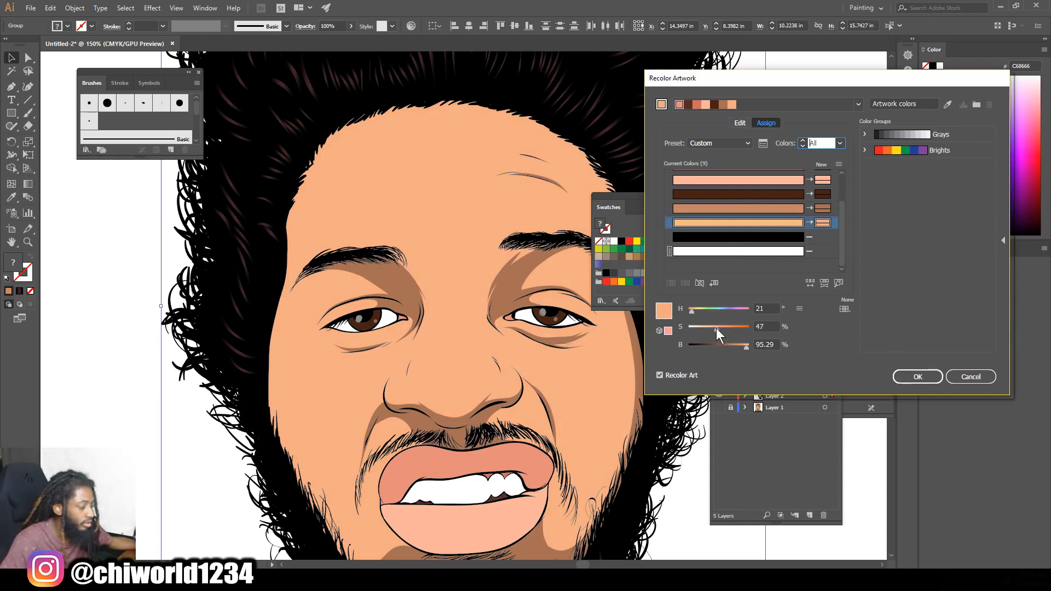
{"action": "left_click_drag", "start_coordinate": [717, 327], "coordinate": [715, 327]}
{"action": "left_click", "coordinate": [901, 376]}
{"action": "key", "text": "ctrl+minus"}
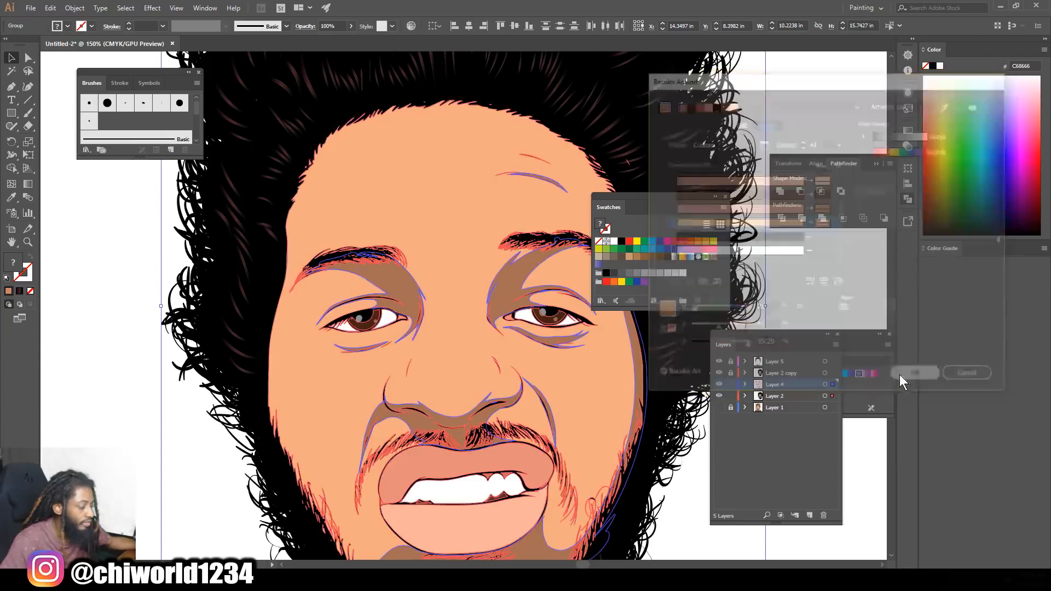
{"action": "left_click", "coordinate": [773, 292]}
{"action": "key", "text": "ctrl+minus"}
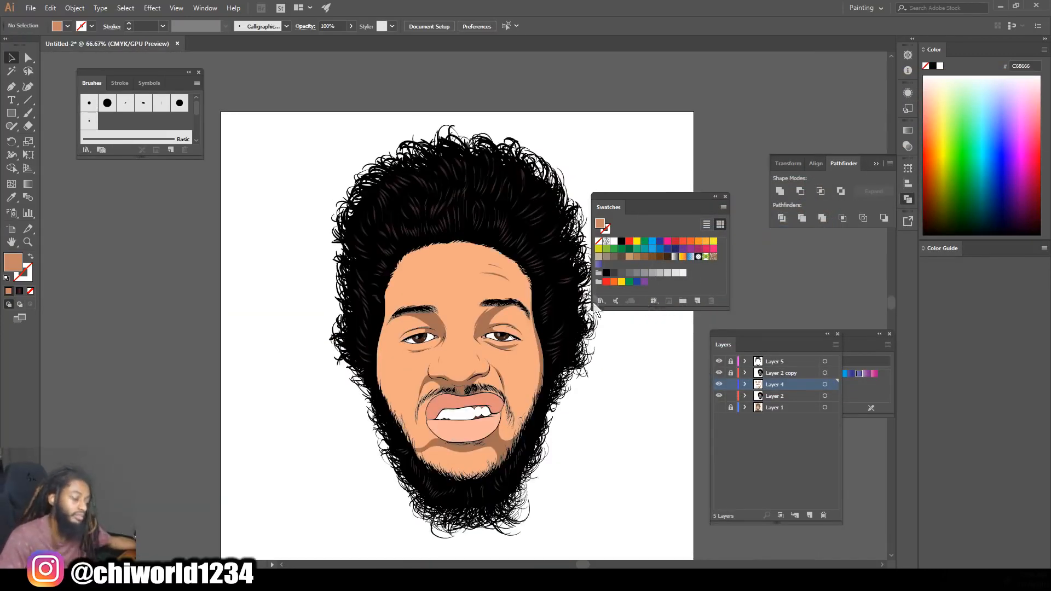
{"action": "key", "text": "ctrl+plus"}
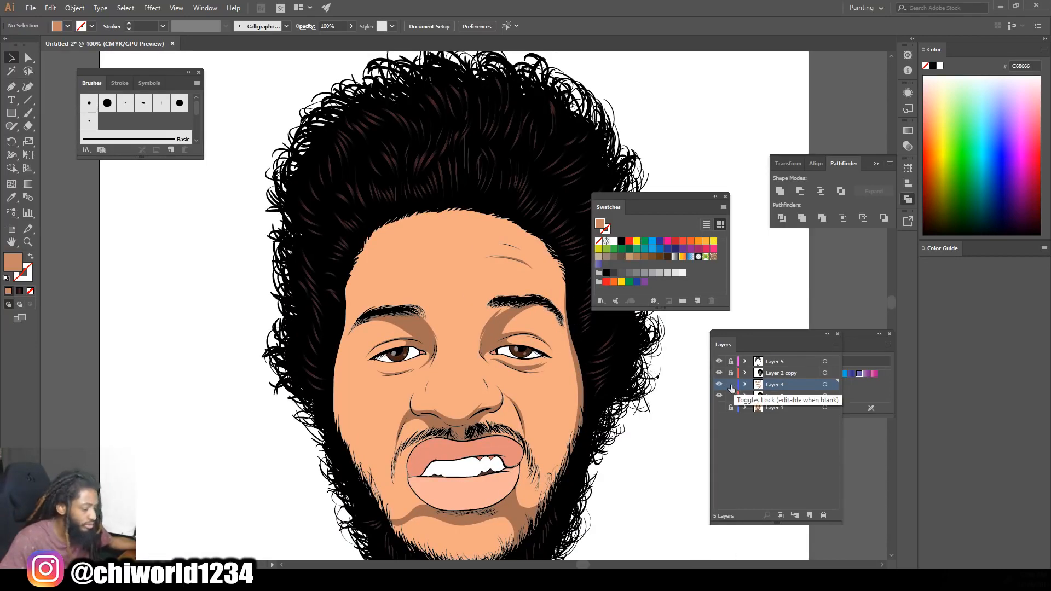
Lock Layers 4 and 2 and add a new layer between them
{"action": "left_click", "coordinate": [731, 386]}
{"action": "left_click", "coordinate": [731, 397]}
{"action": "left_click", "coordinate": [809, 515]}
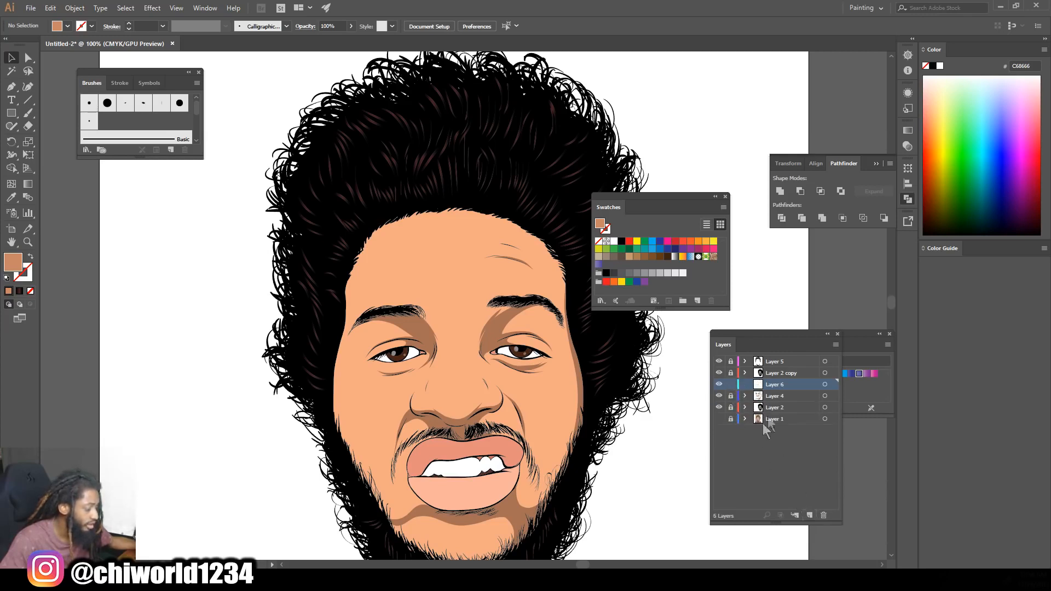
{"action": "left_click_drag", "start_coordinate": [787, 390], "coordinate": [782, 408]}
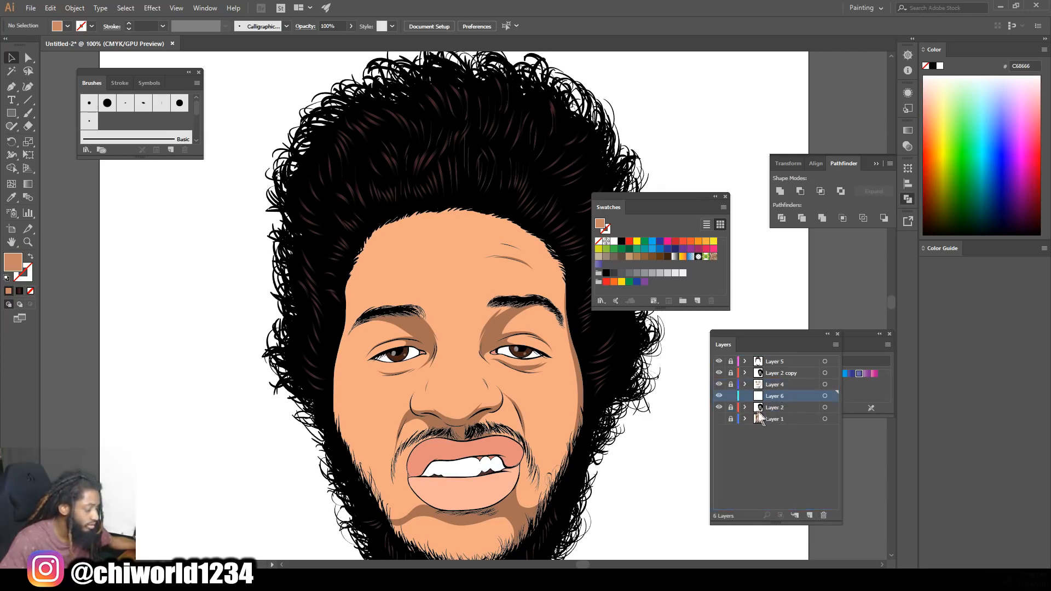
Sample the base skin color between the eyes as the fill color with the Eyedropper
{"action": "key", "text": "ctrl+plus"}
{"action": "key", "text": "ctrl+plus"}
{"action": "key", "text": "ctrl+plus"}
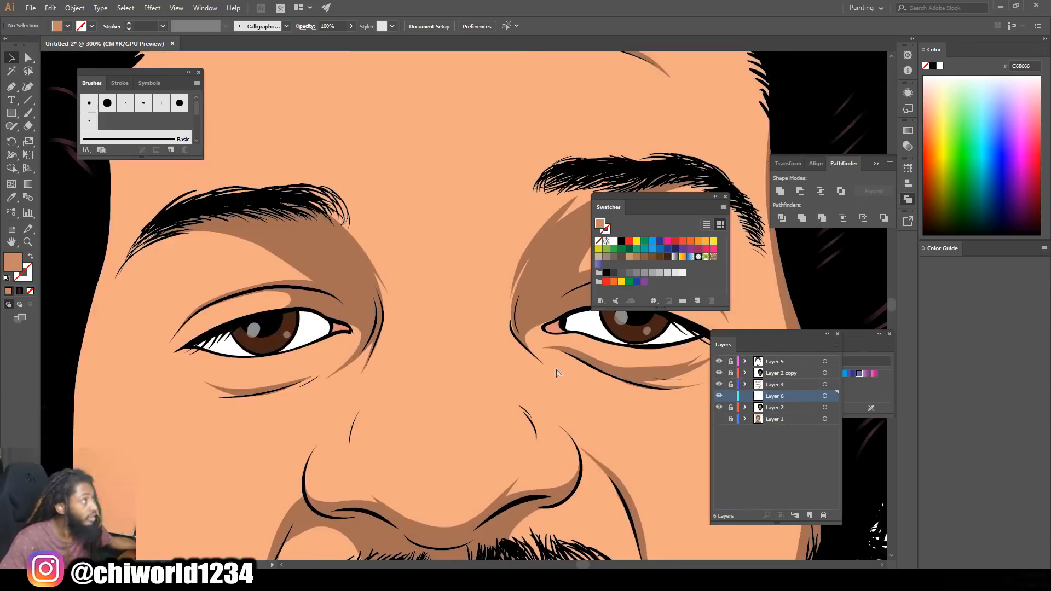
{"action": "scroll", "coordinate": [562, 366], "scroll_direction": "up", "scroll_amount": 3}
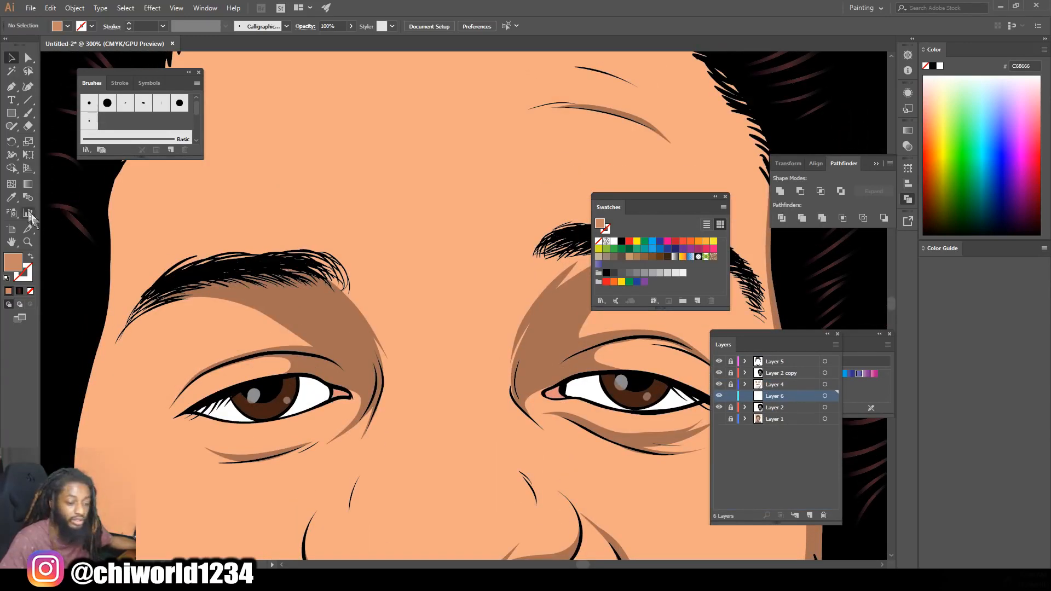
{"action": "left_click", "coordinate": [11, 197]}
{"action": "left_click", "coordinate": [423, 360]}
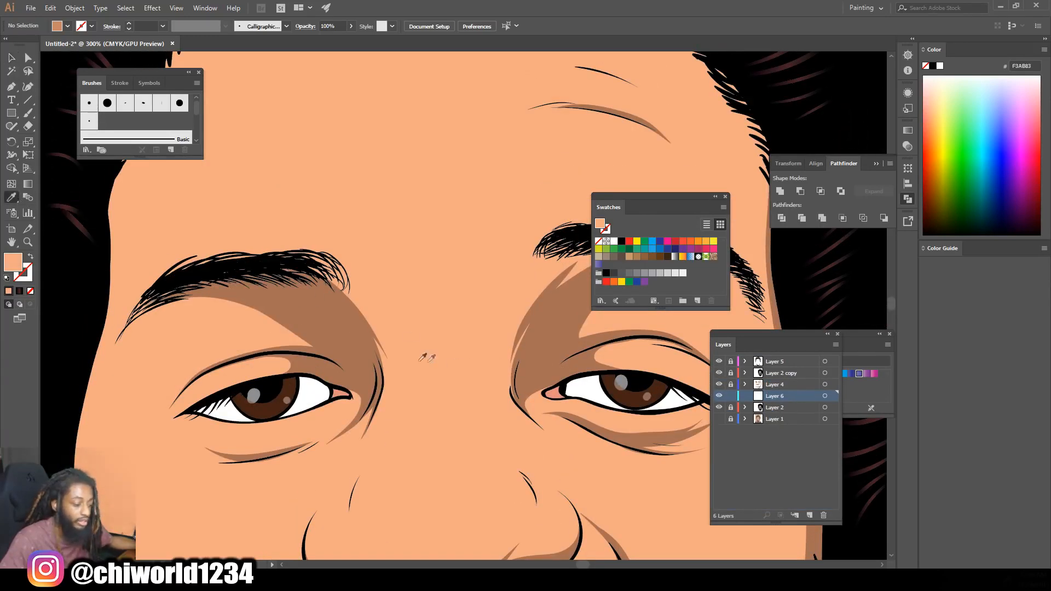
Darken the fill color to hue 21°, saturation 45% and brightness 83% and get the Paintbrush ready for shading
{"action": "double_click", "coordinate": [15, 267]}
{"action": "left_click_drag", "start_coordinate": [644, 316], "coordinate": [641, 338]}
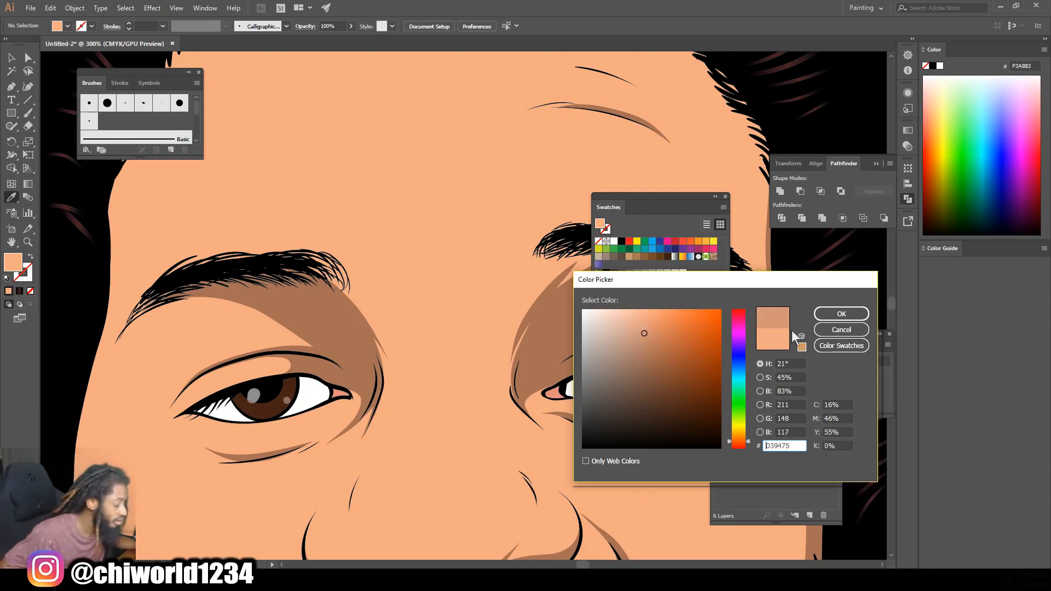
{"action": "left_click", "coordinate": [841, 313]}
{"action": "scroll", "coordinate": [59, 144], "scroll_direction": "up", "scroll_amount": 1}
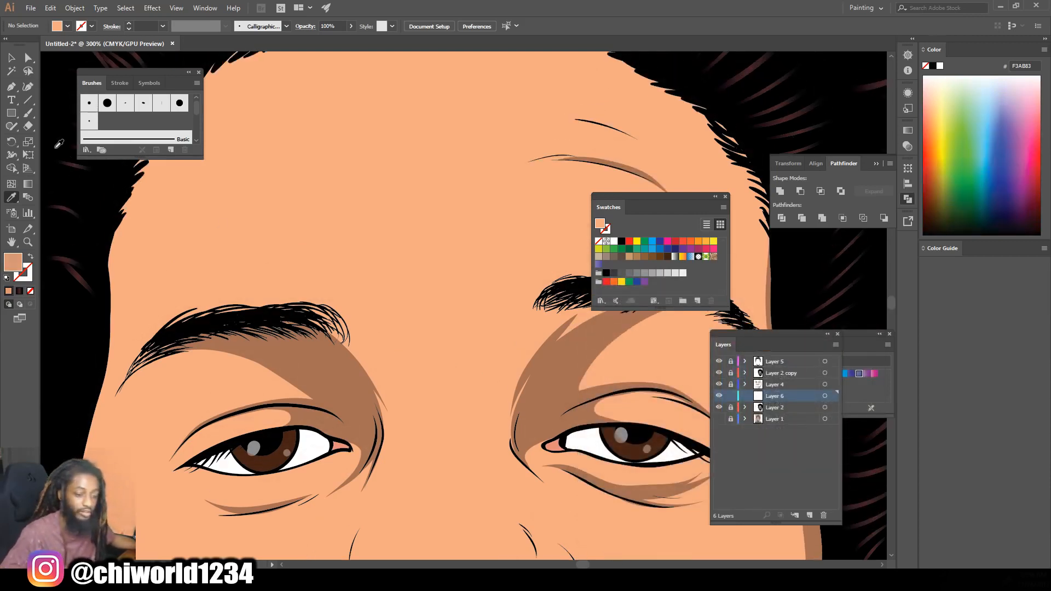
{"action": "left_click", "coordinate": [28, 113]}
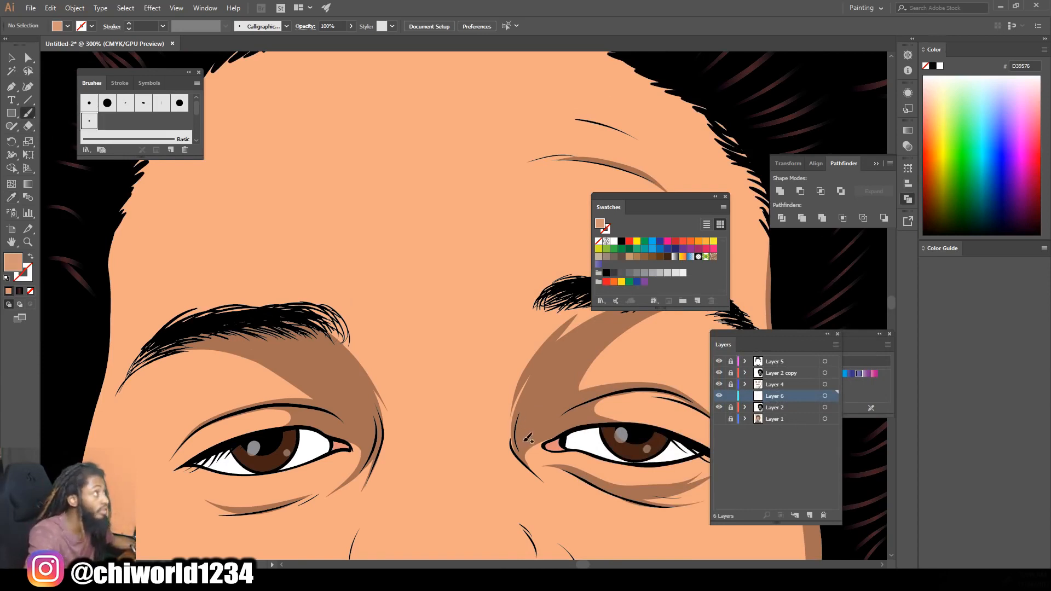
Paint the mid-tone skin shadow across the nose bridge between the inner eye corners and the eyebrows
{"action": "mouse_move", "coordinate": [509, 414]}
{"action": "left_mouse_down"}
{"action": "mouse_move", "coordinate": [478, 369]}
{"action": "mouse_move", "coordinate": [383, 402]}
{"action": "left_mouse_up"}
{"action": "scroll", "coordinate": [397, 387], "scroll_direction": "up", "scroll_amount": 2}
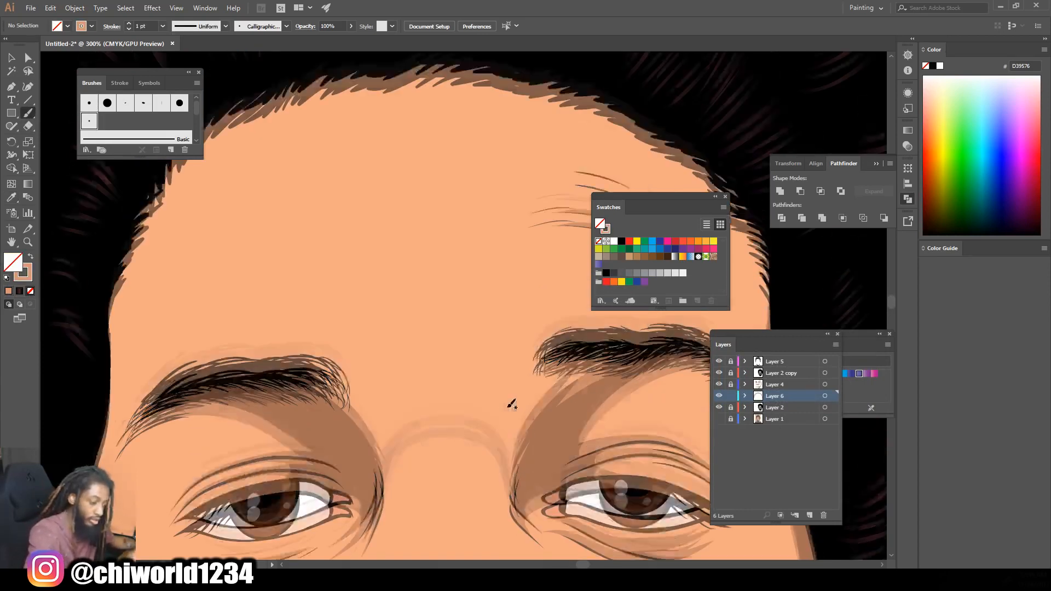
{"action": "left_click_drag", "start_coordinate": [570, 374], "coordinate": [346, 388]}
{"action": "mouse_move", "coordinate": [502, 453]}
{"action": "left_mouse_down"}
{"action": "mouse_move", "coordinate": [597, 368]}
{"action": "mouse_move", "coordinate": [558, 392]}
{"action": "mouse_move", "coordinate": [395, 434]}
{"action": "mouse_move", "coordinate": [346, 397]}
{"action": "mouse_move", "coordinate": [380, 475]}
{"action": "left_mouse_up"}
{"action": "key", "text": "ctrl+minus"}
{"action": "scroll", "coordinate": [569, 492], "scroll_direction": "down", "scroll_amount": 2}
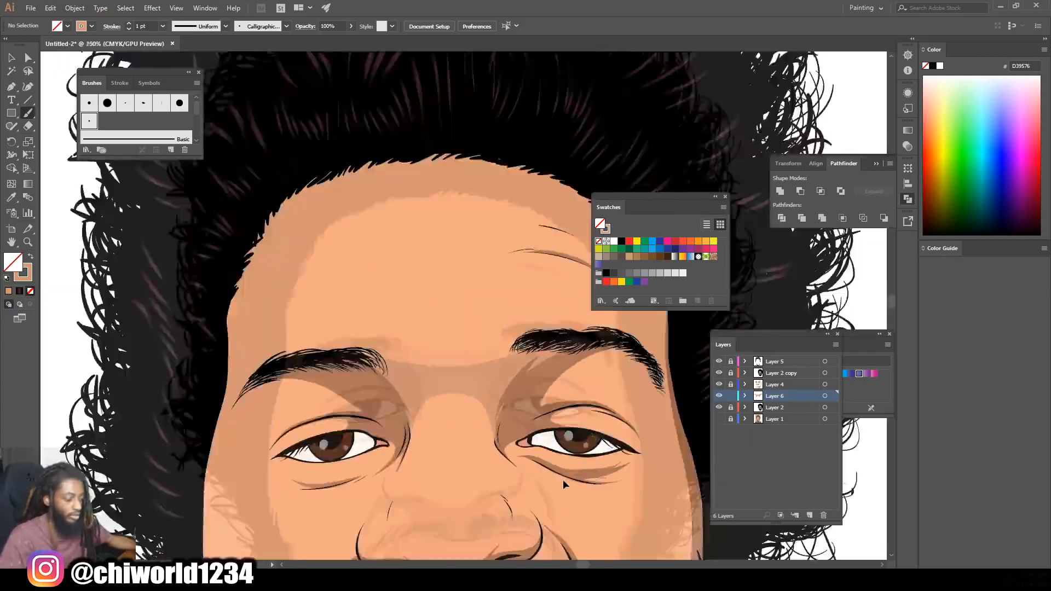
Paint a mid-tone shadow curving from the right-hand eye's outer corner to the cheek edge, and along the outer eyelid
{"action": "scroll", "coordinate": [567, 480], "scroll_direction": "up", "scroll_amount": 3}
{"action": "key", "text": "ctrl+plus"}
{"action": "mouse_move", "coordinate": [360, 370]}
{"action": "left_mouse_down"}
{"action": "mouse_move", "coordinate": [374, 392]}
{"action": "mouse_move", "coordinate": [419, 380]}
{"action": "mouse_move", "coordinate": [539, 495]}
{"action": "left_mouse_up"}
{"action": "left_click_drag", "start_coordinate": [383, 386], "coordinate": [397, 380]}
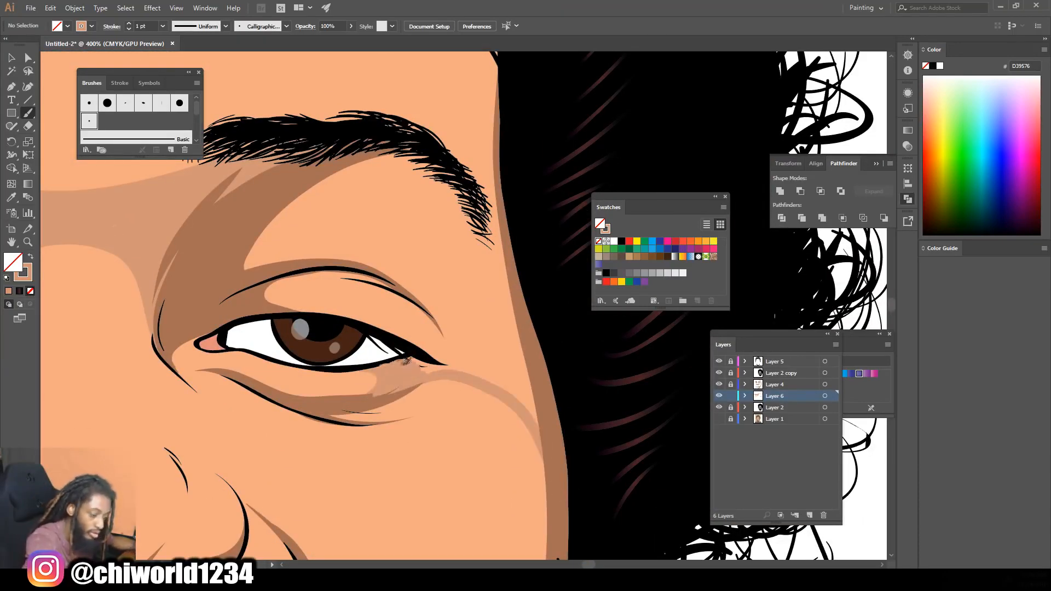
{"action": "mouse_move", "coordinate": [379, 334]}
{"action": "left_mouse_down"}
{"action": "mouse_move", "coordinate": [390, 278]}
{"action": "mouse_move", "coordinate": [383, 125]}
{"action": "left_mouse_up"}
{"action": "scroll", "coordinate": [383, 131], "scroll_direction": "up", "scroll_amount": 3}
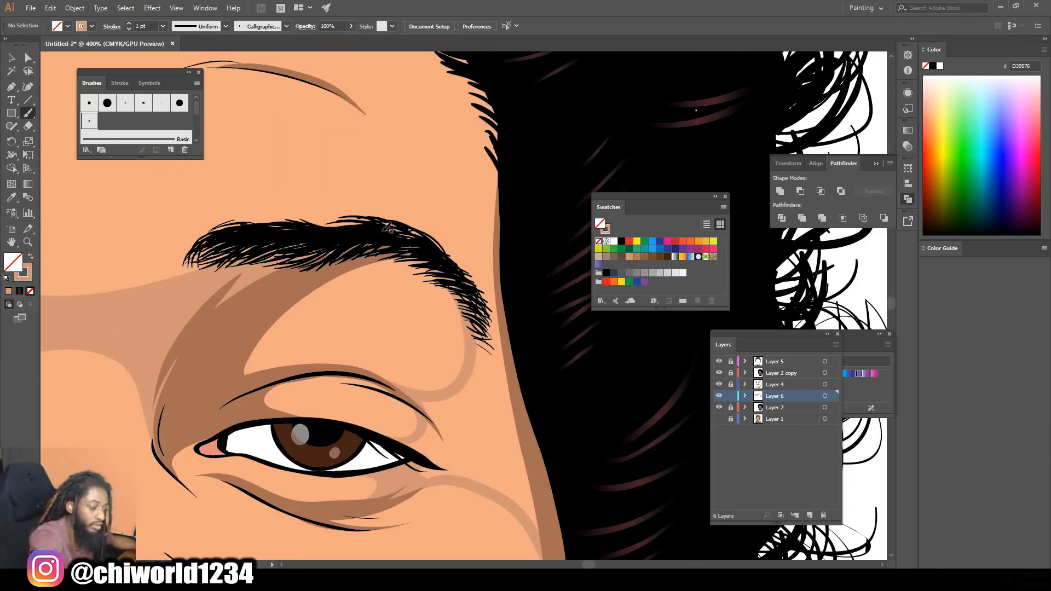
Shade the right-hand temple and forehead edge from the eyebrow up to the hairline, and the area beside the upper eyelid
{"action": "mouse_move", "coordinate": [385, 232]}
{"action": "left_mouse_down"}
{"action": "mouse_move", "coordinate": [491, 173]}
{"action": "mouse_move", "coordinate": [491, 123]}
{"action": "left_mouse_up"}
{"action": "mouse_move", "coordinate": [429, 428]}
{"action": "left_mouse_down"}
{"action": "mouse_move", "coordinate": [441, 466]}
{"action": "mouse_move", "coordinate": [530, 507]}
{"action": "mouse_move", "coordinate": [524, 400]}
{"action": "mouse_move", "coordinate": [509, 386]}
{"action": "left_mouse_up"}
{"action": "mouse_move", "coordinate": [450, 443]}
{"action": "left_mouse_down"}
{"action": "mouse_move", "coordinate": [435, 421]}
{"action": "mouse_move", "coordinate": [485, 353]}
{"action": "mouse_move", "coordinate": [497, 227]}
{"action": "mouse_move", "coordinate": [474, 293]}
{"action": "left_mouse_up"}
{"action": "left_click_drag", "start_coordinate": [492, 213], "coordinate": [496, 92]}
{"action": "key", "text": "ctrl+minus"}
{"action": "key", "text": "ctrl+minus"}
{"action": "key", "text": "ctrl+minus"}
{"action": "key", "text": "ctrl+minus"}
{"action": "key", "text": "ctrl+minus"}
{"action": "key", "text": "ctrl+minus"}
{"action": "key", "text": "ctrl+plus"}
{"action": "key", "text": "ctrl+plus"}
{"action": "key", "text": "ctrl+plus"}
{"action": "key", "text": "ctrl+plus"}
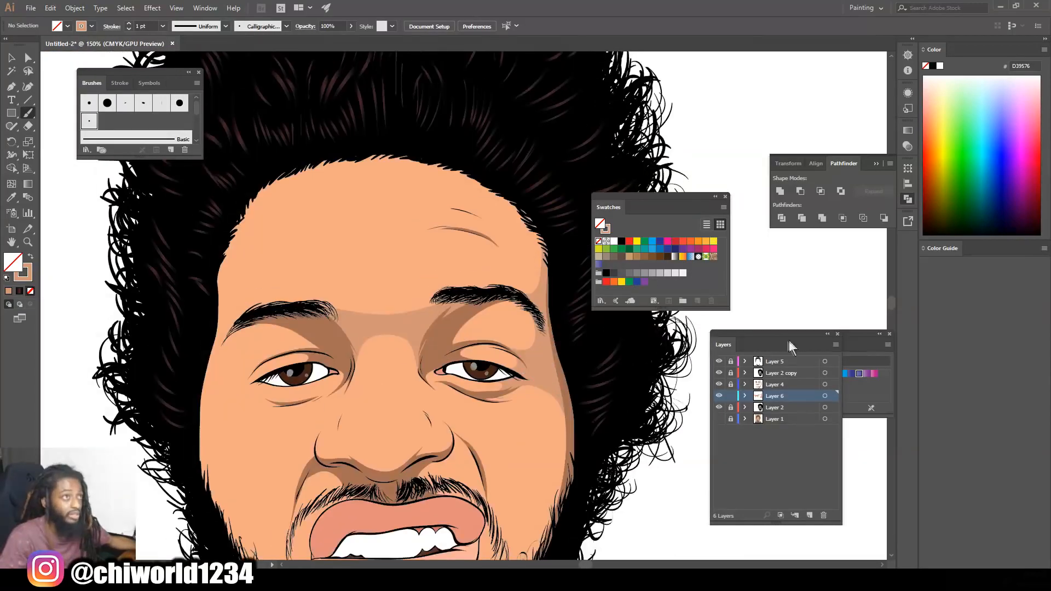
{"action": "scroll", "coordinate": [567, 335], "scroll_direction": "left", "scroll_amount": 1}
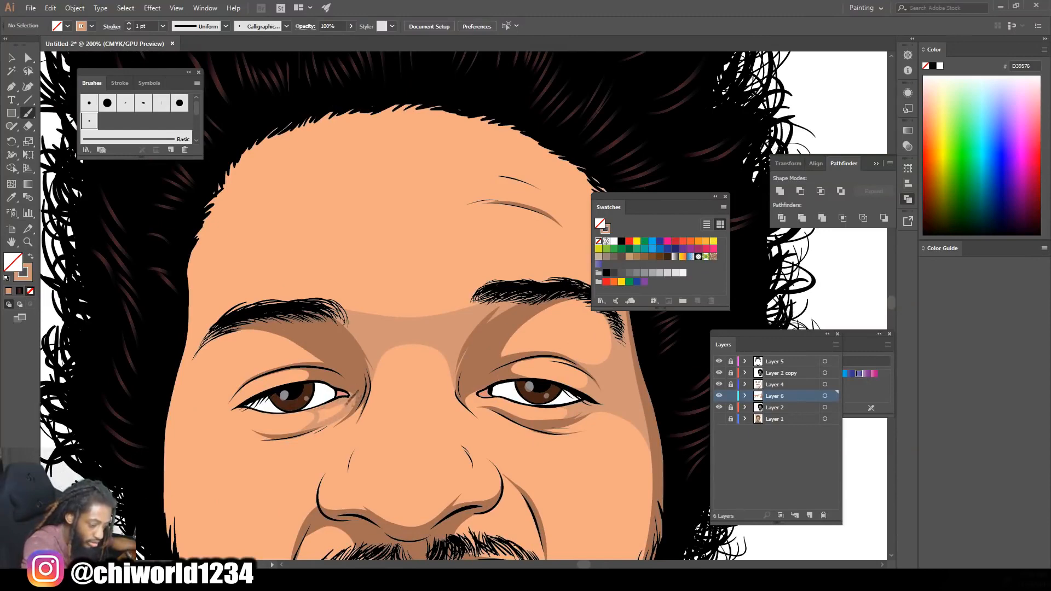
Paint the mid-tone shadow around the left-hand eye, from its outer corner and eyelid to the edge of the face
{"action": "key", "text": "ctrl+minus"}
{"action": "key", "text": "ctrl+plus"}
{"action": "key", "text": "ctrl+plus"}
{"action": "scroll", "coordinate": [646, 411], "scroll_direction": "left", "scroll_amount": 3}
{"action": "scroll", "coordinate": [647, 408], "scroll_direction": "down", "scroll_amount": 1}
{"action": "mouse_move", "coordinate": [291, 444]}
{"action": "left_mouse_down"}
{"action": "mouse_move", "coordinate": [208, 420]}
{"action": "mouse_move", "coordinate": [198, 432]}
{"action": "left_mouse_up"}
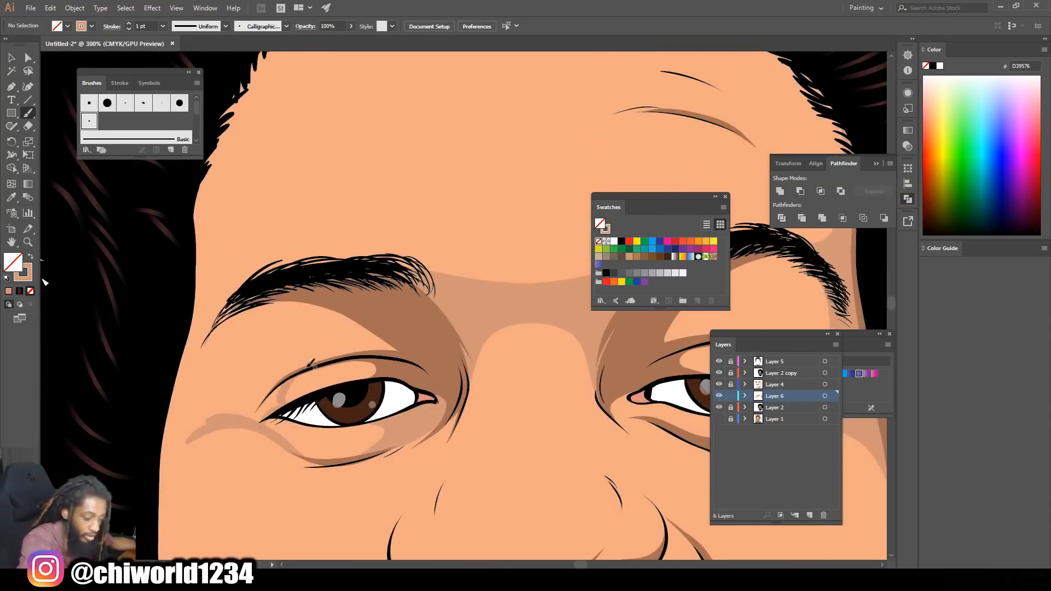
{"action": "scroll", "coordinate": [271, 383], "scroll_direction": "down", "scroll_amount": 1}
{"action": "scroll", "coordinate": [214, 317], "scroll_direction": "down", "scroll_amount": 4}
{"action": "scroll", "coordinate": [215, 318], "scroll_direction": "up", "scroll_amount": 3}
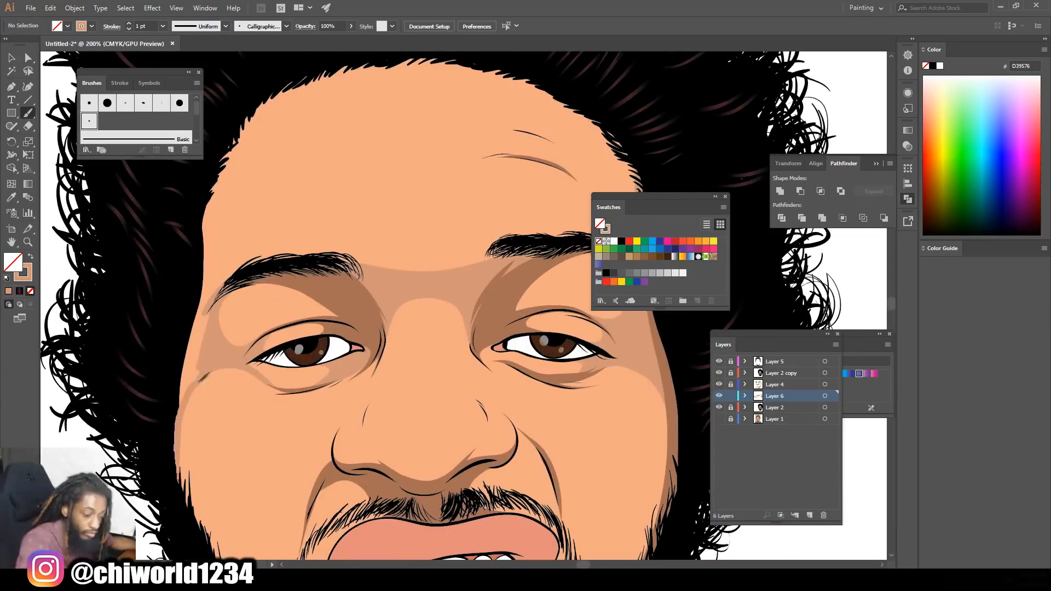
Set the brush stroke weight to 4 pt and shade the left-hand edge of the face up to the temple
{"action": "scroll", "coordinate": [194, 329], "scroll_direction": "up", "scroll_amount": 3}
{"action": "left_click", "coordinate": [162, 27]}
{"action": "left_click", "coordinate": [176, 110]}
{"action": "left_click_drag", "start_coordinate": [197, 442], "coordinate": [252, 318]}
{"action": "left_click_drag", "start_coordinate": [200, 378], "coordinate": [292, 256]}
{"action": "key", "text": "ctrl+minus"}
{"action": "key", "text": "ctrl+minus"}
{"action": "key", "text": "ctrl+minus"}
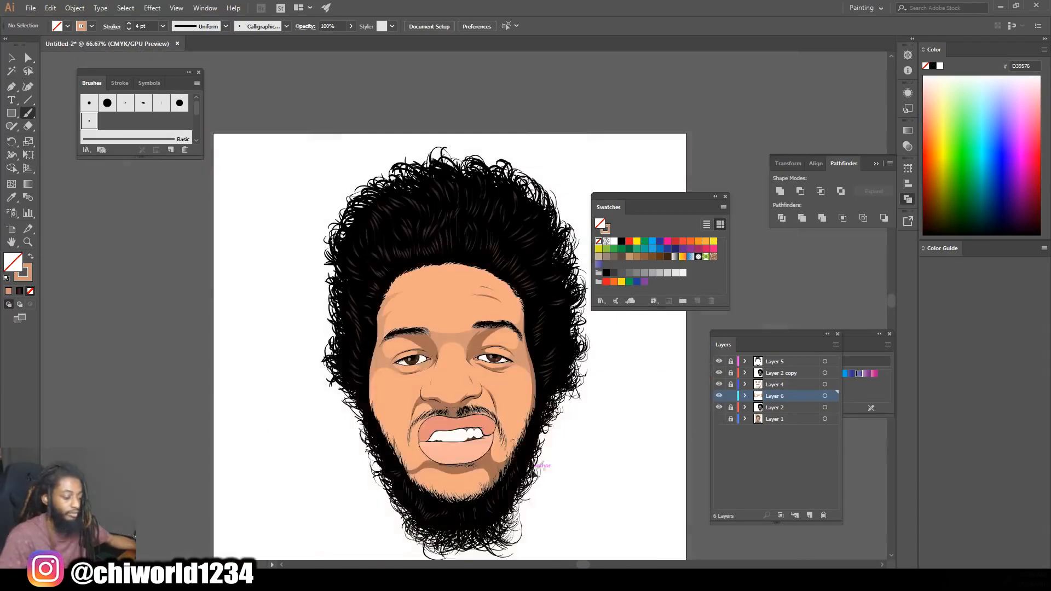
Paint mid-tone shadows on both nostril wings and beside the left-hand nose line
{"action": "scroll", "coordinate": [481, 389], "scroll_direction": "up", "scroll_amount": 5}
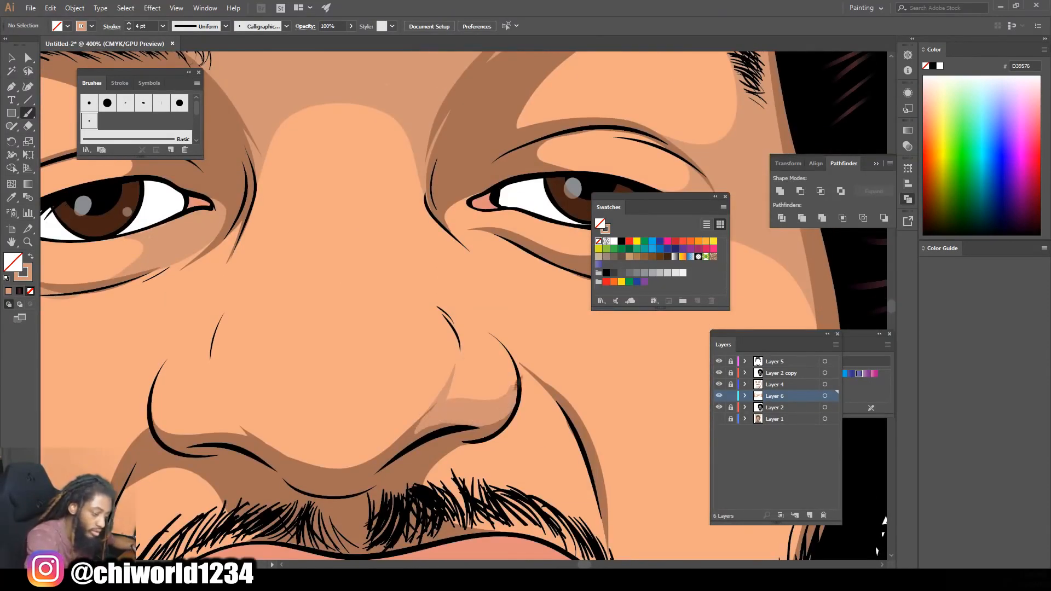
{"action": "mouse_move", "coordinate": [162, 365]}
{"action": "left_mouse_down"}
{"action": "mouse_move", "coordinate": [211, 328]}
{"action": "mouse_move", "coordinate": [235, 290]}
{"action": "left_mouse_up"}
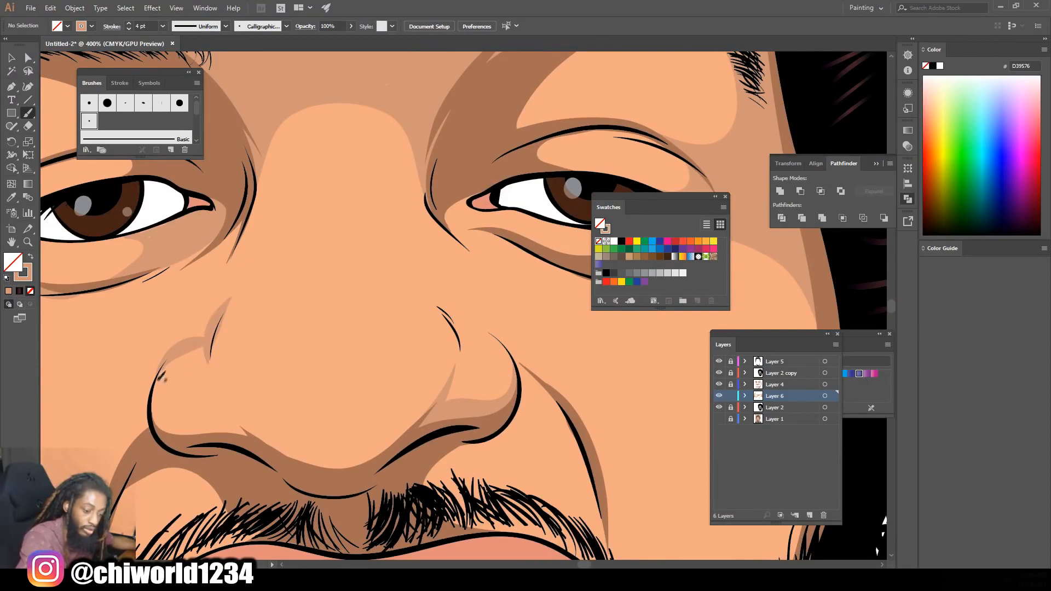
{"action": "scroll", "coordinate": [202, 379], "scroll_direction": "down", "scroll_amount": 5}
{"action": "scroll", "coordinate": [338, 398], "scroll_direction": "up", "scroll_amount": 5}
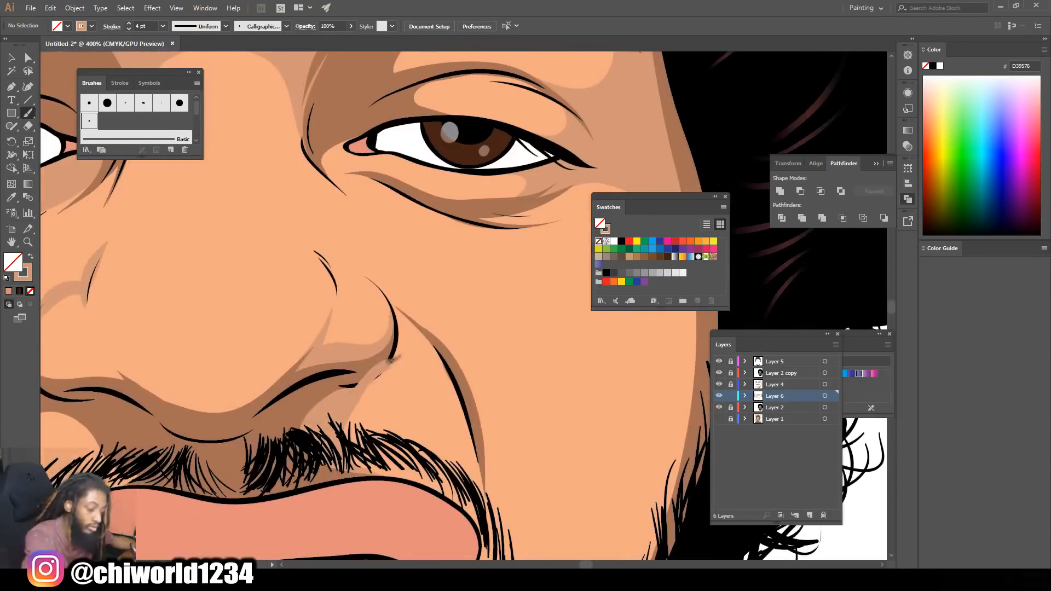
Shade the right-hand cheek along the smile line and beside the mouth corner, undoing the first stroke
{"action": "mouse_move", "coordinate": [475, 426]}
{"action": "left_mouse_down"}
{"action": "mouse_move", "coordinate": [396, 294]}
{"action": "mouse_move", "coordinate": [449, 361]}
{"action": "left_mouse_up"}
{"action": "key", "text": "ctrl+z"}
{"action": "scroll", "coordinate": [449, 362], "scroll_direction": "down", "scroll_amount": 4}
{"action": "scroll", "coordinate": [558, 412], "scroll_direction": "up", "scroll_amount": 2}
{"action": "mouse_move", "coordinate": [422, 305]}
{"action": "left_mouse_down"}
{"action": "mouse_move", "coordinate": [509, 337]}
{"action": "mouse_move", "coordinate": [446, 446]}
{"action": "mouse_move", "coordinate": [407, 435]}
{"action": "left_mouse_up"}
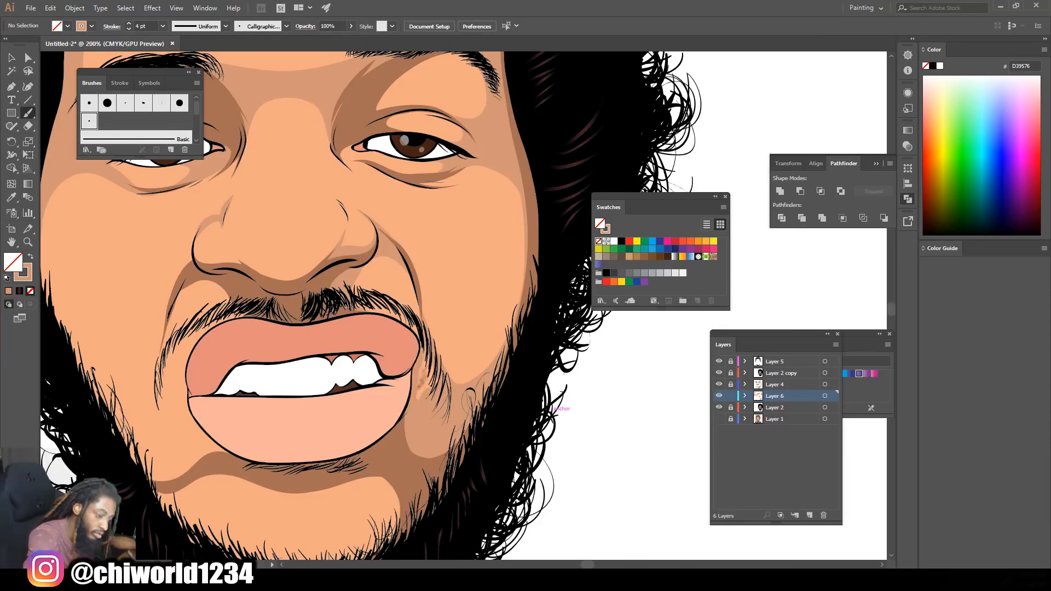
{"action": "left_click_drag", "start_coordinate": [424, 381], "coordinate": [427, 404]}
Shade the left-hand cheek beside the mouth and mustache with the mid-tone skin color
{"action": "scroll", "coordinate": [525, 428], "scroll_direction": "up", "scroll_amount": 1}
{"action": "scroll", "coordinate": [547, 449], "scroll_direction": "down", "scroll_amount": 3}
{"action": "scroll", "coordinate": [553, 460], "scroll_direction": "up", "scroll_amount": 1}
{"action": "mouse_move", "coordinate": [510, 464]}
{"action": "left_mouse_down"}
{"action": "mouse_move", "coordinate": [391, 425]}
{"action": "mouse_move", "coordinate": [347, 455]}
{"action": "mouse_move", "coordinate": [321, 426]}
{"action": "left_mouse_up"}
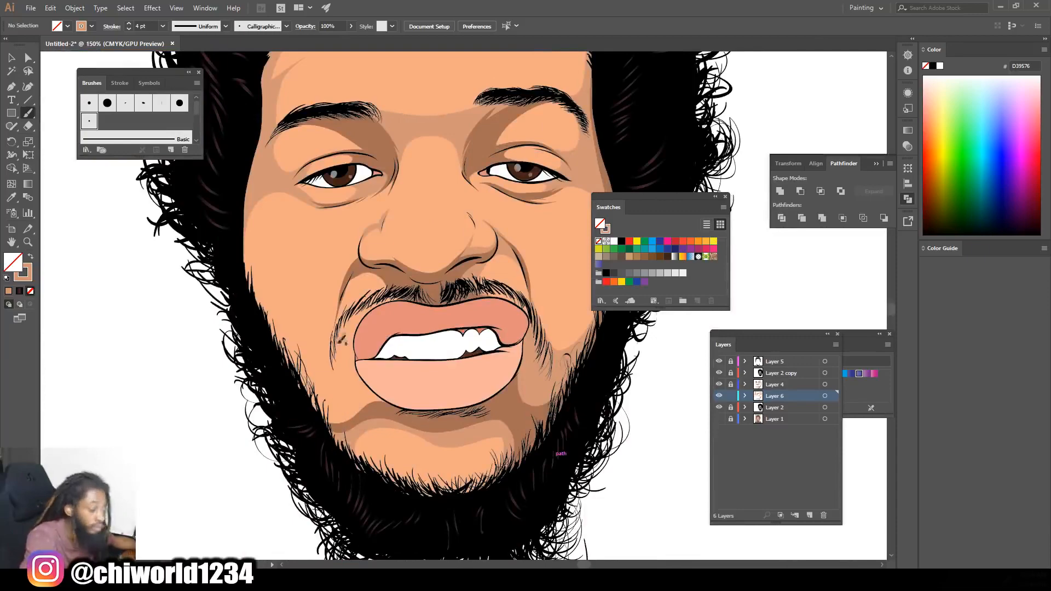
{"action": "scroll", "coordinate": [548, 286], "scroll_direction": "up", "scroll_amount": 1}
{"action": "scroll", "coordinate": [550, 291], "scroll_direction": "up", "scroll_amount": 2}
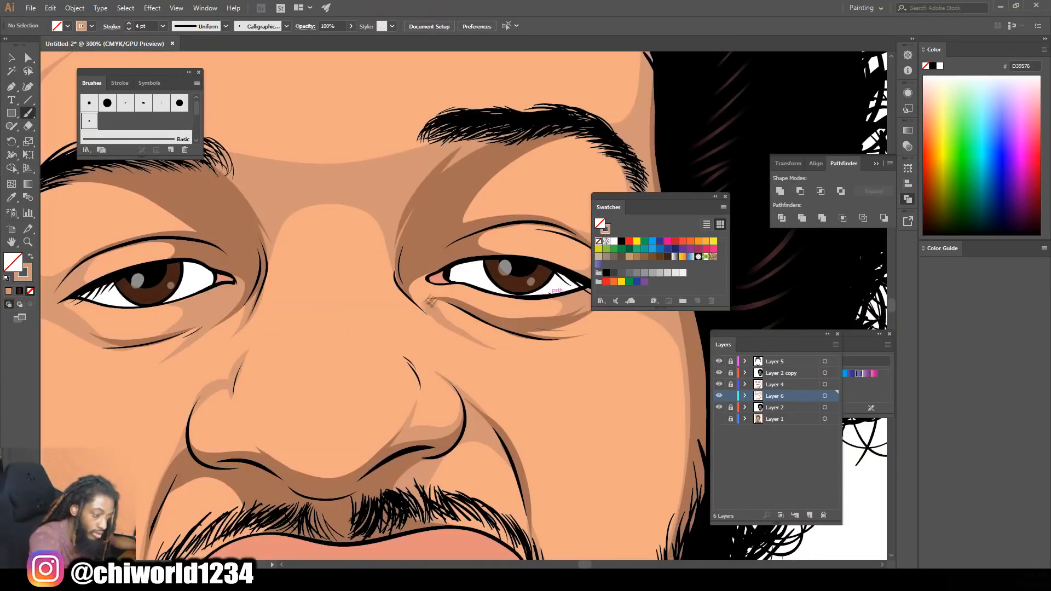
Lock Layer 6, unlock Layer 2, isolate the face group and select the lower lip
{"action": "scroll", "coordinate": [485, 342], "scroll_direction": "down", "scroll_amount": 4}
{"action": "key", "text": "ctrl+plus"}
{"action": "key", "text": "ctrl+plus"}
{"action": "scroll", "coordinate": [556, 377], "scroll_direction": "down", "scroll_amount": 5}
{"action": "key", "text": "ctrl+plus"}
{"action": "key", "text": "ctrl+plus"}
{"action": "key", "text": "ctrl+plus"}
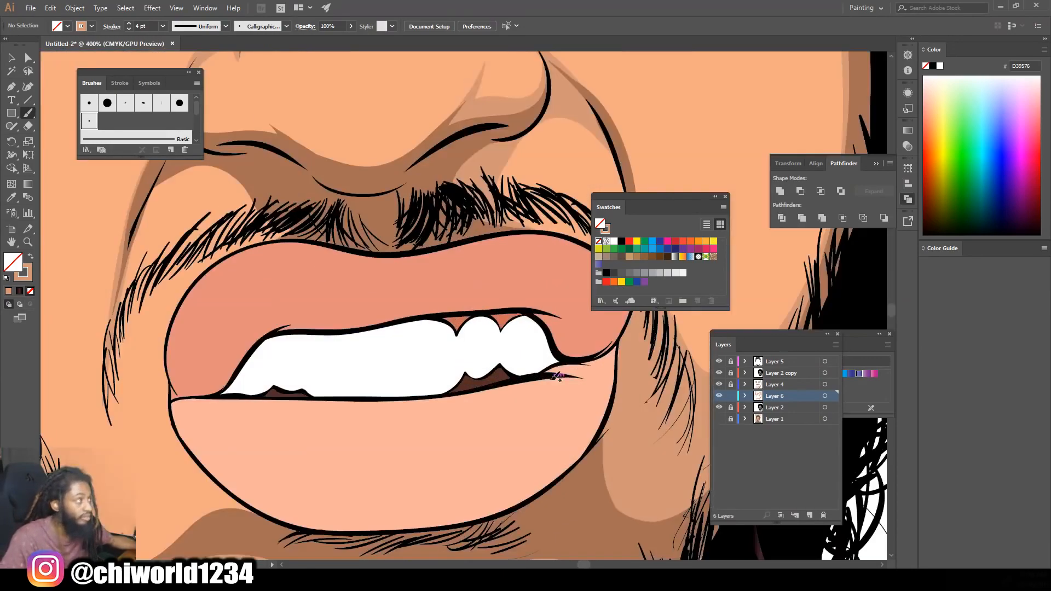
{"action": "key", "text": "ctrl+minus"}
{"action": "key", "text": "ctrl+minus"}
{"action": "left_click", "coordinate": [730, 395]}
{"action": "left_click", "coordinate": [730, 407]}
{"action": "left_click", "coordinate": [12, 58]}
{"action": "left_click", "coordinate": [390, 368]}
{"action": "right_click", "coordinate": [392, 373]}
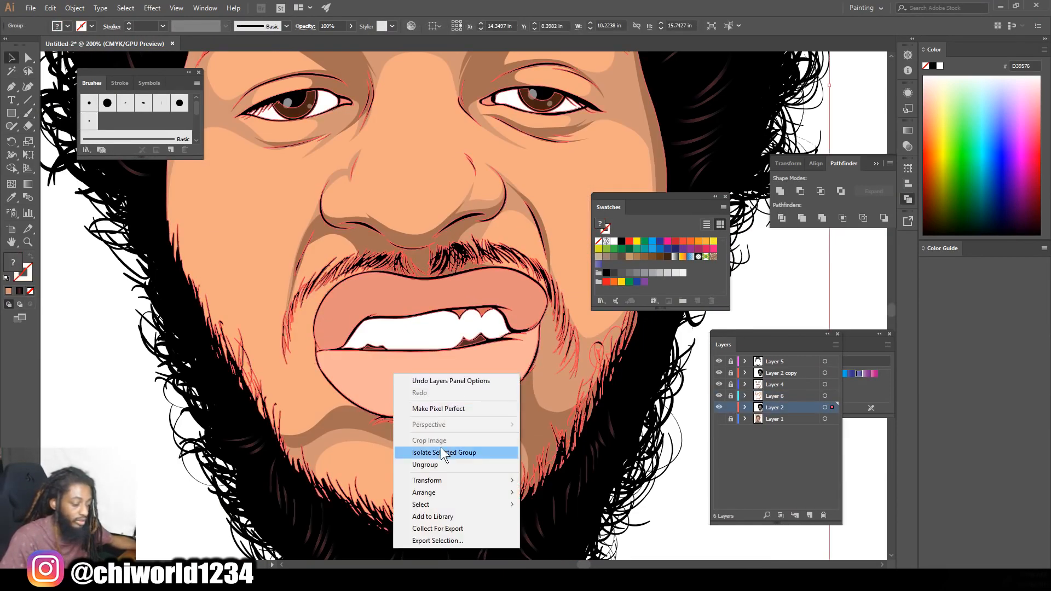
{"action": "left_click", "coordinate": [441, 451]}
{"action": "left_click", "coordinate": [383, 370]}
Recolor the lower lip to the pinker tone #FFB3A8 and exit the isolated group
{"action": "key", "text": "ctrl+plus"}
{"action": "key", "text": "ctrl+plus"}
{"action": "scroll", "coordinate": [377, 368], "scroll_direction": "up", "scroll_amount": 2}
{"action": "double_click", "coordinate": [13, 261]}
{"action": "left_click", "coordinate": [739, 446]}
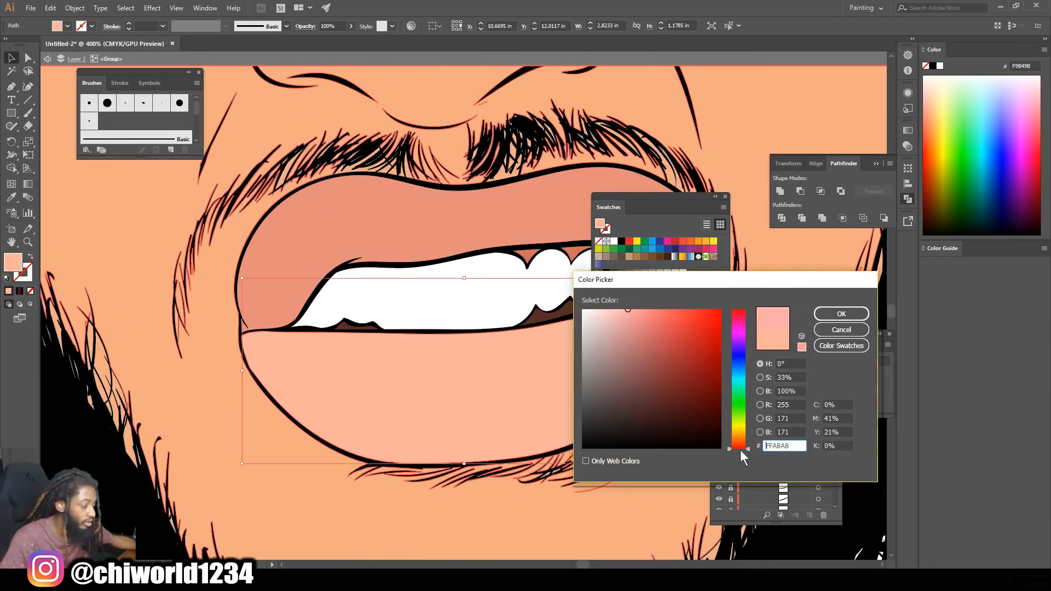
{"action": "left_click", "coordinate": [841, 313]}
{"action": "key", "text": "ctrl+minus"}
{"action": "key", "text": "ctrl+minus"}
{"action": "key", "text": "ctrl+minus"}
{"action": "double_click", "coordinate": [648, 376]}
{"action": "key", "text": "ctrl+minus"}
{"action": "key", "text": "ctrl+minus"}
{"action": "key", "text": "ctrl+plus"}
{"action": "key", "text": "ctrl+plus"}
{"action": "key", "text": "ctrl+plus"}
{"action": "scroll", "coordinate": [547, 415], "scroll_direction": "up", "scroll_amount": 3}
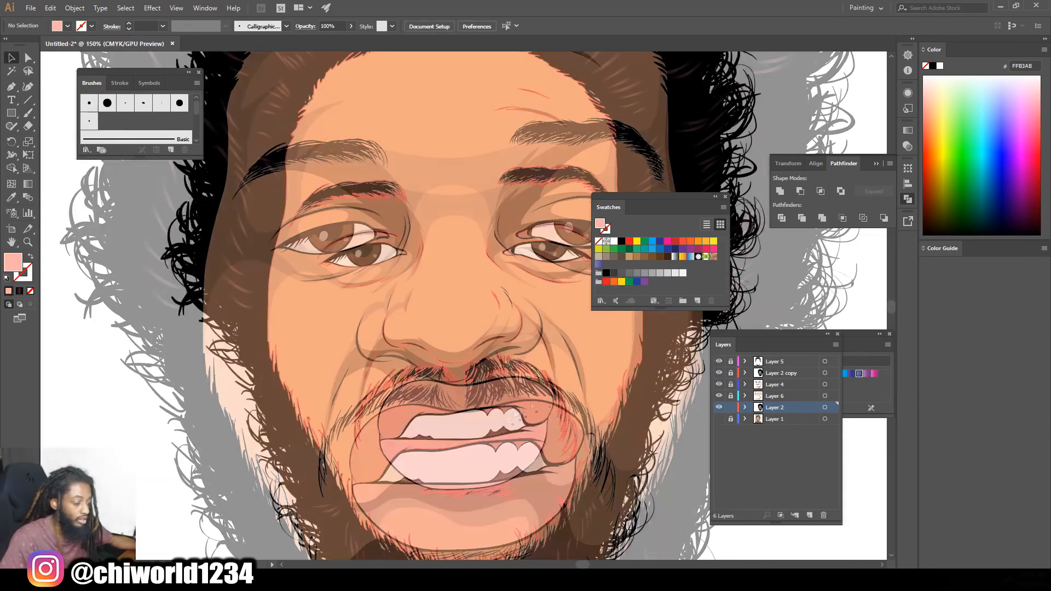
Isolate the face group on Layer 2 and give the lower lip the upper lip's color with the Eyedropper
{"action": "left_click", "coordinate": [391, 497]}
{"action": "right_click", "coordinate": [391, 500]}
{"action": "left_click", "coordinate": [443, 402]}
{"action": "left_click", "coordinate": [391, 496]}
{"action": "key", "text": "i"}
{"action": "left_click", "coordinate": [368, 438]}
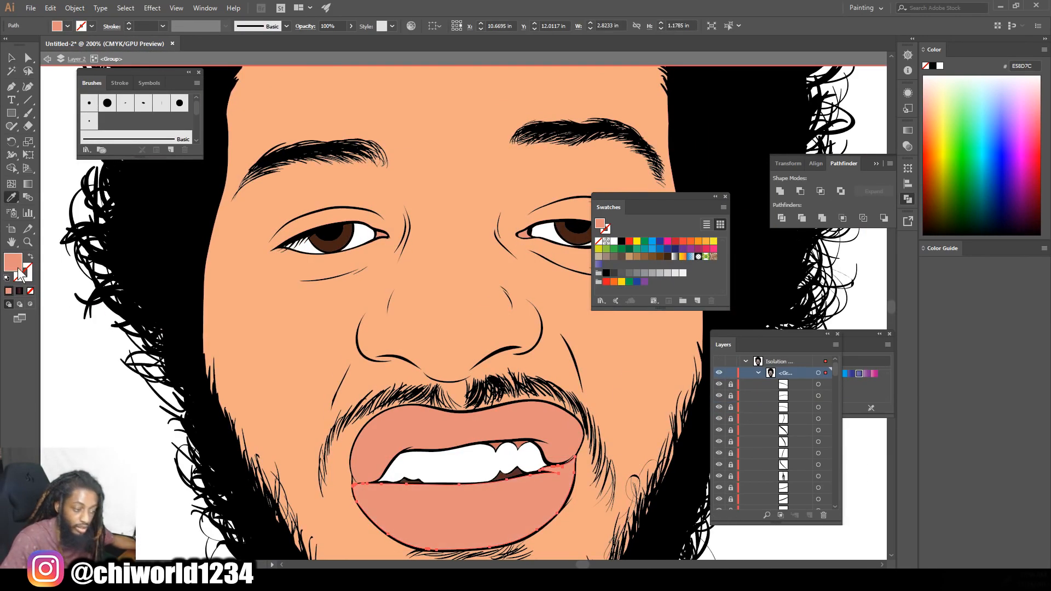
Brighten the lower lip's fill to #FF9A8D and exit the isolated group
{"action": "double_click", "coordinate": [13, 261]}
{"action": "left_click_drag", "start_coordinate": [645, 321], "coordinate": [645, 303]}
{"action": "left_click", "coordinate": [841, 313]}
{"action": "left_click", "coordinate": [12, 57]}
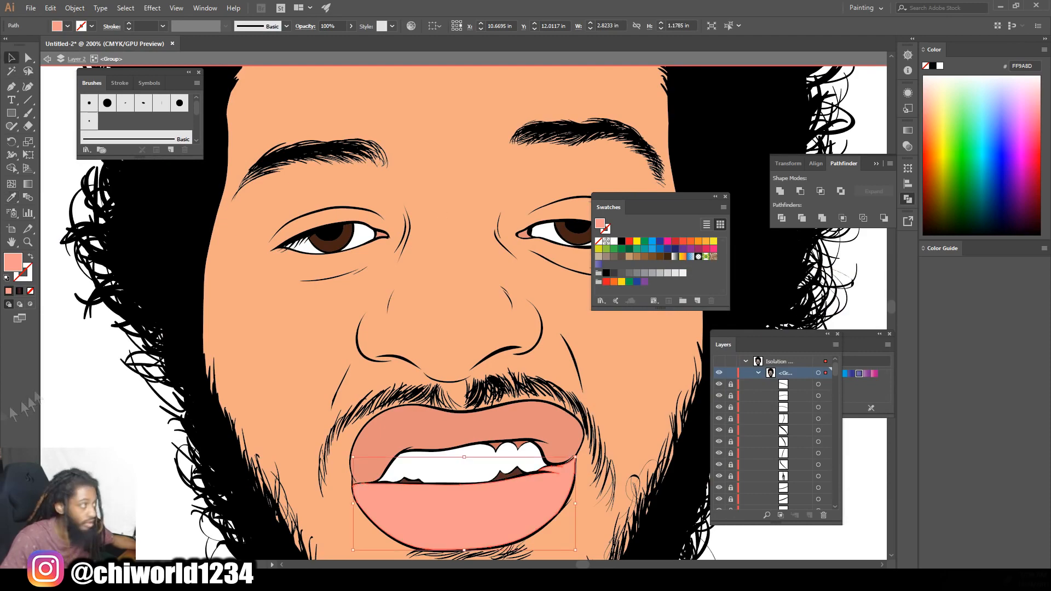
{"action": "double_click", "coordinate": [67, 412]}
{"action": "key", "text": "ctrl+minus"}
{"action": "key", "text": "ctrl+minus"}
{"action": "key", "text": "ctrl+minus"}
{"action": "scroll", "coordinate": [275, 431], "scroll_direction": "up", "scroll_amount": 1}
Sample the upper lip color and darken the fill to hue 8°, saturation 50% and brightness 60%
{"action": "key", "text": "ctrl+plus"}
{"action": "key", "text": "ctrl+plus"}
{"action": "key", "text": "ctrl+plus"}
{"action": "key", "text": "ctrl+plus"}
{"action": "key", "text": "ctrl+plus"}
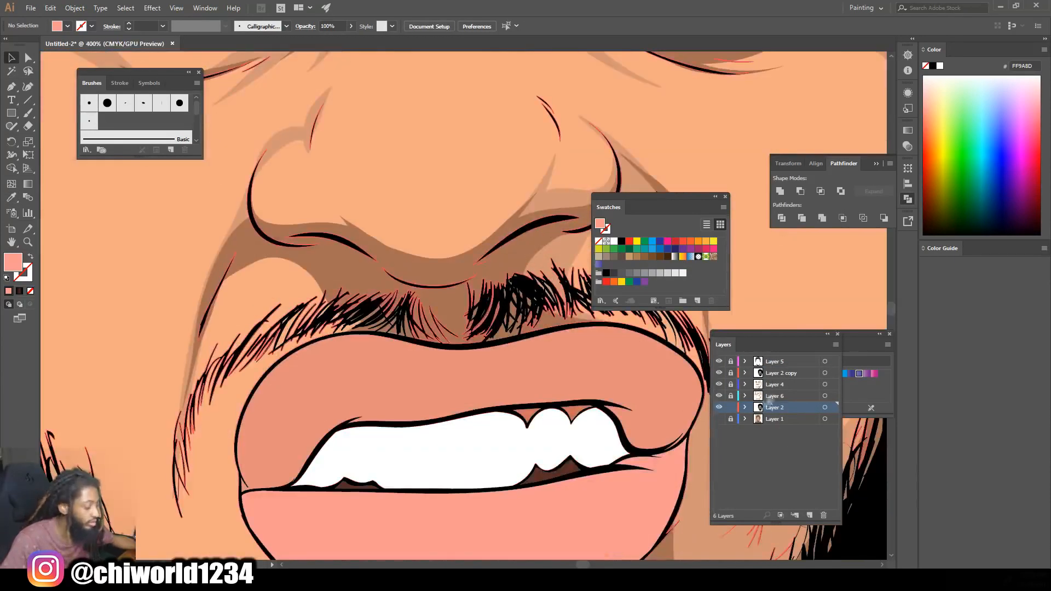
{"action": "key", "text": "i"}
{"action": "left_click", "coordinate": [313, 419]}
{"action": "double_click", "coordinate": [12, 264]}
{"action": "left_click_drag", "start_coordinate": [645, 324], "coordinate": [651, 364]}
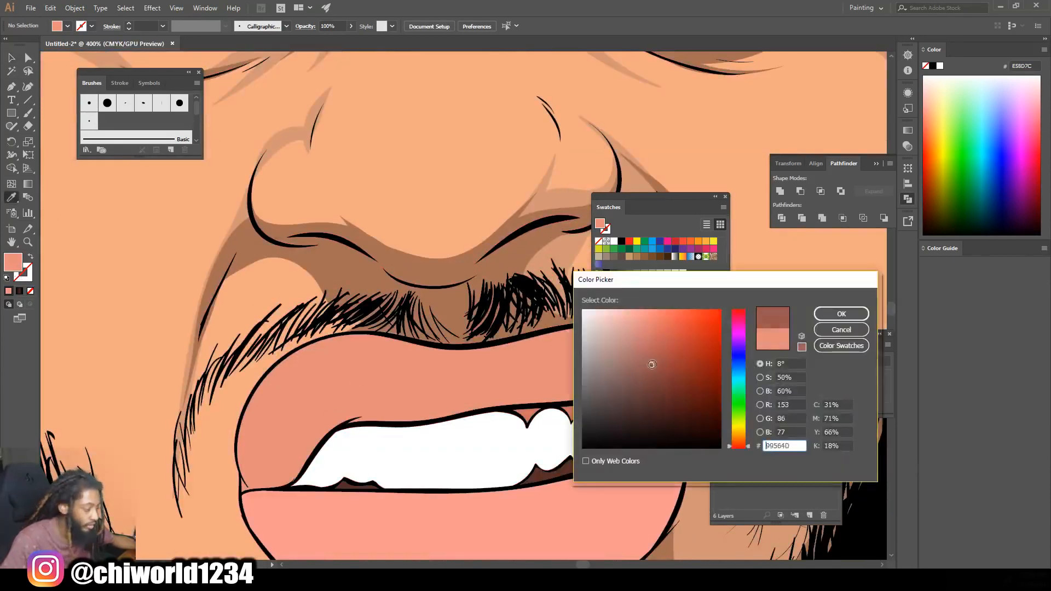
{"action": "left_click", "coordinate": [841, 313]}
Lock Layer 2, make Layer 6 active and editable, and paint the dark shadow along the upper lip's lower half and corners
{"action": "key", "text": "b"}
{"action": "scroll", "coordinate": [375, 295], "scroll_direction": "right", "scroll_amount": 3}
{"action": "mouse_move", "coordinate": [376, 296]}
{"action": "left_mouse_down"}
{"action": "mouse_move", "coordinate": [436, 255]}
{"action": "mouse_move", "coordinate": [437, 282]}
{"action": "left_mouse_up"}
{"action": "left_click", "coordinate": [775, 395]}
{"action": "mouse_move", "coordinate": [189, 390]}
{"action": "left_mouse_down"}
{"action": "mouse_move", "coordinate": [225, 422]}
{"action": "mouse_move", "coordinate": [368, 380]}
{"action": "mouse_move", "coordinate": [526, 359]}
{"action": "mouse_move", "coordinate": [640, 368]}
{"action": "left_mouse_up"}
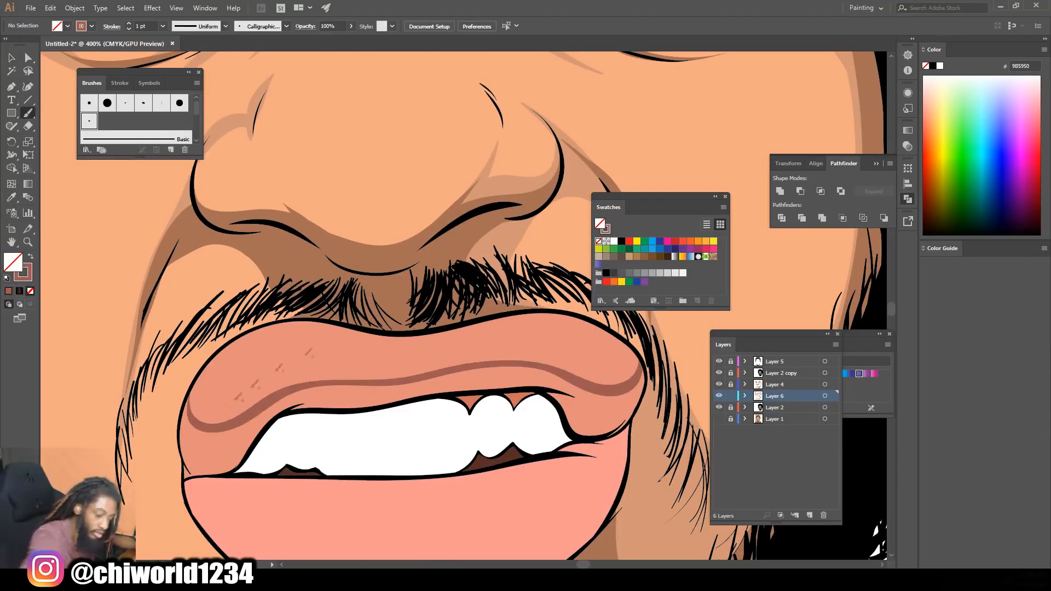
{"action": "left_click_drag", "start_coordinate": [187, 477], "coordinate": [187, 409]}
{"action": "mouse_move", "coordinate": [209, 467]}
{"action": "left_mouse_down"}
{"action": "mouse_move", "coordinate": [317, 402]}
{"action": "mouse_move", "coordinate": [507, 380]}
{"action": "mouse_move", "coordinate": [567, 392]}
{"action": "mouse_move", "coordinate": [579, 422]}
{"action": "mouse_move", "coordinate": [615, 422]}
{"action": "mouse_move", "coordinate": [643, 378]}
{"action": "mouse_move", "coordinate": [628, 398]}
{"action": "mouse_move", "coordinate": [477, 371]}
{"action": "mouse_move", "coordinate": [315, 390]}
{"action": "mouse_move", "coordinate": [257, 416]}
{"action": "mouse_move", "coordinate": [226, 456]}
{"action": "mouse_move", "coordinate": [196, 460]}
{"action": "mouse_move", "coordinate": [243, 441]}
{"action": "mouse_move", "coordinate": [198, 456]}
{"action": "mouse_move", "coordinate": [191, 424]}
{"action": "left_mouse_up"}
{"action": "key", "text": "ctrl+minus"}
{"action": "key", "text": "ctrl+minus"}
{"action": "key", "text": "ctrl+minus"}
{"action": "key", "text": "ctrl+minus"}
{"action": "key", "text": "ctrl+plus"}
{"action": "key", "text": "ctrl+plus"}
{"action": "key", "text": "ctrl+plus"}
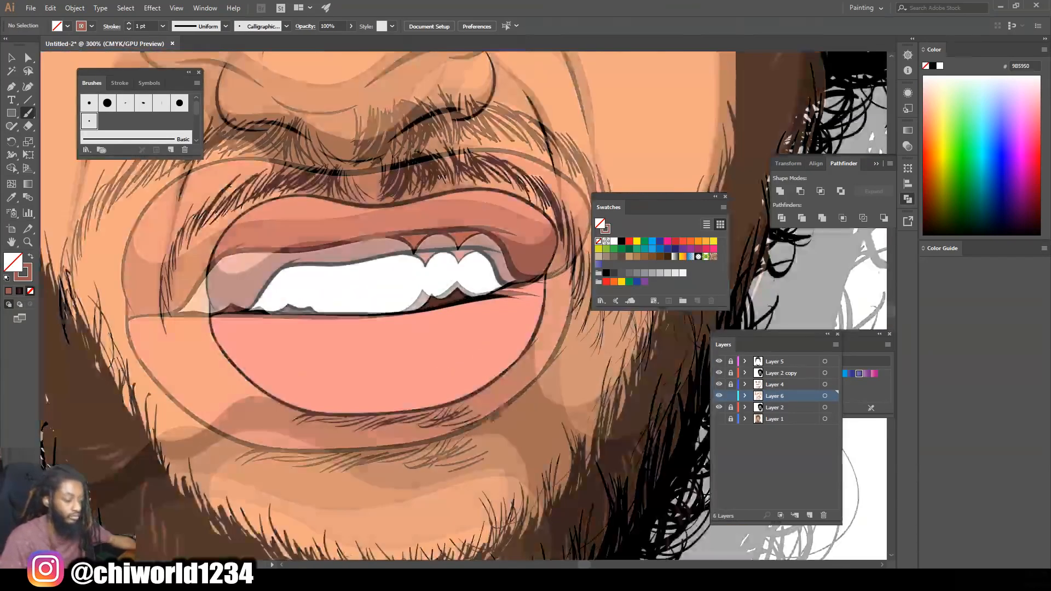
Sample the lower lip color and darken the fill to hue 5°, saturation 48% and brightness 76%
{"action": "key", "text": "ctrl+plus"}
{"action": "left_click", "coordinate": [11, 199]}
{"action": "left_click", "coordinate": [298, 492]}
{"action": "double_click", "coordinate": [13, 262]}
{"action": "left_click", "coordinate": [648, 343]}
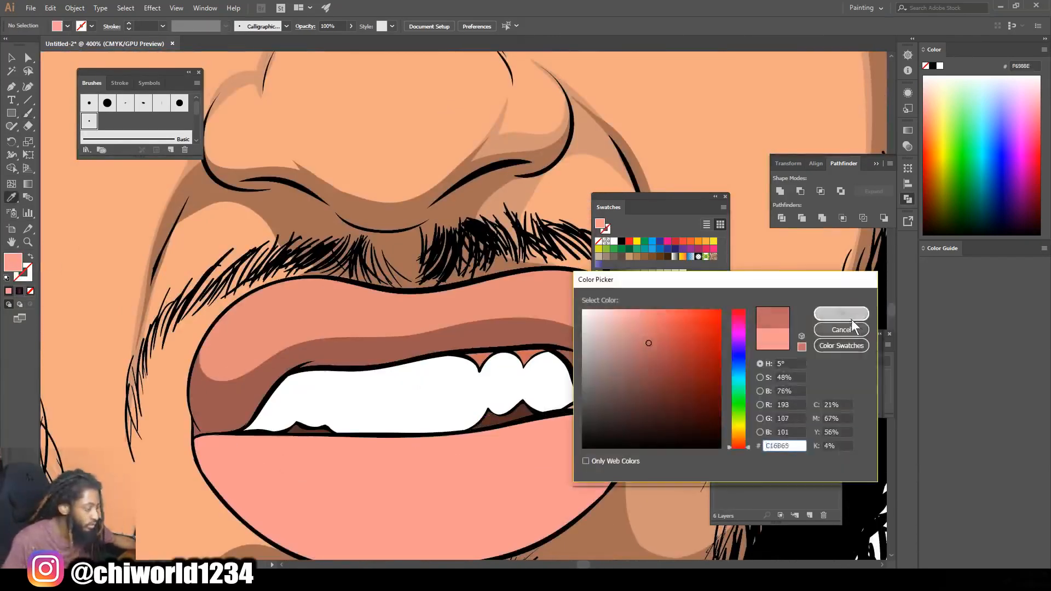
{"action": "left_click", "coordinate": [851, 319]}
Paint the lower lip's shadow along its upper edge and both corners, undoing the first stroke
{"action": "key", "text": "b"}
{"action": "scroll", "coordinate": [230, 455], "scroll_direction": "down", "scroll_amount": 1}
{"action": "left_click_drag", "start_coordinate": [220, 450], "coordinate": [236, 443]}
{"action": "key", "text": "ctrl+z"}
{"action": "mouse_move", "coordinate": [229, 495]}
{"action": "left_mouse_down"}
{"action": "mouse_move", "coordinate": [229, 442]}
{"action": "mouse_move", "coordinate": [586, 408]}
{"action": "mouse_move", "coordinate": [621, 444]}
{"action": "mouse_move", "coordinate": [605, 481]}
{"action": "left_mouse_up"}
{"action": "mouse_move", "coordinate": [624, 450]}
{"action": "left_mouse_down"}
{"action": "mouse_move", "coordinate": [637, 369]}
{"action": "mouse_move", "coordinate": [552, 409]}
{"action": "left_mouse_up"}
{"action": "mouse_move", "coordinate": [203, 452]}
{"action": "left_mouse_down"}
{"action": "mouse_move", "coordinate": [211, 472]}
{"action": "mouse_move", "coordinate": [205, 422]}
{"action": "mouse_move", "coordinate": [216, 460]}
{"action": "mouse_move", "coordinate": [295, 423]}
{"action": "mouse_move", "coordinate": [624, 412]}
{"action": "left_mouse_up"}
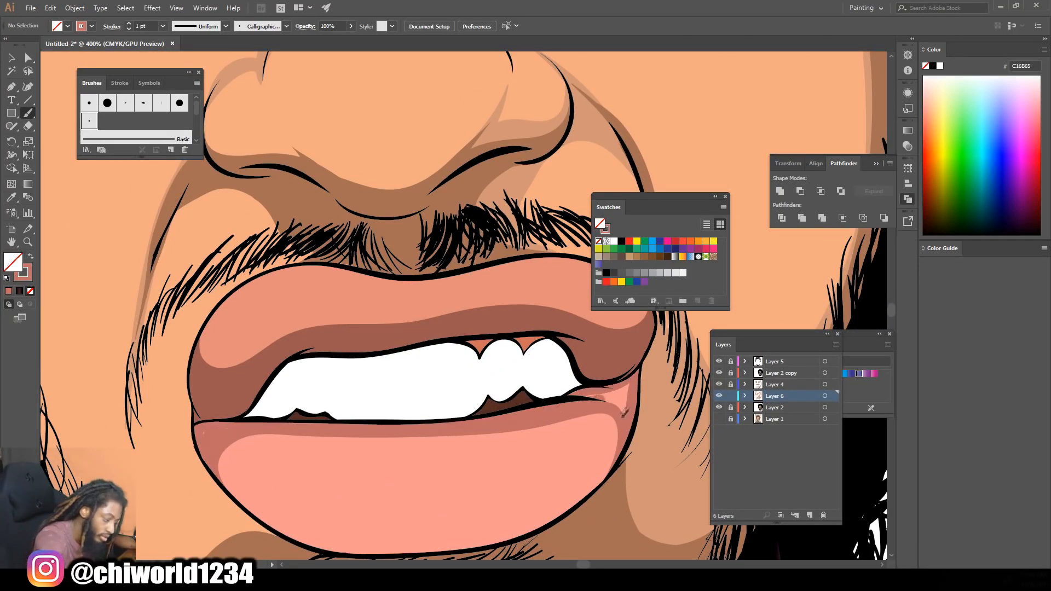
{"action": "scroll", "coordinate": [624, 412], "scroll_direction": "down", "scroll_amount": 5}
{"action": "scroll", "coordinate": [450, 431], "scroll_direction": "up", "scroll_amount": 5}
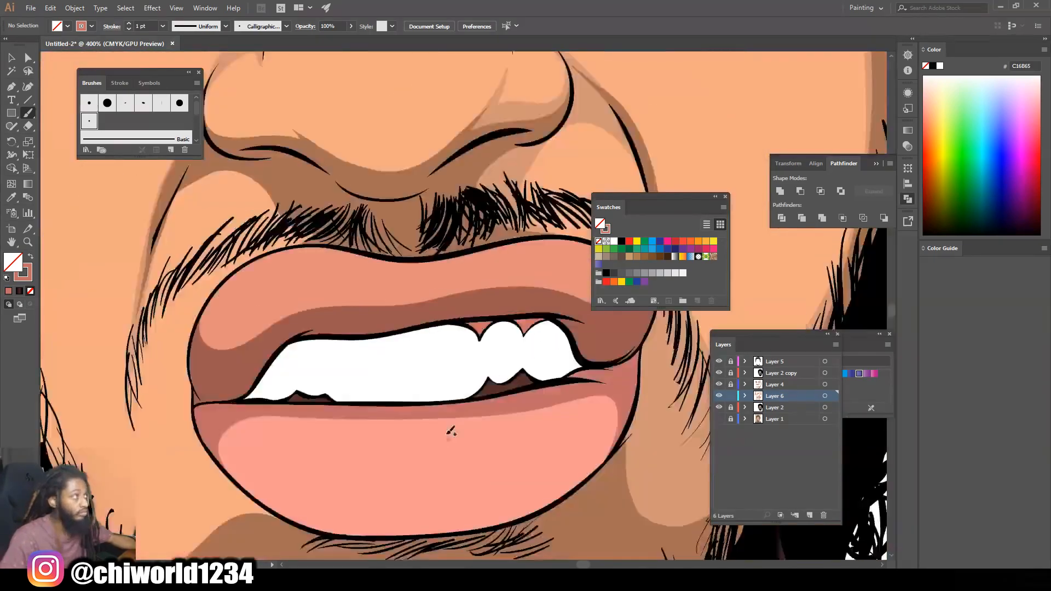
Sample the white of the teeth and change the fill to the blue-grey 777F99
{"action": "scroll", "coordinate": [450, 432], "scroll_direction": "up", "scroll_amount": 1}
{"action": "key", "text": "i"}
{"action": "type", "text": "777F99"}
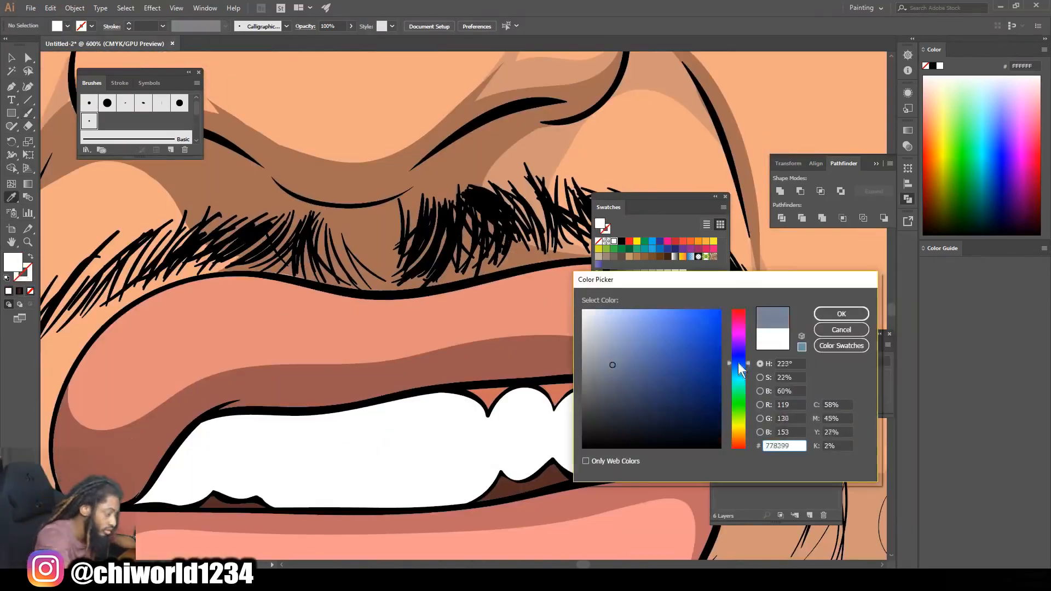
{"action": "left_click", "coordinate": [841, 314]}
Paint the blue-grey shadow with the brush along the upper part of the teeth and into their corners
{"action": "left_click", "coordinate": [28, 112]}
{"action": "mouse_move", "coordinate": [162, 485]}
{"action": "left_mouse_down"}
{"action": "mouse_move", "coordinate": [460, 402]}
{"action": "mouse_move", "coordinate": [496, 405]}
{"action": "mouse_move", "coordinate": [386, 406]}
{"action": "mouse_move", "coordinate": [200, 434]}
{"action": "mouse_move", "coordinate": [161, 480]}
{"action": "left_mouse_up"}
{"action": "mouse_move", "coordinate": [164, 475]}
{"action": "left_mouse_down"}
{"action": "mouse_move", "coordinate": [244, 432]}
{"action": "mouse_move", "coordinate": [185, 444]}
{"action": "left_mouse_up"}
{"action": "mouse_move", "coordinate": [494, 405]}
{"action": "left_mouse_down"}
{"action": "mouse_move", "coordinate": [541, 396]}
{"action": "mouse_move", "coordinate": [637, 449]}
{"action": "mouse_move", "coordinate": [567, 400]}
{"action": "left_mouse_up"}
Paint the same blue-grey shadow on the white of the right-hand eye, on both sides of the iris beneath the upper lid
{"action": "key", "text": "ctrl+minus"}
{"action": "key", "text": "ctrl+minus"}
{"action": "key", "text": "ctrl+minus"}
{"action": "left_click_drag", "start_coordinate": [589, 236], "coordinate": [598, 386]}
{"action": "key", "text": "ctrl+plus"}
{"action": "key", "text": "ctrl+plus"}
{"action": "key", "text": "ctrl+plus"}
{"action": "key", "text": "ctrl+plus"}
{"action": "left_click_drag", "start_coordinate": [679, 175], "coordinate": [608, 382]}
{"action": "left_click_drag", "start_coordinate": [273, 420], "coordinate": [346, 374]}
{"action": "mouse_move", "coordinate": [546, 427]}
{"action": "left_mouse_down"}
{"action": "mouse_move", "coordinate": [623, 449]}
{"action": "mouse_move", "coordinate": [557, 413]}
{"action": "left_mouse_up"}
Paint matching blue-grey shadows on the white of the left-hand eye, on both sides of the iris beneath the upper lid
{"action": "key", "text": "ctrl+minus"}
{"action": "key", "text": "ctrl+minus"}
{"action": "key", "text": "ctrl+minus"}
{"action": "key", "text": "ctrl+minus"}
{"action": "key", "text": "ctrl+minus"}
{"action": "mouse_move", "coordinate": [263, 350]}
{"action": "left_mouse_down"}
{"action": "mouse_move", "coordinate": [372, 363]}
{"action": "mouse_move", "coordinate": [474, 356]}
{"action": "left_mouse_up"}
{"action": "key", "text": "ctrl+plus"}
{"action": "key", "text": "ctrl+plus"}
{"action": "key", "text": "ctrl+plus"}
{"action": "key", "text": "ctrl+plus"}
{"action": "key", "text": "ctrl+plus"}
{"action": "mouse_move", "coordinate": [165, 475]}
{"action": "left_mouse_down"}
{"action": "mouse_move", "coordinate": [268, 446]}
{"action": "mouse_move", "coordinate": [219, 457]}
{"action": "left_mouse_up"}
{"action": "left_click_drag", "start_coordinate": [448, 414], "coordinate": [509, 402]}
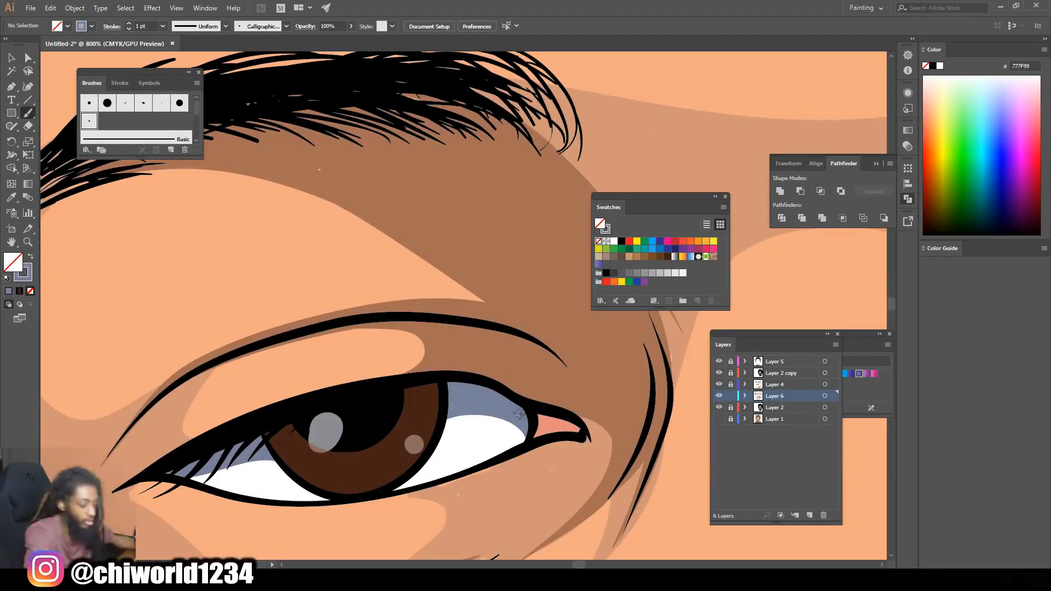
Examine the whole portrait to judge the teeth and eye shadows
{"action": "key", "text": "ctrl+minus"}
{"action": "key", "text": "ctrl+minus"}
{"action": "key", "text": "ctrl+minus"}
{"action": "key", "text": "ctrl+minus"}
{"action": "key", "text": "ctrl+minus"}
{"action": "key", "text": "ctrl+minus"}
{"action": "key", "text": "ctrl+minus"}
{"action": "key", "text": "ctrl+plus"}
{"action": "key", "text": "ctrl+plus"}
{"action": "key", "text": "ctrl+minus"}
{"action": "key", "text": "ctrl+minus"}
{"action": "key", "text": "ctrl+plus"}
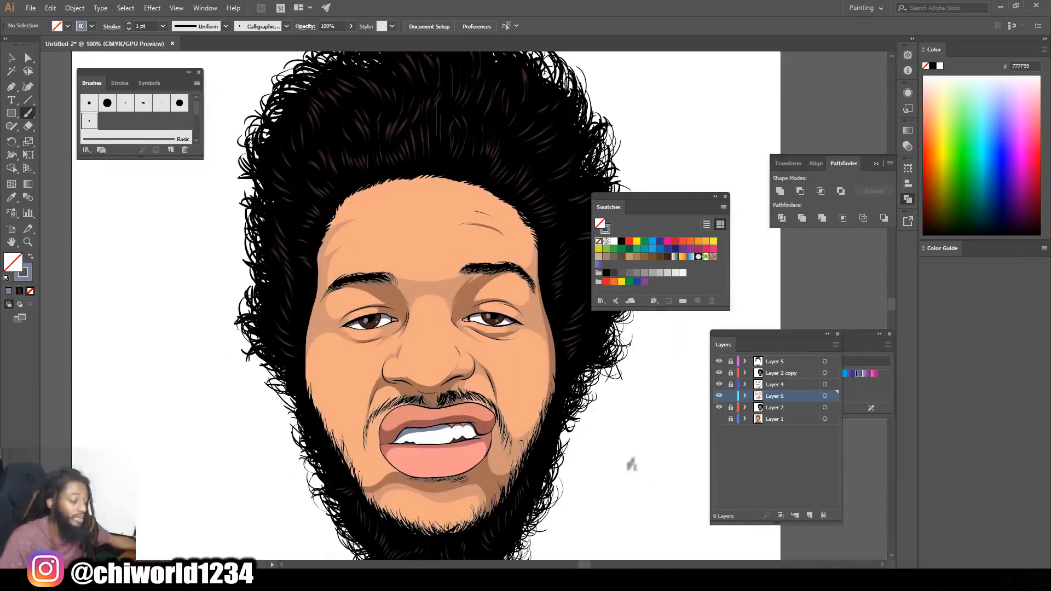
Lock Layer 6 and create a new layer directly above it for the skin highlights
{"action": "left_click", "coordinate": [730, 396]}
{"action": "left_click", "coordinate": [810, 515]}
{"action": "key", "text": "ctrl+plus"}
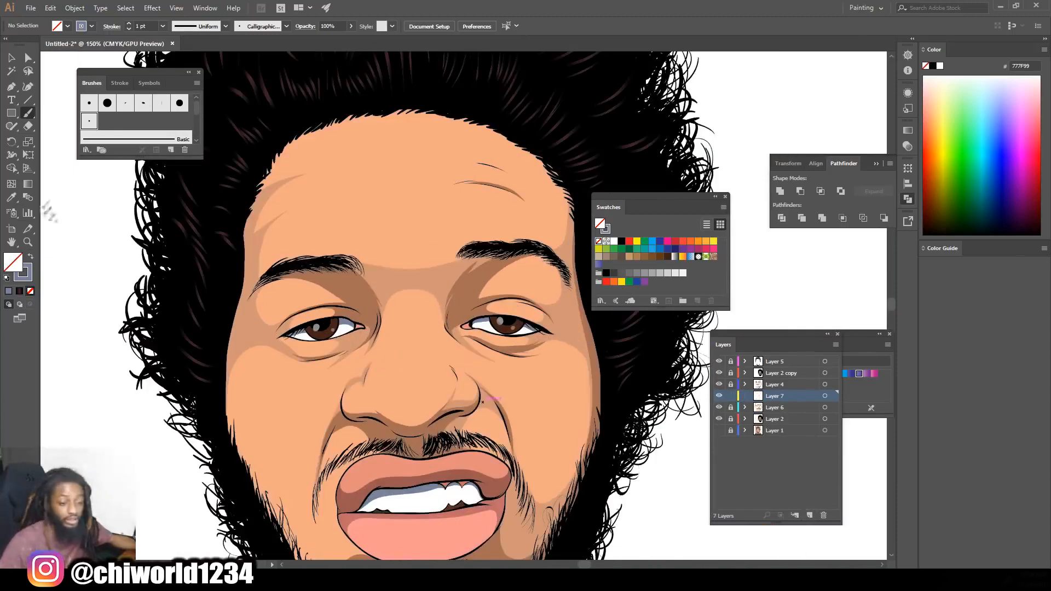
Sample the base skin color, lighten it to FFCAB0, and make it the brush's stroke color
{"action": "left_click", "coordinate": [11, 198]}
{"action": "left_click", "coordinate": [295, 247]}
{"action": "double_click", "coordinate": [15, 264]}
{"action": "left_click_drag", "start_coordinate": [644, 316], "coordinate": [625, 294]}
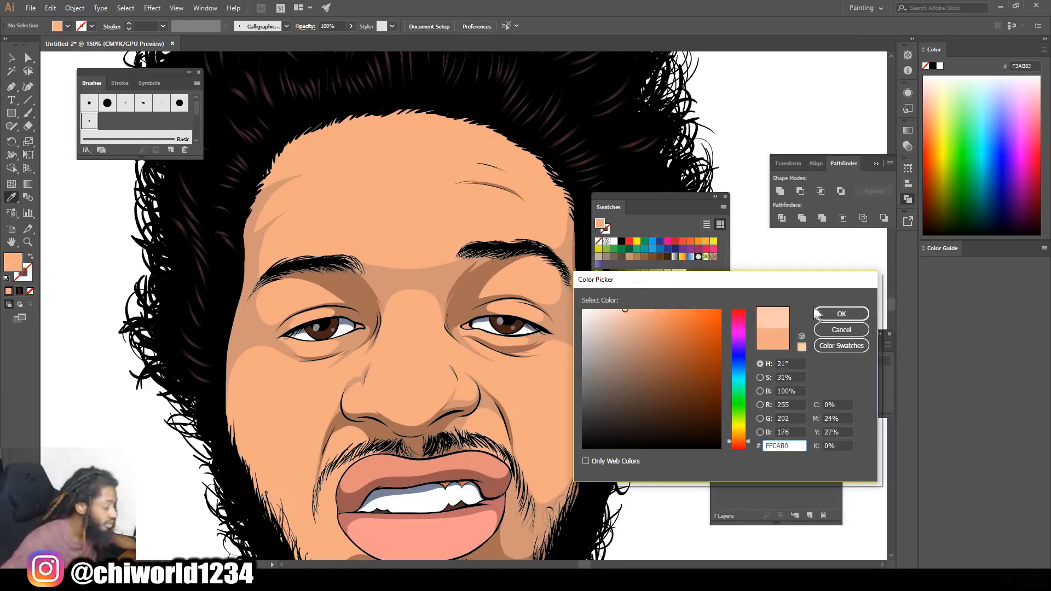
{"action": "left_click", "coordinate": [818, 312]}
{"action": "left_click", "coordinate": [28, 113]}
{"action": "key", "text": "shift+x"}
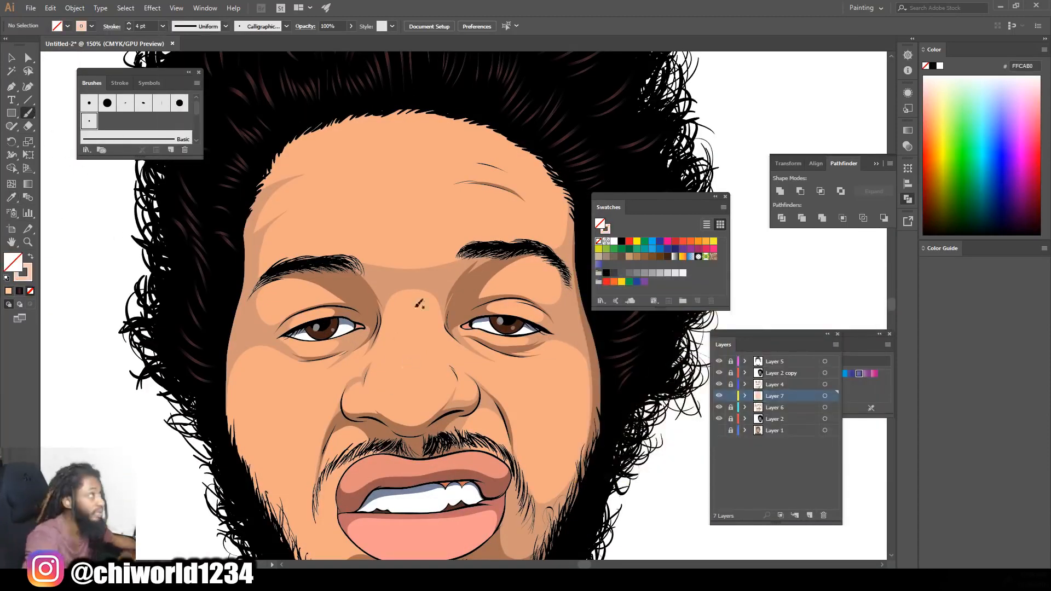
{"action": "mouse_move", "coordinate": [405, 361]}
{"action": "left_mouse_down"}
{"action": "mouse_move", "coordinate": [416, 394]}
{"action": "mouse_move", "coordinate": [417, 370]}
{"action": "left_mouse_up"}
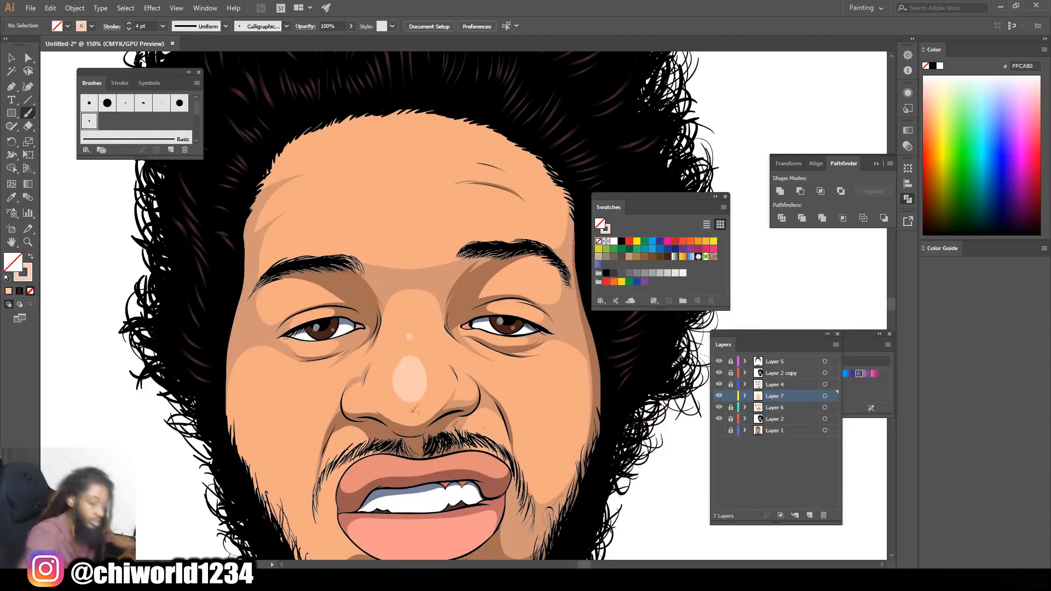
{"action": "key", "text": "ctrl+minus"}
{"action": "key", "text": "ctrl+minus"}
{"action": "key", "text": "ctrl+minus"}
{"action": "key", "text": "ctrl+plus"}
{"action": "key", "text": "ctrl+plus"}
{"action": "key", "text": "ctrl+plus"}
{"action": "key", "text": "ctrl+plus"}
{"action": "key", "text": "ctrl+plus"}
{"action": "key", "text": "ctrl+z"}
{"action": "key", "text": "ctrl+z"}
Paint a small oval highlight and a tiny dot below it near the nose tip with a 1 pt brush
{"action": "key", "text": "shift+x"}
{"action": "left_click_drag", "start_coordinate": [498, 433], "coordinate": [496, 438]}
{"action": "left_click", "coordinate": [491, 455]}
{"action": "key", "text": "ctrl+minus"}
{"action": "key", "text": "ctrl+minus"}
{"action": "key", "text": "ctrl+plus"}
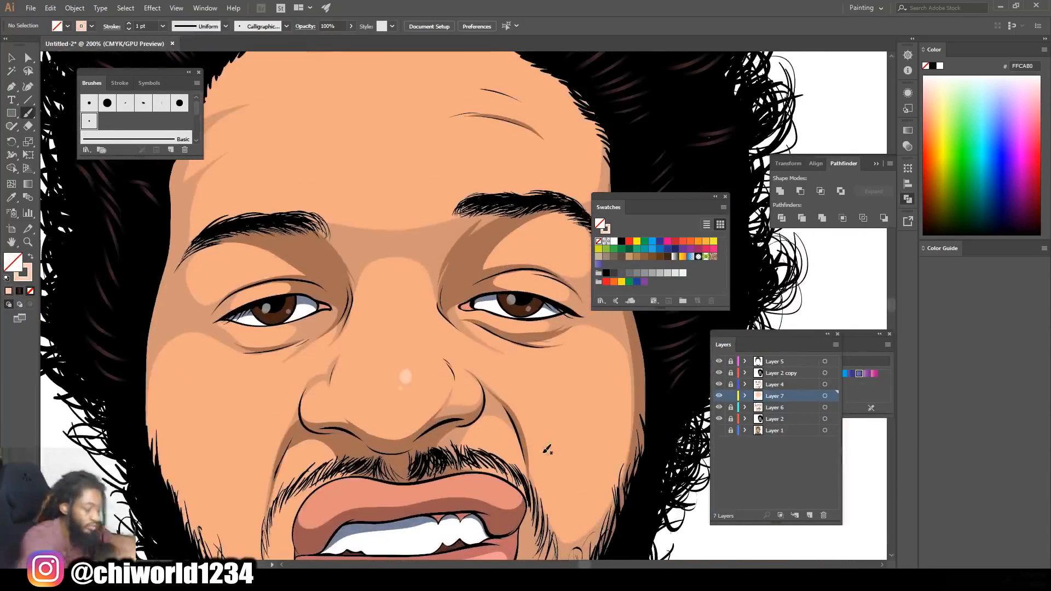
Paint a large, irregular highlight on the right-hand cheek, running from beside the nose down along the smile line
{"action": "mouse_move", "coordinate": [479, 358]}
{"action": "left_mouse_down"}
{"action": "mouse_move", "coordinate": [545, 420]}
{"action": "mouse_move", "coordinate": [567, 373]}
{"action": "mouse_move", "coordinate": [495, 356]}
{"action": "mouse_move", "coordinate": [486, 368]}
{"action": "mouse_move", "coordinate": [552, 407]}
{"action": "mouse_move", "coordinate": [553, 390]}
{"action": "mouse_move", "coordinate": [538, 381]}
{"action": "mouse_move", "coordinate": [552, 368]}
{"action": "mouse_move", "coordinate": [495, 361]}
{"action": "left_mouse_up"}
{"action": "key", "text": "ctrl+minus"}
{"action": "key", "text": "ctrl+minus"}
{"action": "key", "text": "ctrl+minus"}
{"action": "key", "text": "ctrl+plus"}
{"action": "key", "text": "ctrl+plus"}
{"action": "key", "text": "ctrl+plus"}
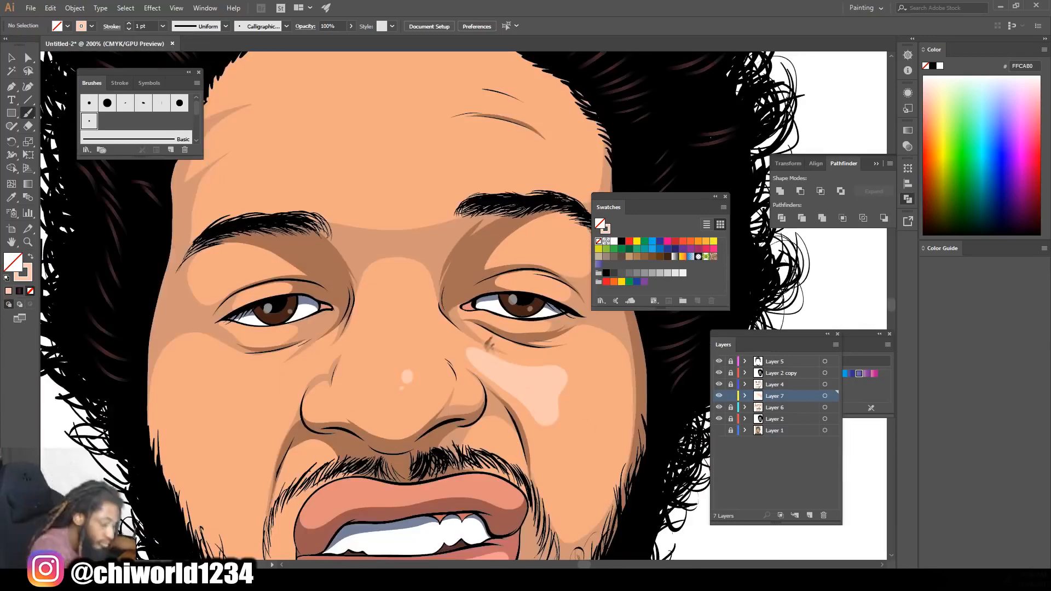
Set the brush stroke to 3 pt and paint highlights beneath the right-hand eye and on its upper eyelid and brow area
{"action": "left_click", "coordinate": [162, 26]}
{"action": "left_click", "coordinate": [183, 97]}
{"action": "left_click_drag", "start_coordinate": [464, 339], "coordinate": [526, 365]}
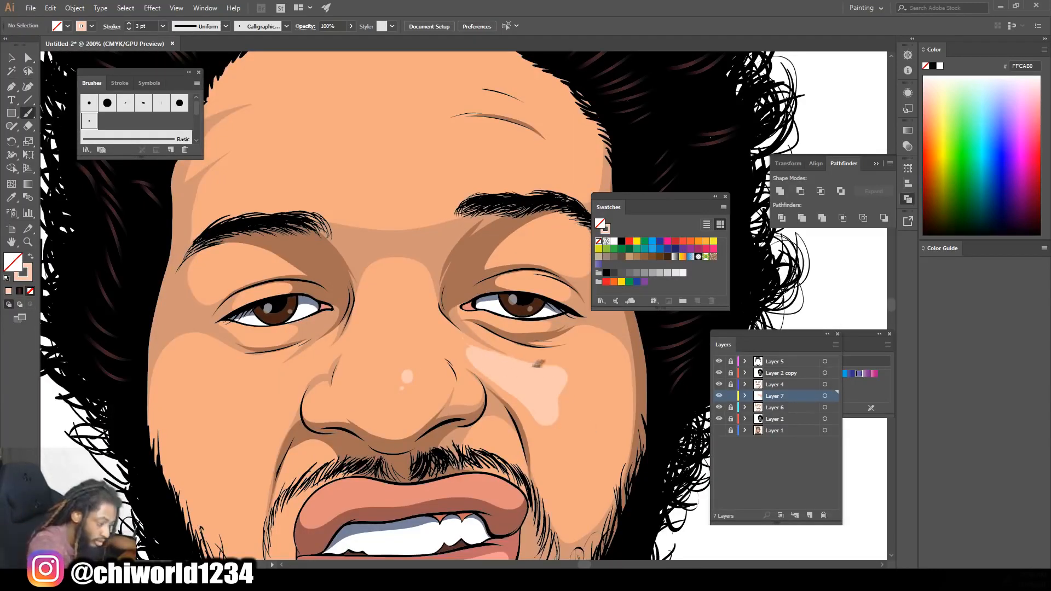
{"action": "mouse_move", "coordinate": [520, 279]}
{"action": "left_mouse_down"}
{"action": "mouse_move", "coordinate": [545, 284]}
{"action": "mouse_move", "coordinate": [525, 280]}
{"action": "left_mouse_up"}
{"action": "mouse_move", "coordinate": [520, 241]}
{"action": "left_mouse_down"}
{"action": "mouse_move", "coordinate": [531, 253]}
{"action": "mouse_move", "coordinate": [521, 246]}
{"action": "mouse_move", "coordinate": [546, 245]}
{"action": "left_mouse_up"}
{"action": "key", "text": "ctrl+minus"}
{"action": "key", "text": "ctrl+minus"}
{"action": "key", "text": "ctrl+minus"}
{"action": "key", "text": "ctrl+plus"}
{"action": "key", "text": "ctrl+plus"}
Paint a highlight on the chin and several wavy highlights up the forehead above the right-hand eyebrow
{"action": "scroll", "coordinate": [589, 324], "scroll_direction": "down", "scroll_amount": 4}
{"action": "left_click_drag", "start_coordinate": [419, 483], "coordinate": [466, 465]}
{"action": "scroll", "coordinate": [447, 456], "scroll_direction": "up", "scroll_amount": 2}
{"action": "scroll", "coordinate": [448, 456], "scroll_direction": "up", "scroll_amount": 3}
{"action": "mouse_move", "coordinate": [410, 258]}
{"action": "left_mouse_down"}
{"action": "mouse_move", "coordinate": [500, 237]}
{"action": "mouse_move", "coordinate": [460, 222]}
{"action": "mouse_move", "coordinate": [452, 197]}
{"action": "mouse_move", "coordinate": [452, 238]}
{"action": "mouse_move", "coordinate": [401, 254]}
{"action": "mouse_move", "coordinate": [463, 237]}
{"action": "mouse_move", "coordinate": [440, 211]}
{"action": "mouse_move", "coordinate": [473, 204]}
{"action": "mouse_move", "coordinate": [425, 190]}
{"action": "left_mouse_up"}
{"action": "left_click_drag", "start_coordinate": [480, 162], "coordinate": [439, 160]}
{"action": "key", "text": "ctrl+minus"}
{"action": "key", "text": "ctrl+minus"}
{"action": "key", "text": "ctrl+minus"}
{"action": "key", "text": "ctrl+plus"}
{"action": "key", "text": "ctrl+plus"}
{"action": "key", "text": "ctrl+plus"}
{"action": "left_click_drag", "start_coordinate": [590, 393], "coordinate": [564, 312]}
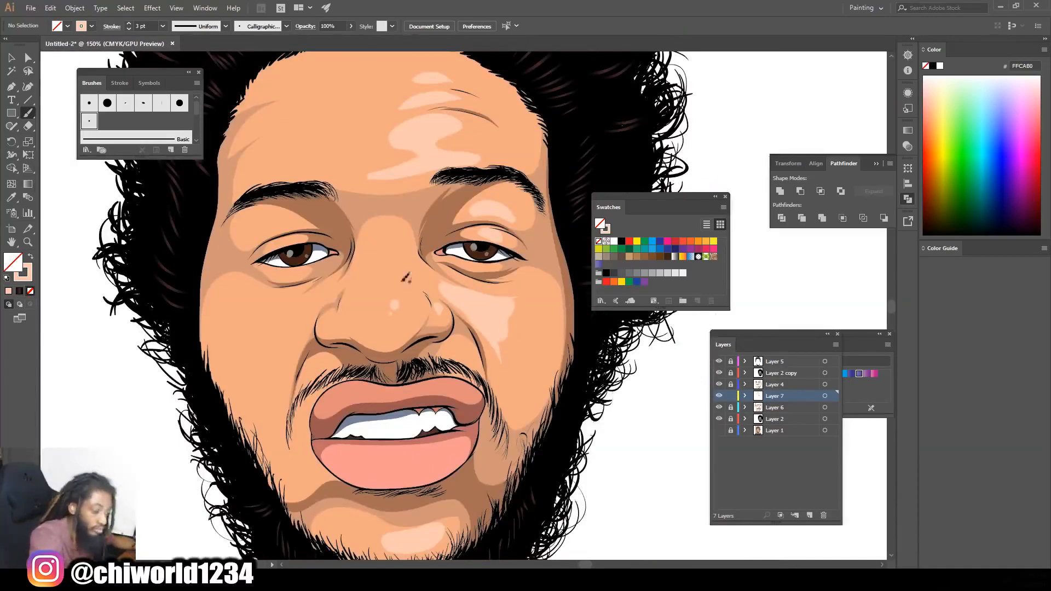
Paint a highlight streak down the nose and thin highlights on the left-hand side of the face, including beside the smile line
{"action": "left_click_drag", "start_coordinate": [402, 310], "coordinate": [388, 269]}
{"action": "key", "text": "ctrl+minus"}
{"action": "key", "text": "ctrl+minus"}
{"action": "key", "text": "ctrl+minus"}
{"action": "key", "text": "ctrl+plus"}
{"action": "key", "text": "ctrl+plus"}
{"action": "key", "text": "ctrl+plus"}
{"action": "left_click_drag", "start_coordinate": [285, 384], "coordinate": [298, 337]}
{"action": "left_click_drag", "start_coordinate": [296, 224], "coordinate": [281, 227]}
{"action": "key", "text": "ctrl+minus"}
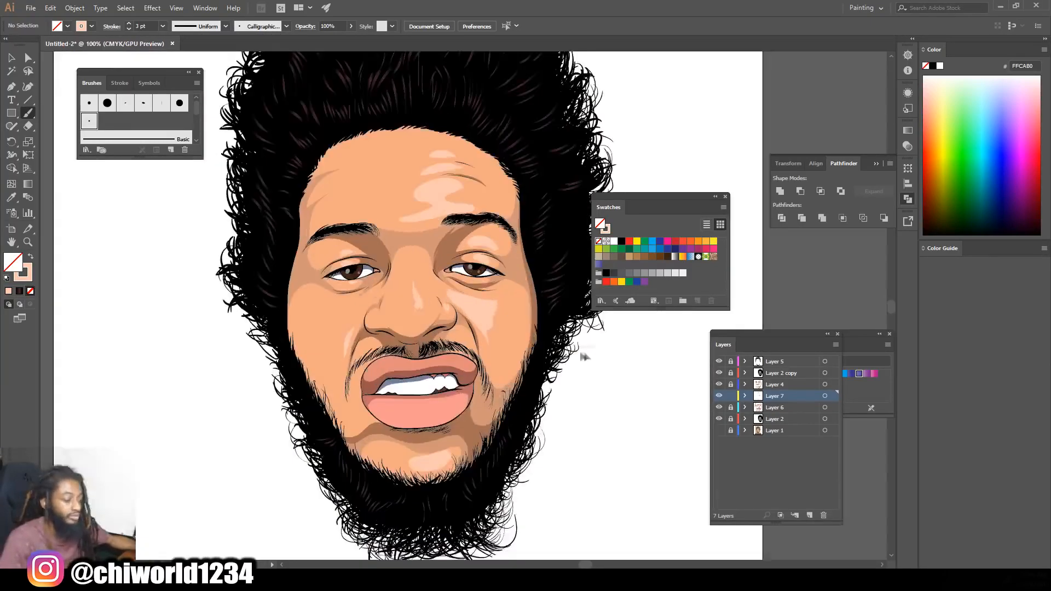
Switch the brush stroke to a near-white color and paint highlights on the lower lip and the upper lip's top edge, undoing the first two strokes
{"action": "left_click_drag", "start_coordinate": [584, 356], "coordinate": [597, 330]}
{"action": "key", "text": "ctrl+plus"}
{"action": "double_click", "coordinate": [600, 224]}
{"action": "left_click", "coordinate": [841, 313]}
{"action": "left_click_drag", "start_coordinate": [382, 430], "coordinate": [453, 419]}
{"action": "key", "text": "ctrl+z"}
{"action": "double_click", "coordinate": [13, 262]}
{"action": "left_click", "coordinate": [840, 314]}
{"action": "left_click_drag", "start_coordinate": [382, 430], "coordinate": [458, 418]}
{"action": "key", "text": "ctrl+z"}
{"action": "left_click", "coordinate": [30, 256]}
{"action": "left_click_drag", "start_coordinate": [389, 430], "coordinate": [461, 419]}
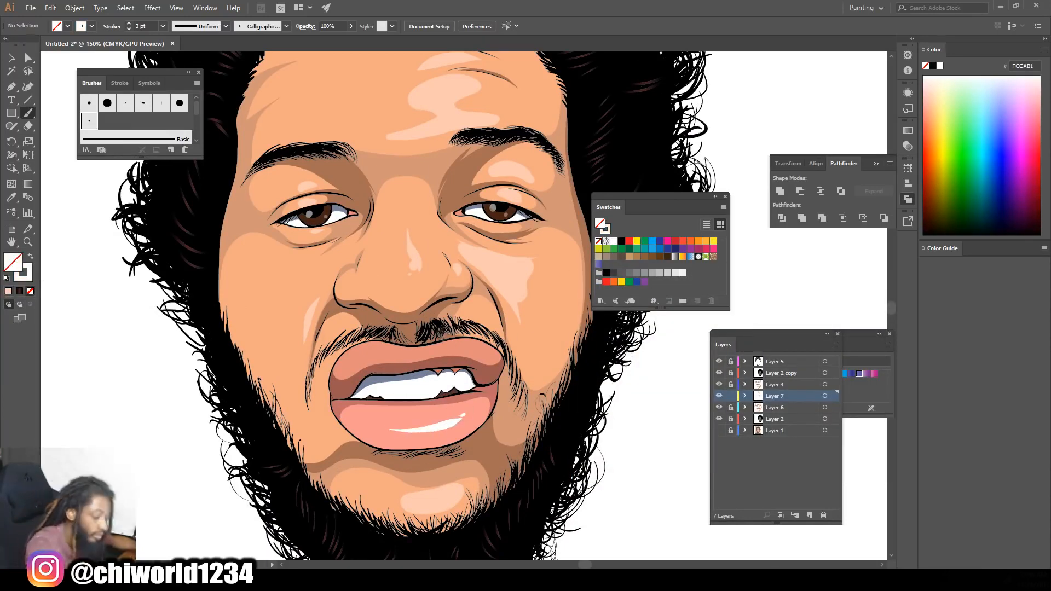
{"action": "left_click_drag", "start_coordinate": [387, 348], "coordinate": [471, 334]}
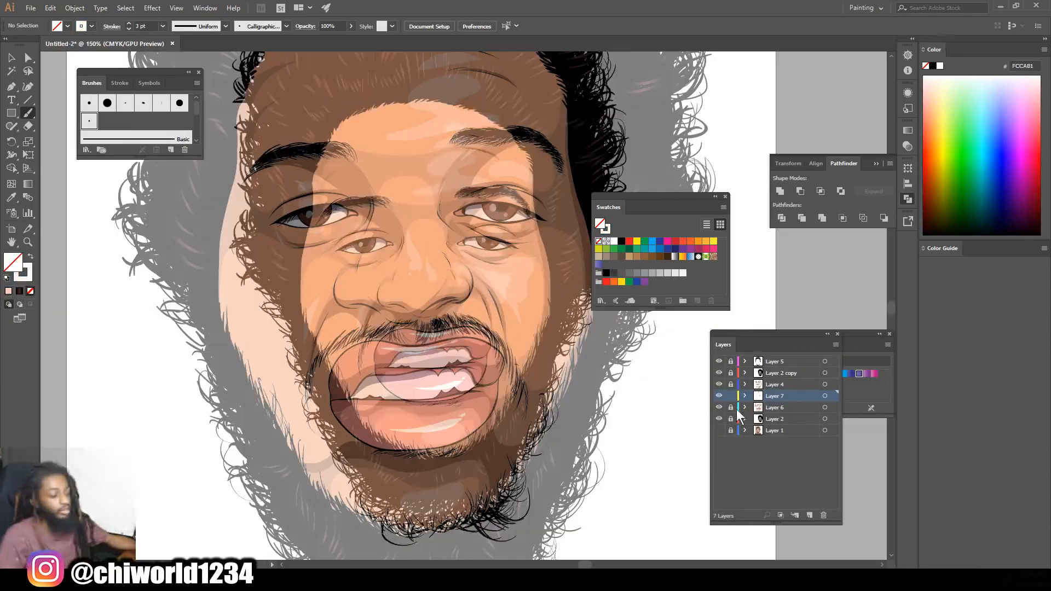
Select all the highlight strokes on Layer 7 and expand their appearance
{"action": "key", "text": "ctrl+minus"}
{"action": "left_click", "coordinate": [11, 60]}
{"action": "key", "text": "ctrl+a"}
{"action": "left_click", "coordinate": [74, 8]}
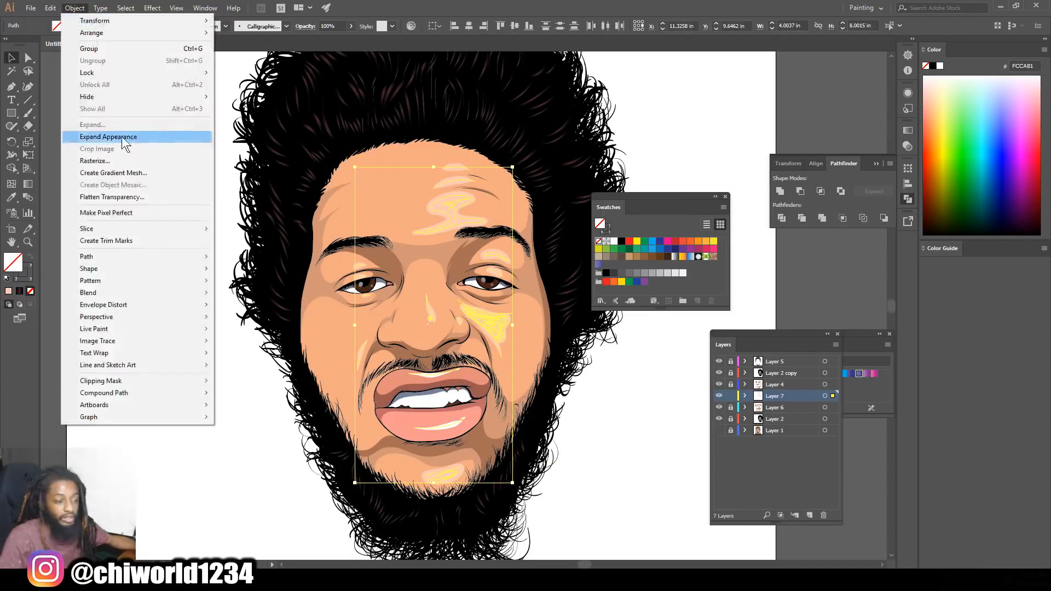
{"action": "left_click", "coordinate": [99, 134]}
Lower the opacity of the expanded highlights to 61% and deselect them
{"action": "left_click", "coordinate": [351, 26]}
{"action": "left_click_drag", "start_coordinate": [349, 40], "coordinate": [332, 40]}
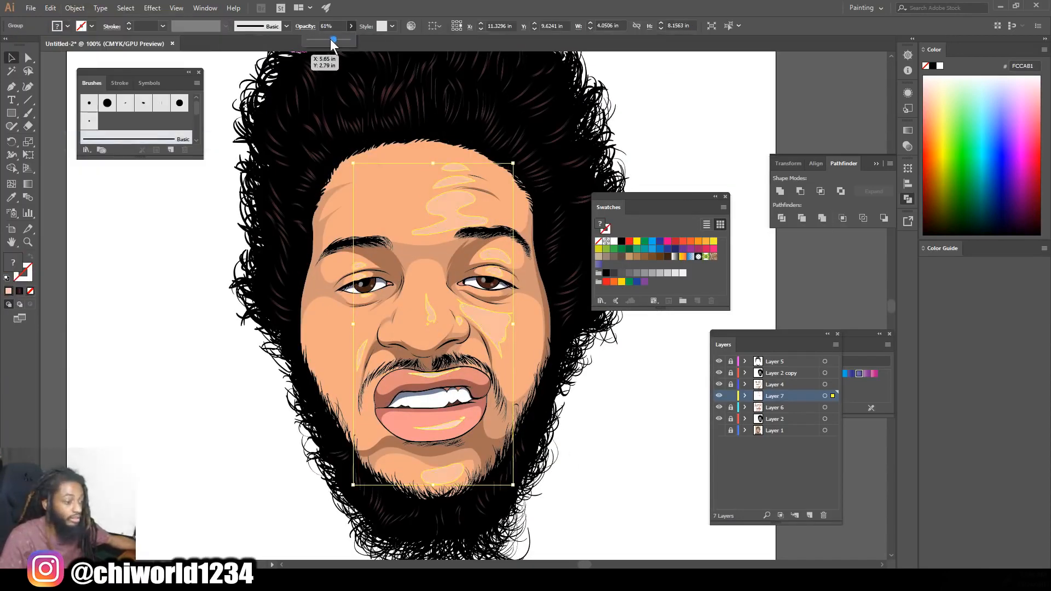
{"action": "left_click", "coordinate": [219, 251]}
{"action": "key", "text": "ctrl+minus"}
{"action": "key", "text": "ctrl+plus"}
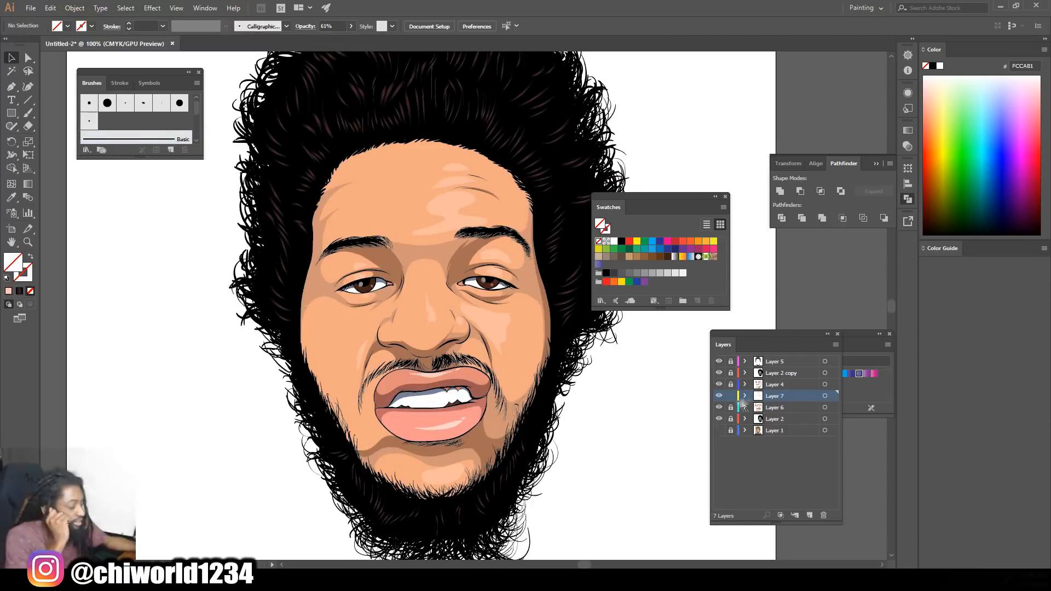
Unlock Layer 4, select its skin shadows, and adjust their color balance toward a cooler, more purple tone with the preview enabled
{"action": "left_click", "coordinate": [730, 385]}
{"action": "left_click", "coordinate": [824, 384]}
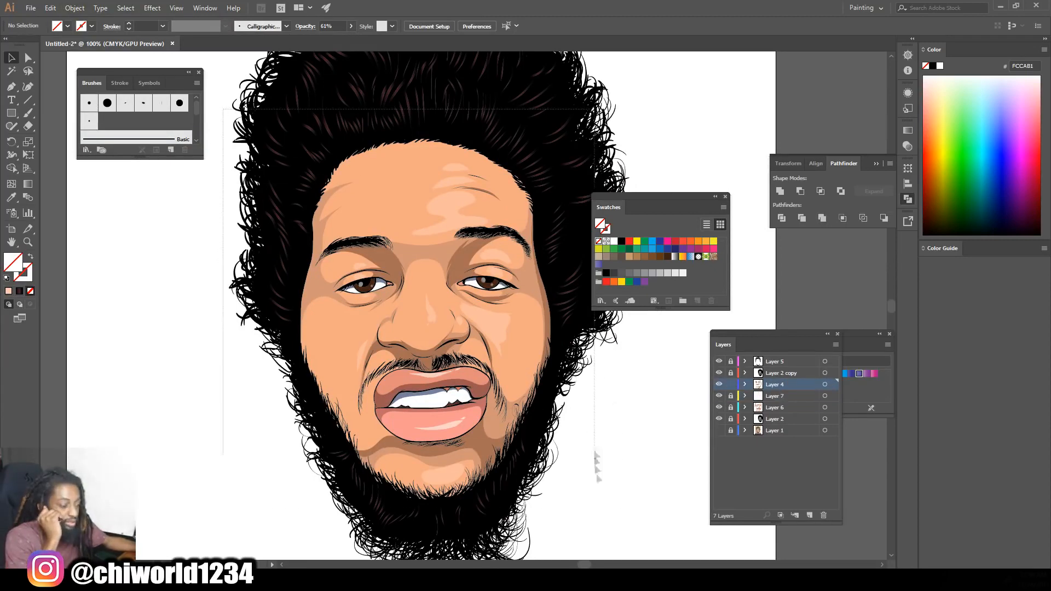
{"action": "left_click", "coordinate": [50, 7]}
{"action": "mouse_move", "coordinate": [94, 199]}
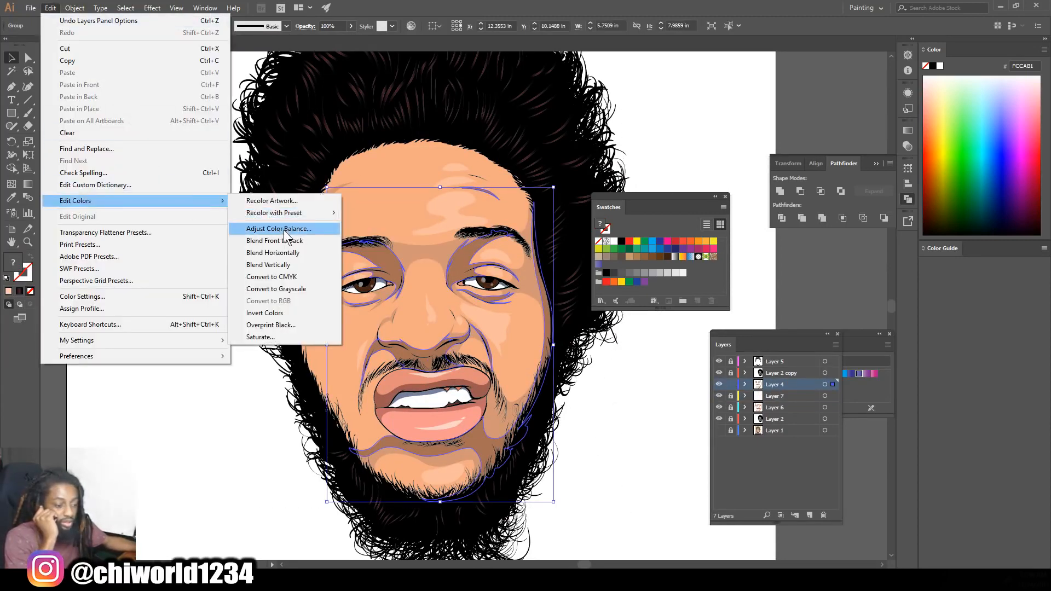
{"action": "left_click", "coordinate": [287, 224]}
{"action": "left_click_drag", "start_coordinate": [1024, 244], "coordinate": [658, 283]}
{"action": "left_click", "coordinate": [645, 458]}
{"action": "left_click_drag", "start_coordinate": [732, 388], "coordinate": [728, 372]}
{"action": "key", "text": "Return"}
{"action": "left_click", "coordinate": [603, 418]}
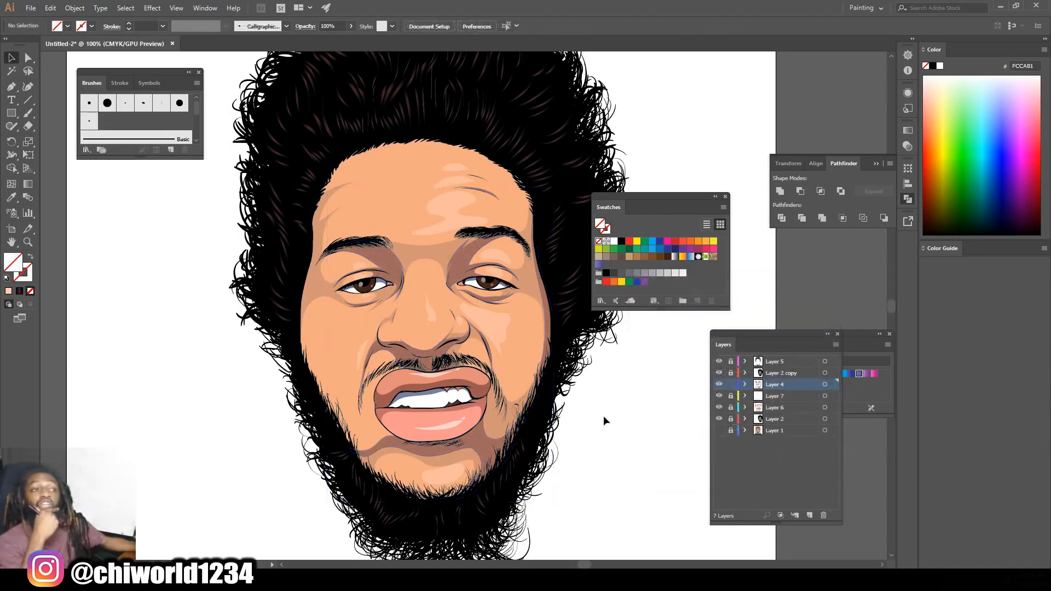